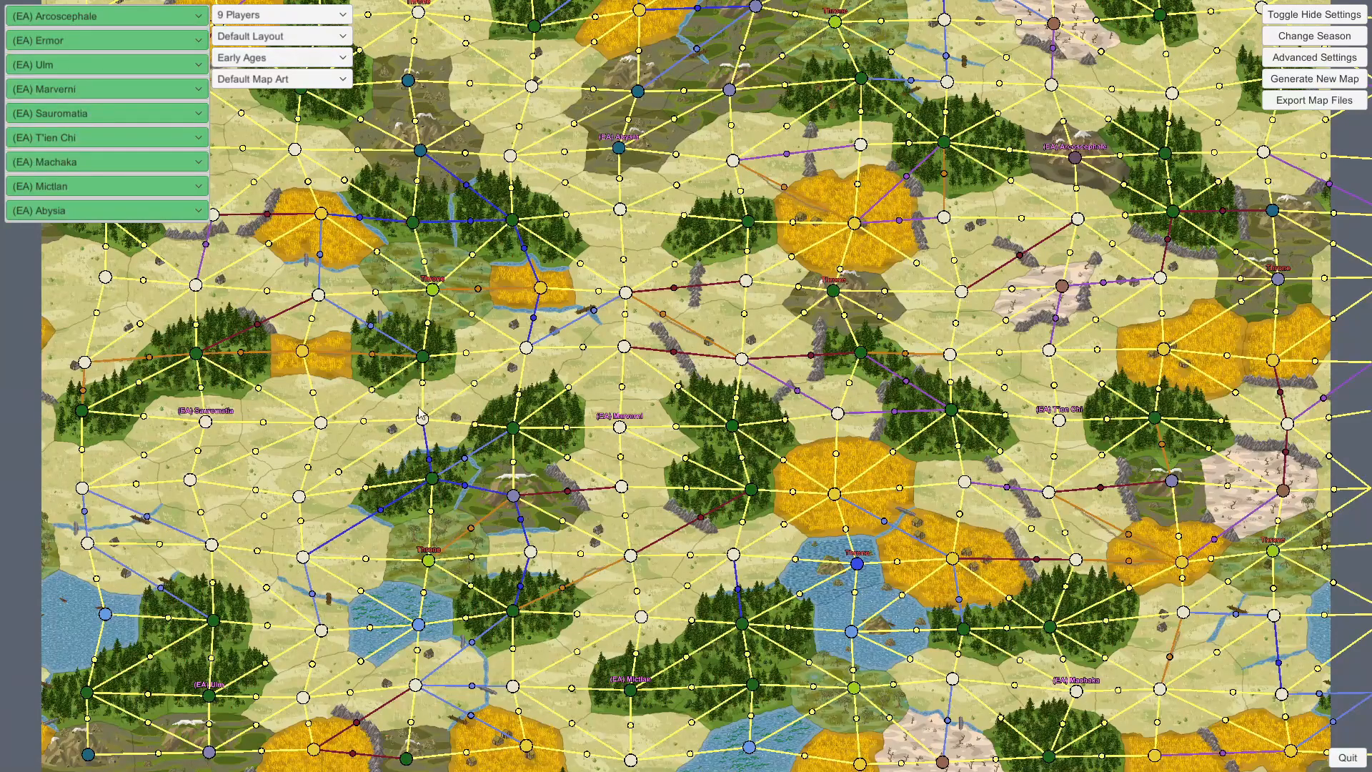
# Set the map art to Pendleton, generate a new map and inspect its terrain up close.
pyautogui.click(276, 14)
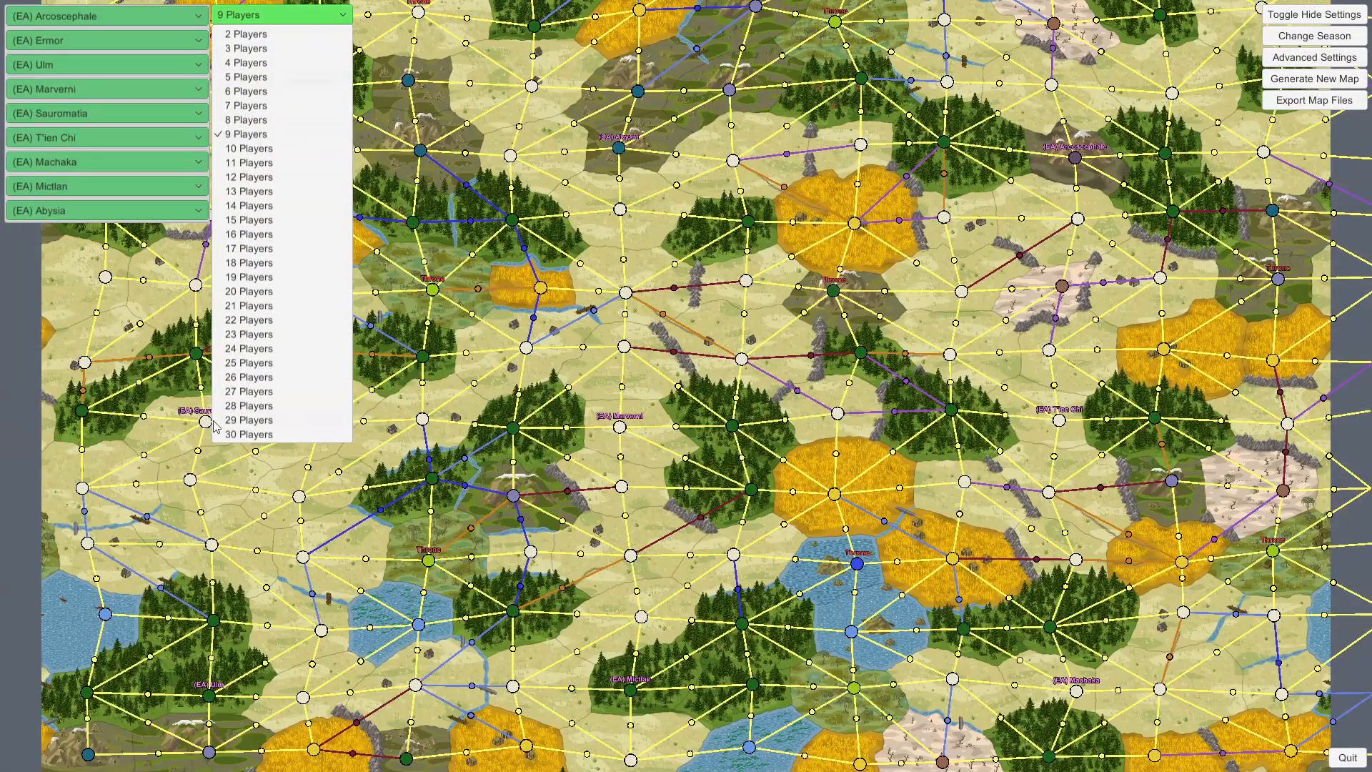
pyautogui.click(245, 20)
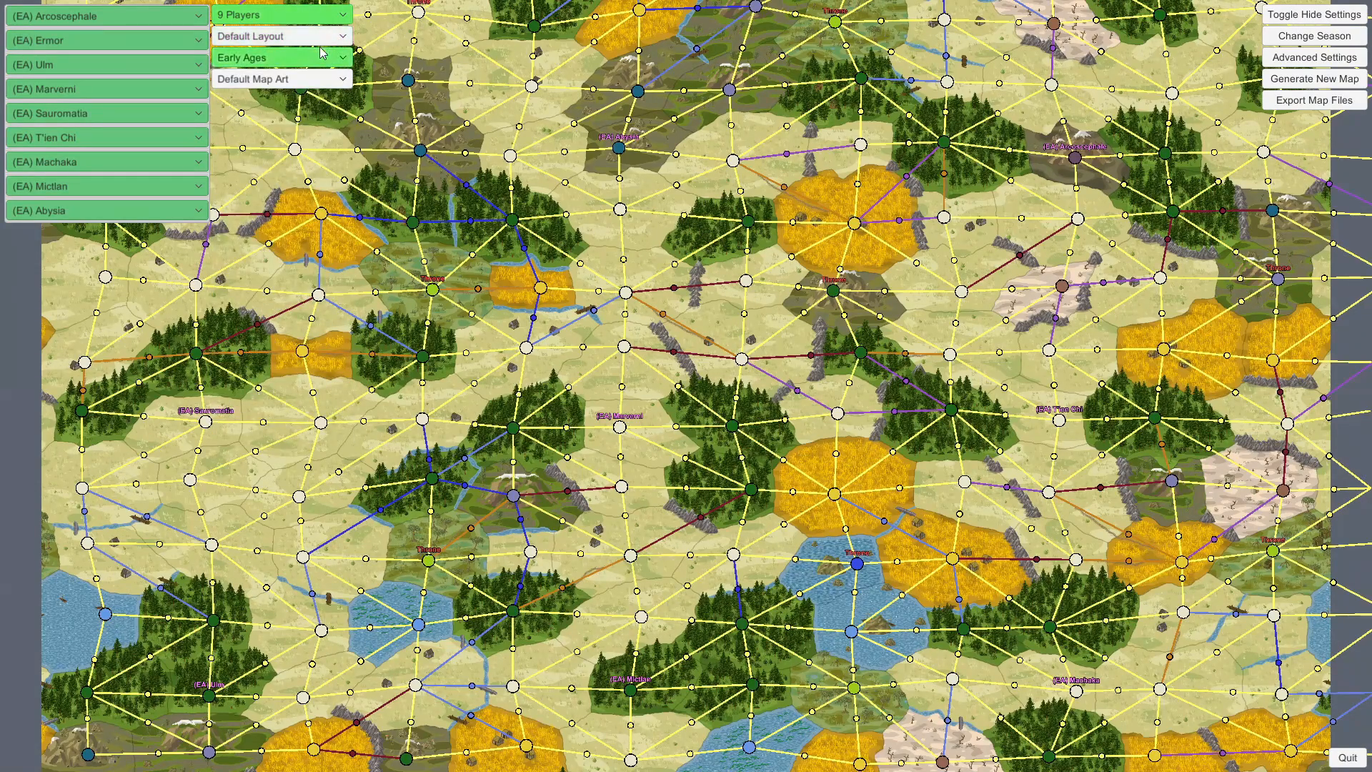
pyautogui.click(307, 80)
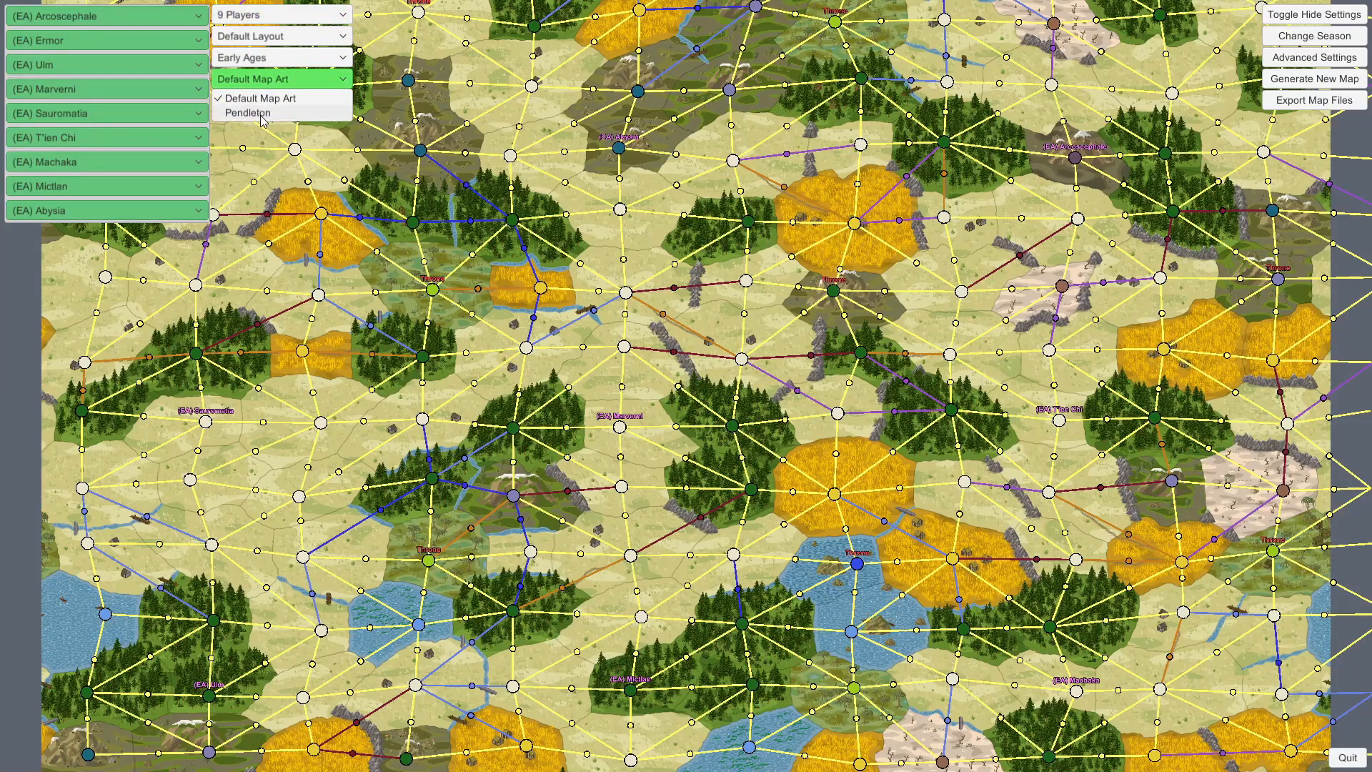
pyautogui.click(248, 113)
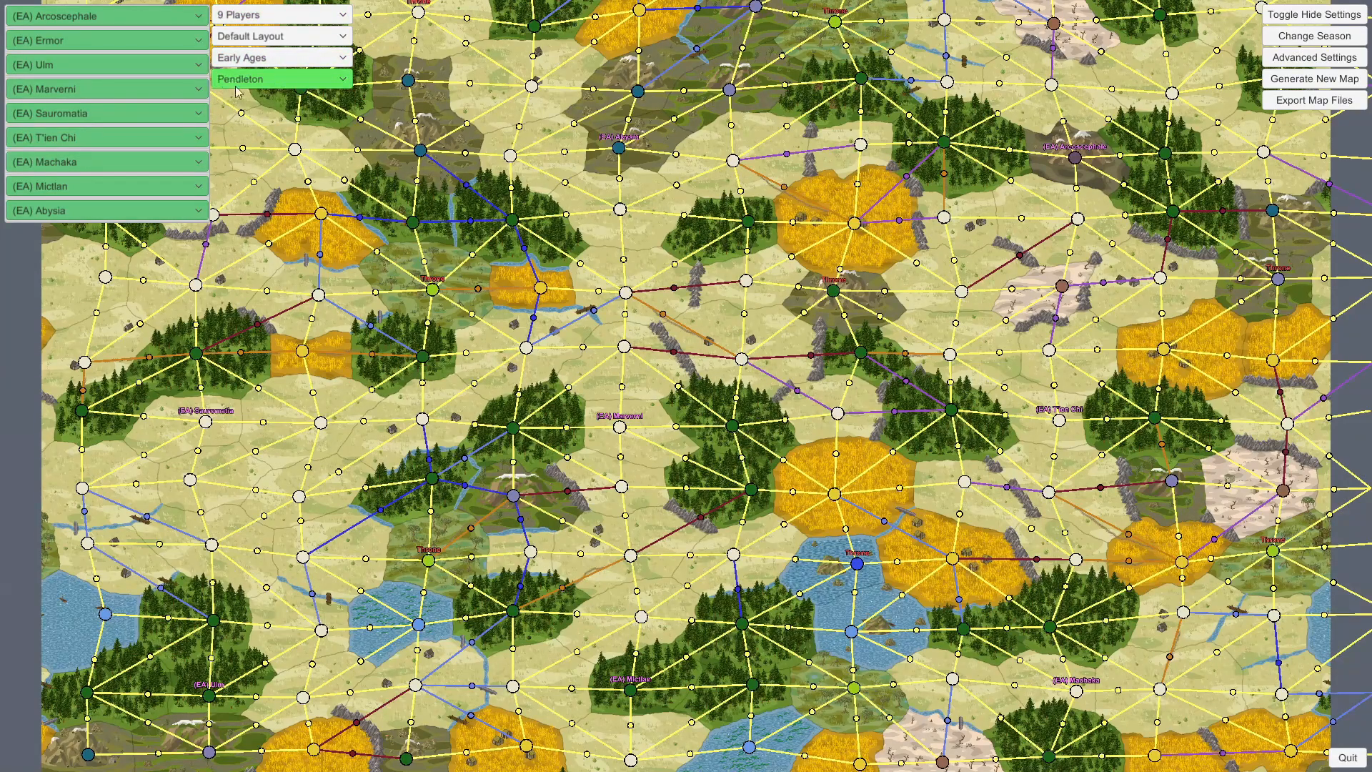
pyautogui.click(1300, 80)
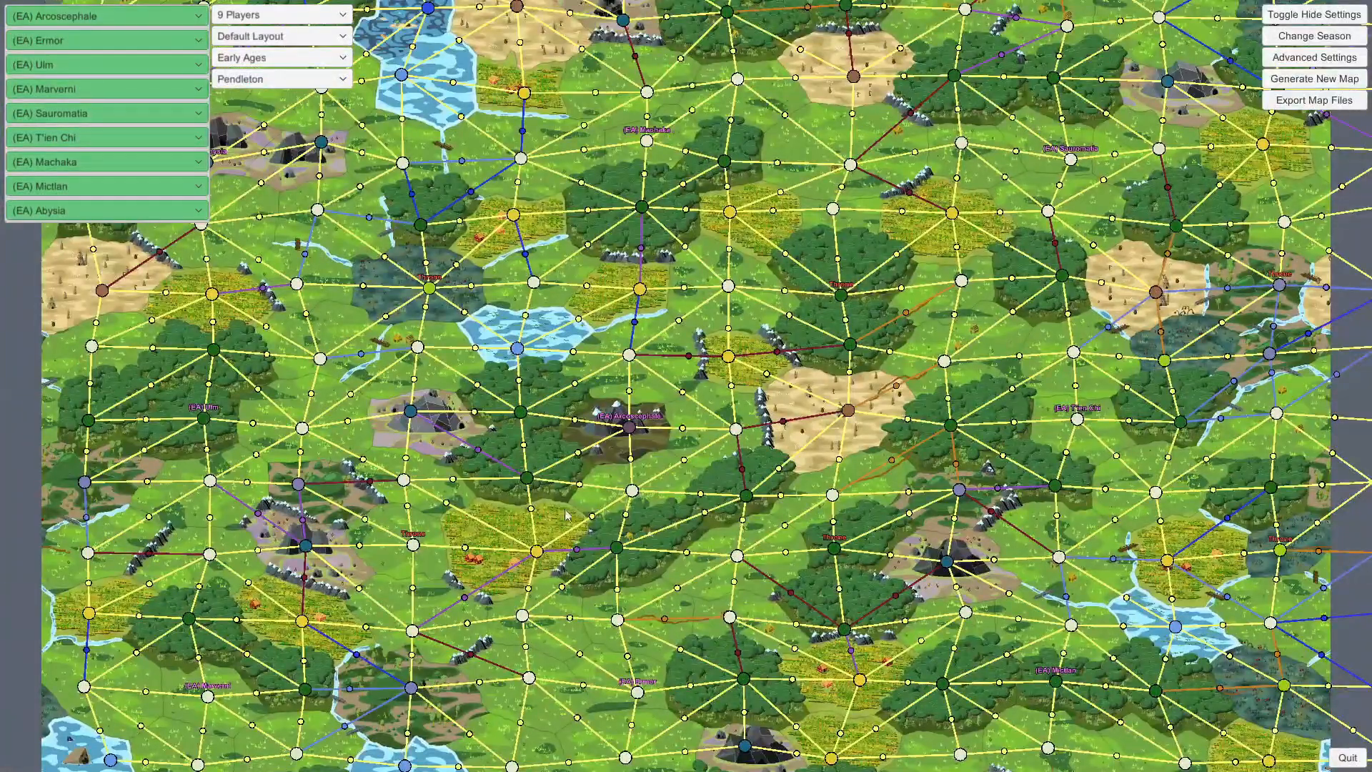
pyautogui.scroll(3, 562, 500)
pyautogui.moveTo(562, 500); pyautogui.dragTo(830, 379)
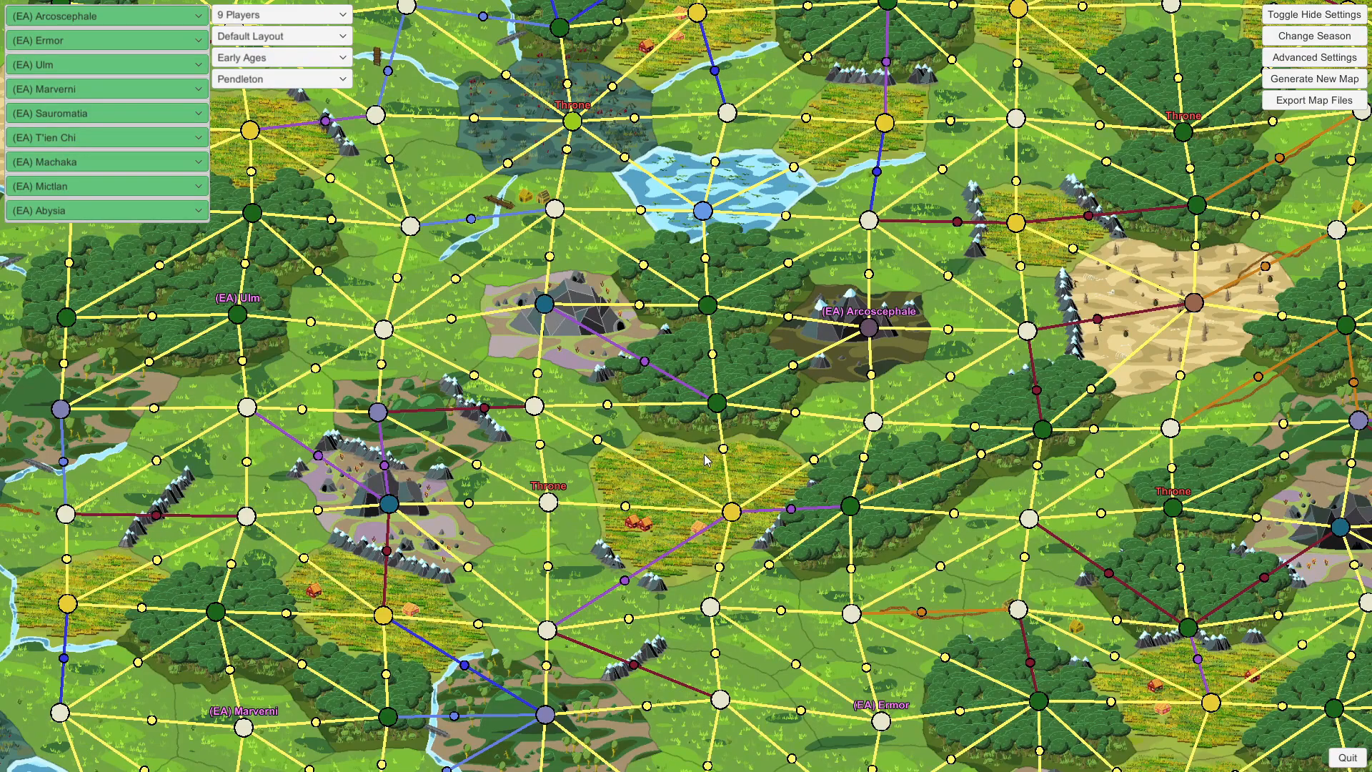
pyautogui.scroll(-3, 706, 460)
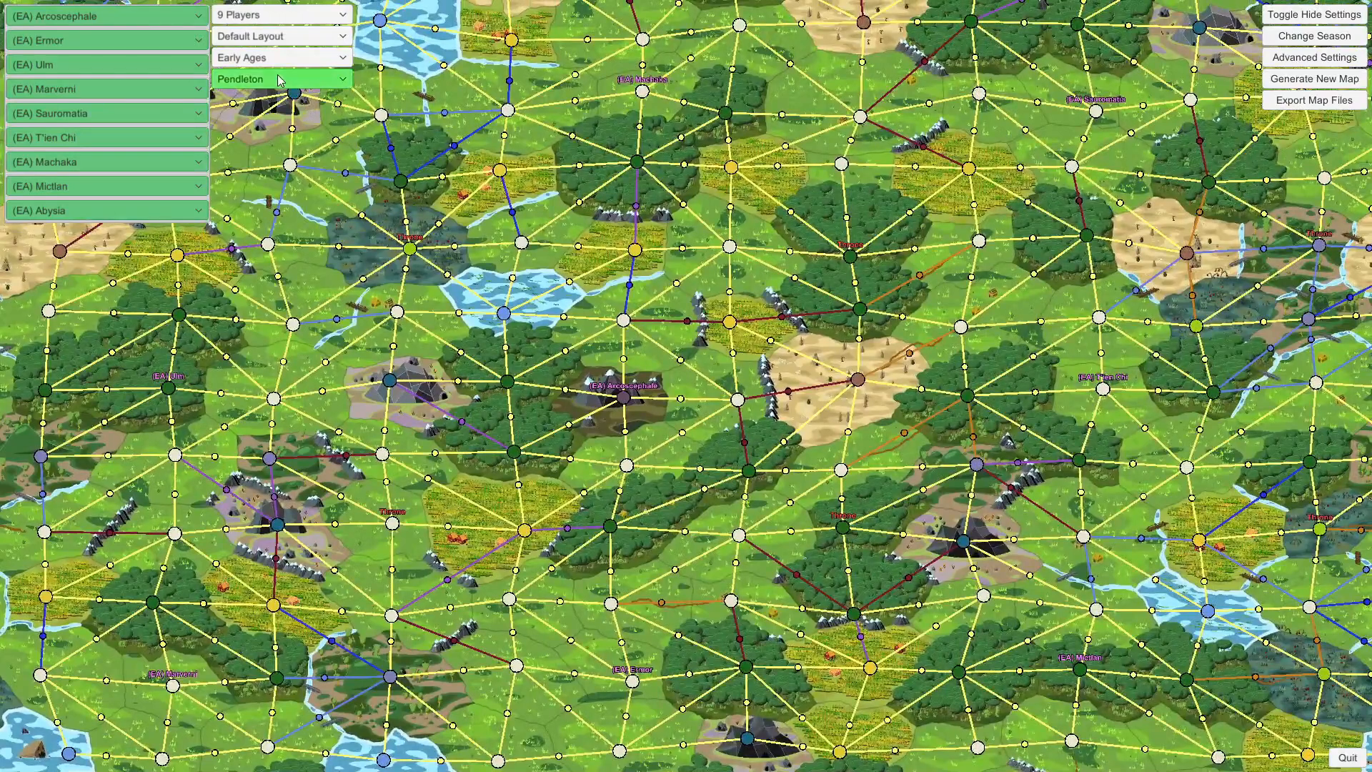
# Generate a new map with Default Map Art and quit the map generator.
pyautogui.click(278, 80)
pyautogui.click(277, 93)
pyautogui.click(1353, 81)
pyautogui.click(1291, 83)
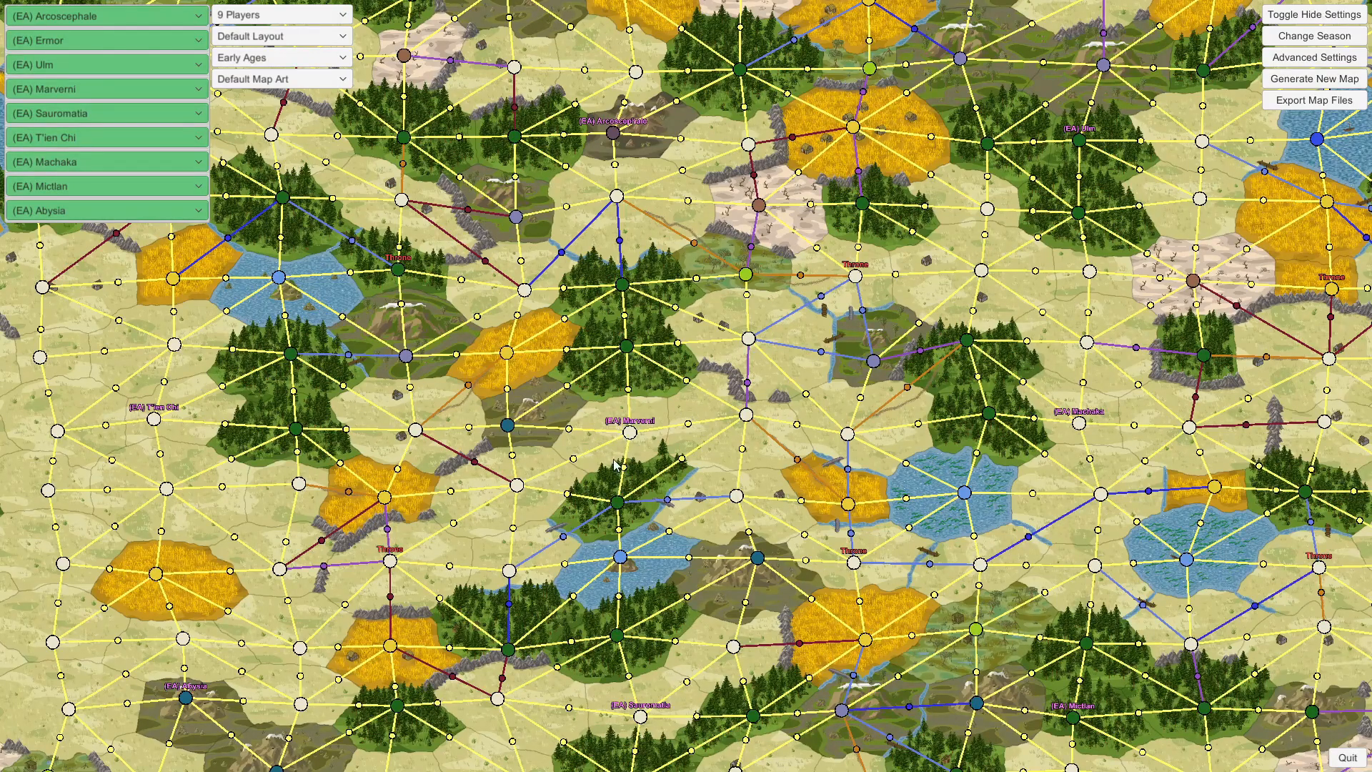
pyautogui.press('s')
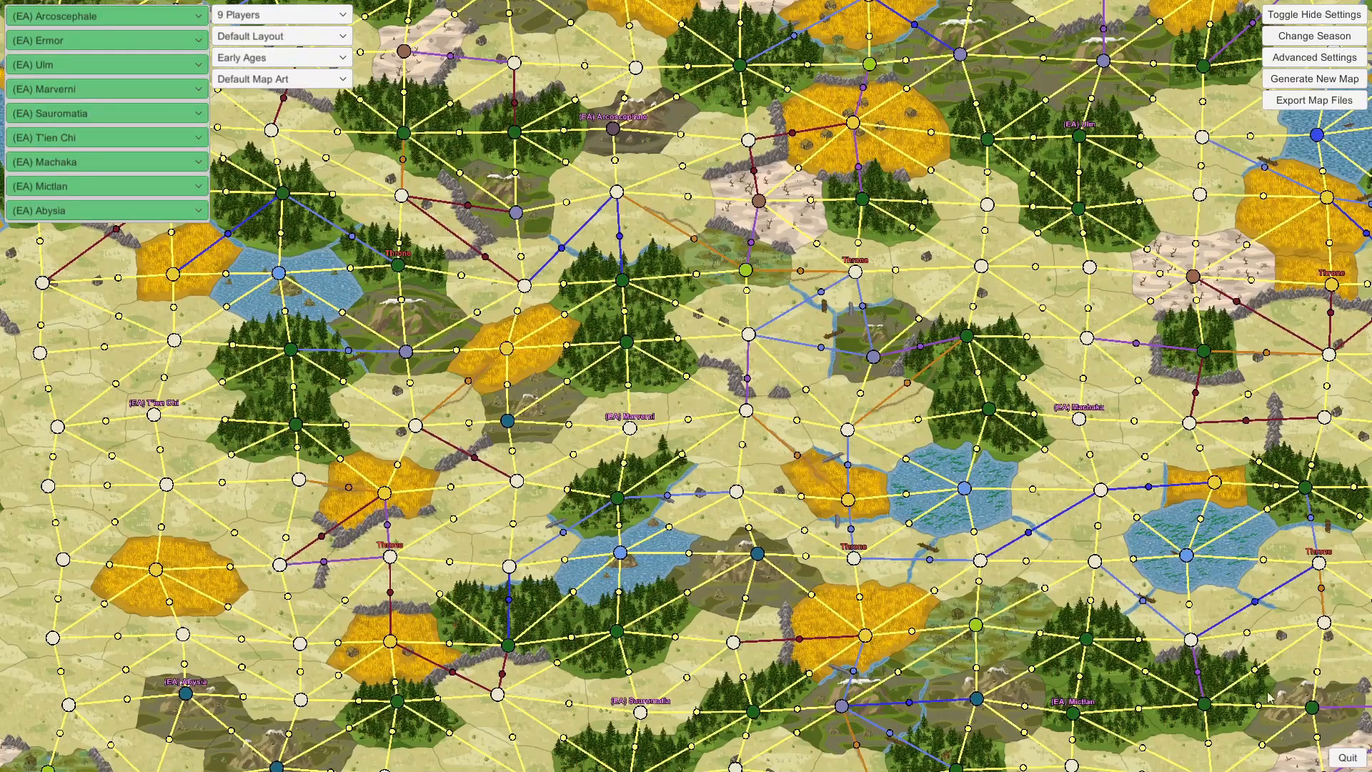
pyautogui.click(1348, 759)
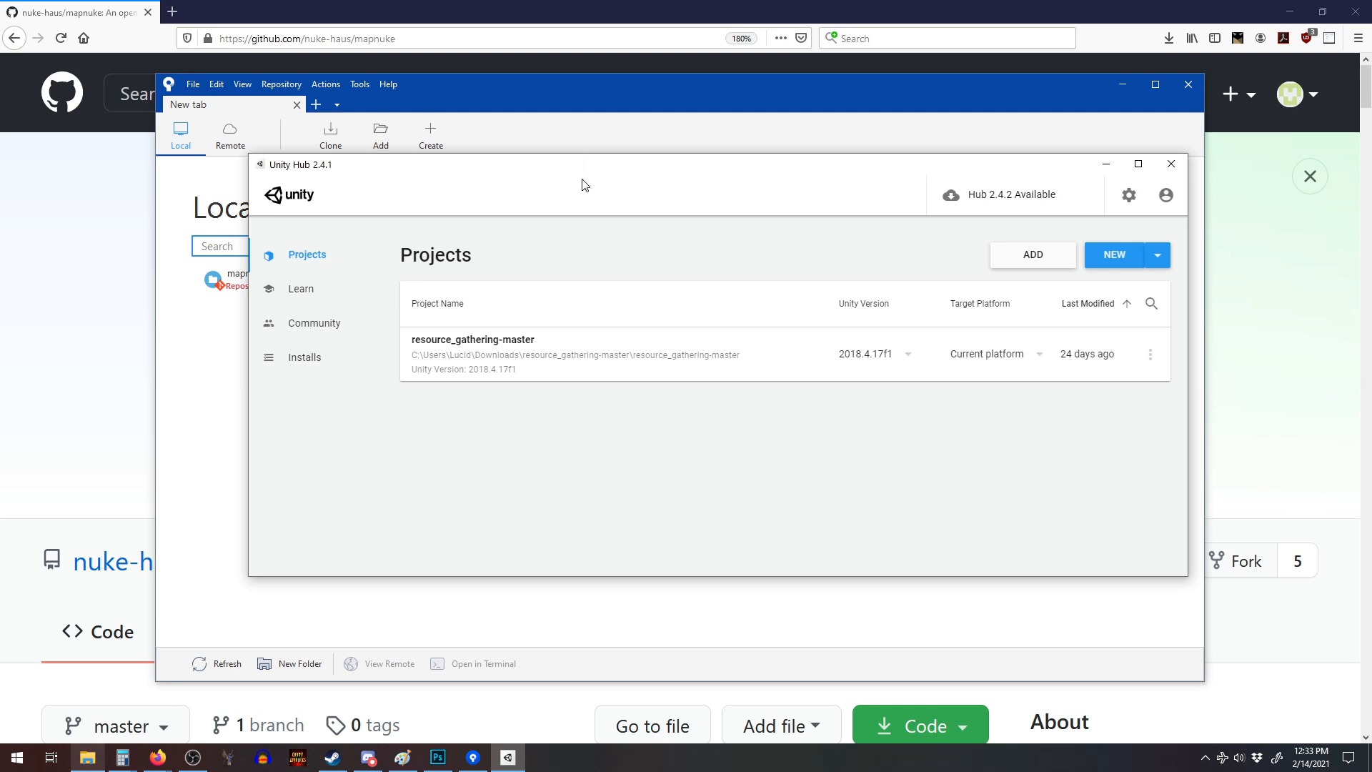
# Rearrange the Unity Hub and Sourcetree windows and look over the GitHub page, Unity Hub and Photoshop.
pyautogui.moveTo(781, 174); pyautogui.dragTo(832, 282)
pyautogui.click(782, 120)
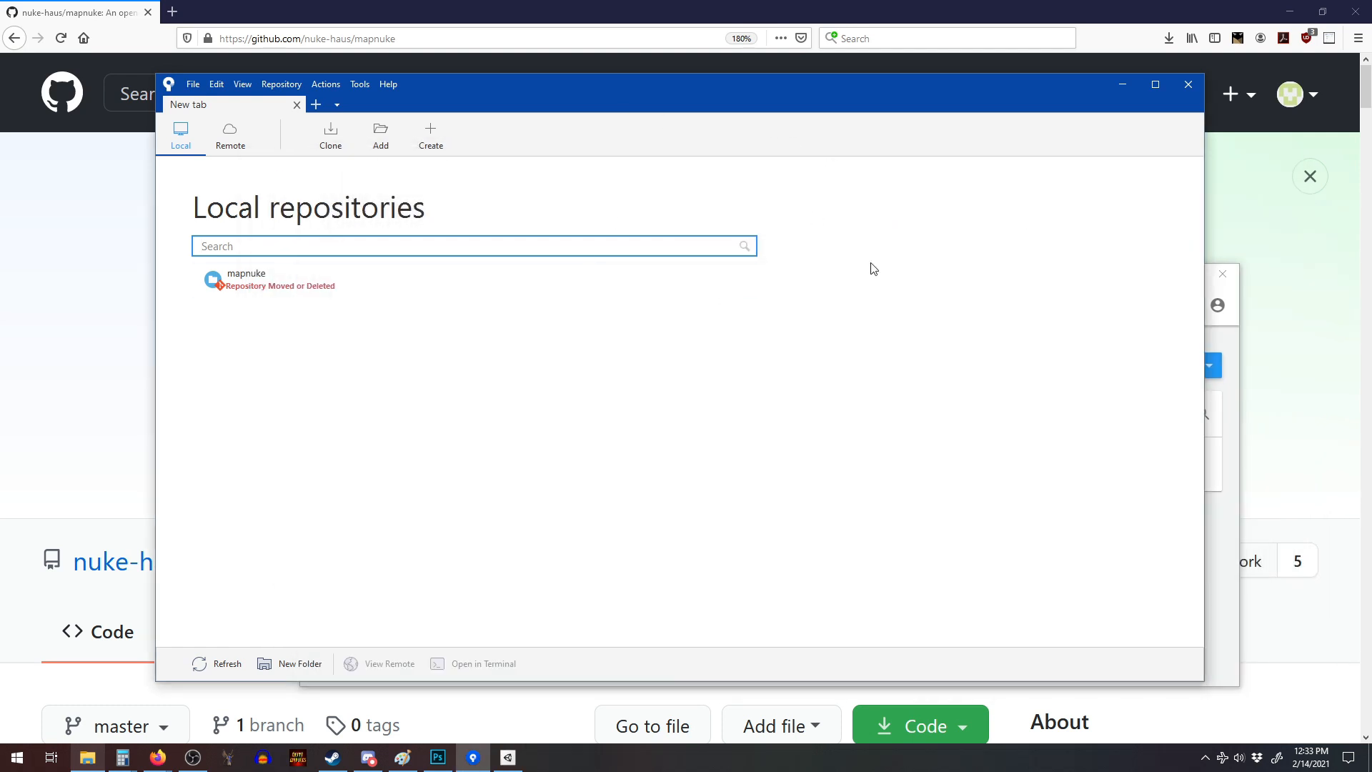
pyautogui.moveTo(573, 93); pyautogui.dragTo(433, 138)
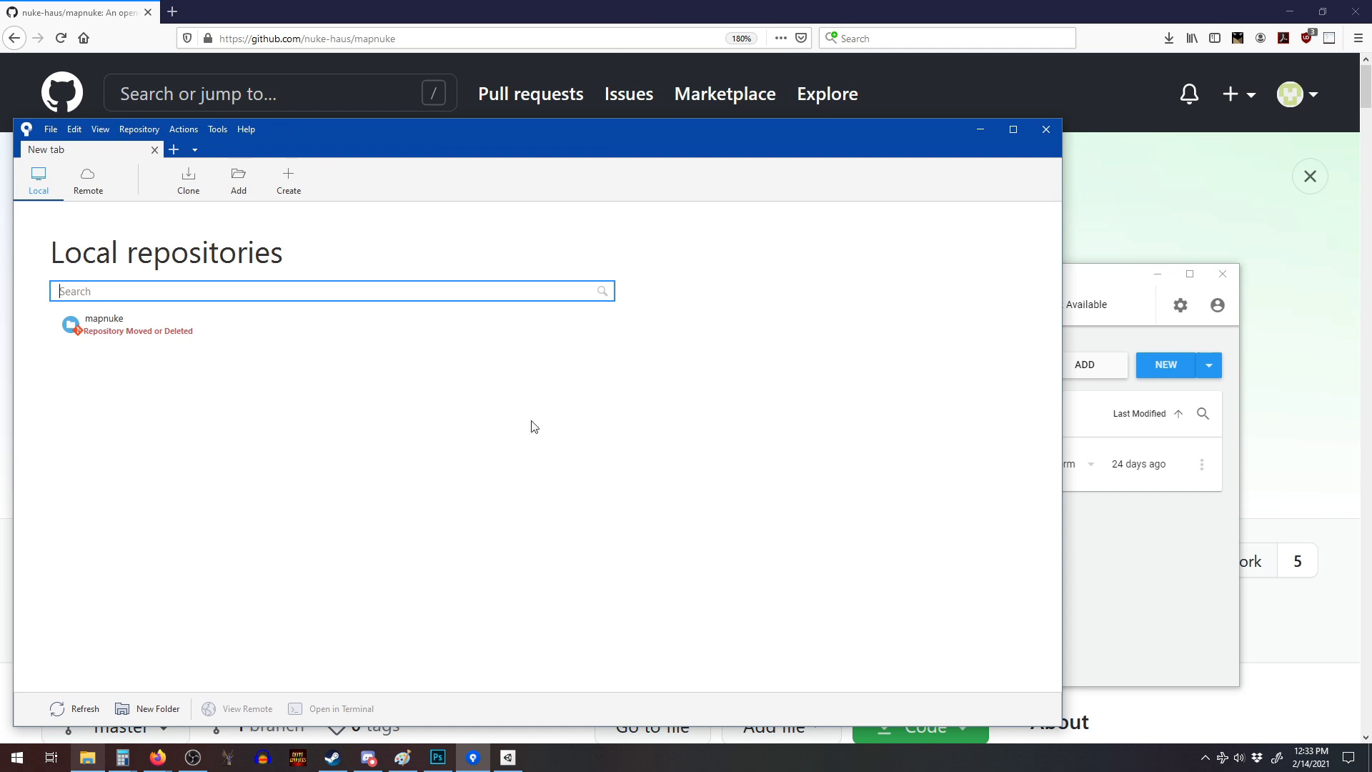
pyautogui.click(471, 32)
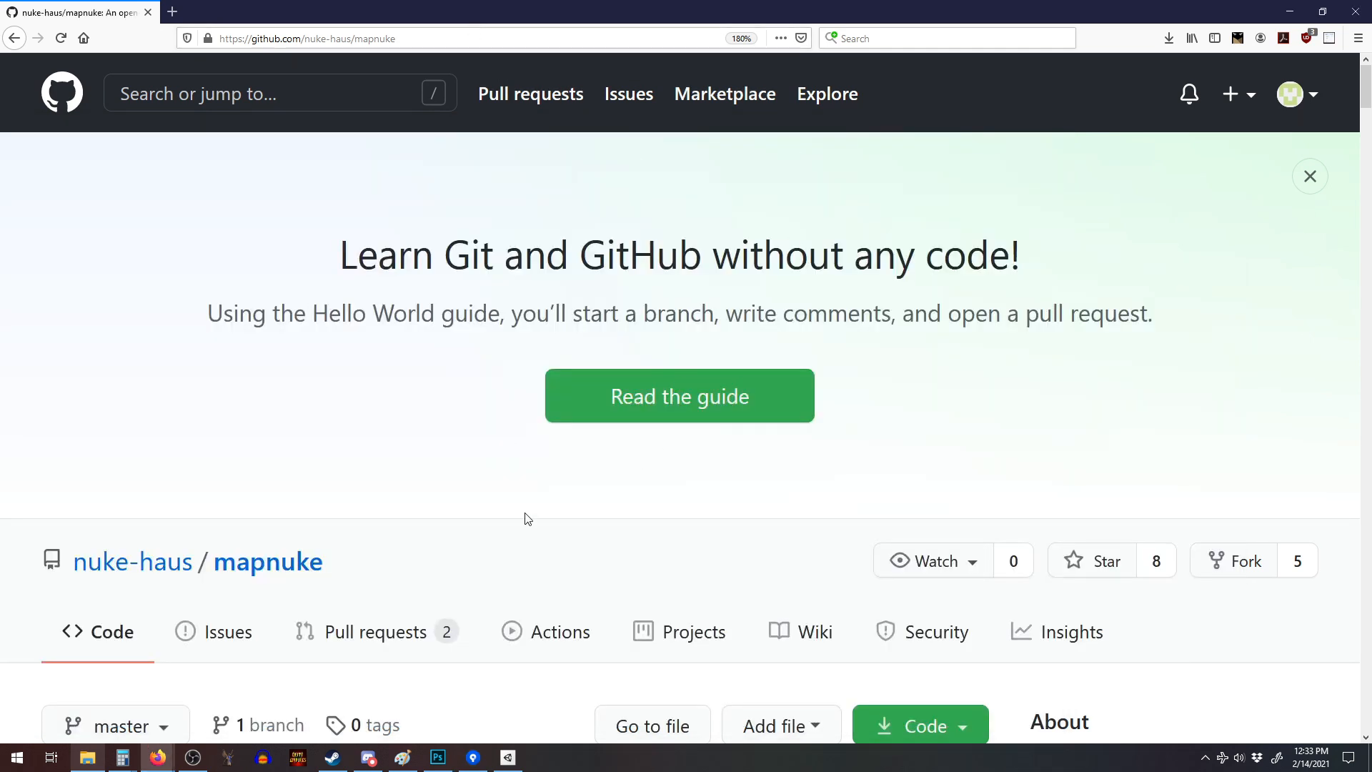
pyautogui.click(507, 757)
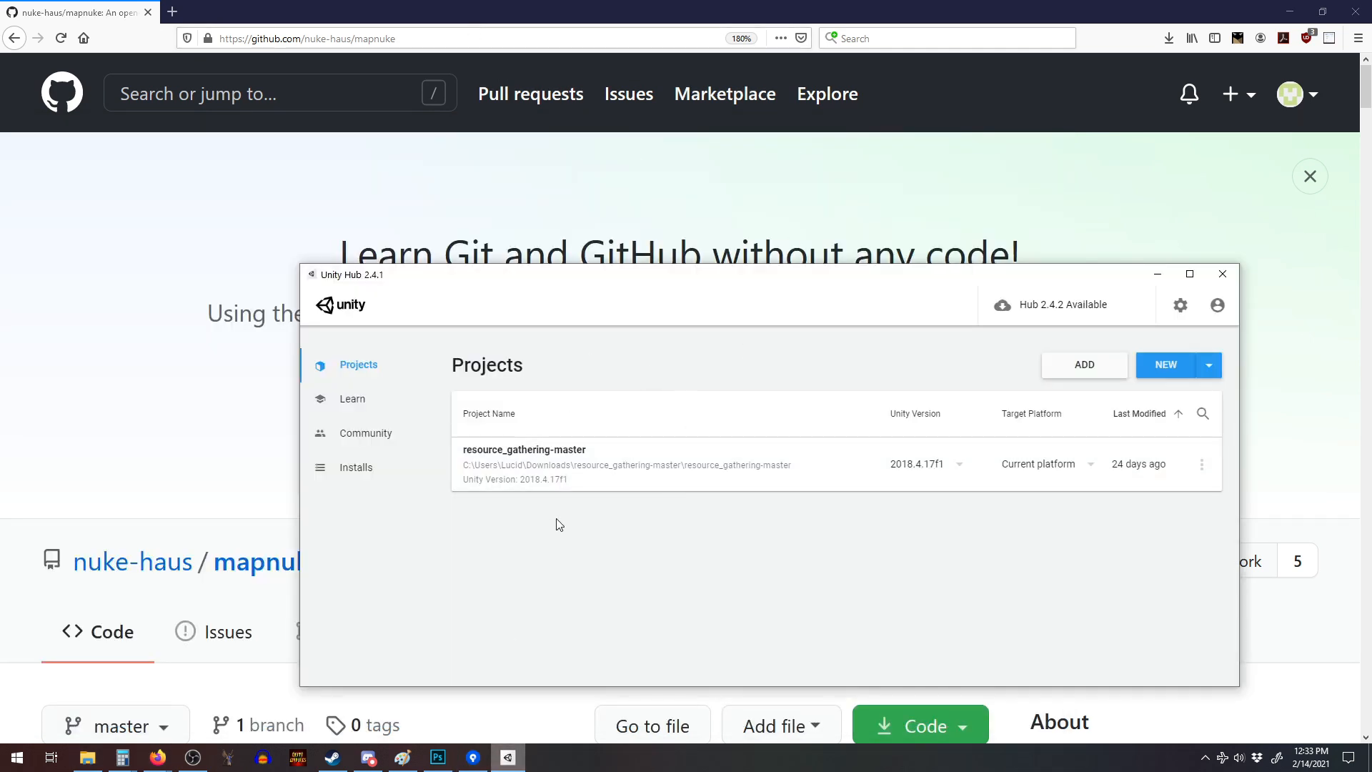
pyautogui.click(437, 758)
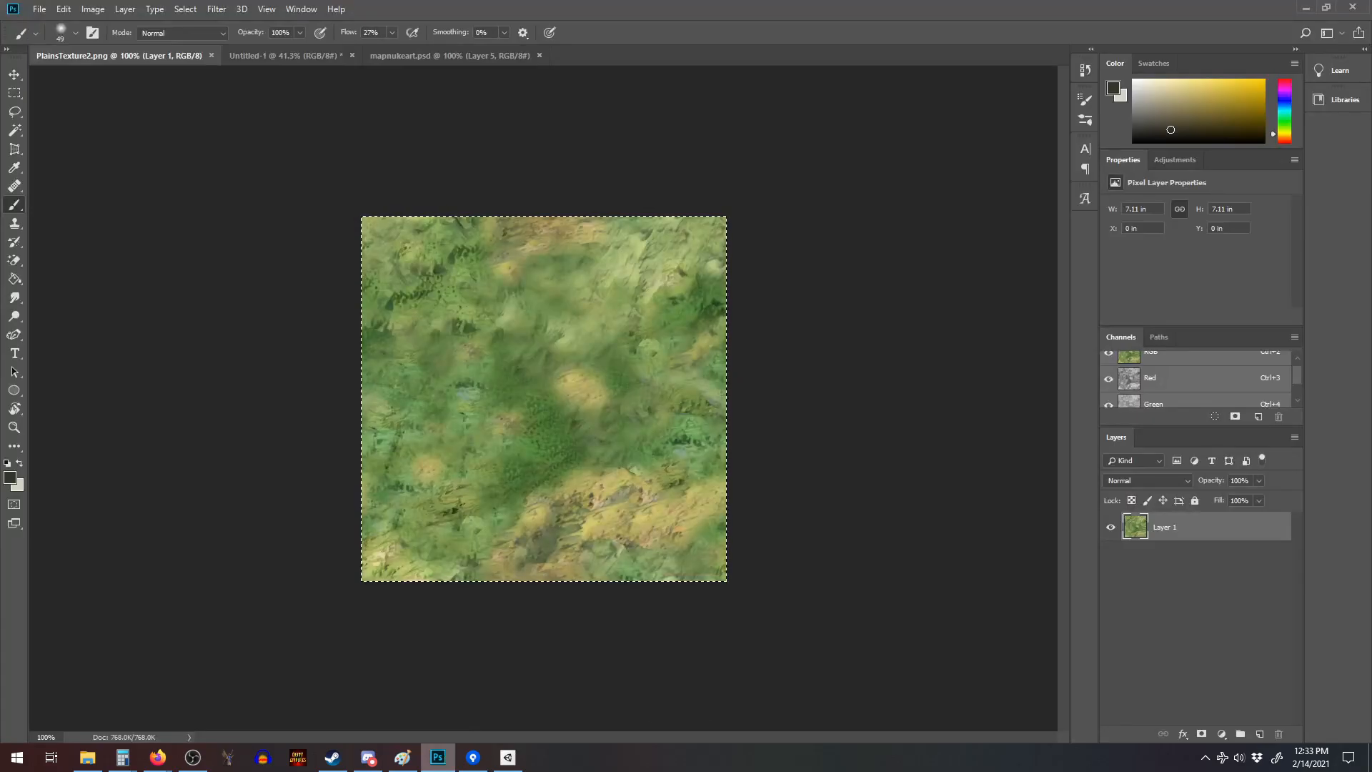
pyautogui.click(437, 759)
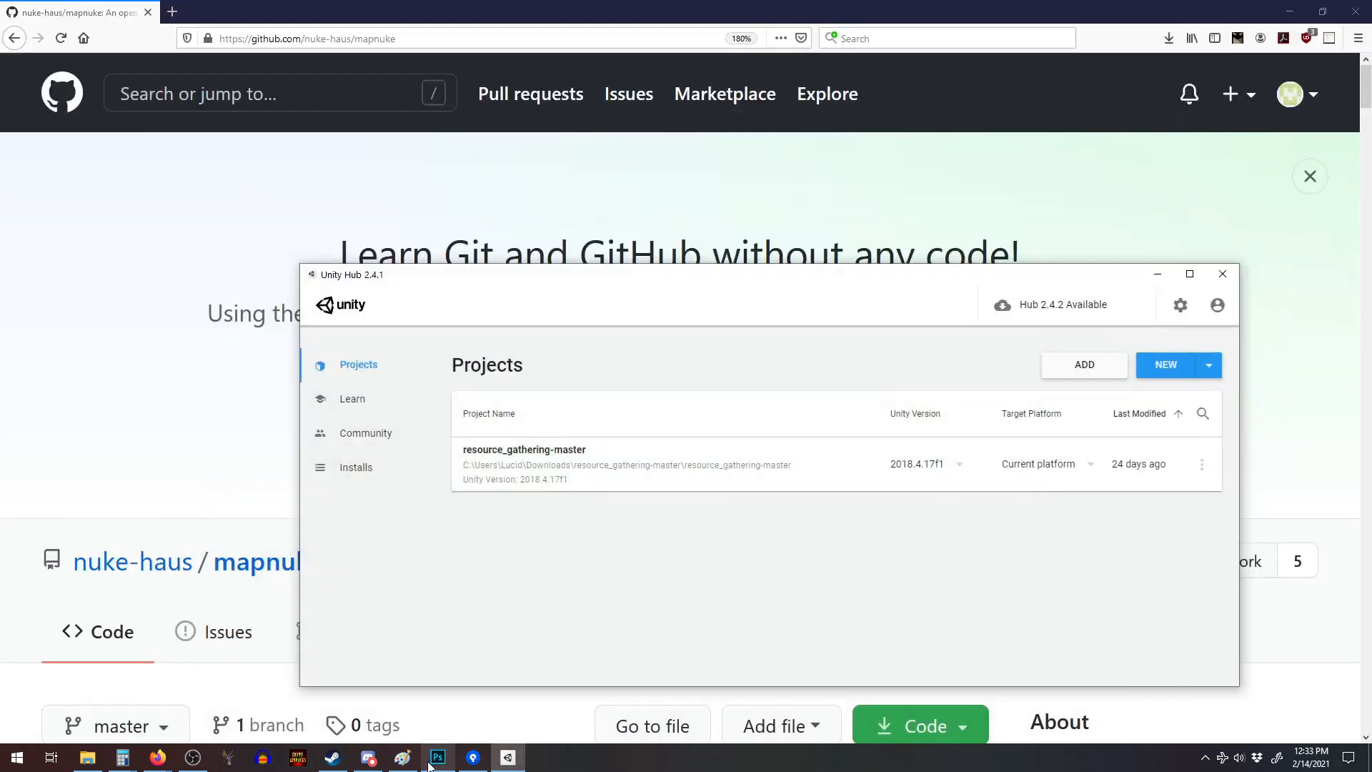
pyautogui.moveTo(405, 762)
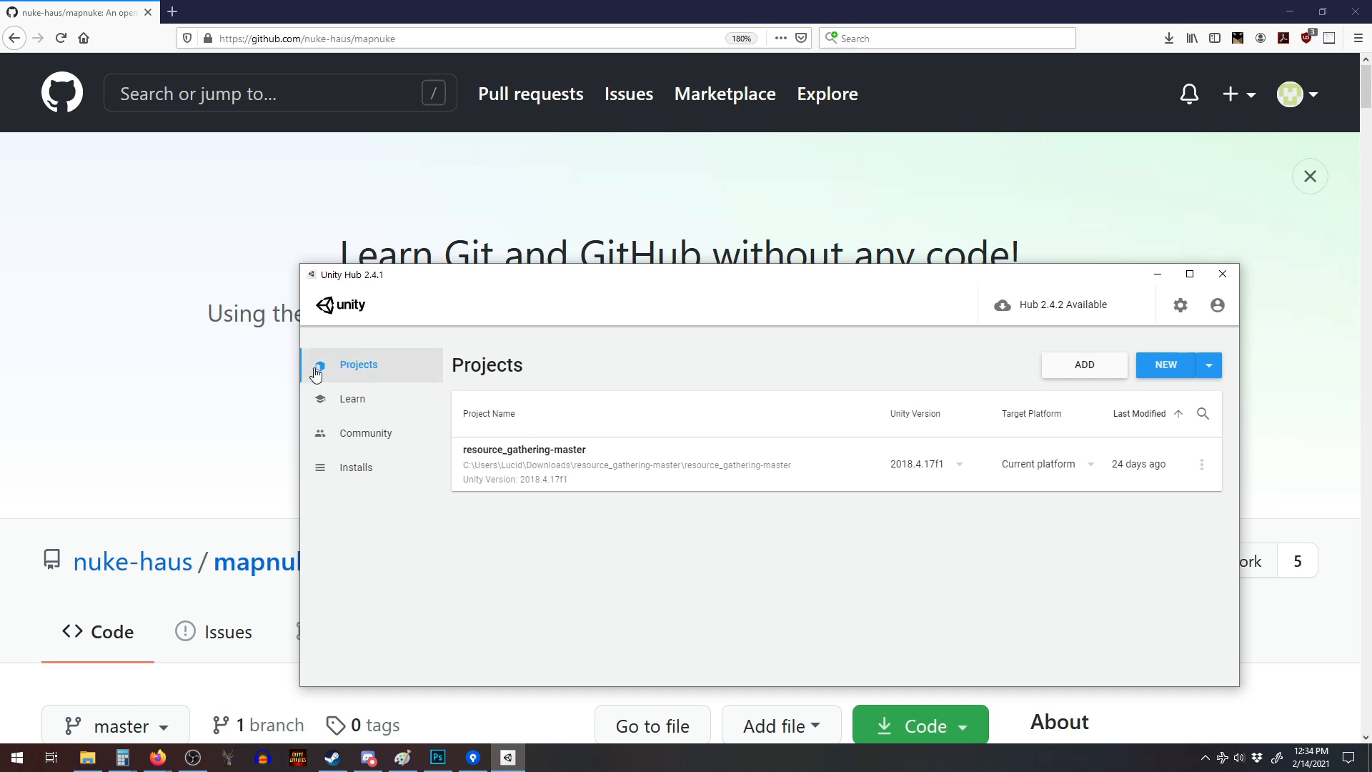
# Switch to the browser and fork the nuke-haus/mapnuke repository to the signed-in GitHub account.
pyautogui.click(154, 354)
pyautogui.scroll(-5, 537, 454)
pyautogui.scroll(2, 538, 455)
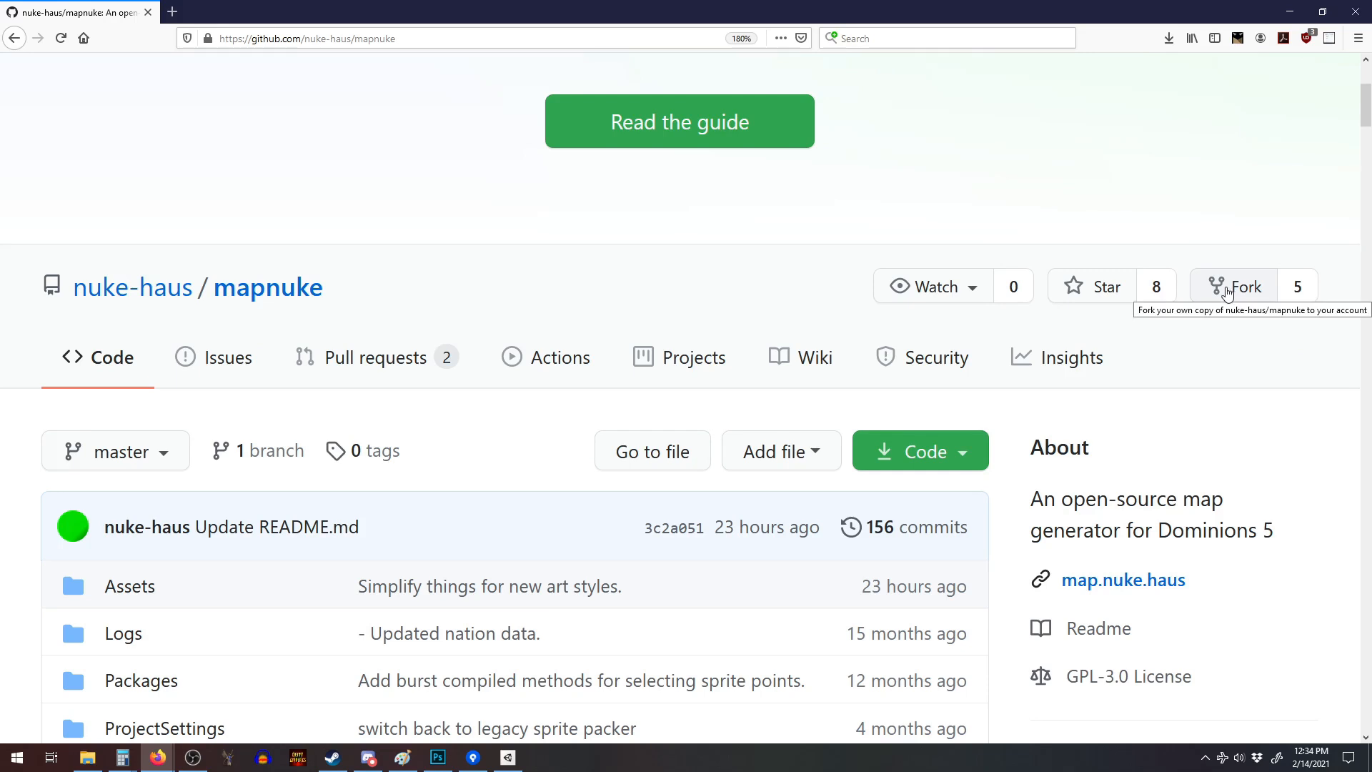
pyautogui.scroll(3, 789, 248)
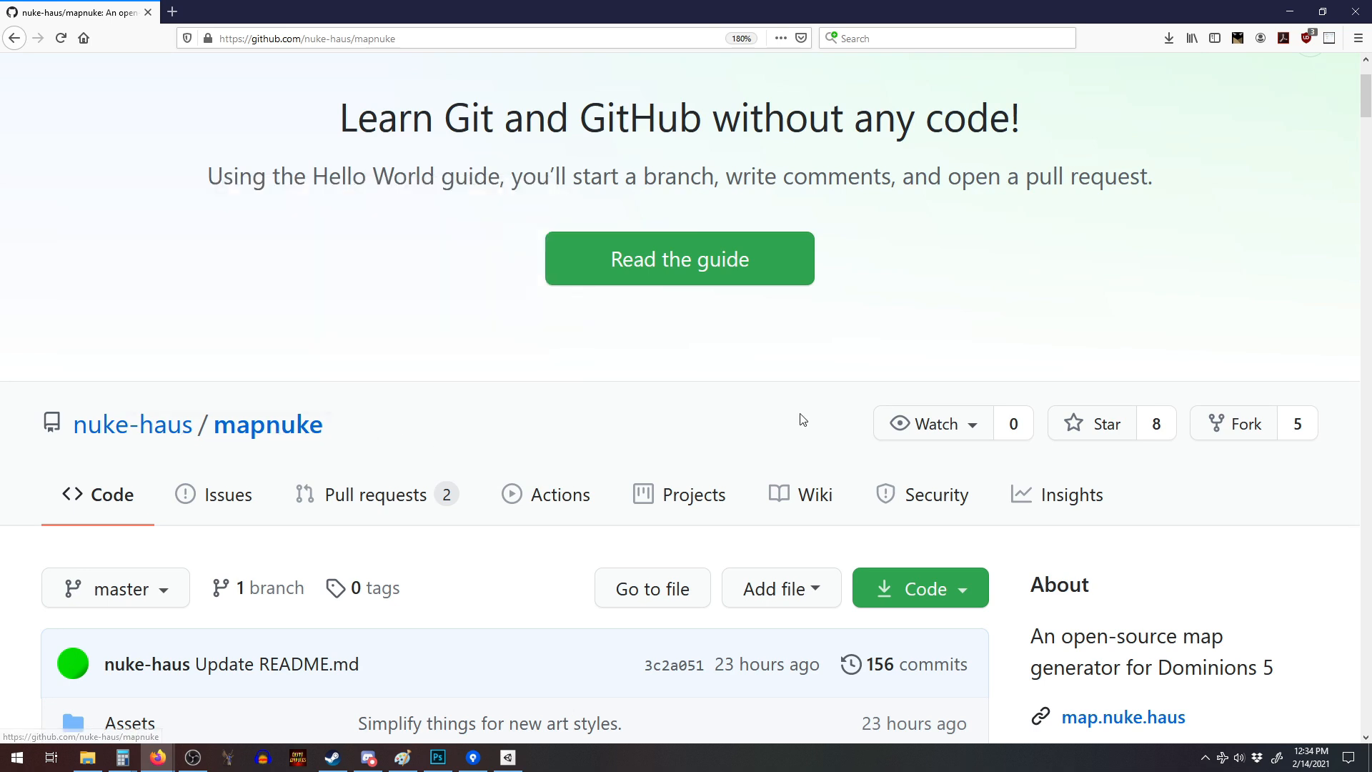
pyautogui.click(1228, 424)
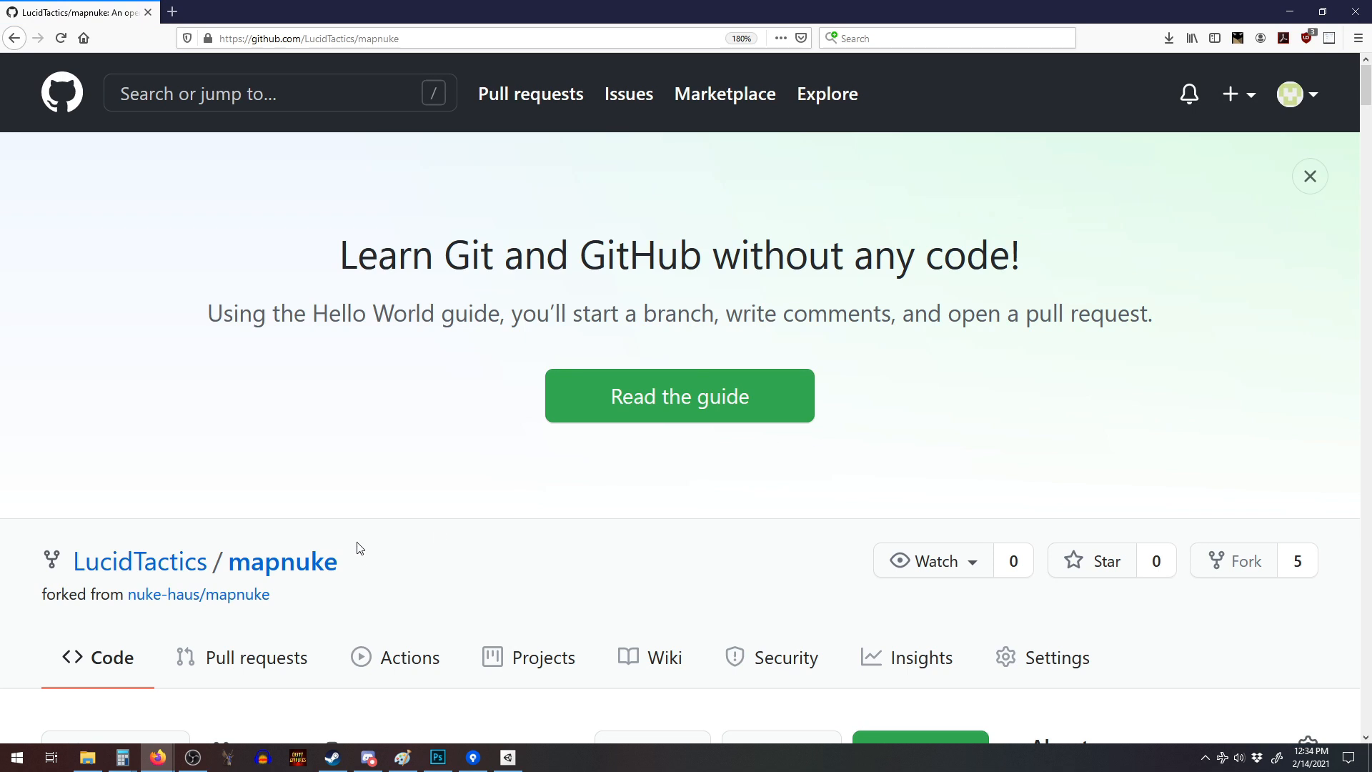
# Copy the HTTPS clone URL of the forked mapnuke repository.
pyautogui.scroll(-4, 366, 540)
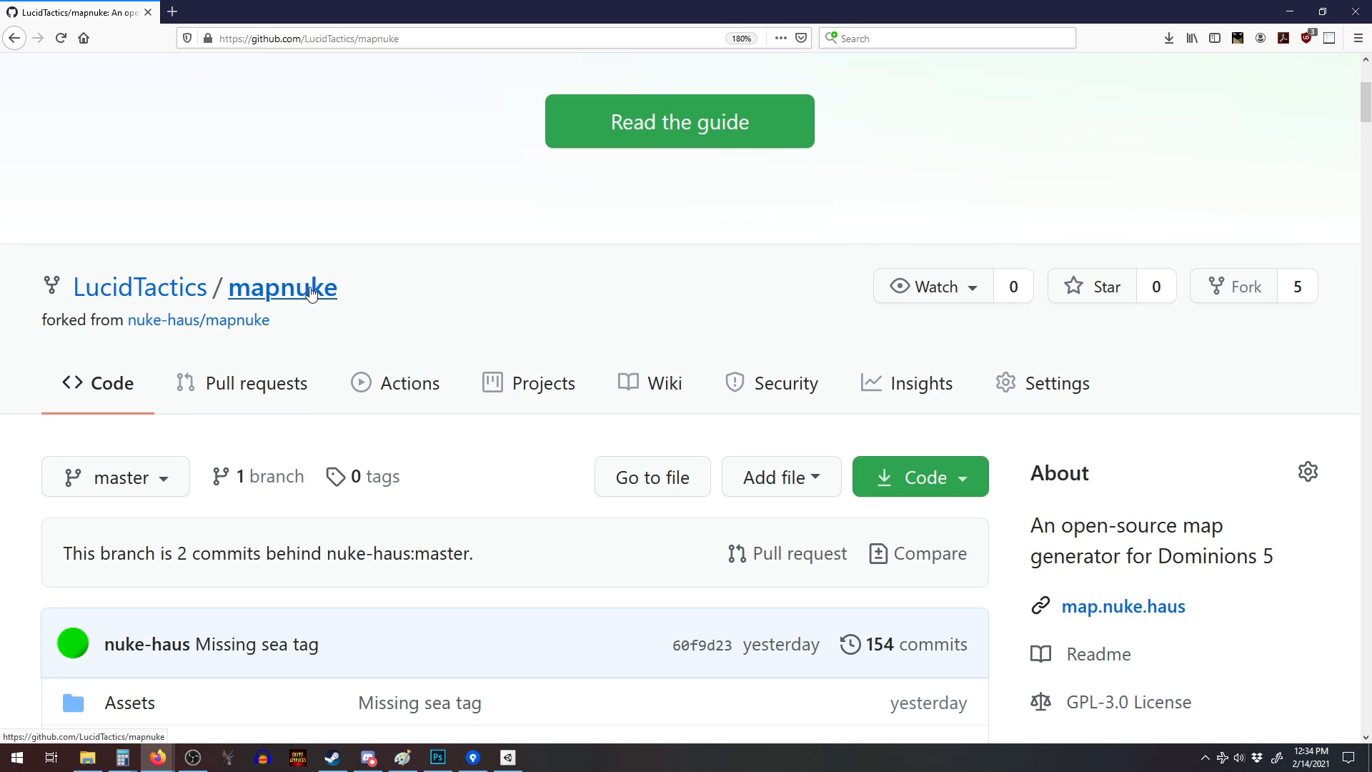
pyautogui.click(933, 492)
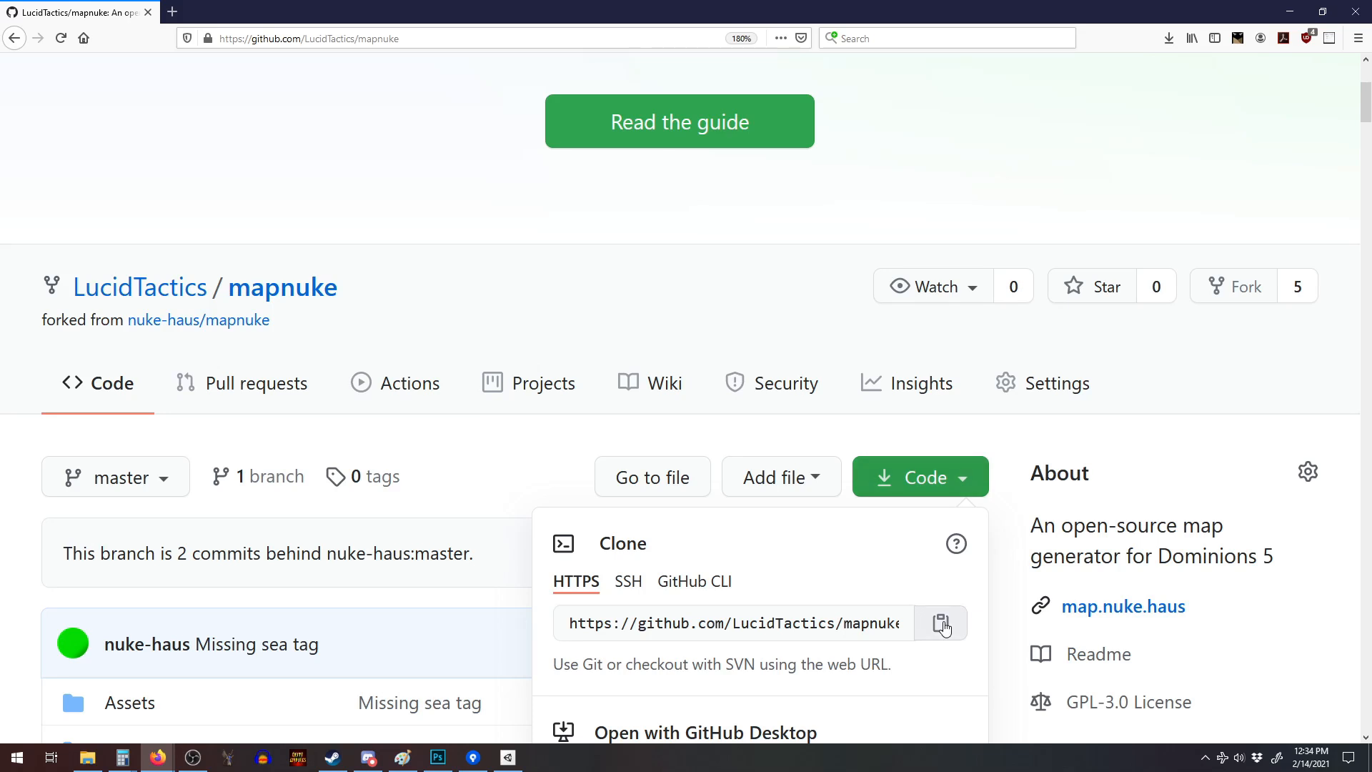
pyautogui.click(588, 313)
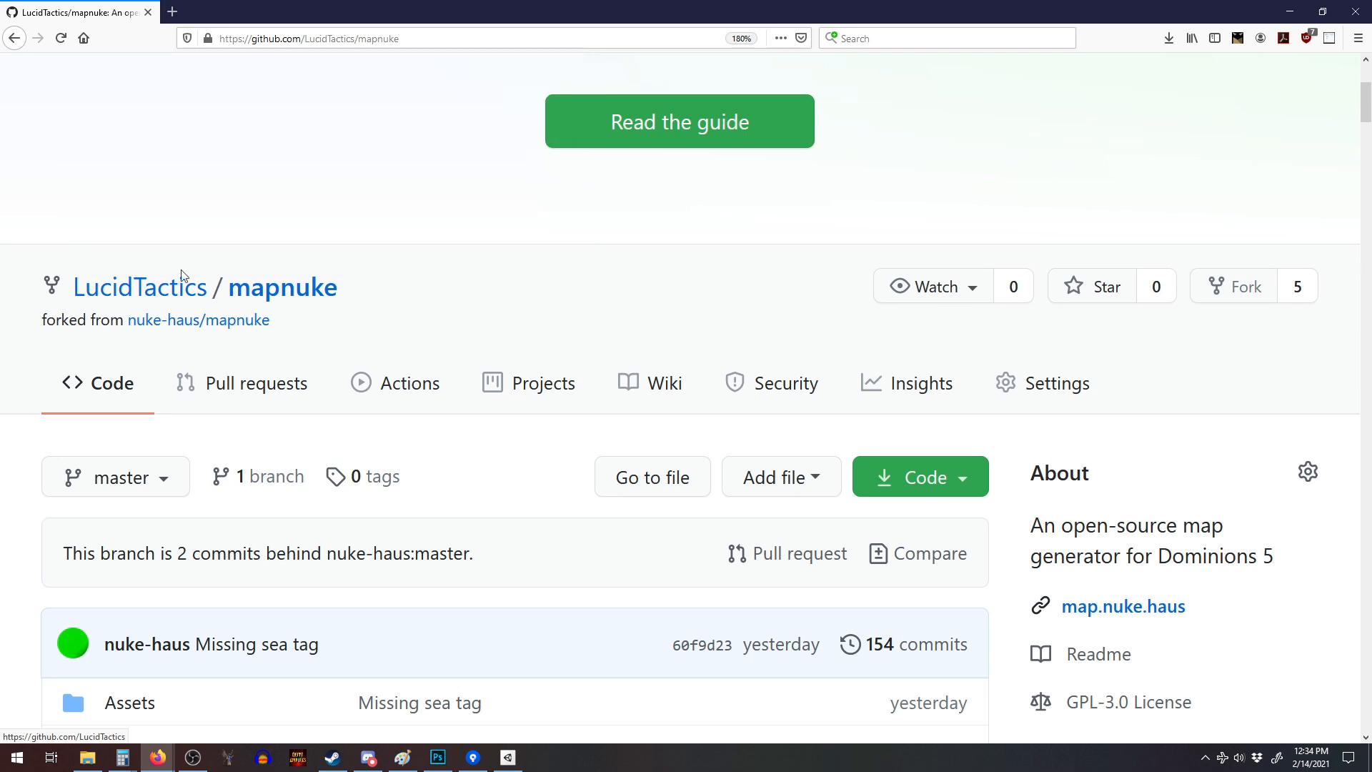
pyautogui.click(472, 761)
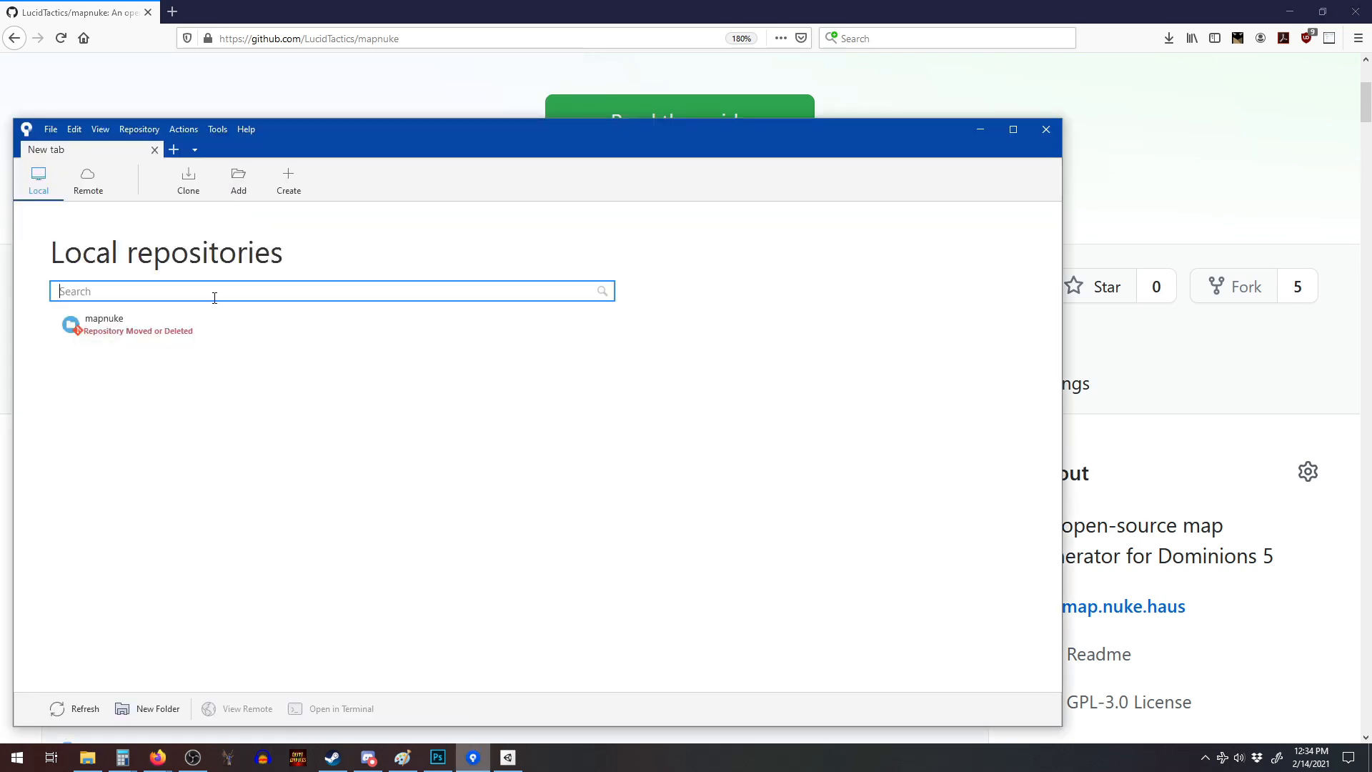
pyautogui.click(199, 180)
pyautogui.write('https://github.com/LucidTactics/mapnuke.git')
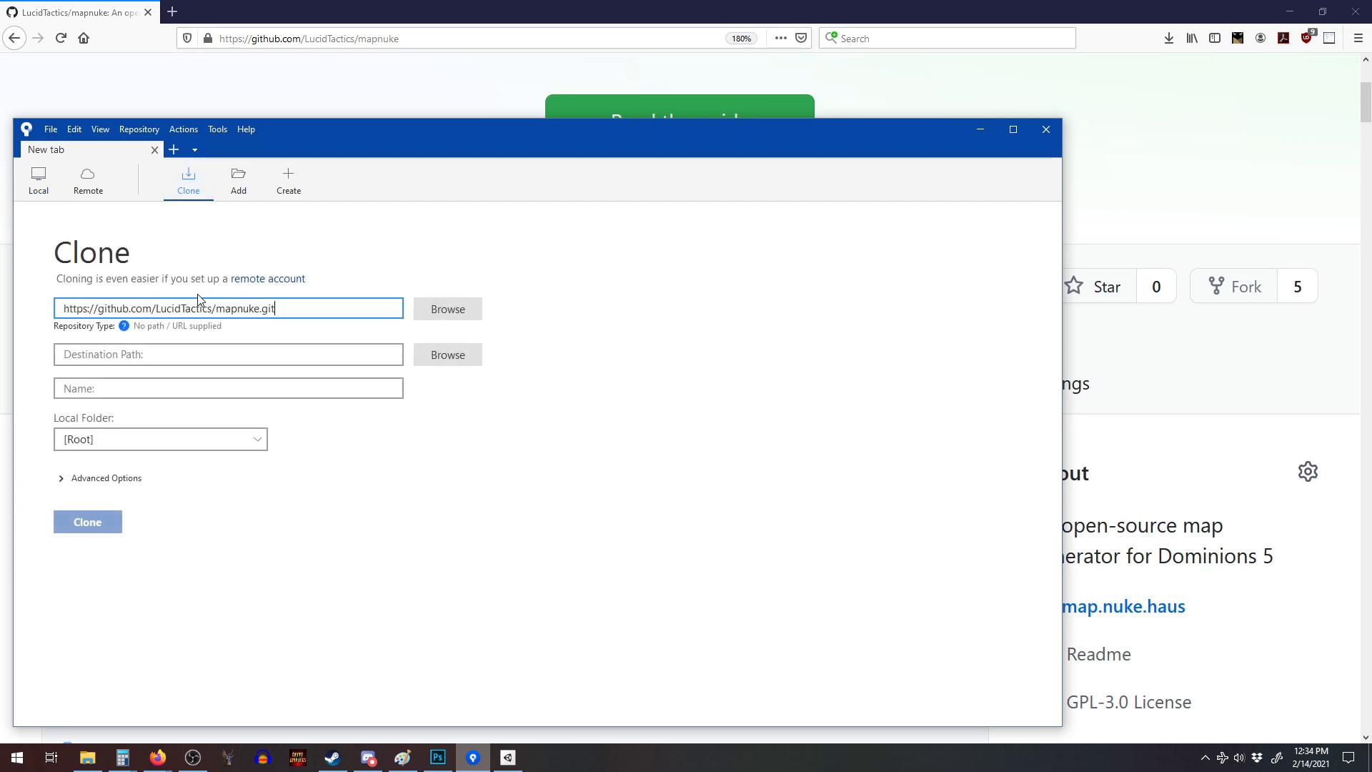
pyautogui.moveTo(398, 141); pyautogui.dragTo(481, 319)
pyautogui.click(423, 232)
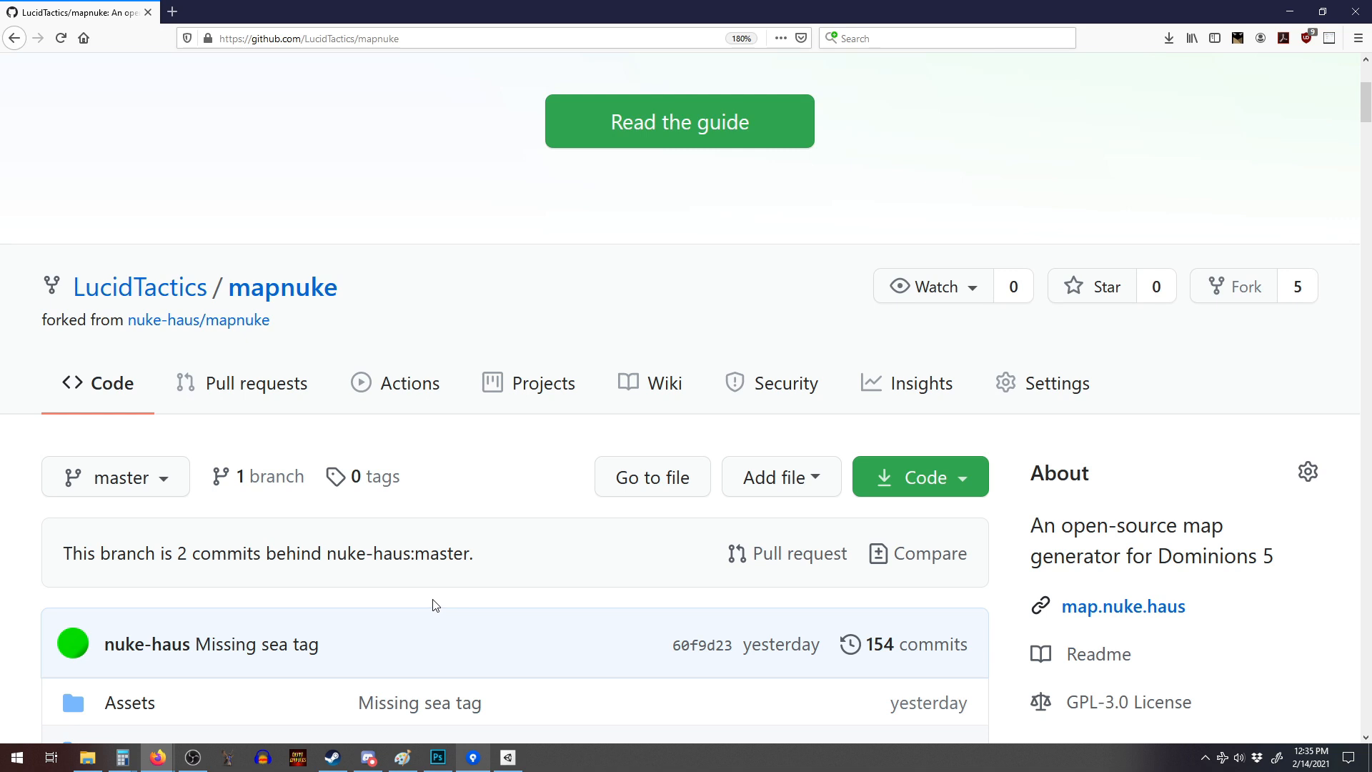
# Fill in the clone's destination as the mapnuke folder in Documents and its name as mapnuke, checking the source URL on GitHub.
pyautogui.click(508, 758)
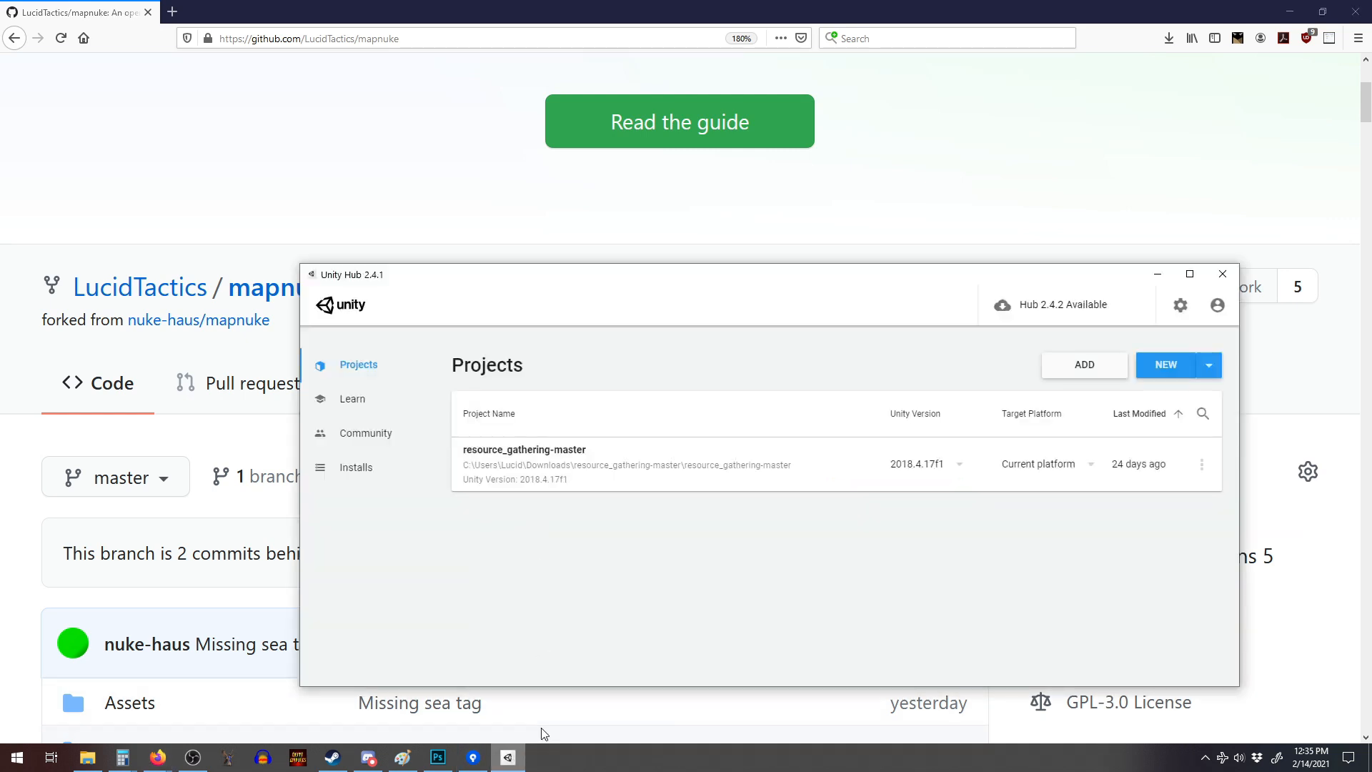
pyautogui.click(472, 758)
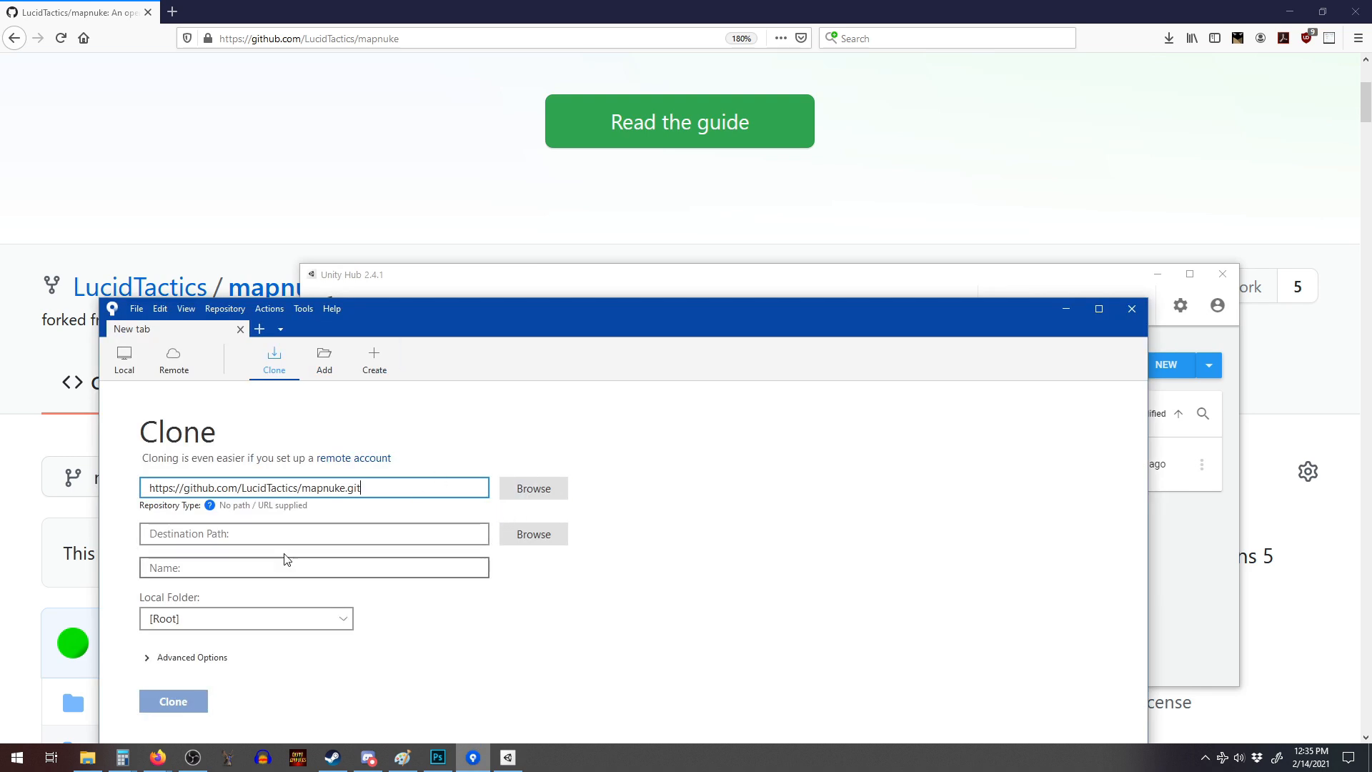
pyautogui.click(177, 535)
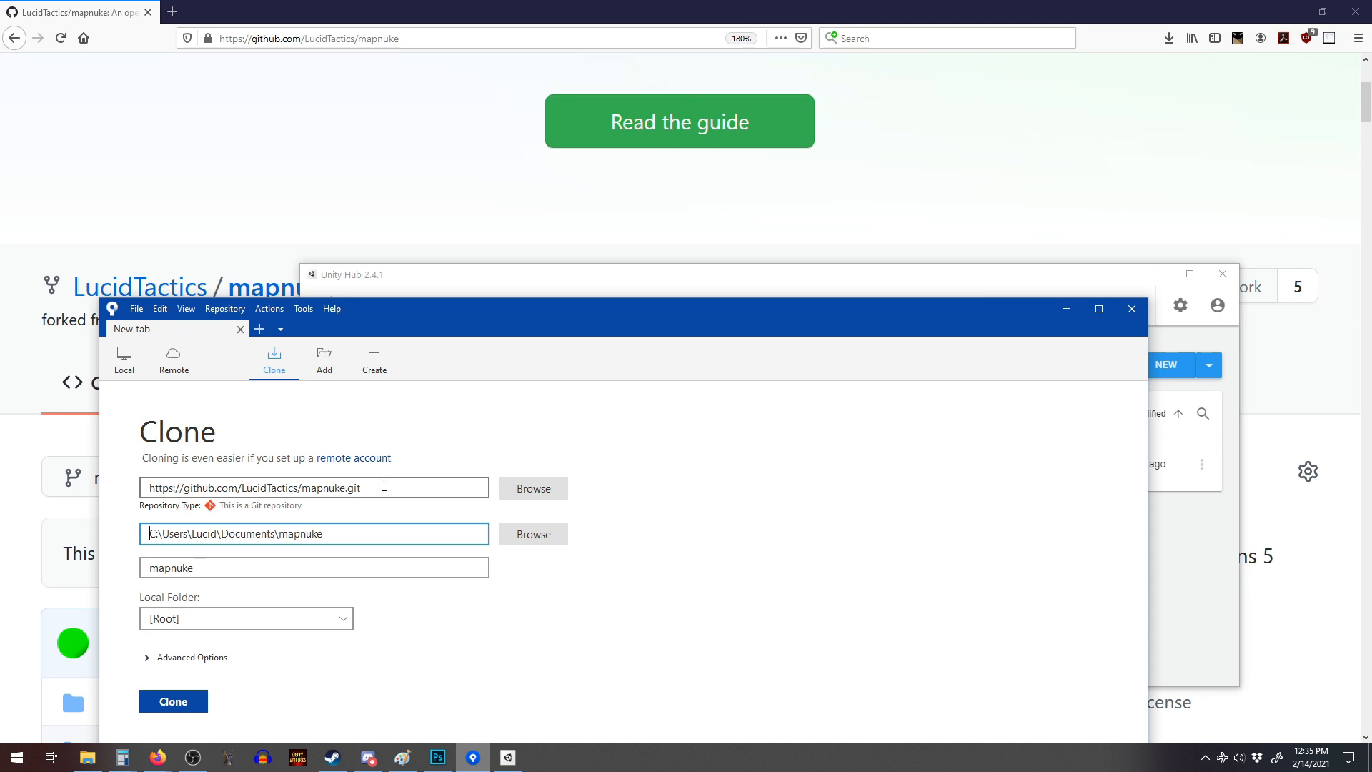
pyautogui.click(344, 111)
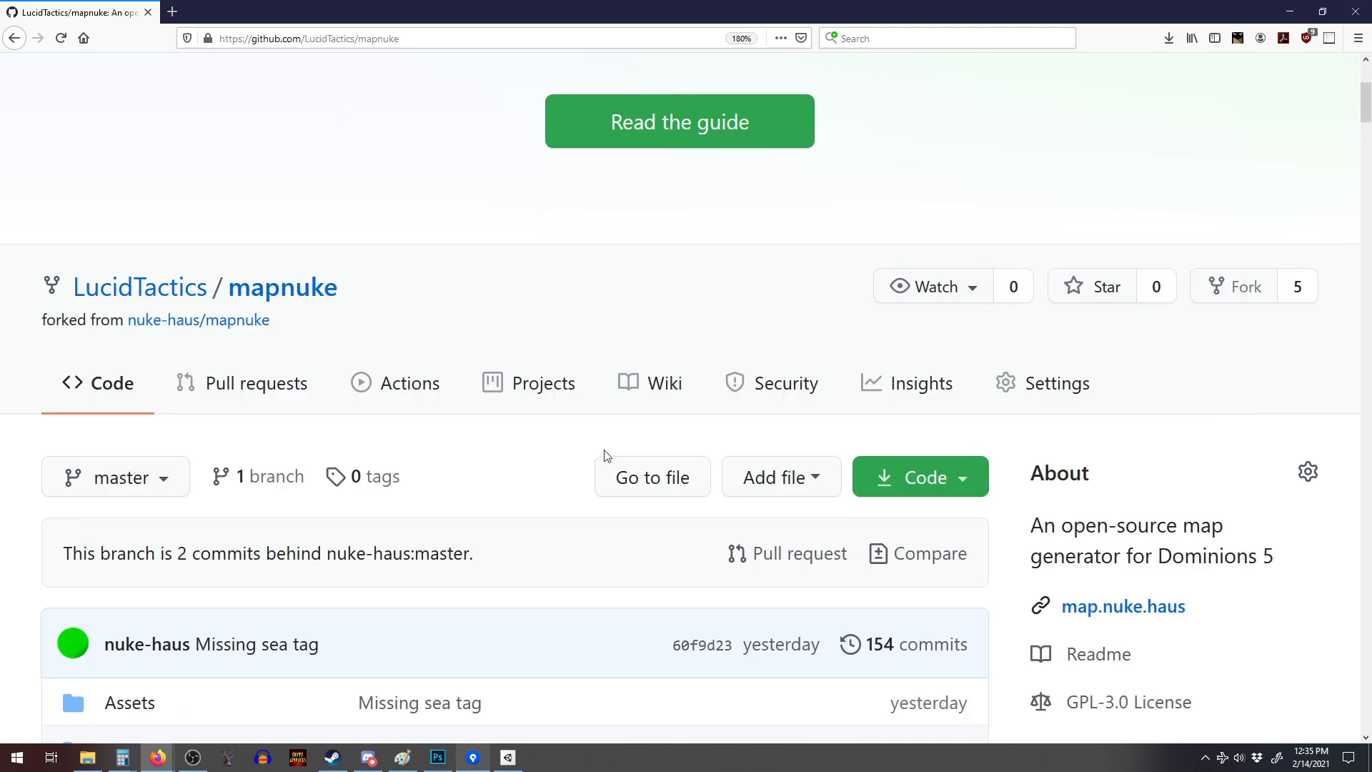
pyautogui.click(979, 489)
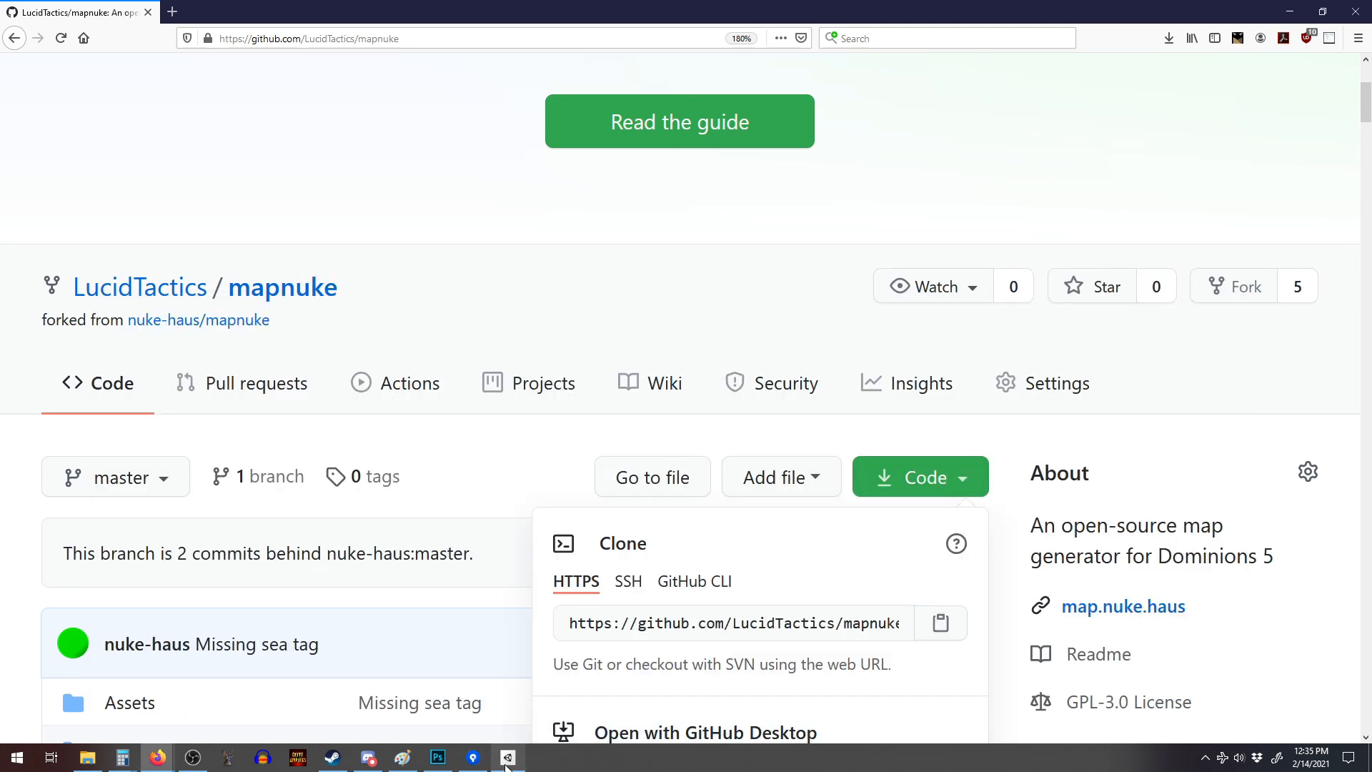
pyautogui.click(507, 757)
pyautogui.click(472, 757)
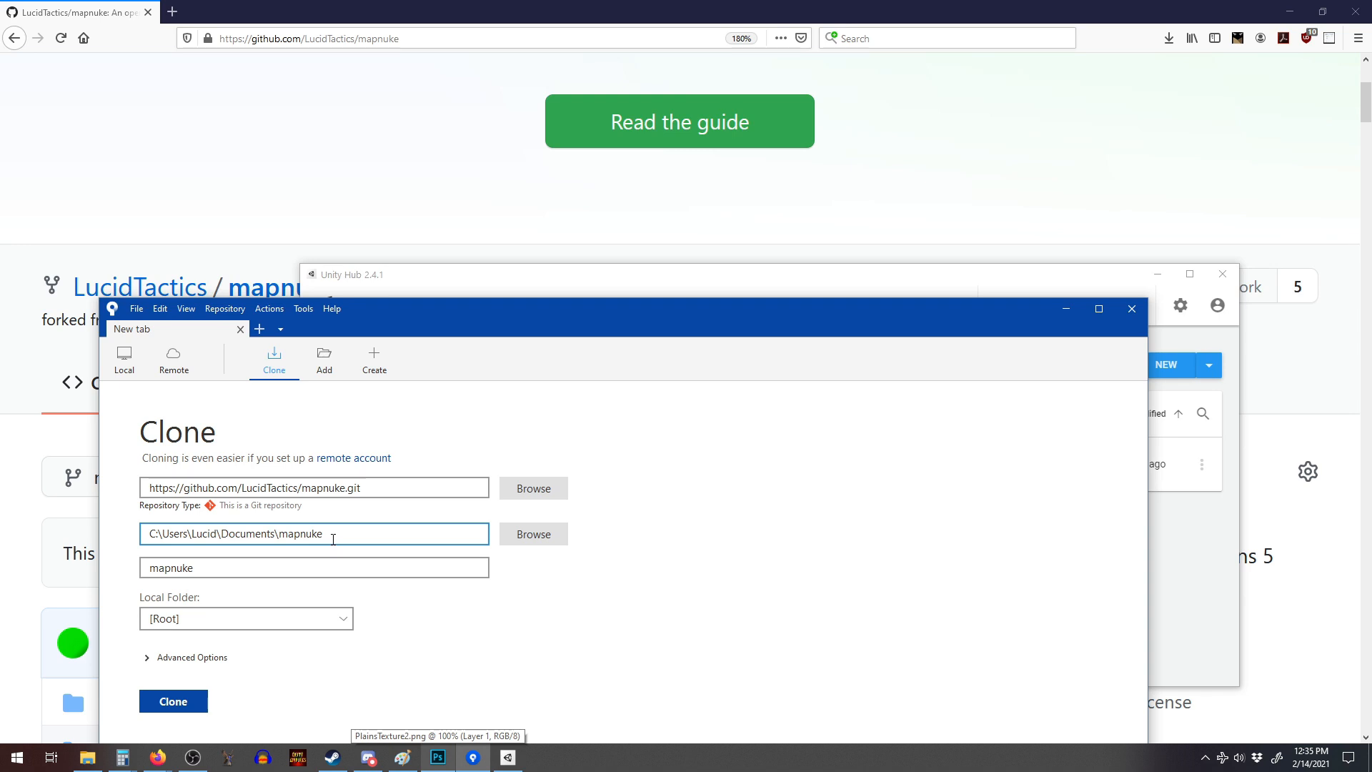
# Clone the forked repository and display its commit history.
pyautogui.click(194, 701)
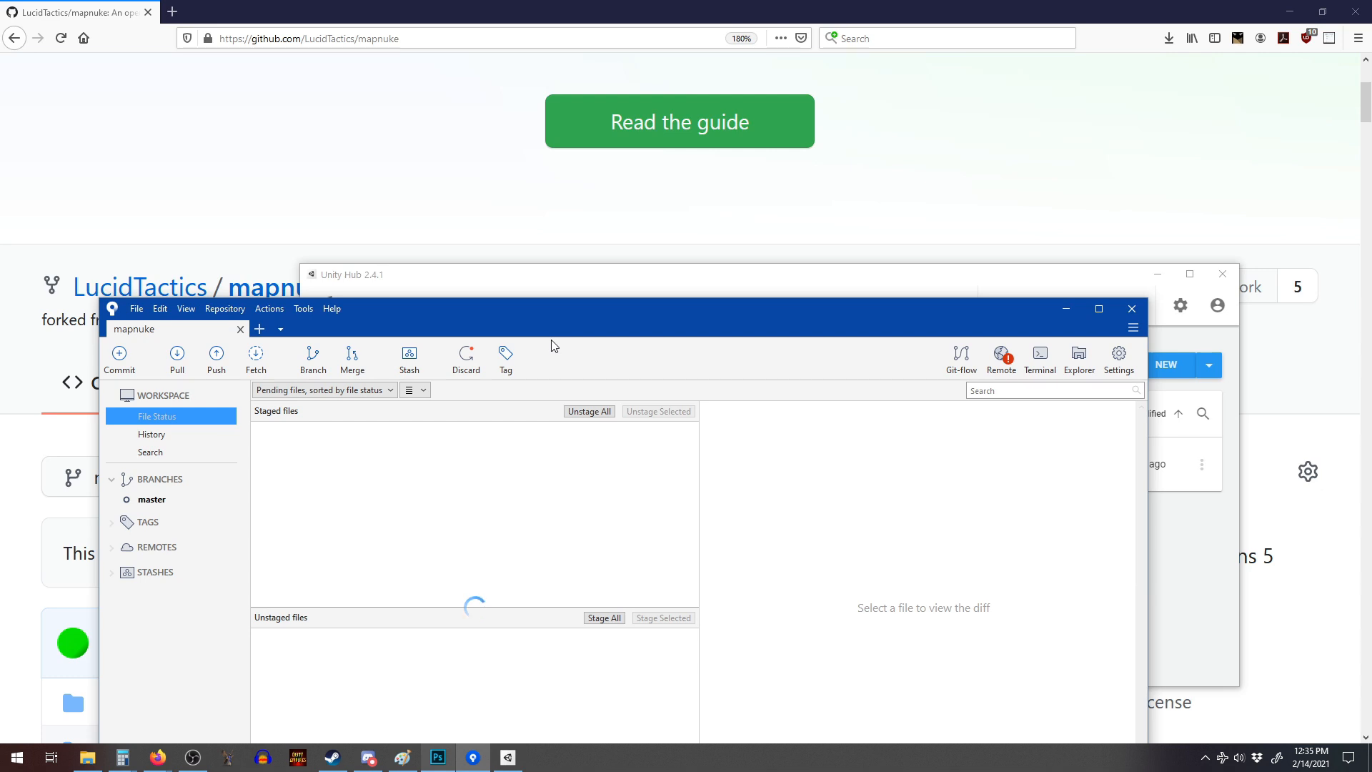
pyautogui.hotkey('ctrl', '2')
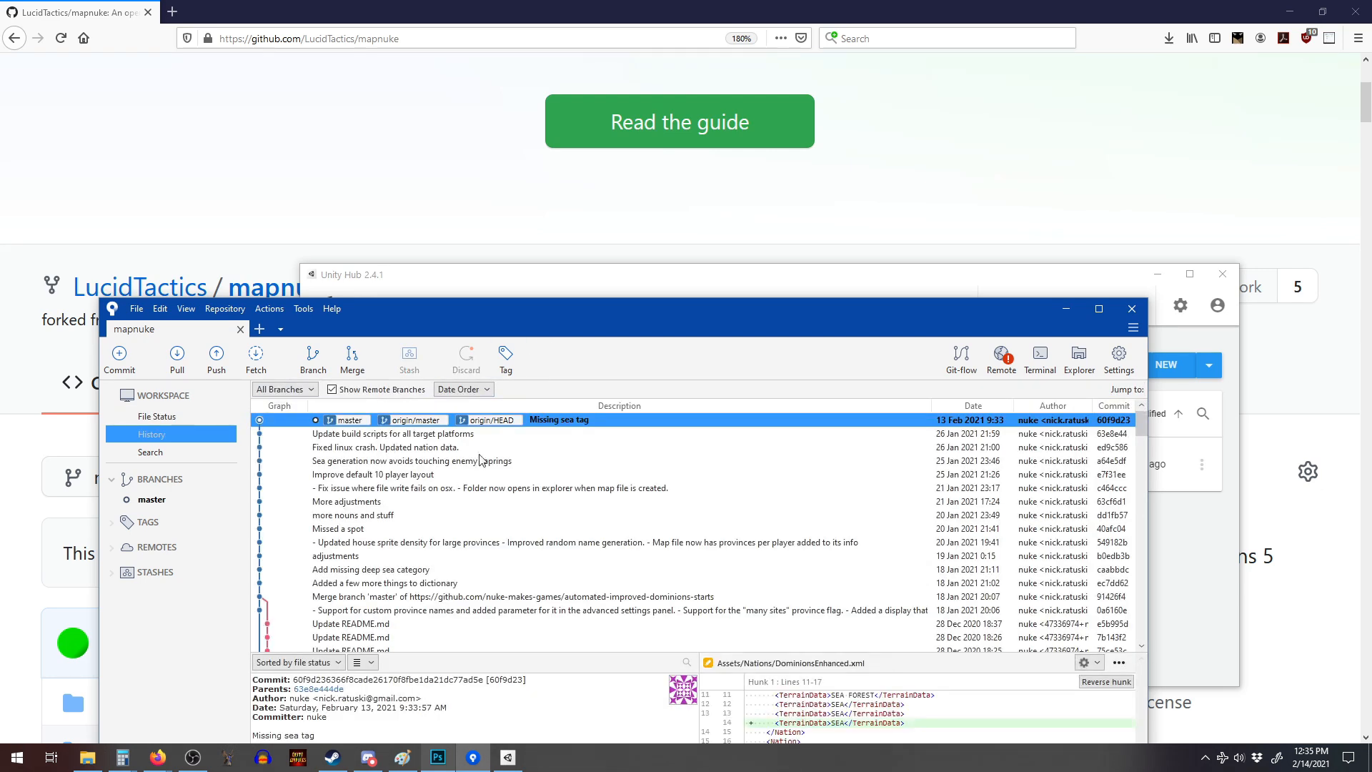
pyautogui.moveTo(540, 331); pyautogui.dragTo(537, 124)
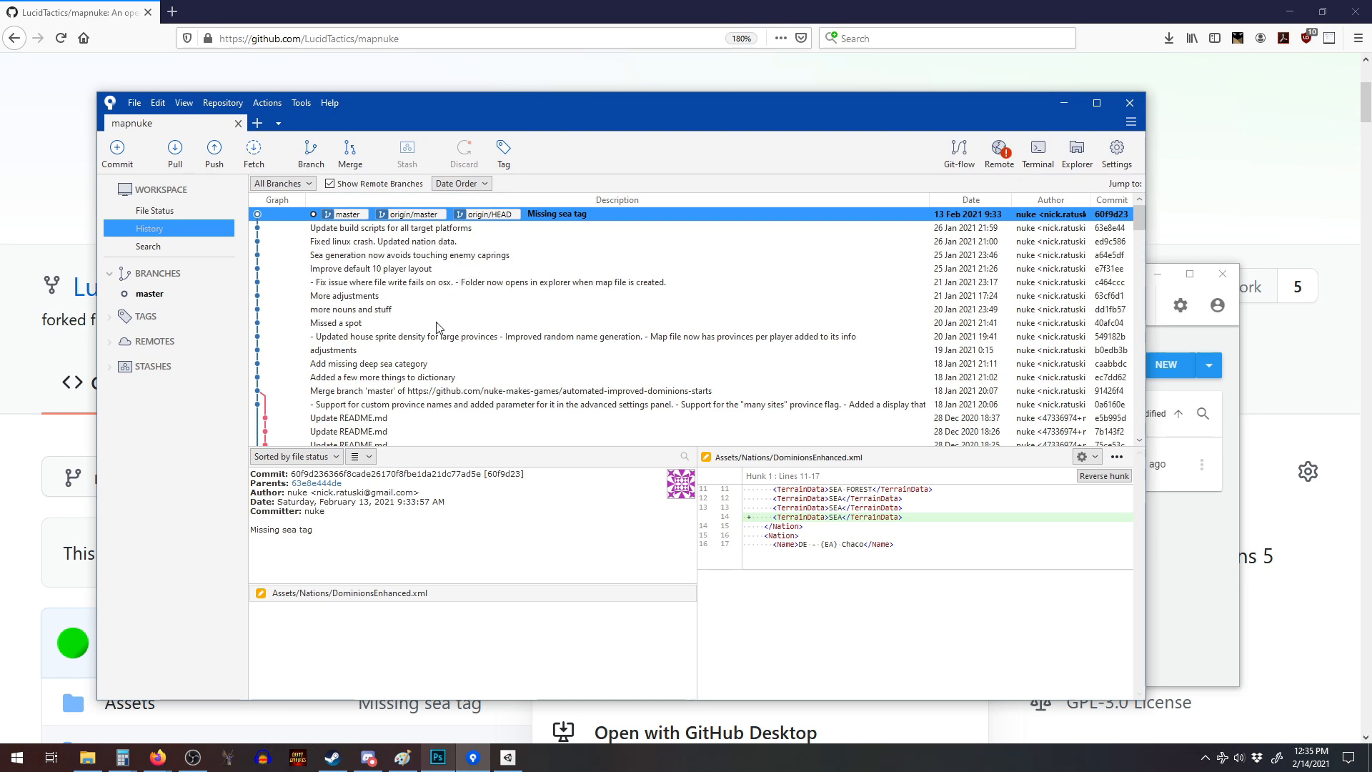
# Bring up Unity Hub, close its window and relaunch it to show the project list.
pyautogui.click(508, 759)
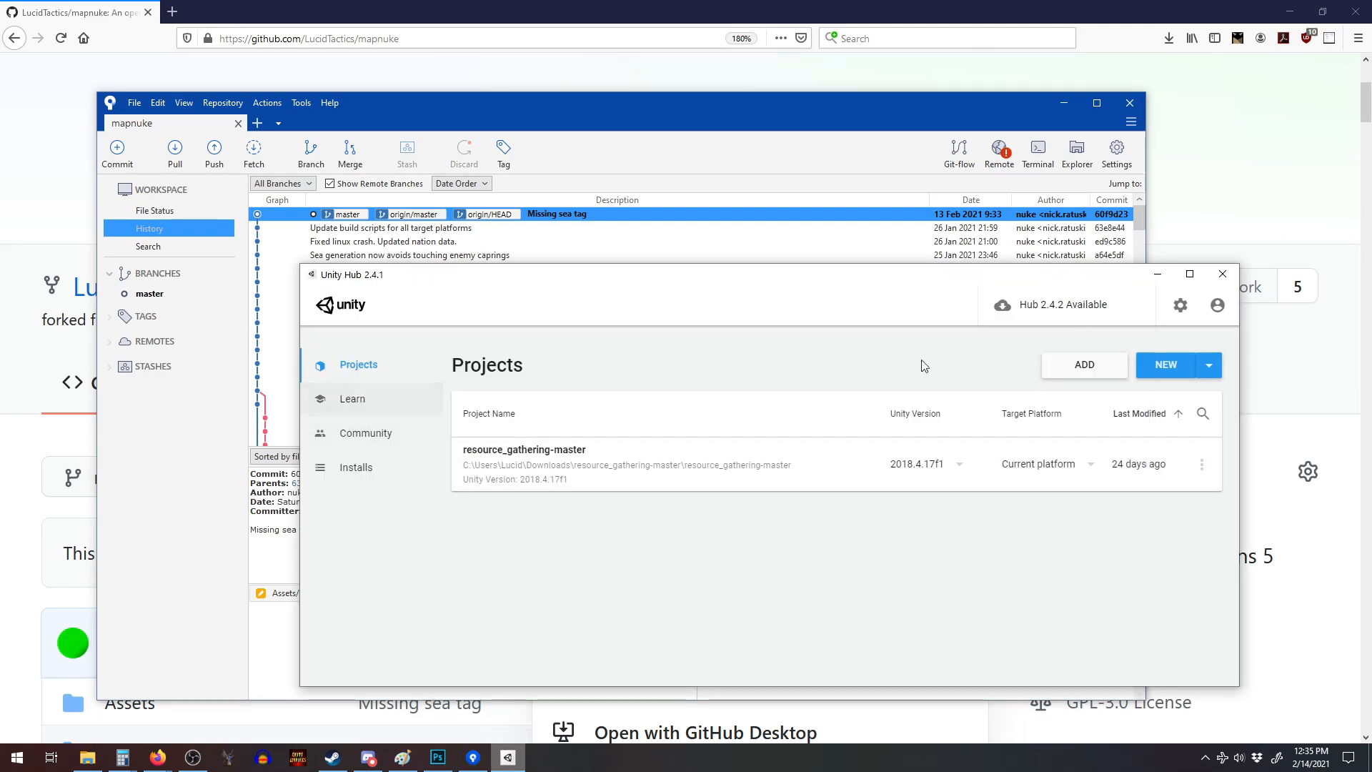
pyautogui.click(1222, 275)
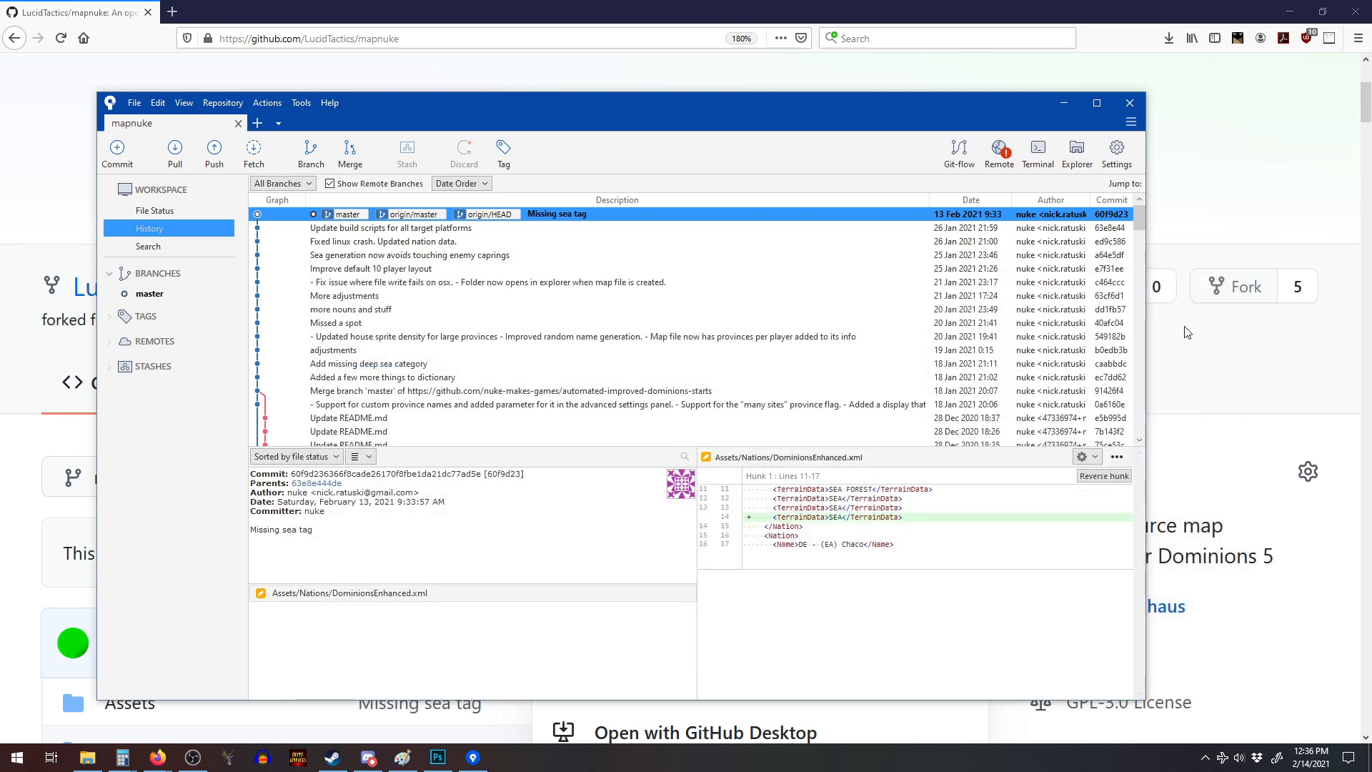
pyautogui.press('super')
pyautogui.write('unit')
pyautogui.press('Return')
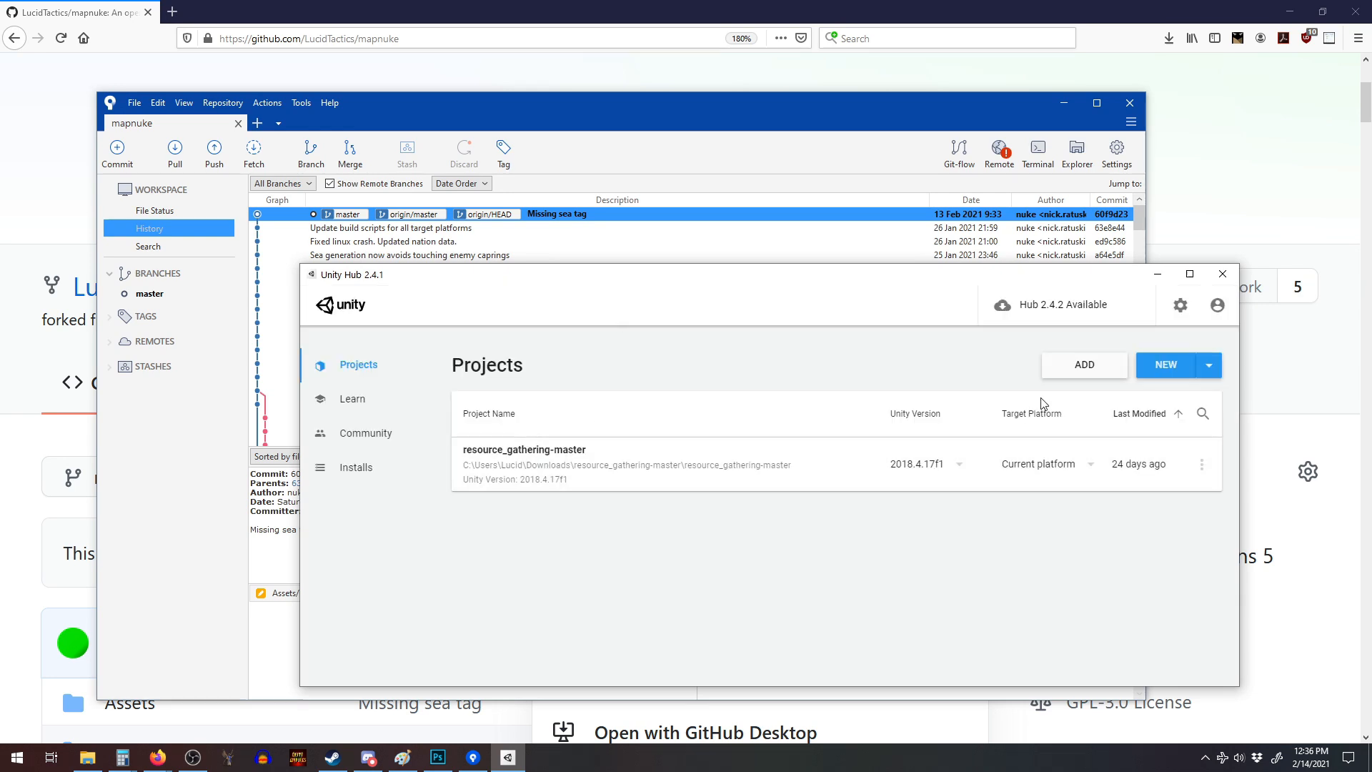
# Add the mapnuke folder from Documents as a project in Unity Hub.
pyautogui.click(1078, 371)
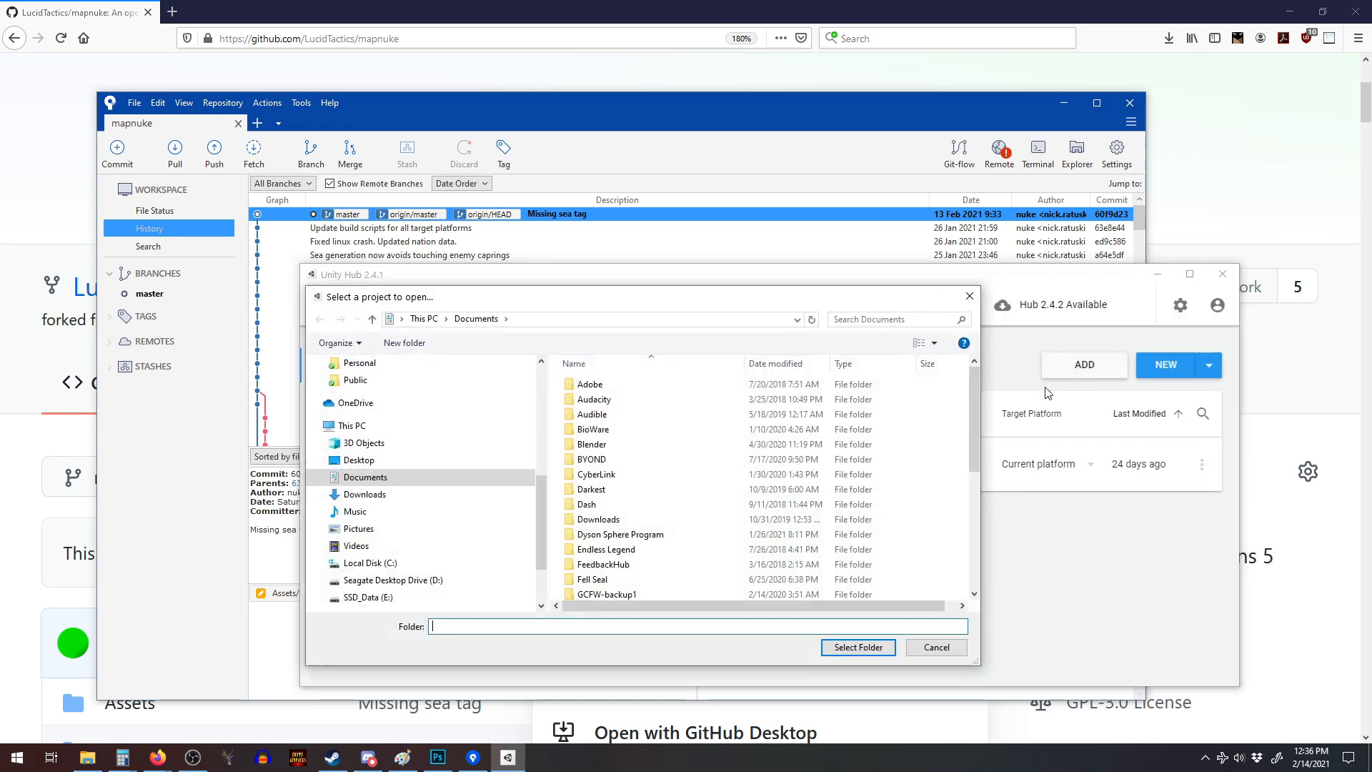
pyautogui.scroll(-1, 514, 506)
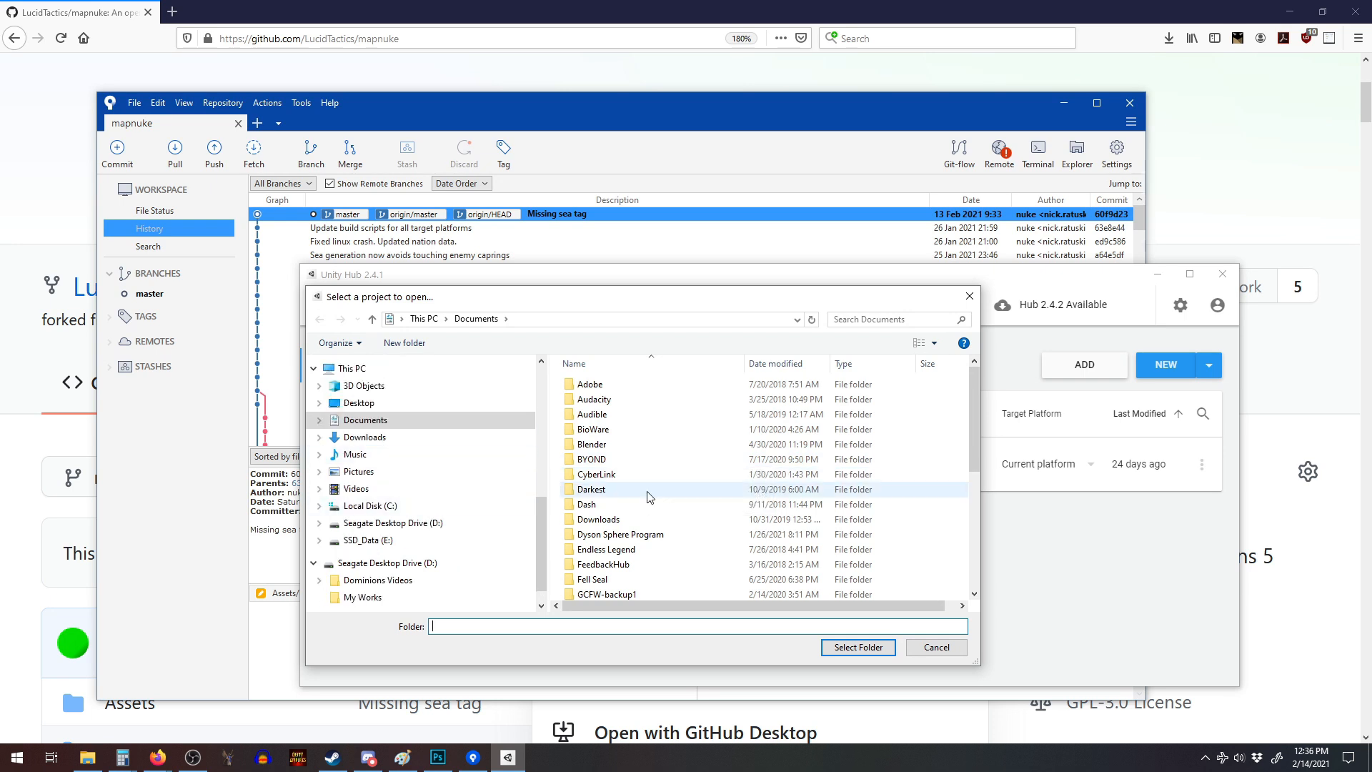
pyautogui.scroll(-2, 692, 493)
pyautogui.scroll(-1, 690, 497)
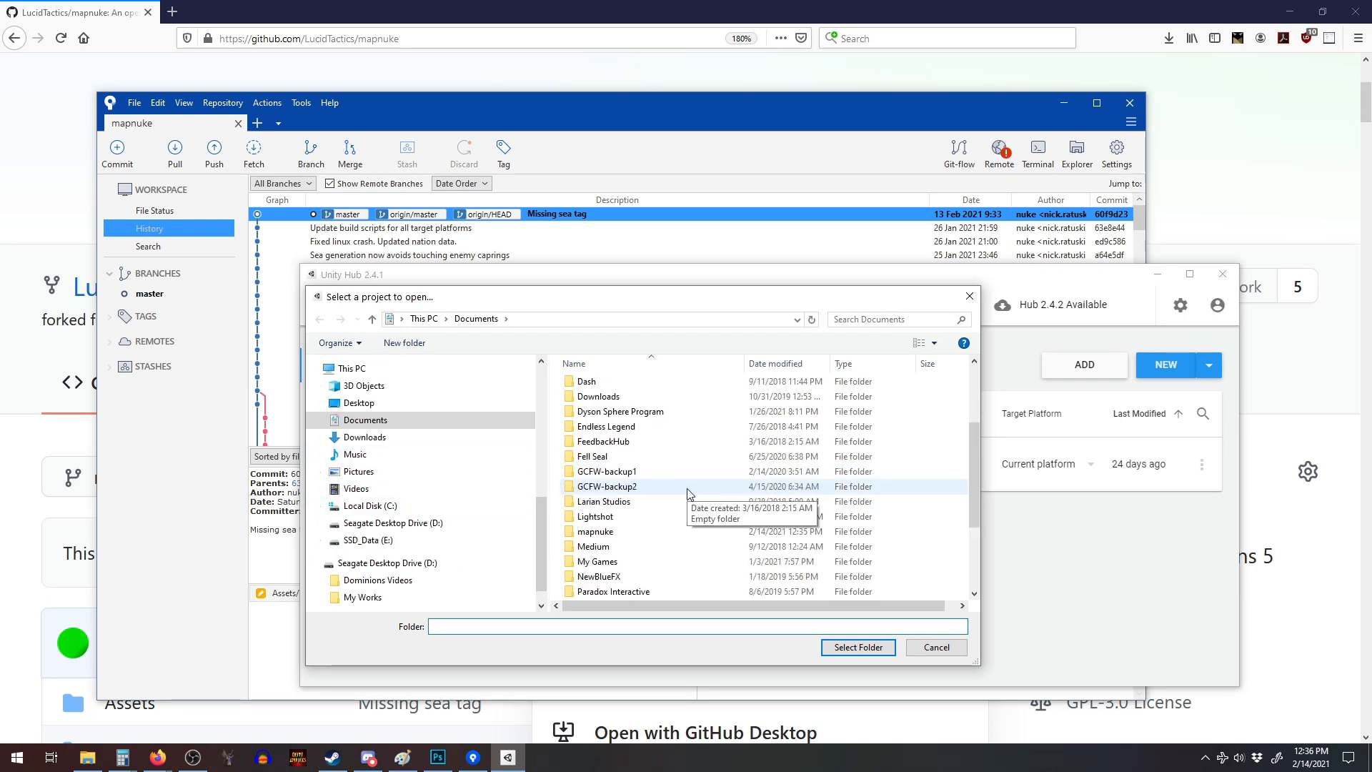
pyautogui.scroll(-2, 688, 498)
pyautogui.doubleClick(642, 446)
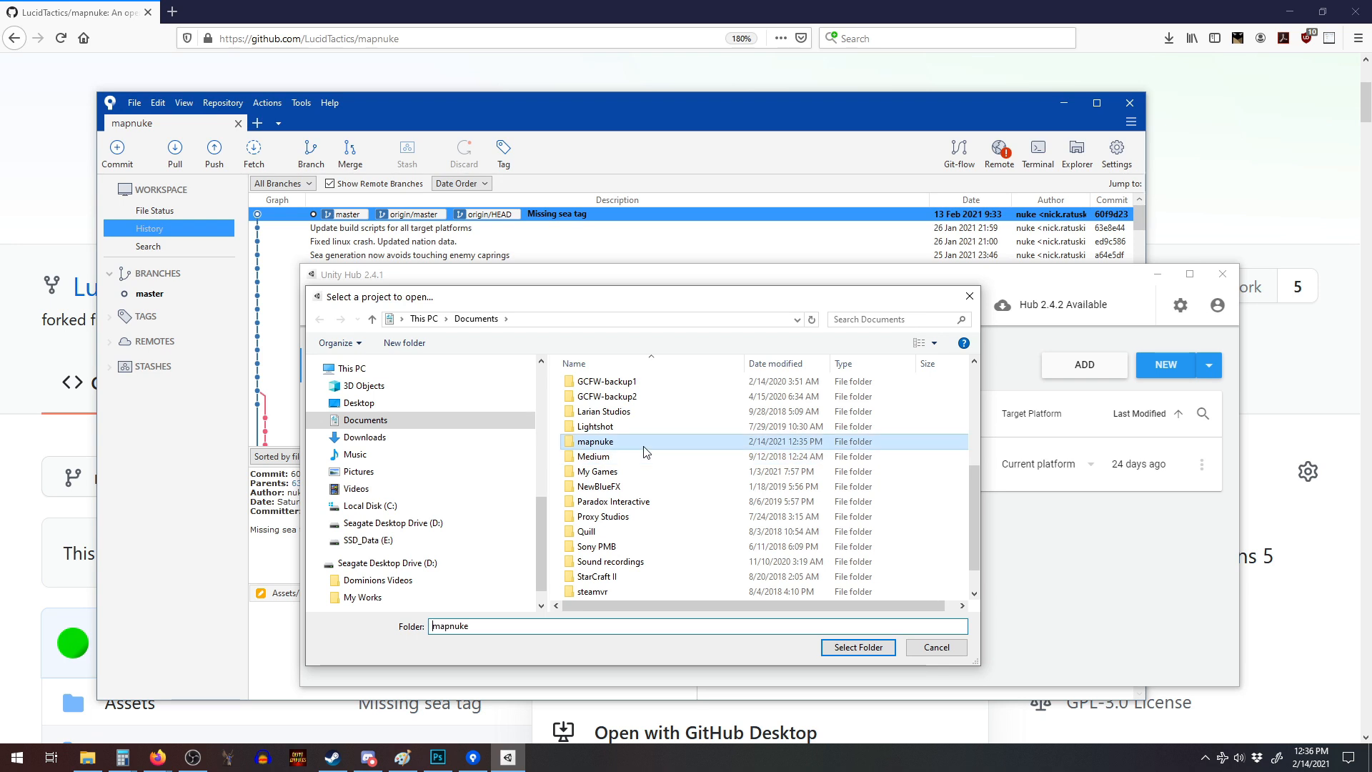
pyautogui.click(861, 647)
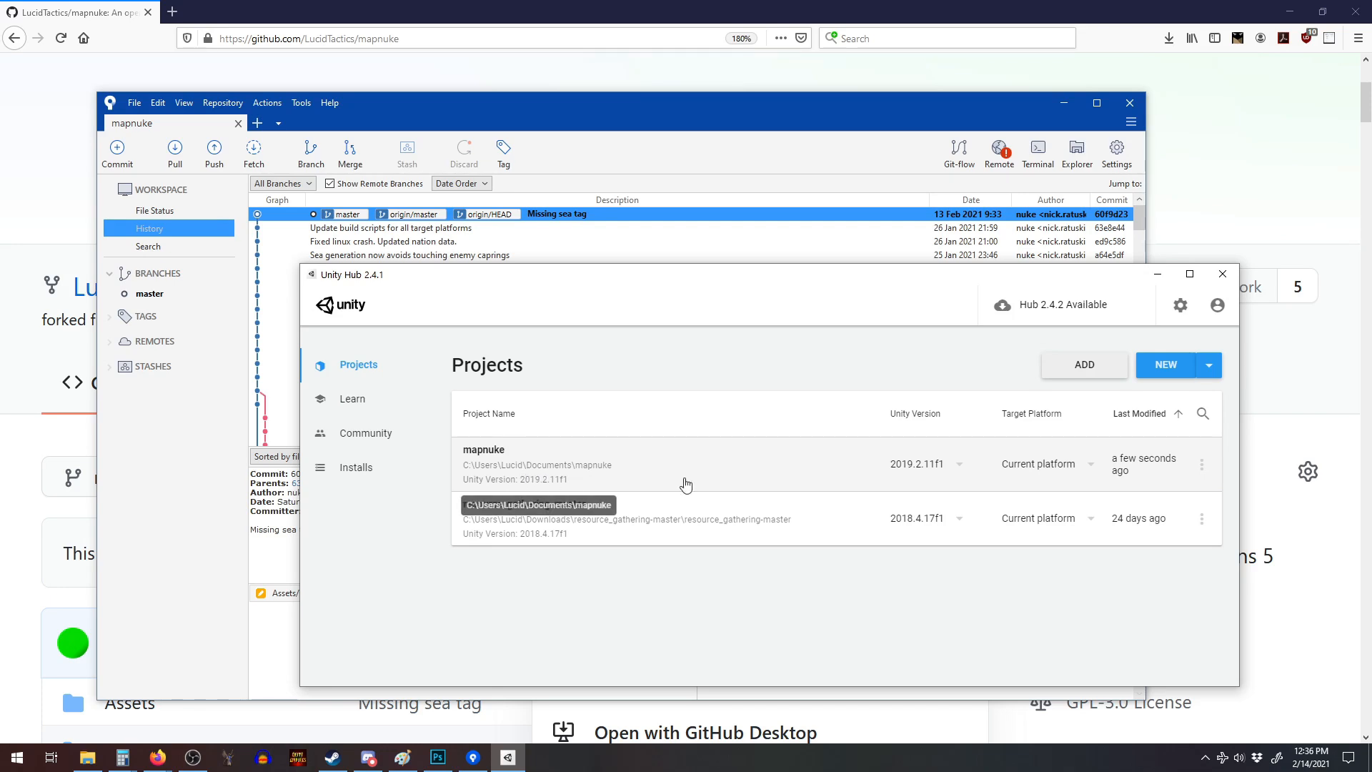
# Check the Unity versions offered for the mapnuke project and open it with version 2019.2.11f1.
pyautogui.click(958, 467)
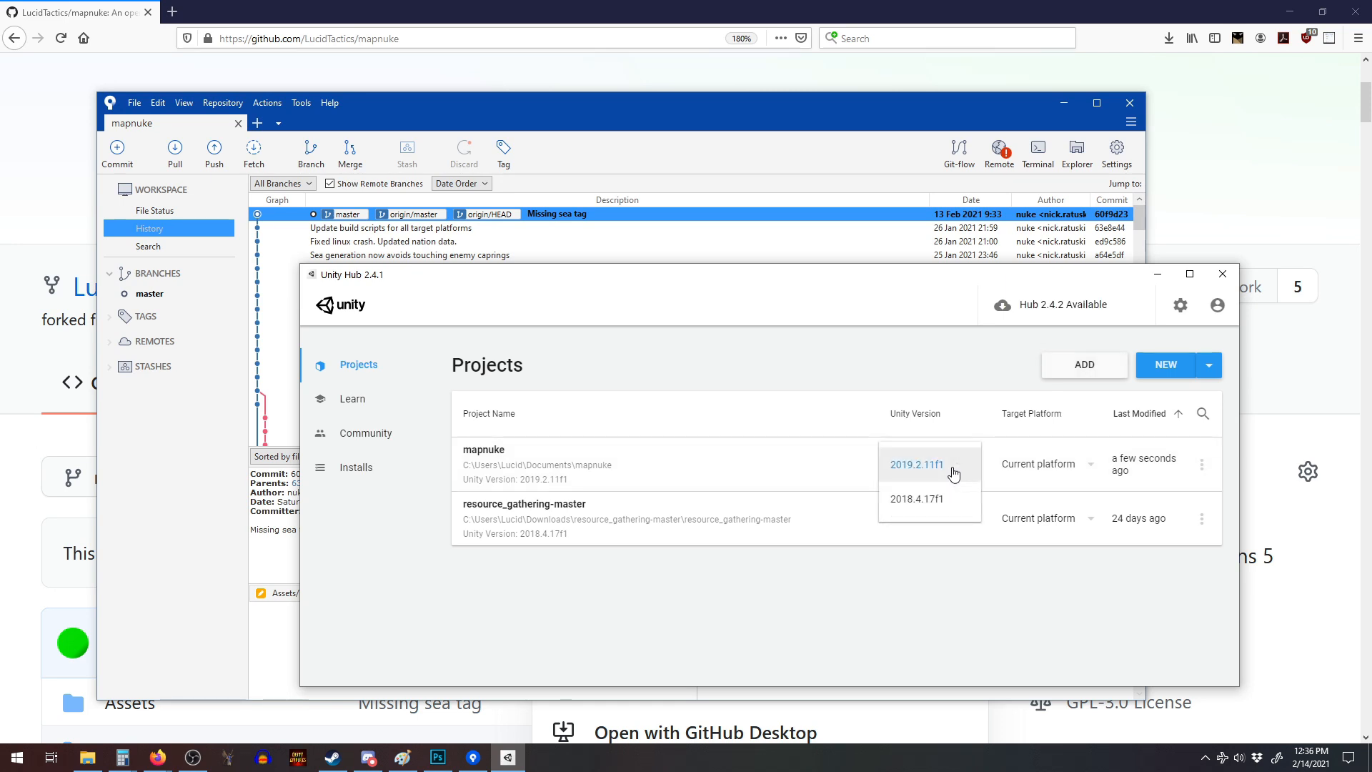
pyautogui.click(900, 370)
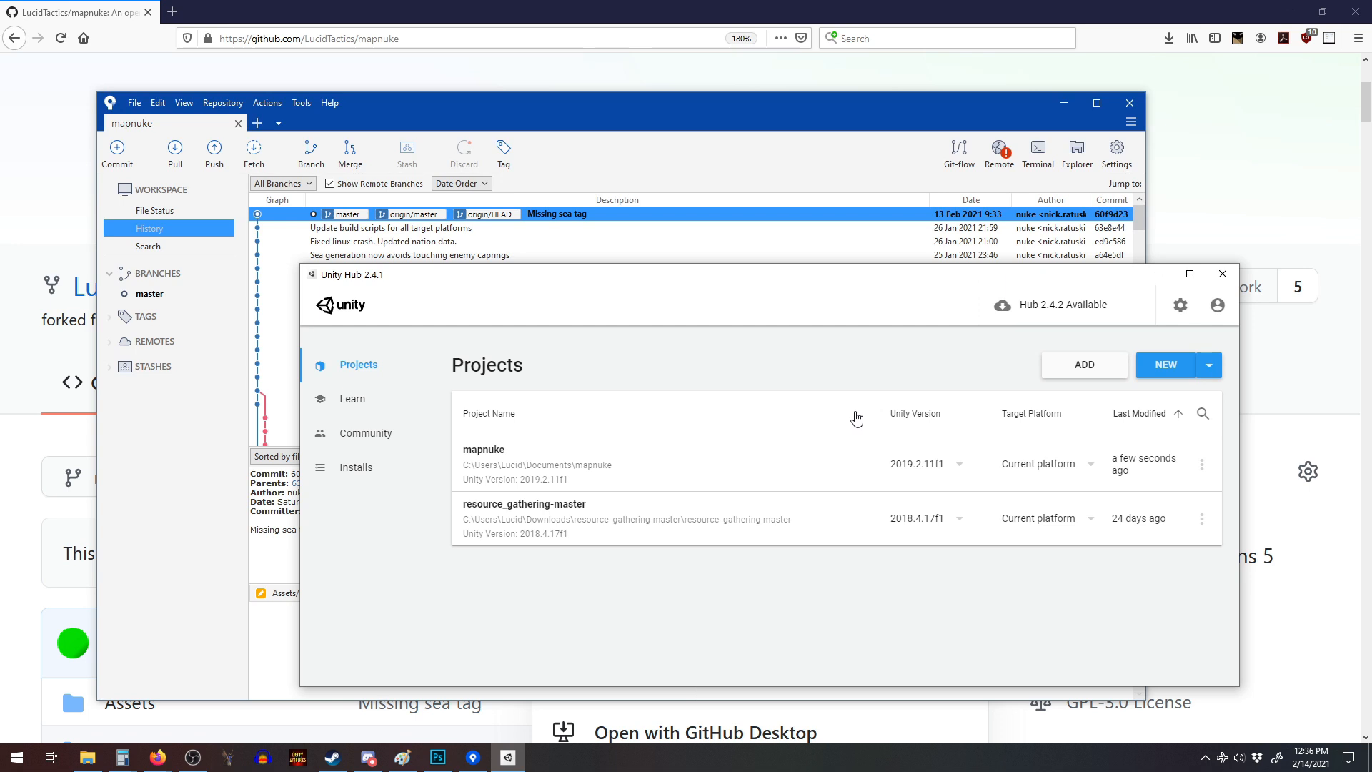
pyautogui.click(944, 470)
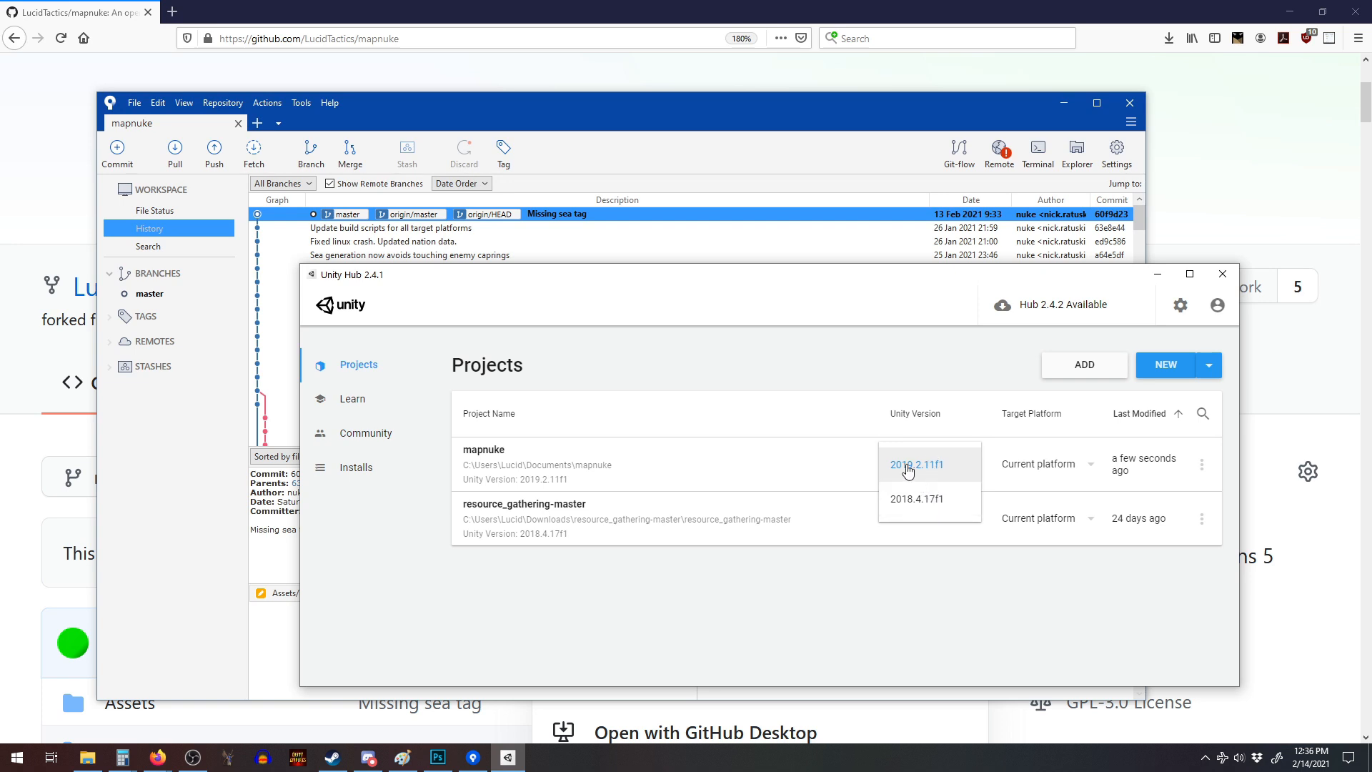
pyautogui.click(868, 390)
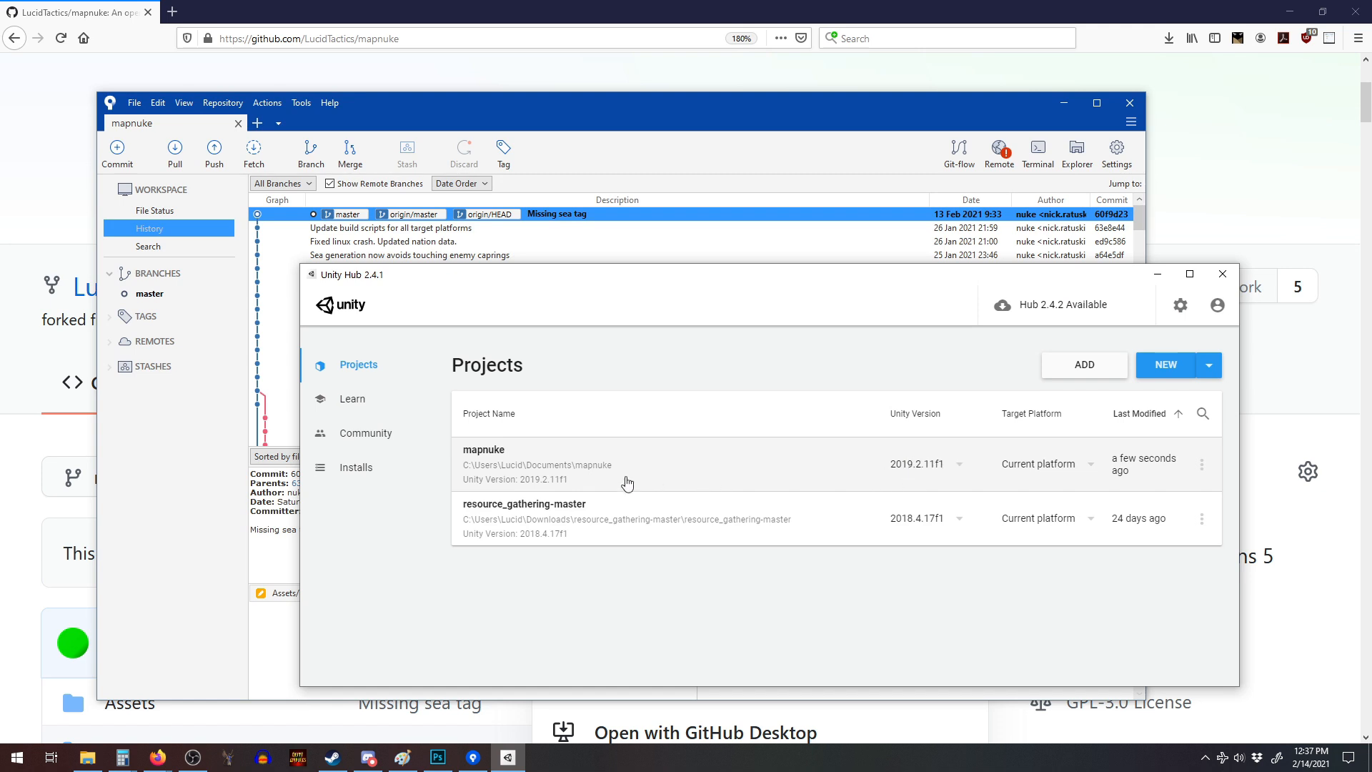
pyautogui.click(591, 480)
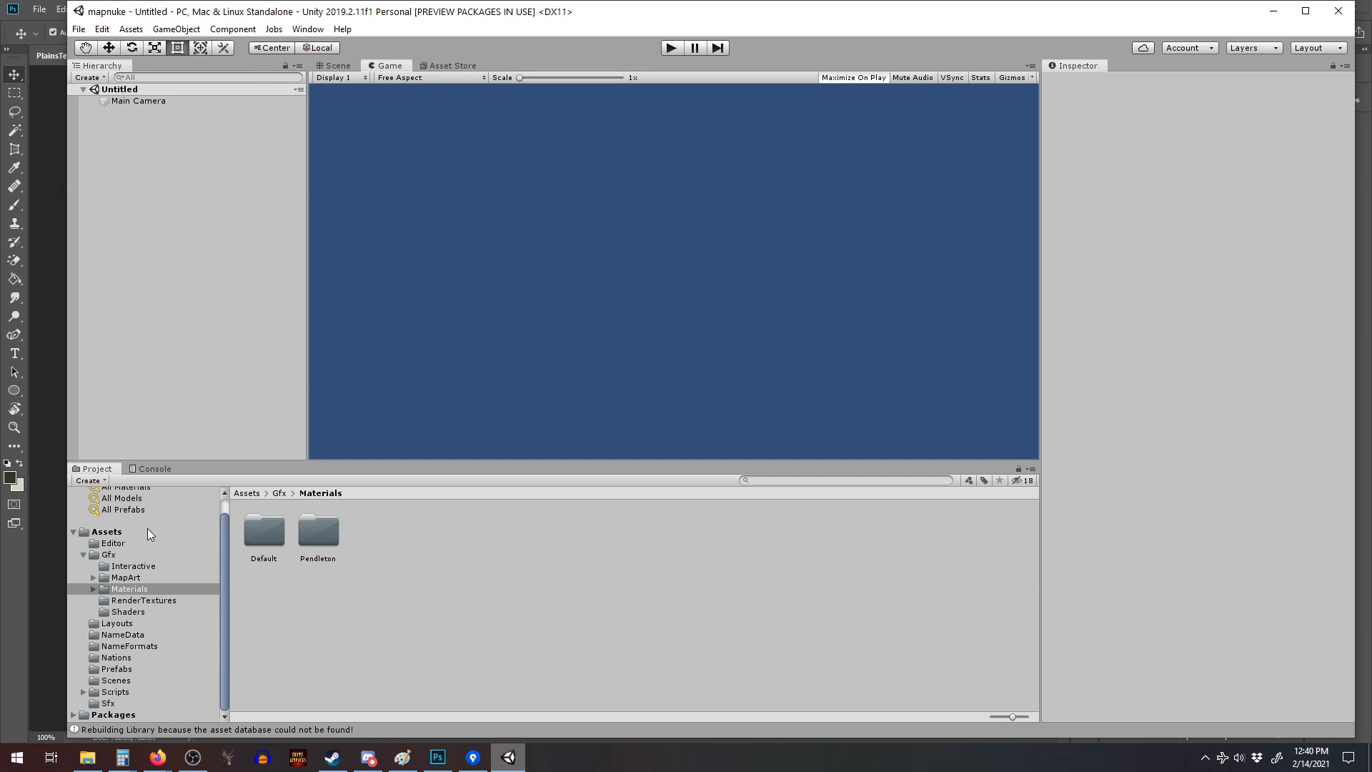
# Collapse the Gfx folder and open the Main scene from the project's Scenes folder.
pyautogui.click(93, 554)
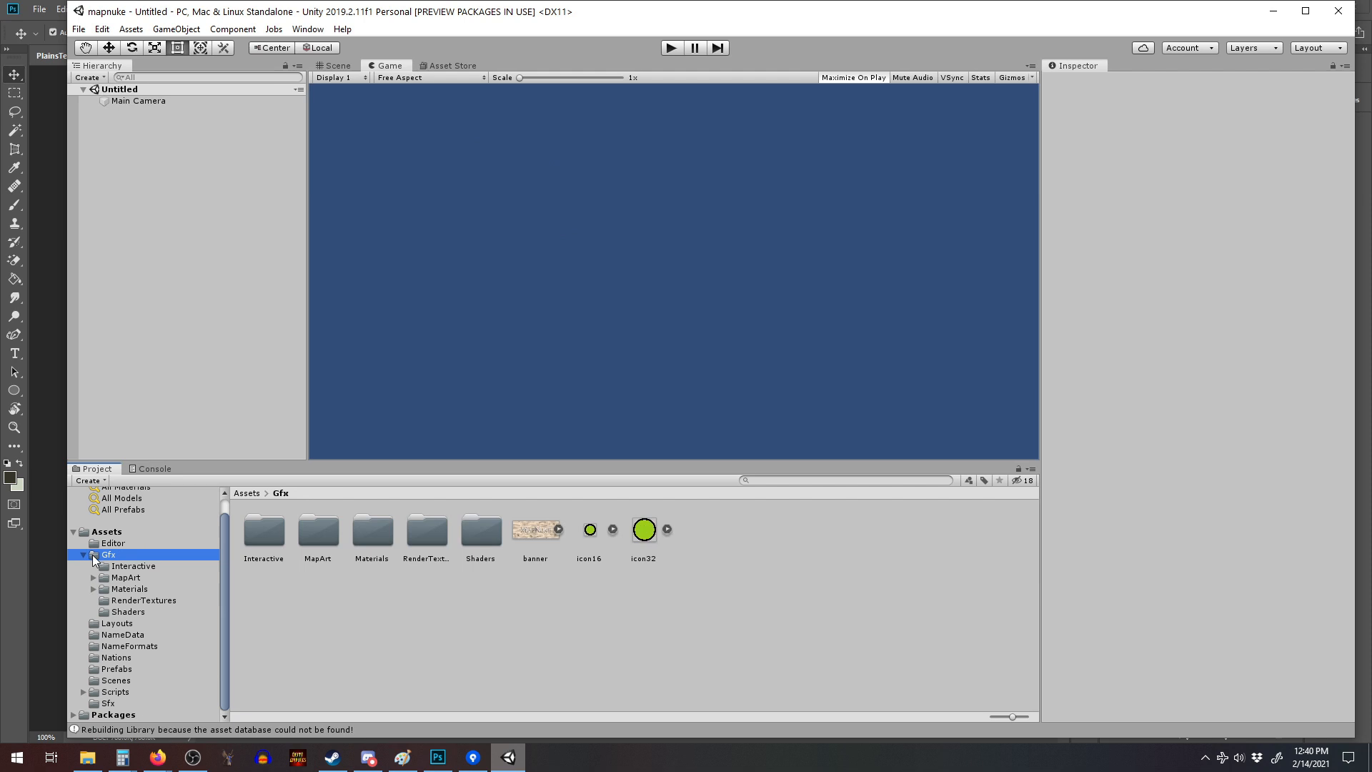
pyautogui.click(83, 556)
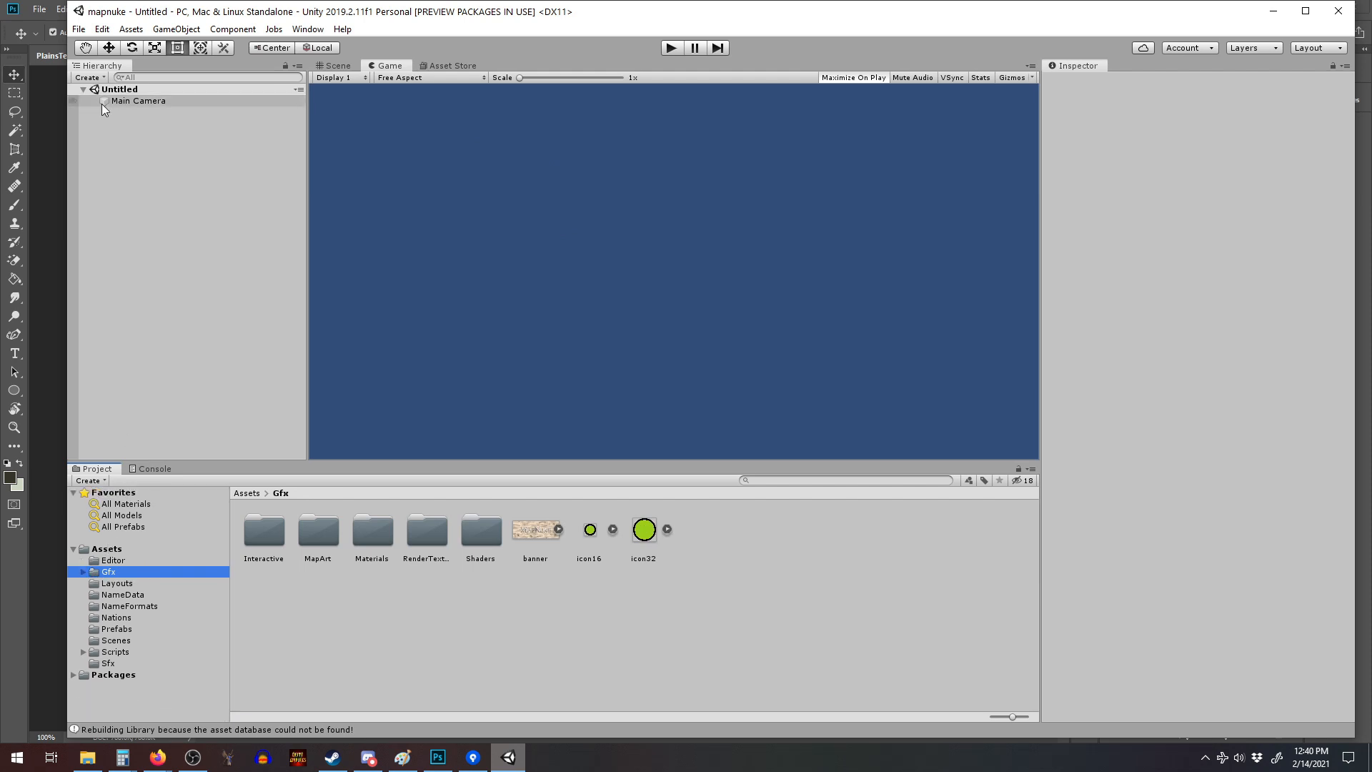
pyautogui.click(119, 559)
pyautogui.click(116, 579)
pyautogui.click(115, 571)
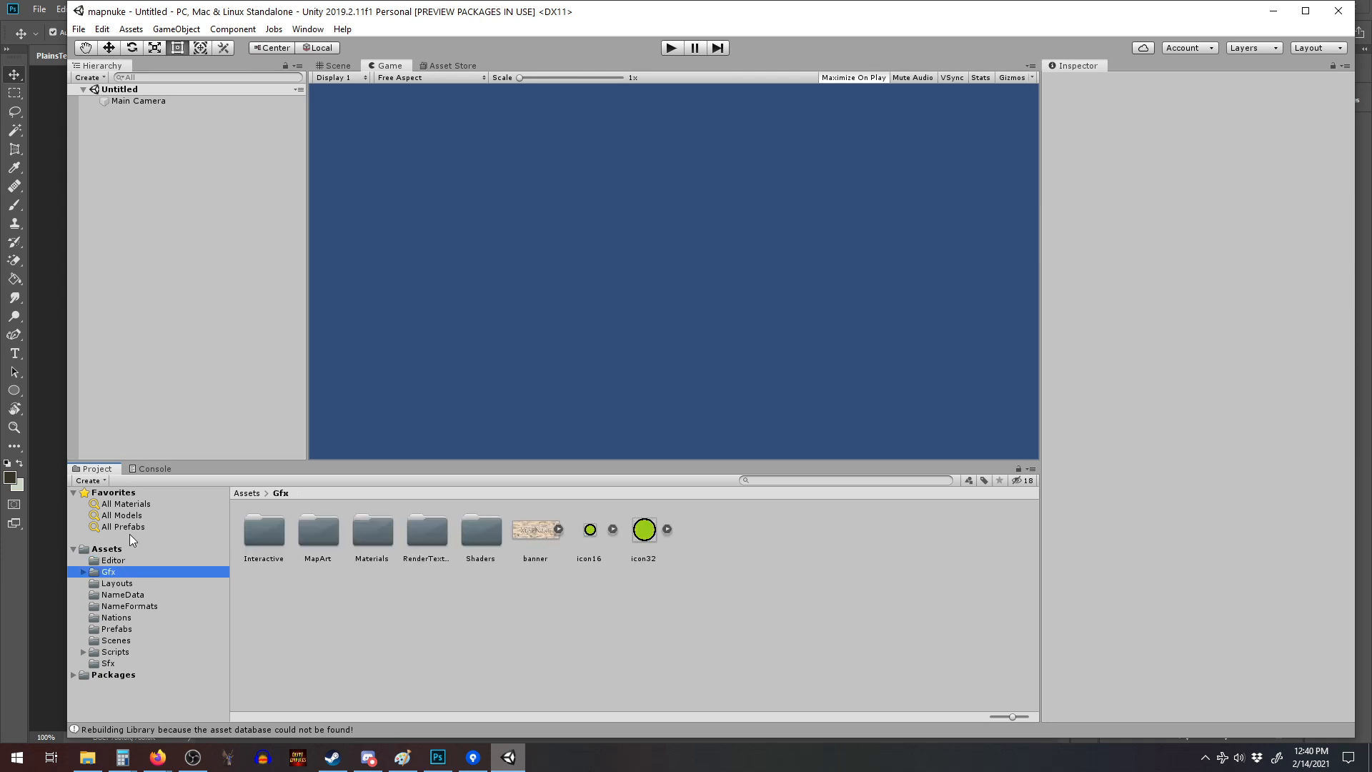
pyautogui.click(117, 640)
pyautogui.click(263, 530)
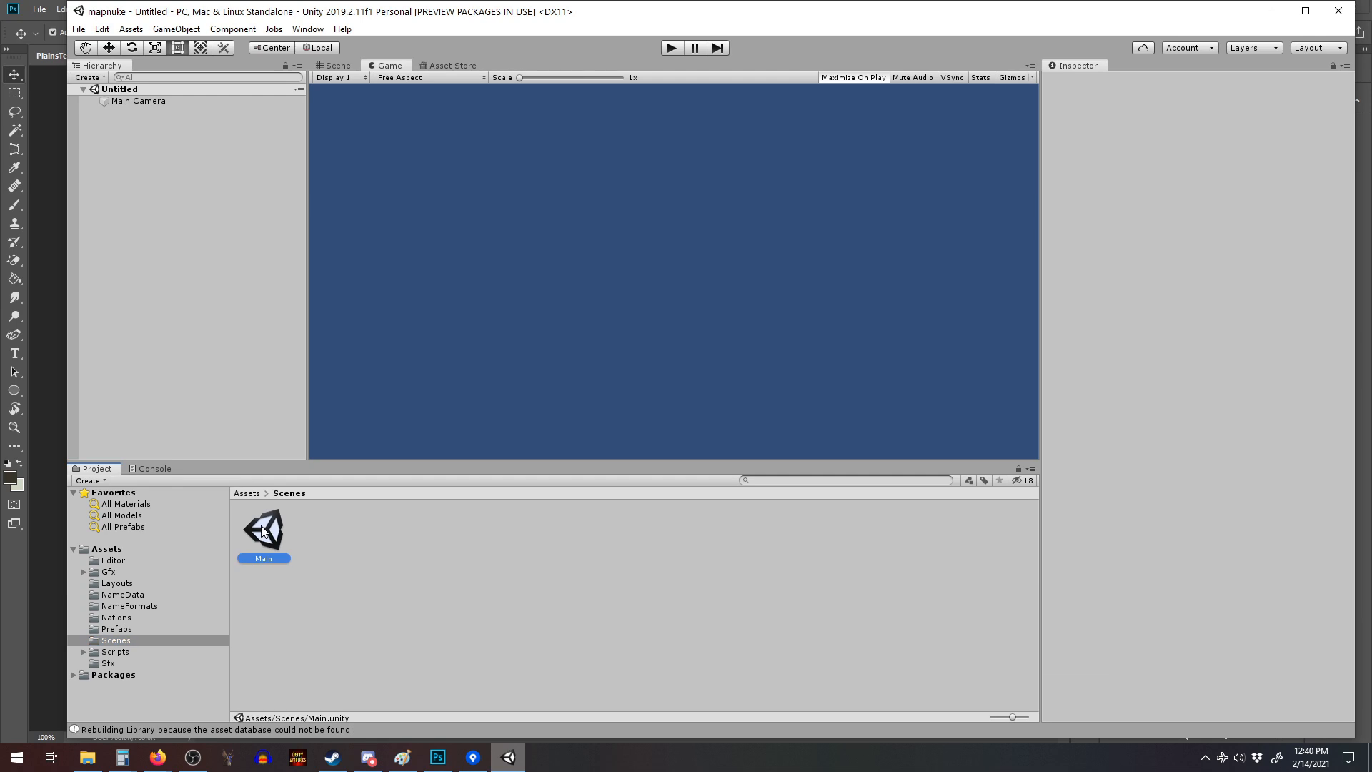
pyautogui.doubleClick(263, 530)
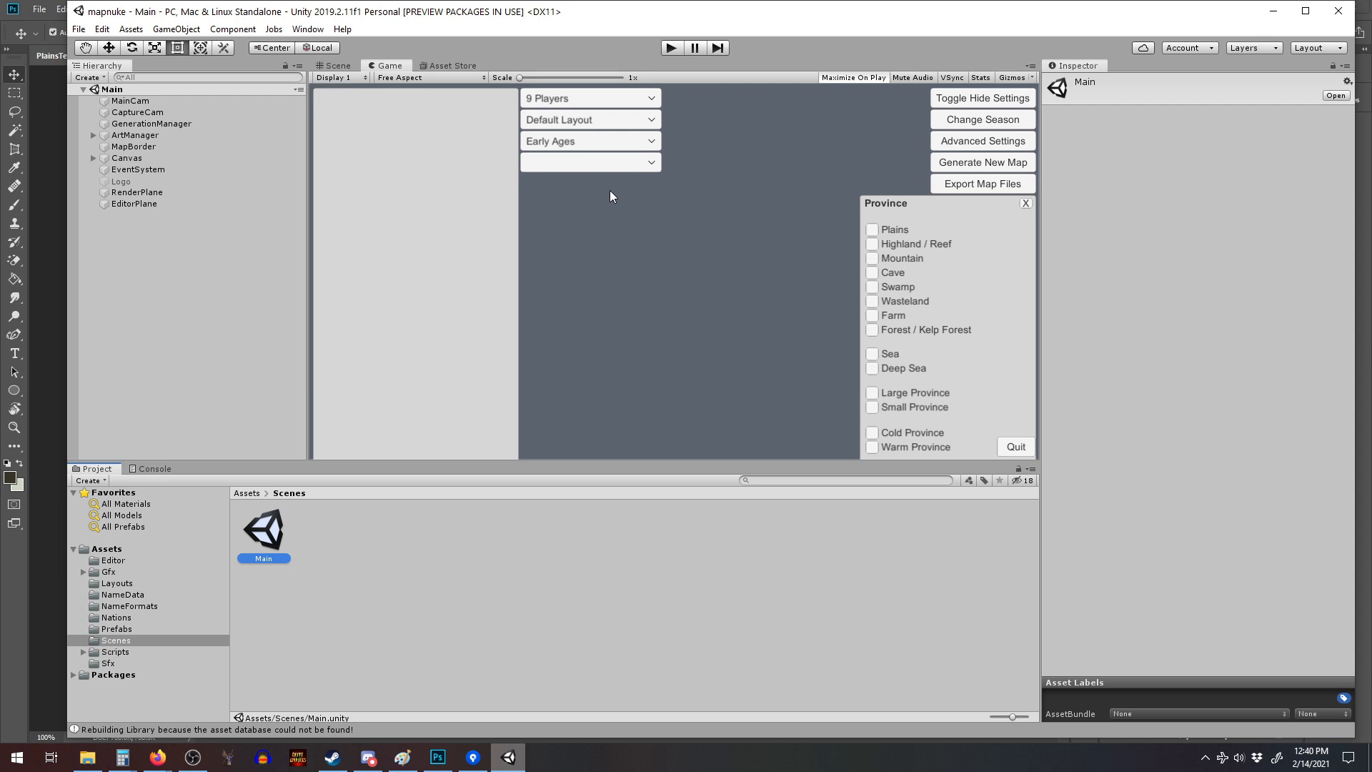
# Test the Main scene in Play mode by generating a new map with Default Map Art, and stop the run.
pyautogui.click(670, 48)
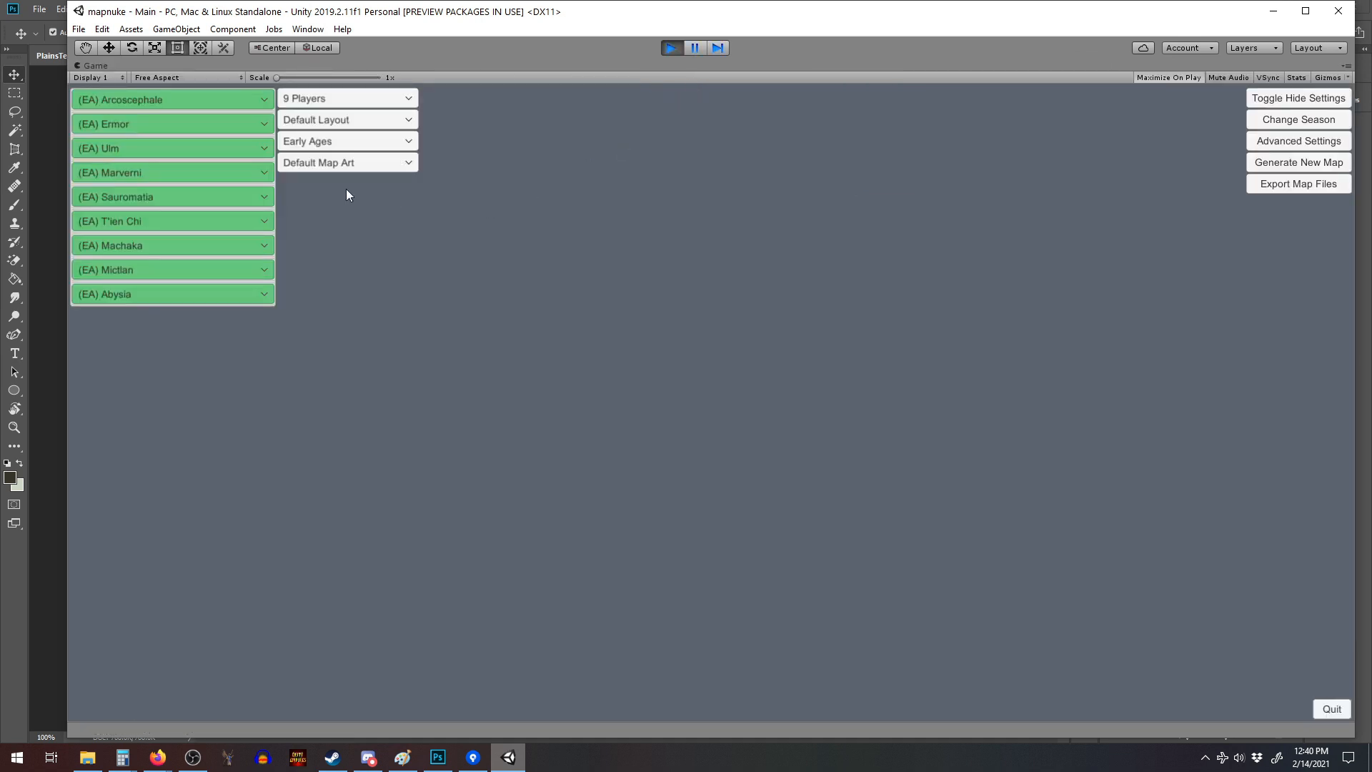
pyautogui.click(1299, 162)
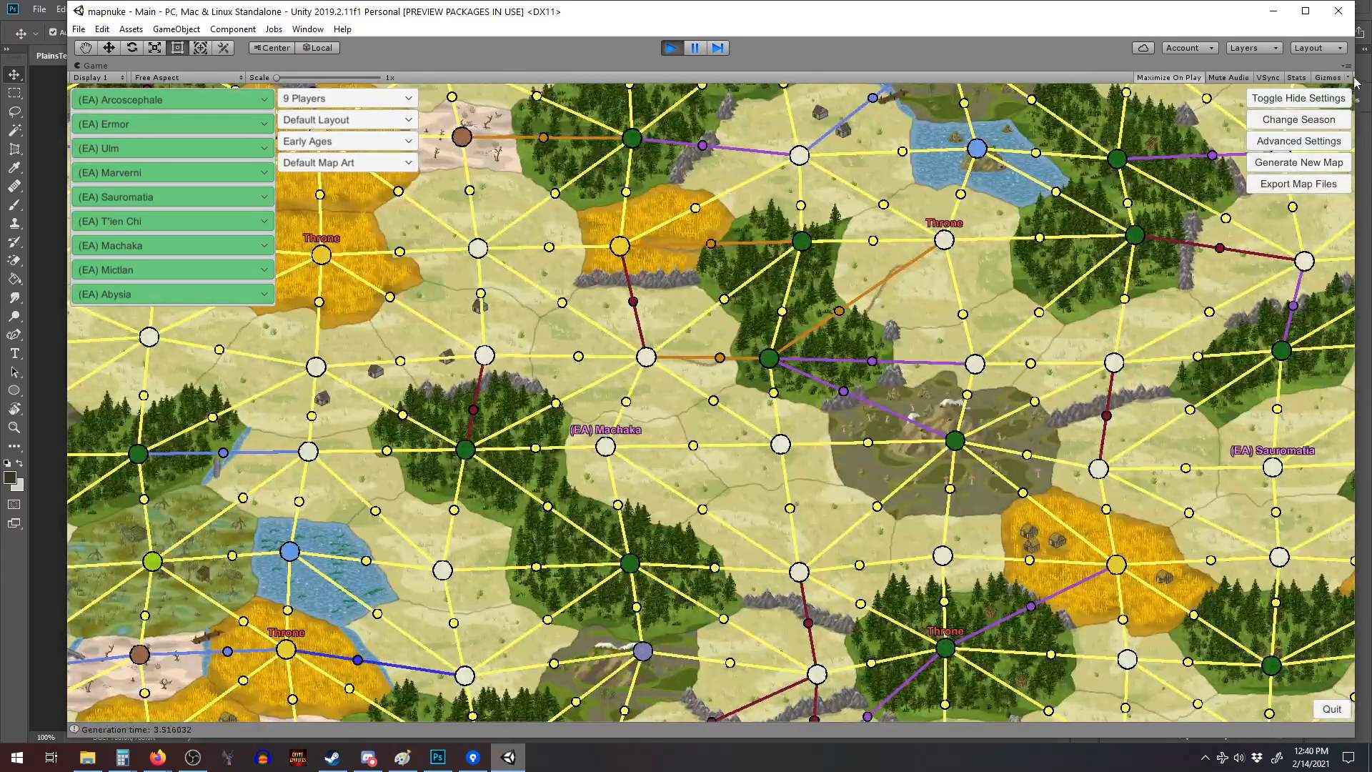
pyautogui.click(672, 47)
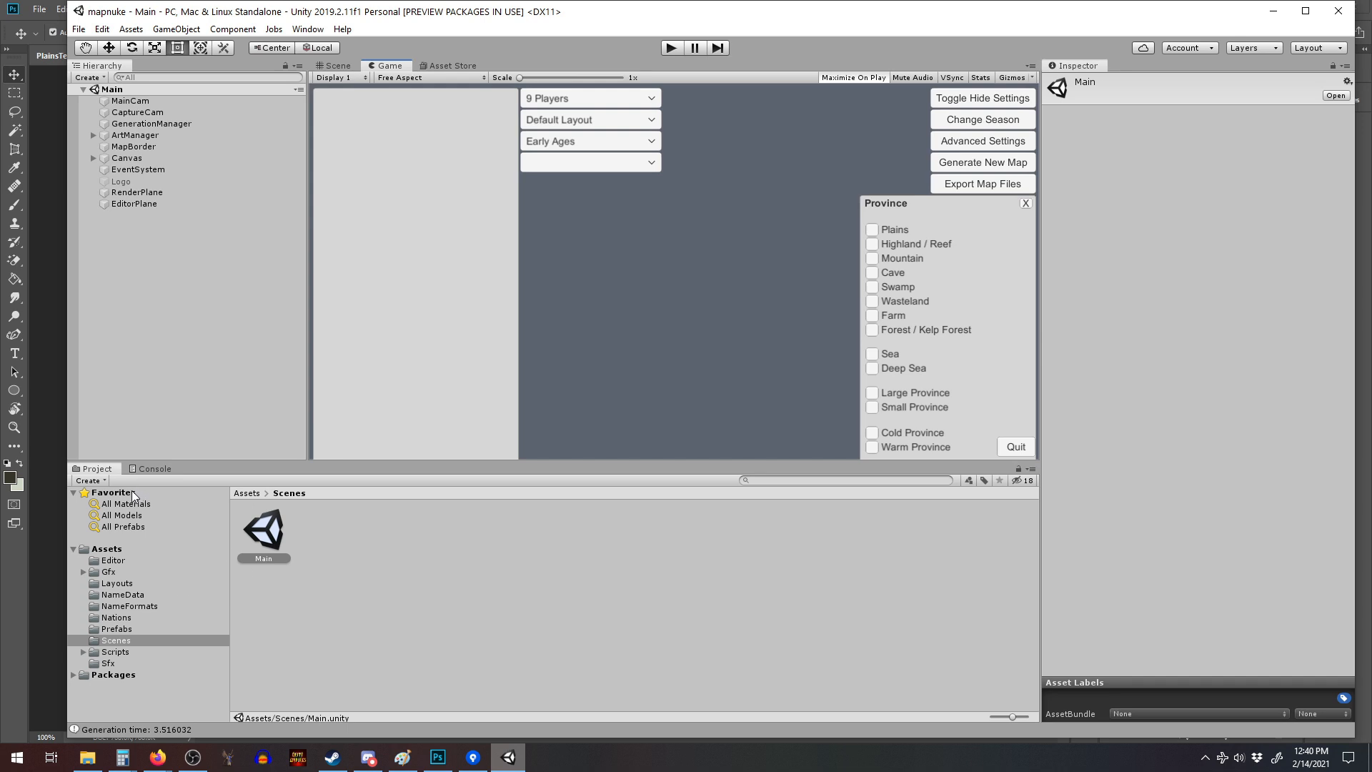
# Expand the MapArt and Materials folders under Gfx and create a folder named Lucids inside MapArt.
pyautogui.click(83, 572)
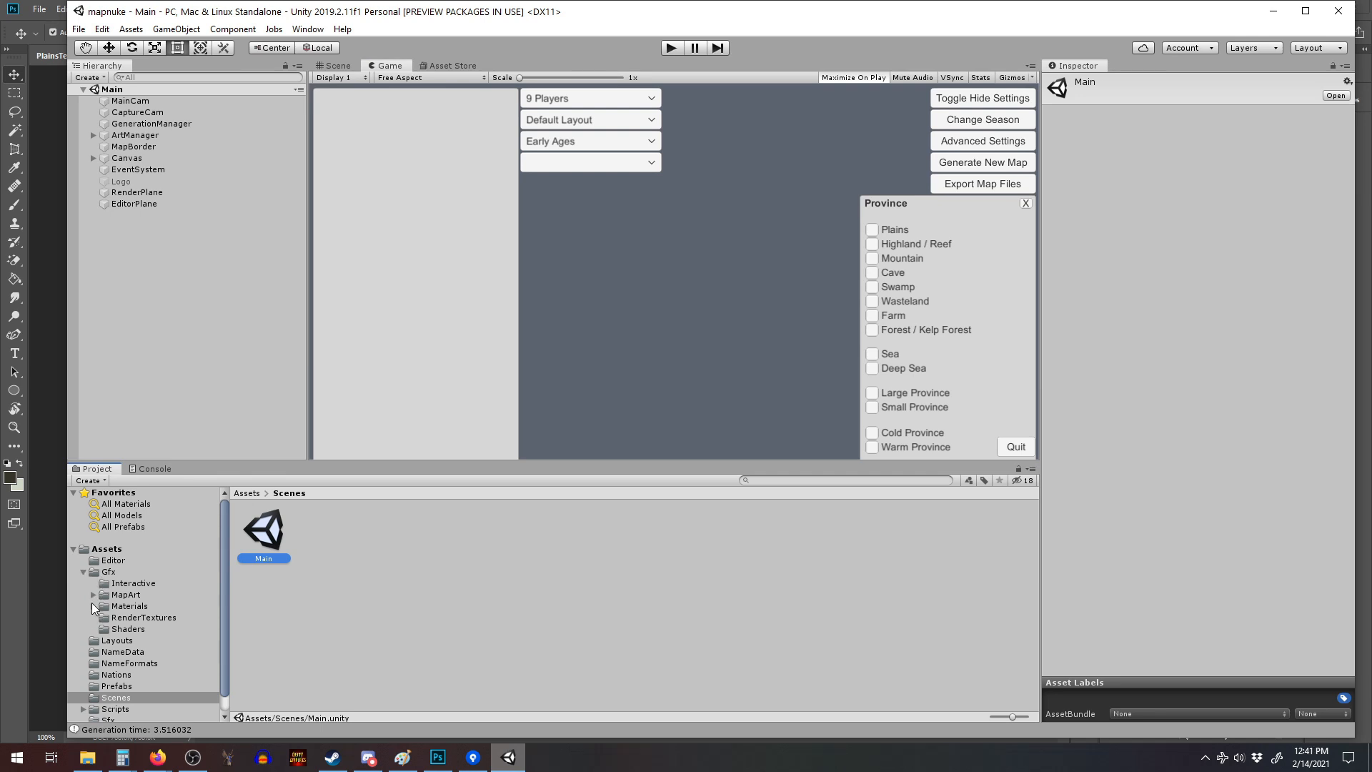
pyautogui.click(93, 596)
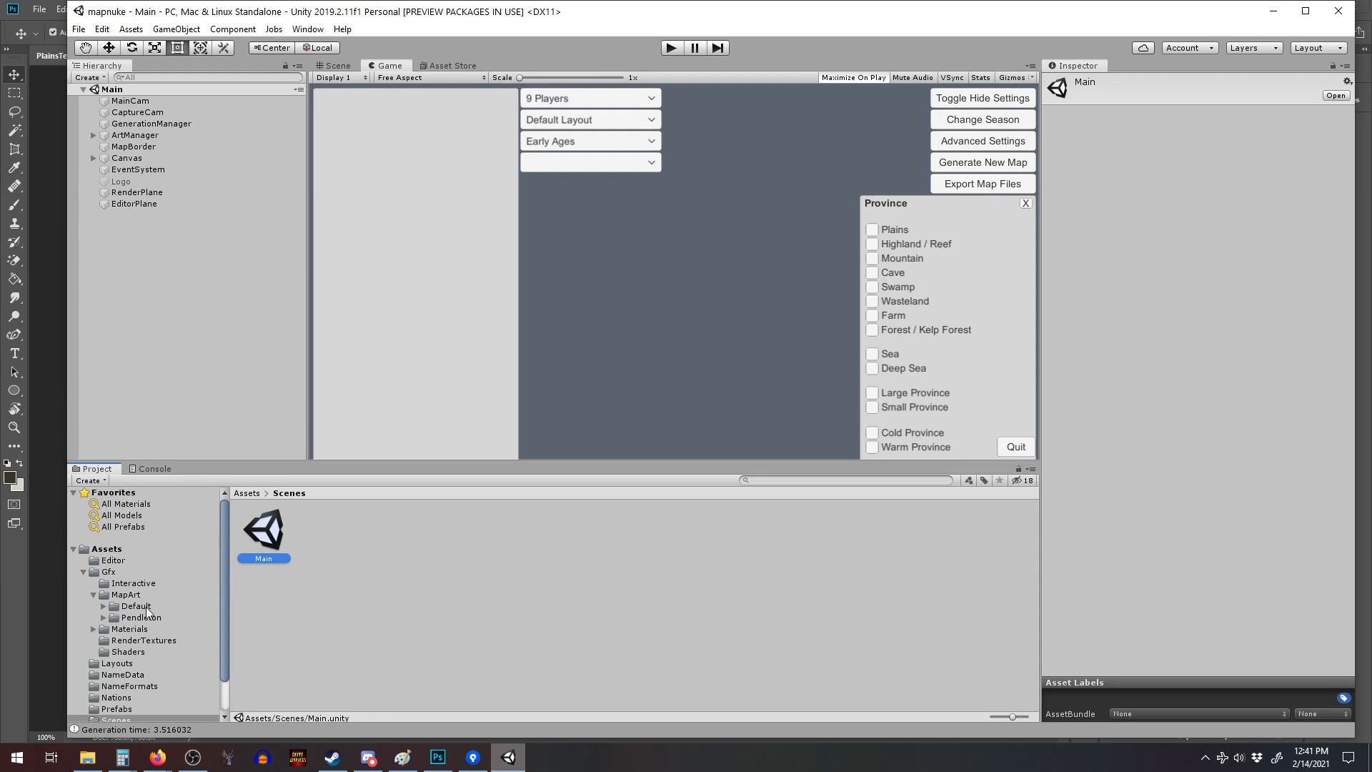
pyautogui.click(93, 630)
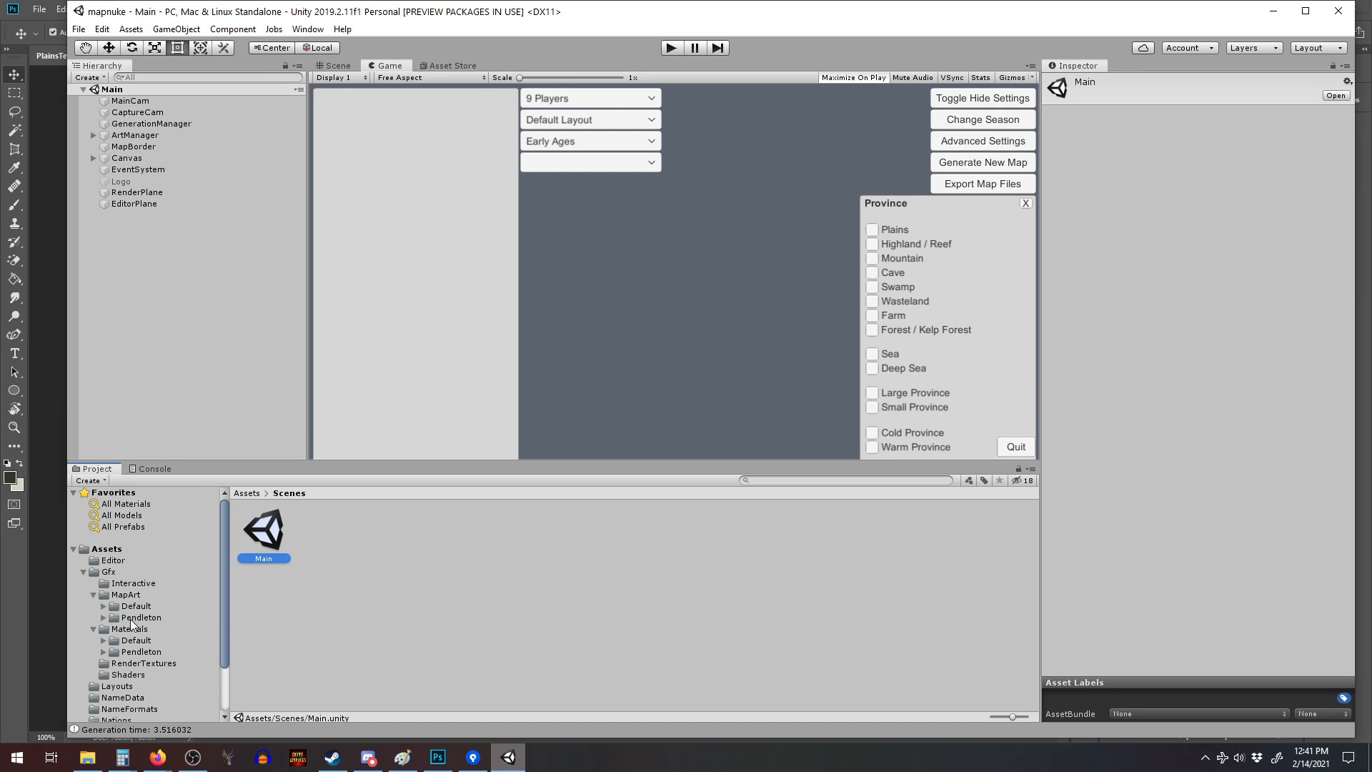
pyautogui.click(127, 595)
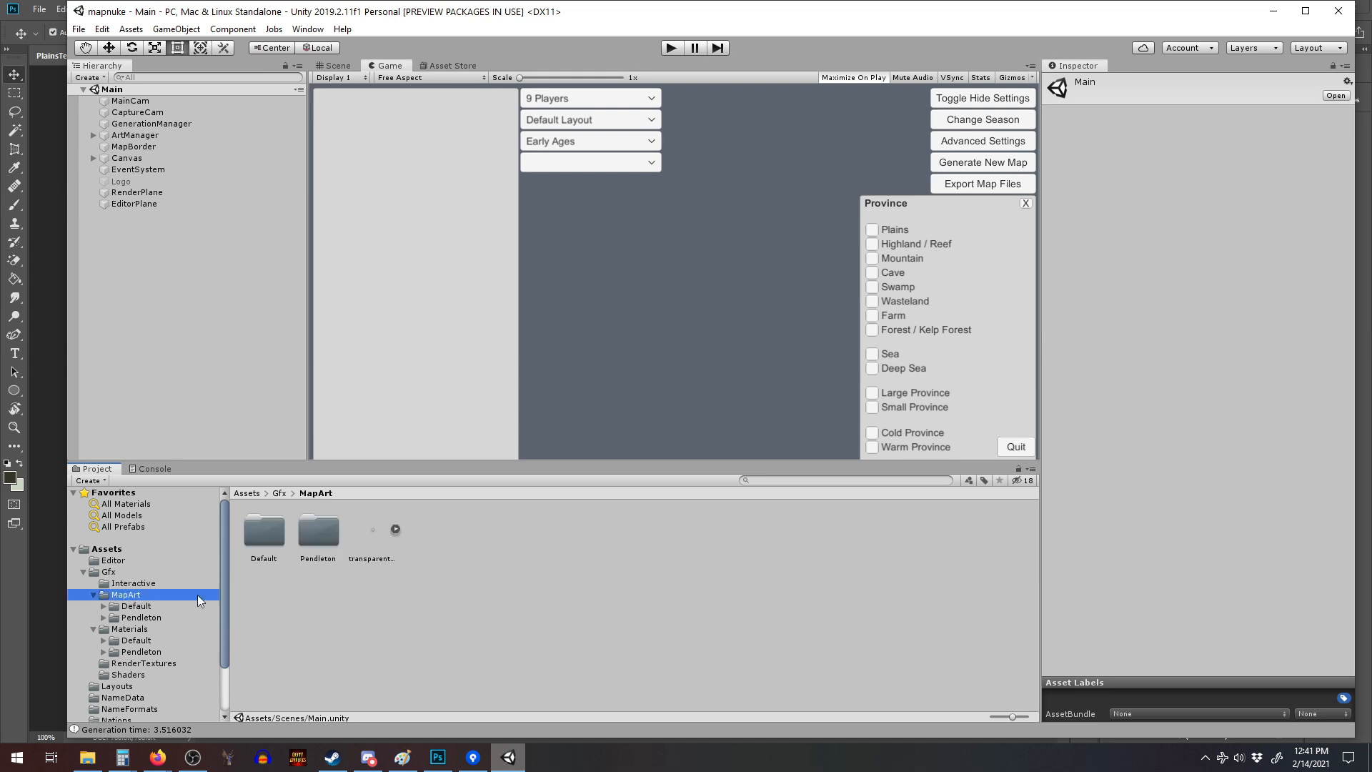
pyautogui.rightClick(514, 586)
pyautogui.moveTo(594, 235)
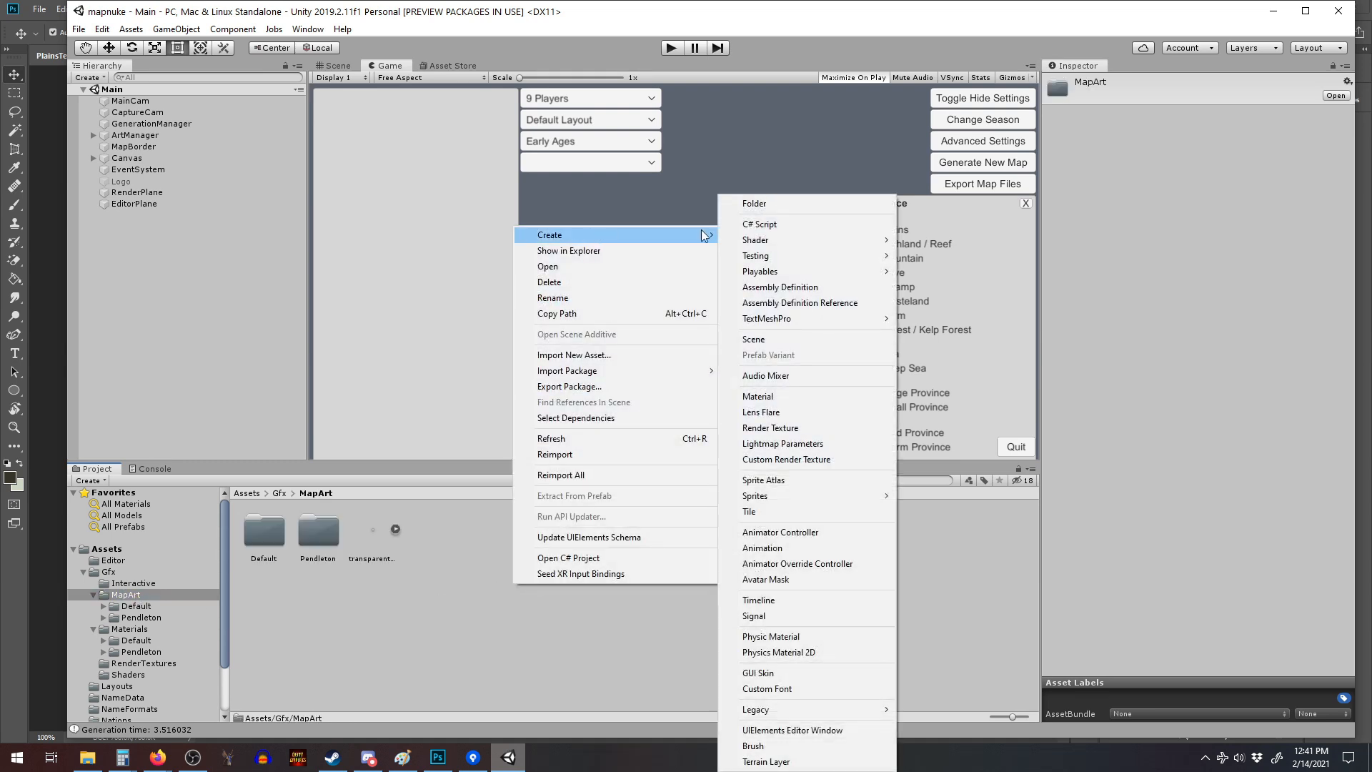
pyautogui.click(787, 205)
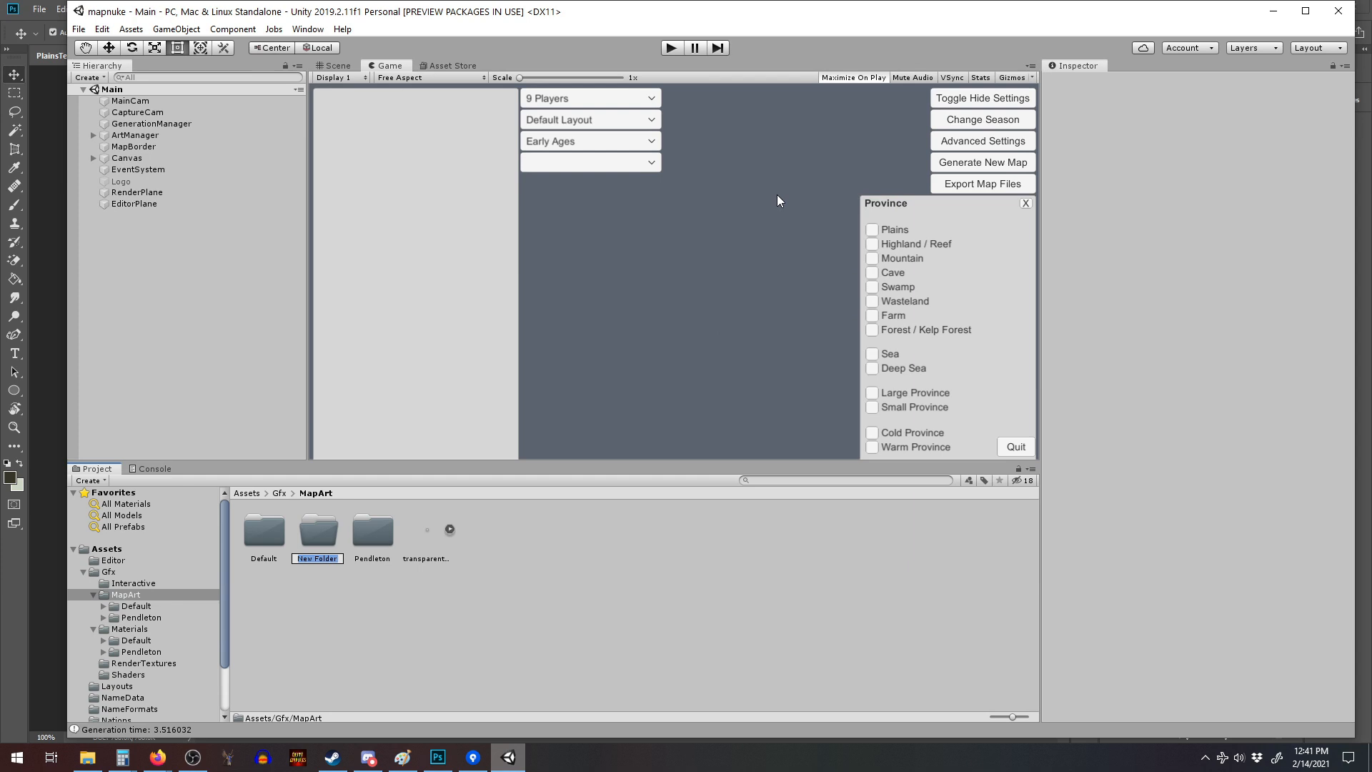
pyautogui.write('Lucids')
pyautogui.press('Return')
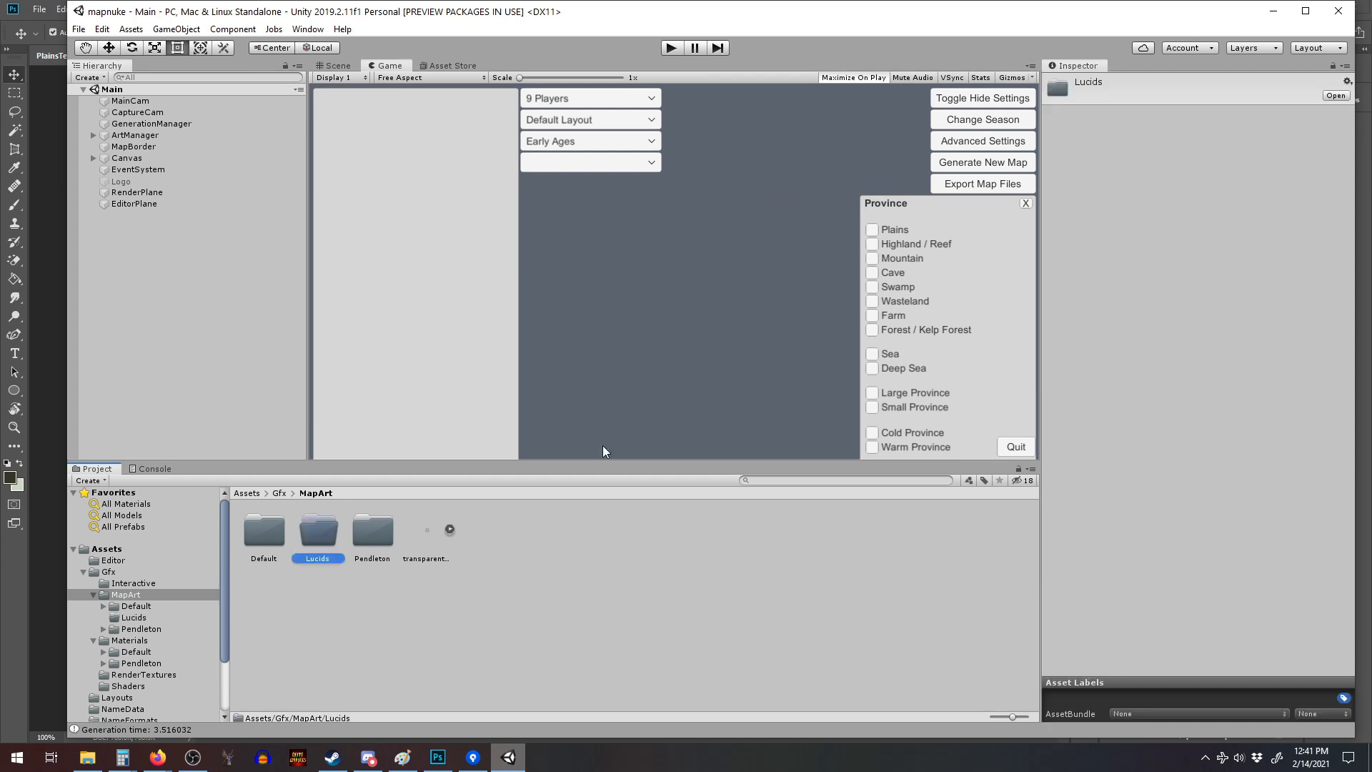
# Create a folder named Lucids inside the Gfx Materials folder.
pyautogui.click(127, 640)
pyautogui.rightClick(513, 586)
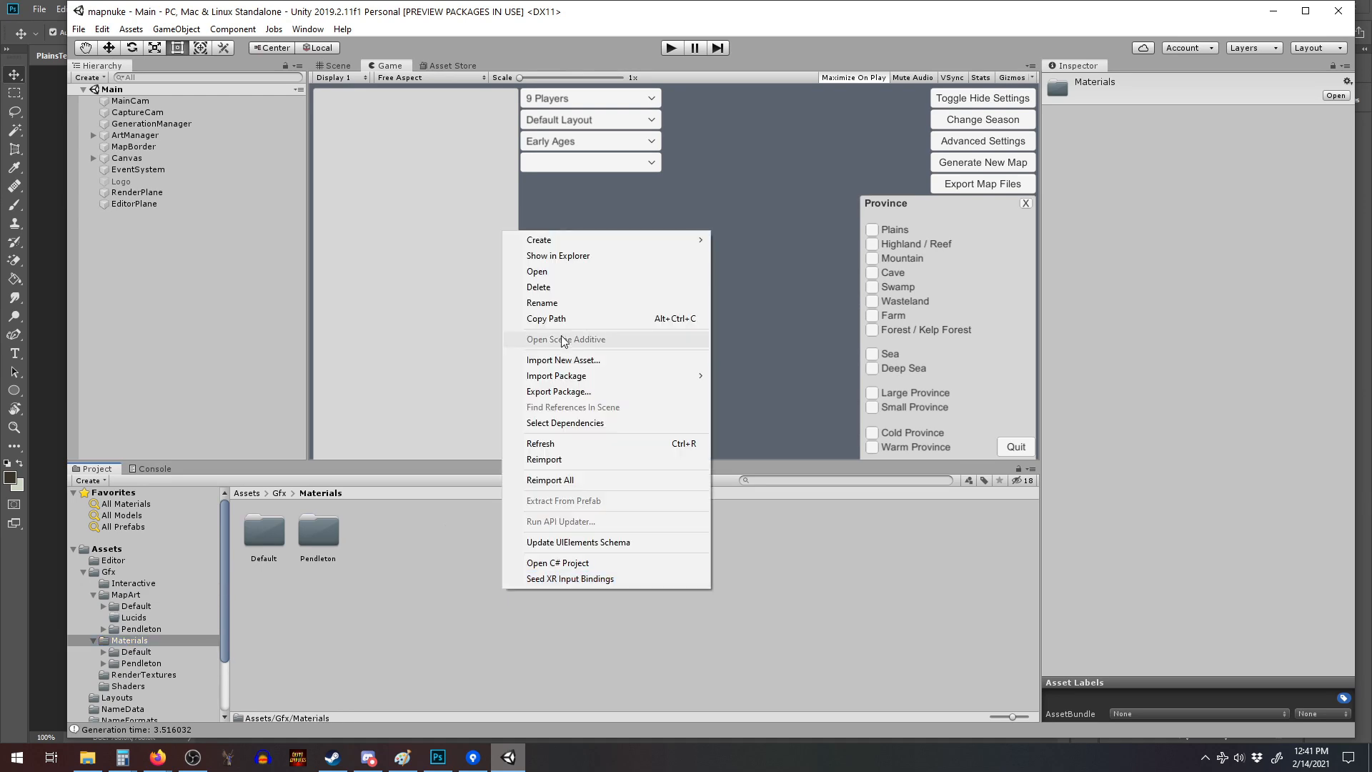
pyautogui.moveTo(570, 241)
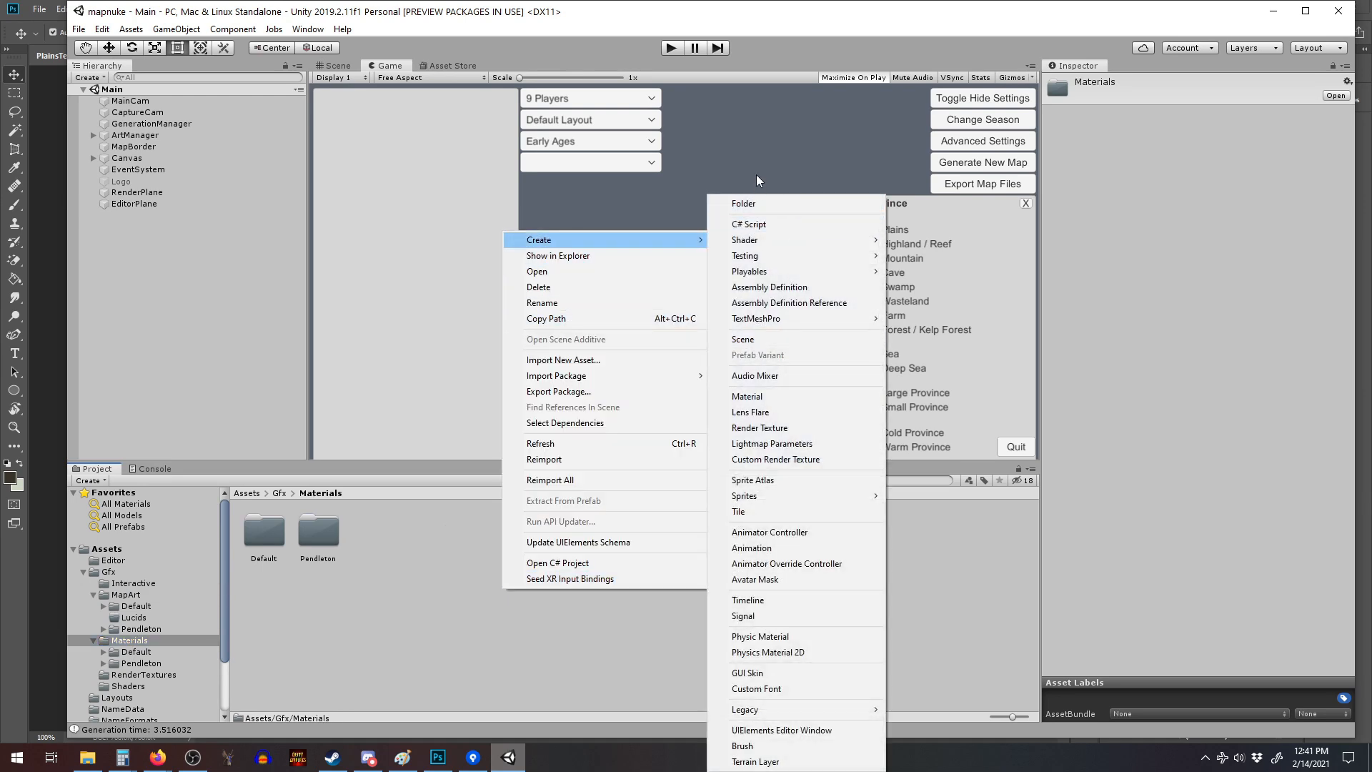
pyautogui.click(758, 204)
pyautogui.write('Lucids')
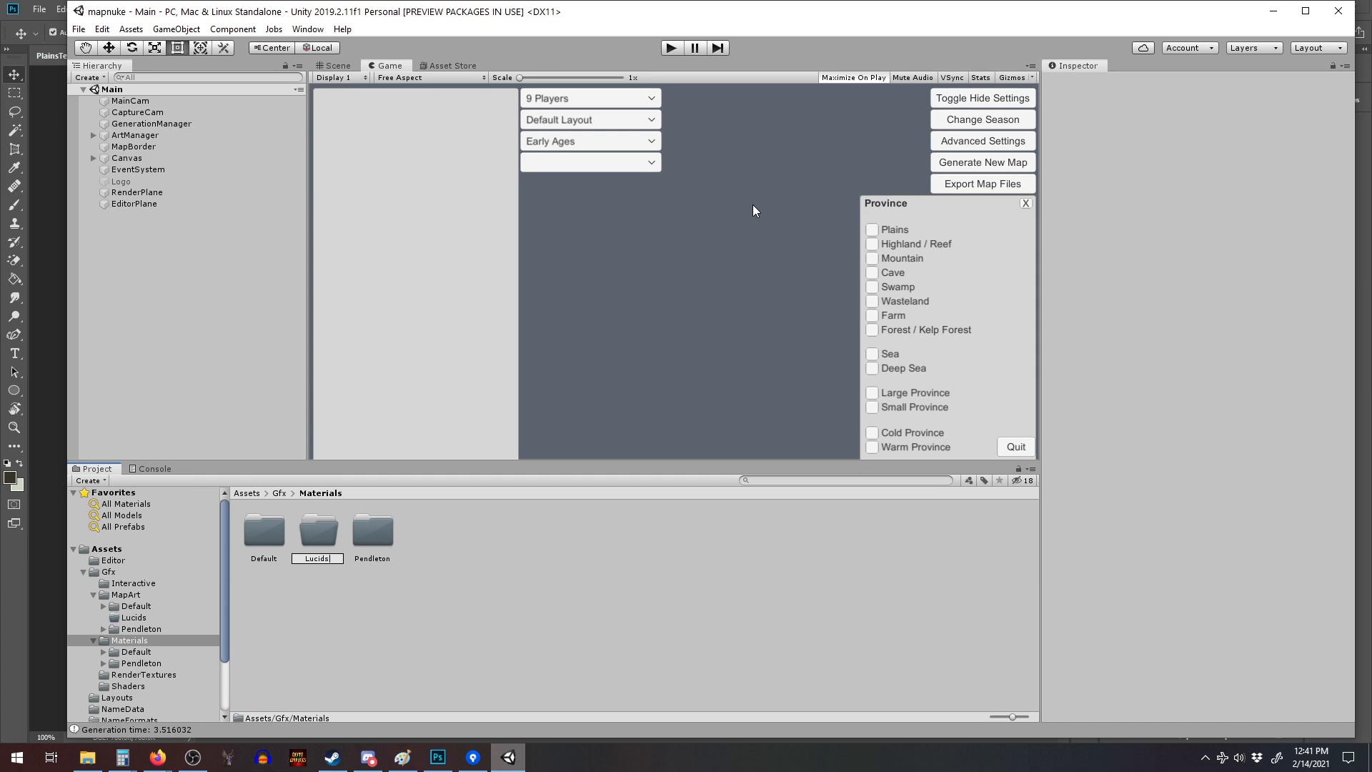
pyautogui.press('Return')
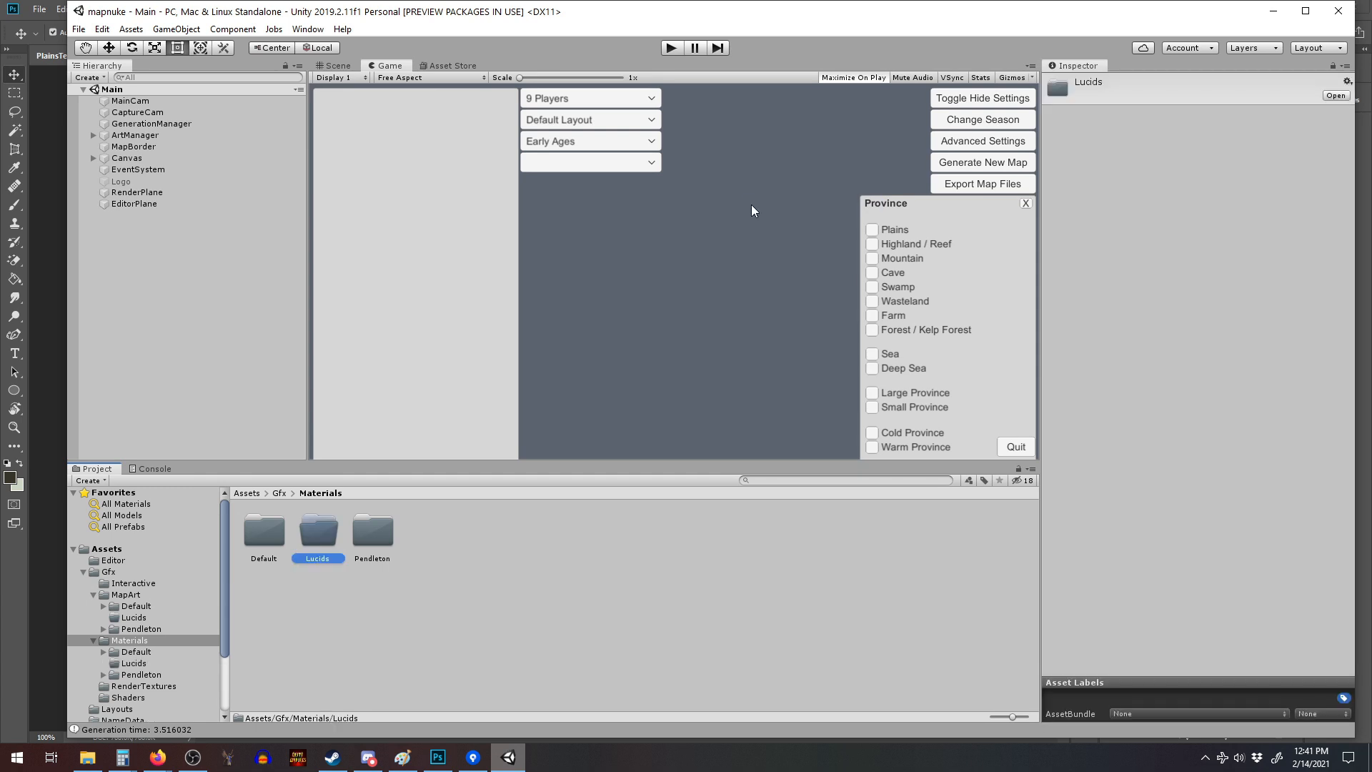
# Compare the contents of the Lucids and Pendleton folders under MapArt, ending in the Lucids folder.
pyautogui.click(137, 616)
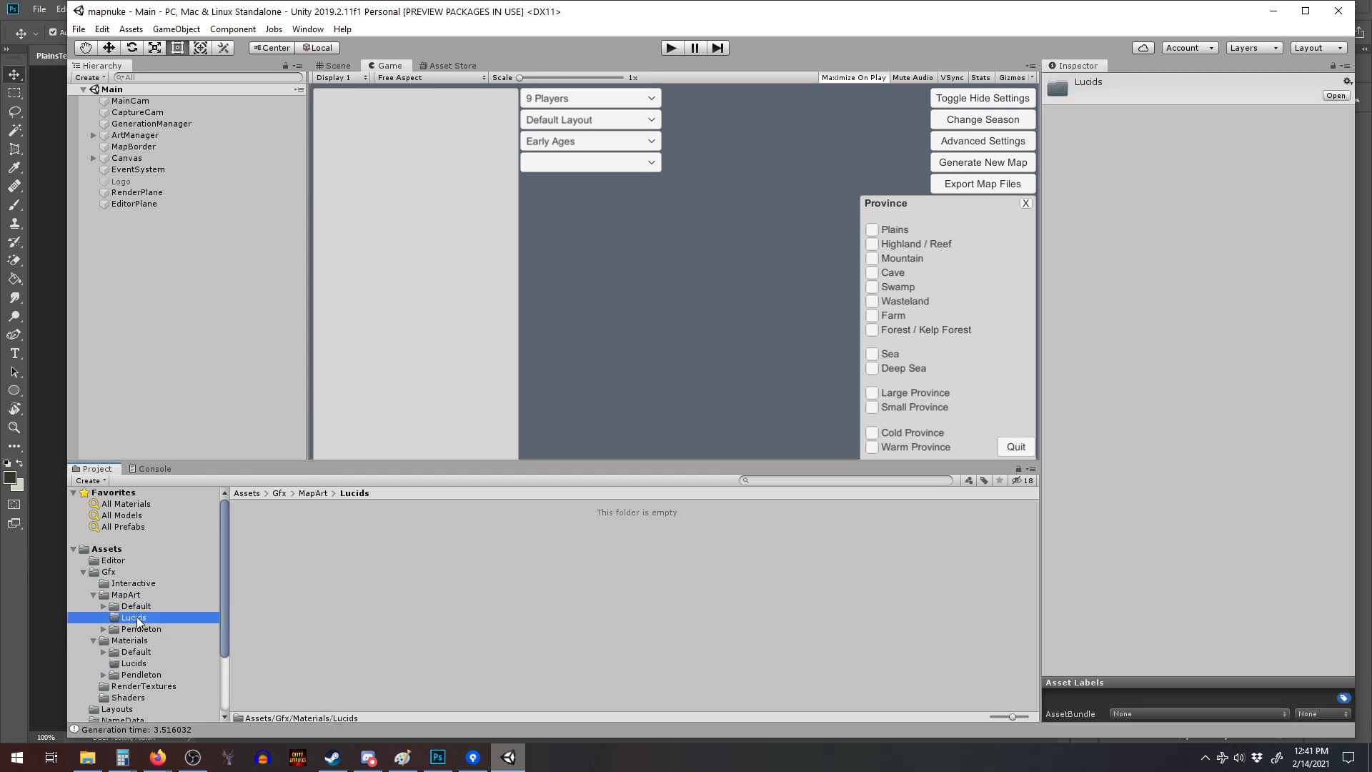
pyautogui.click(146, 607)
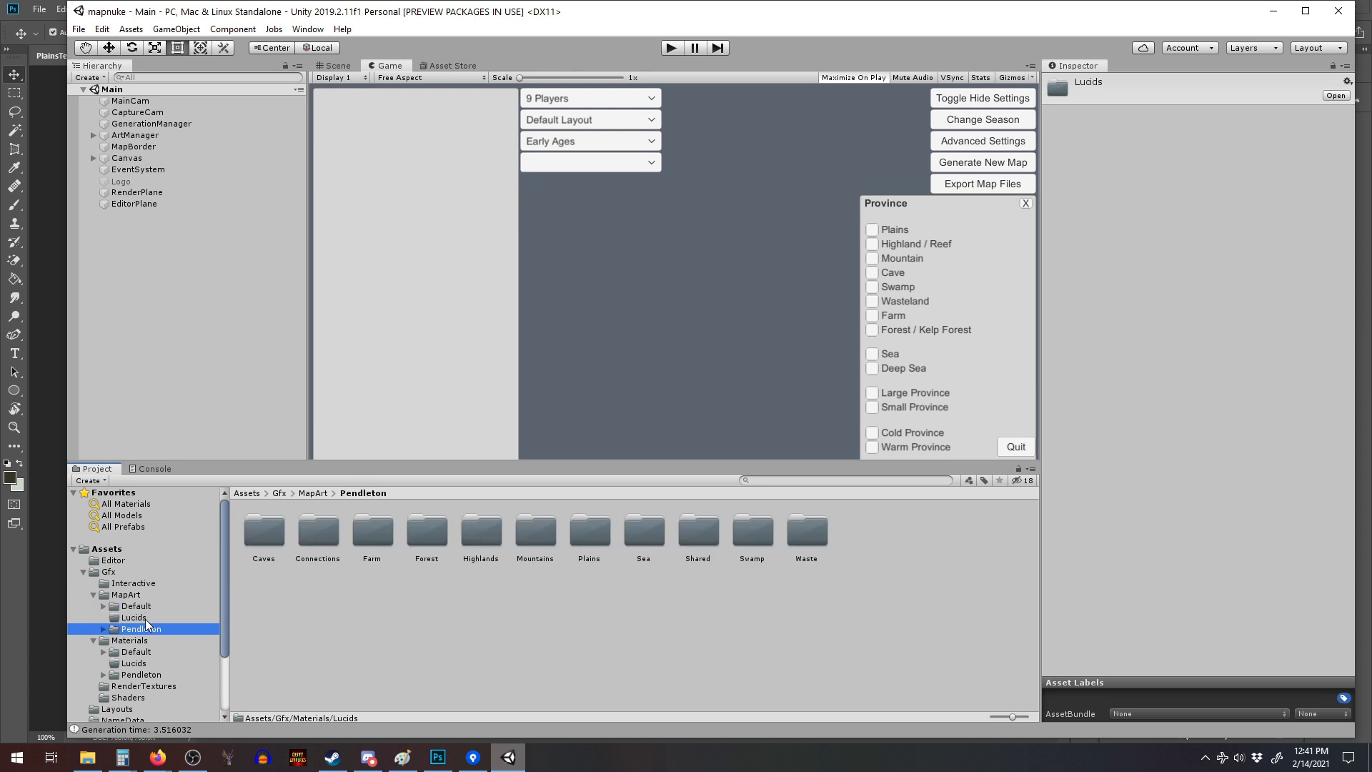
pyautogui.click(143, 617)
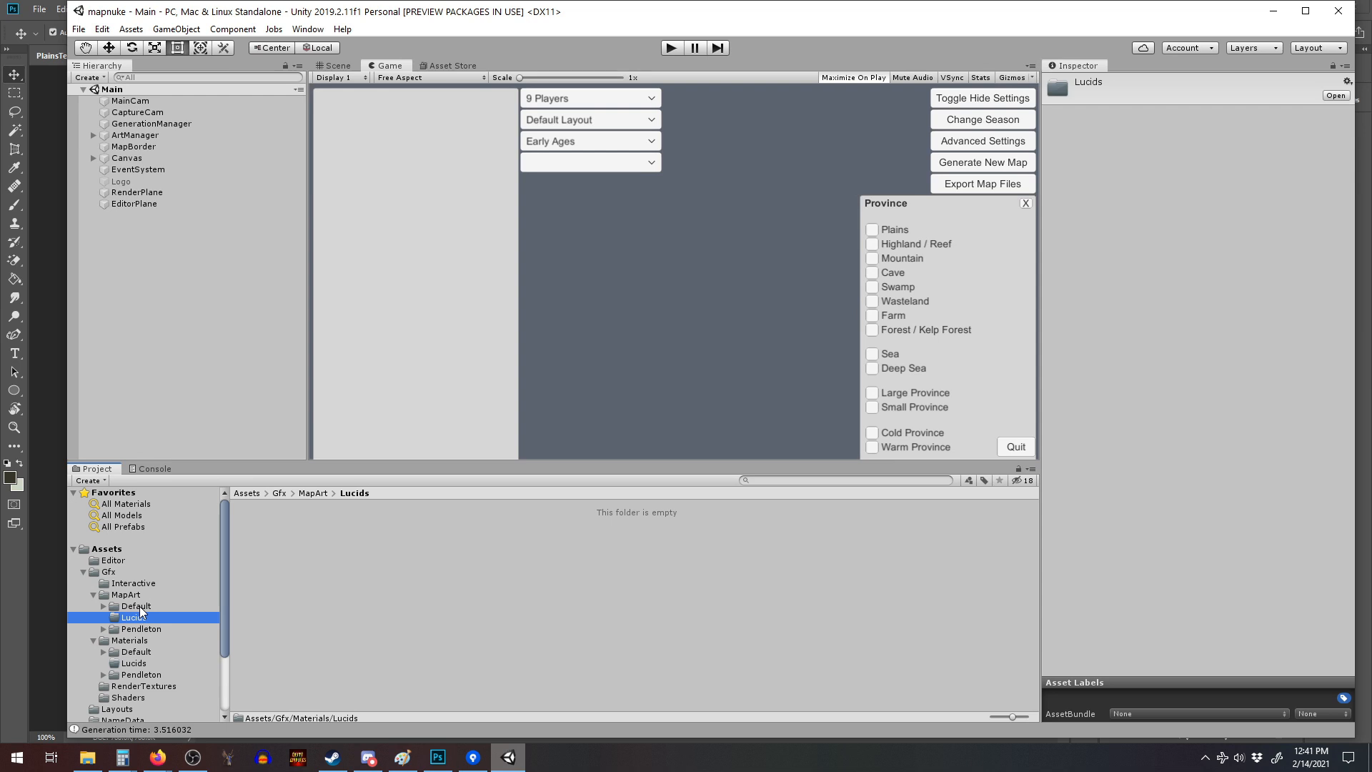
# Compare the contents of the Default and Lucids folders under MapArt, ending in the Lucids folder.
pyautogui.click(138, 606)
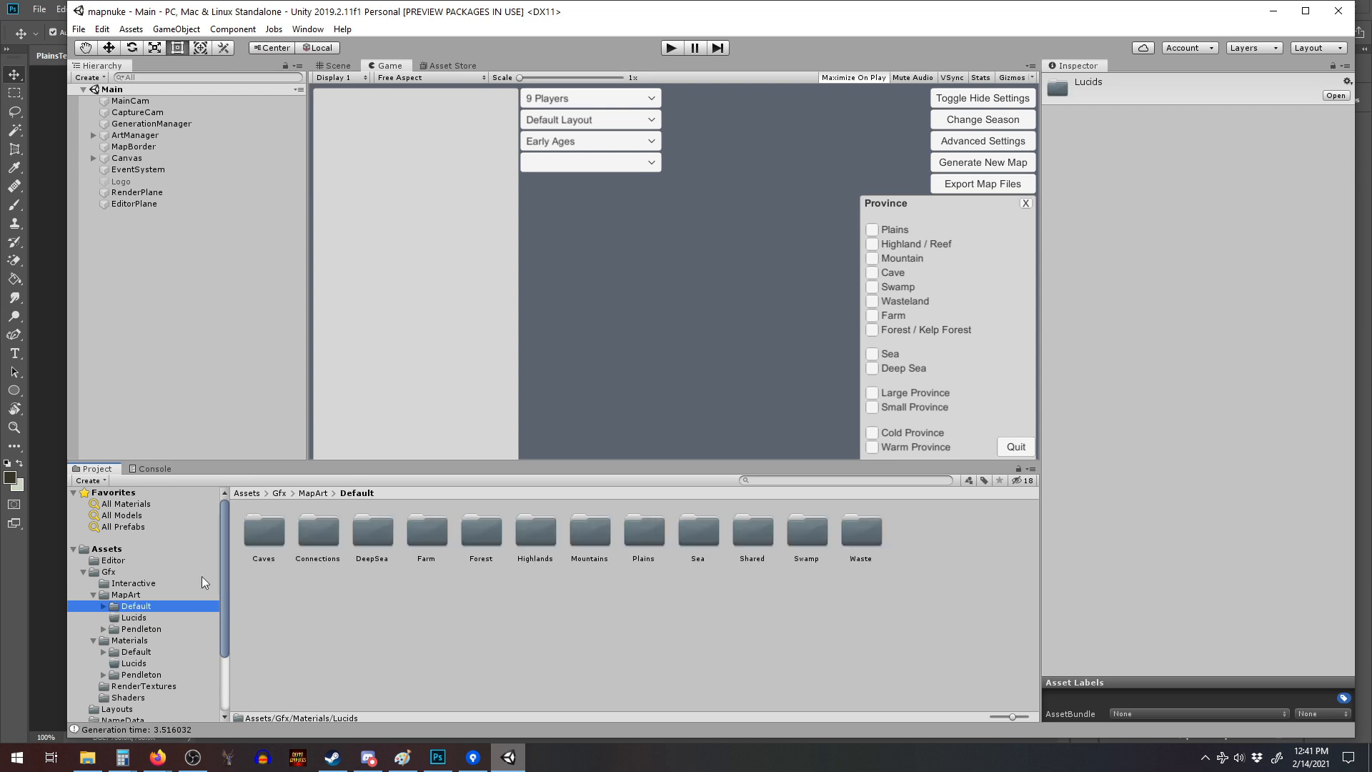
pyautogui.click(187, 617)
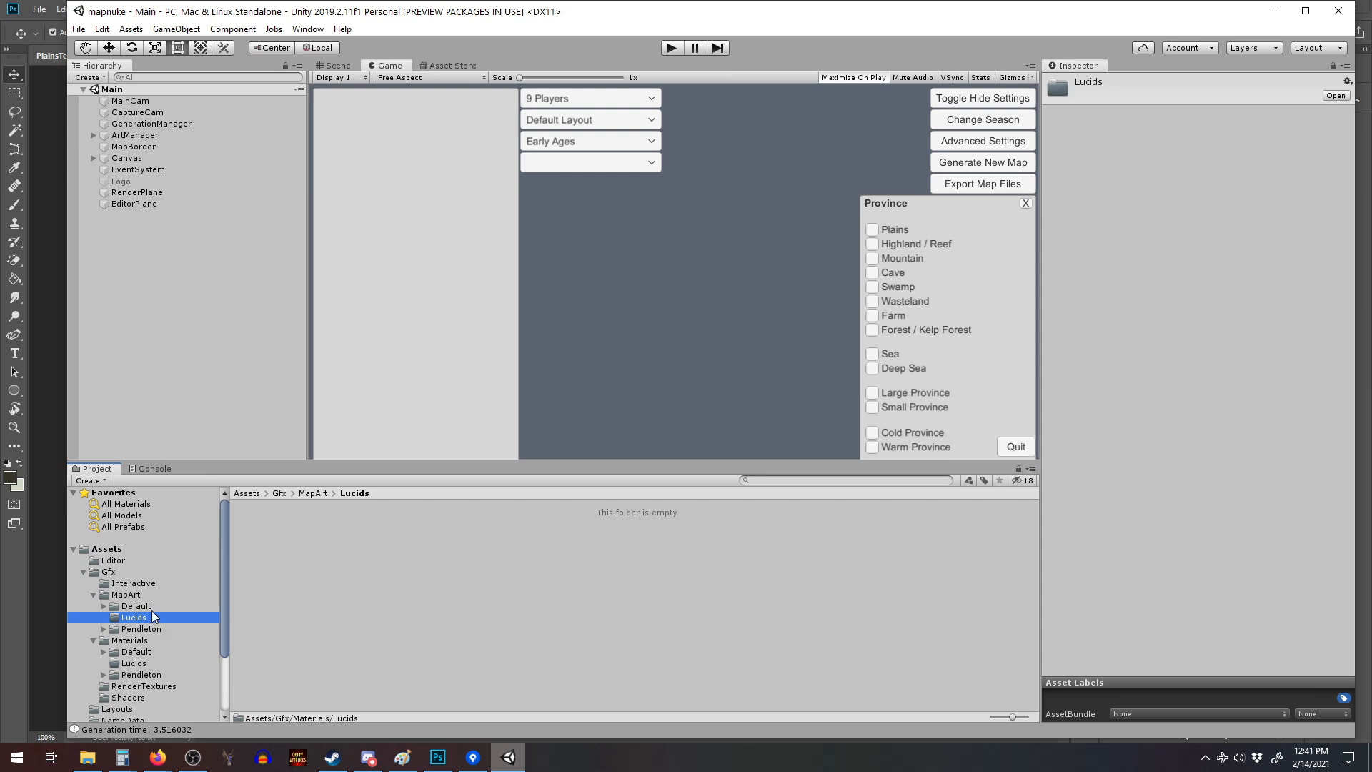
pyautogui.click(147, 607)
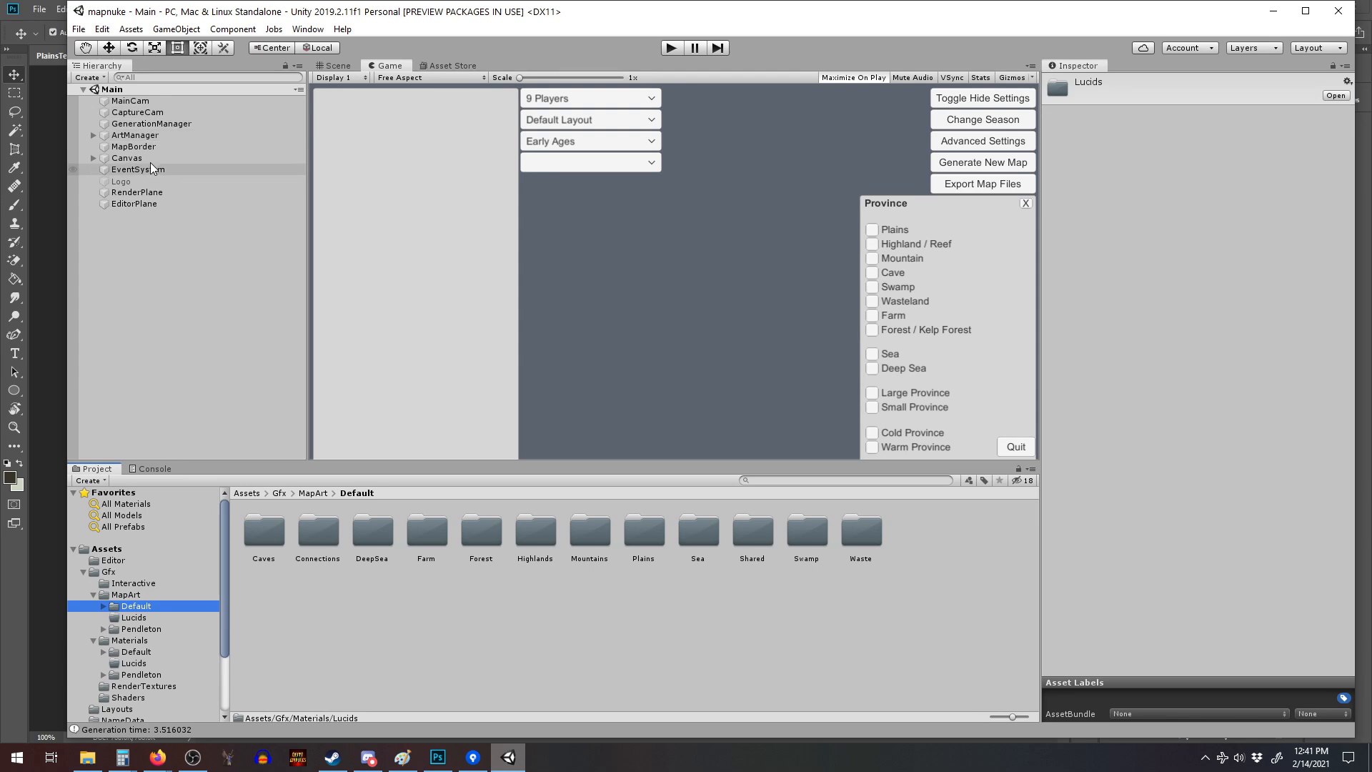
pyautogui.click(145, 616)
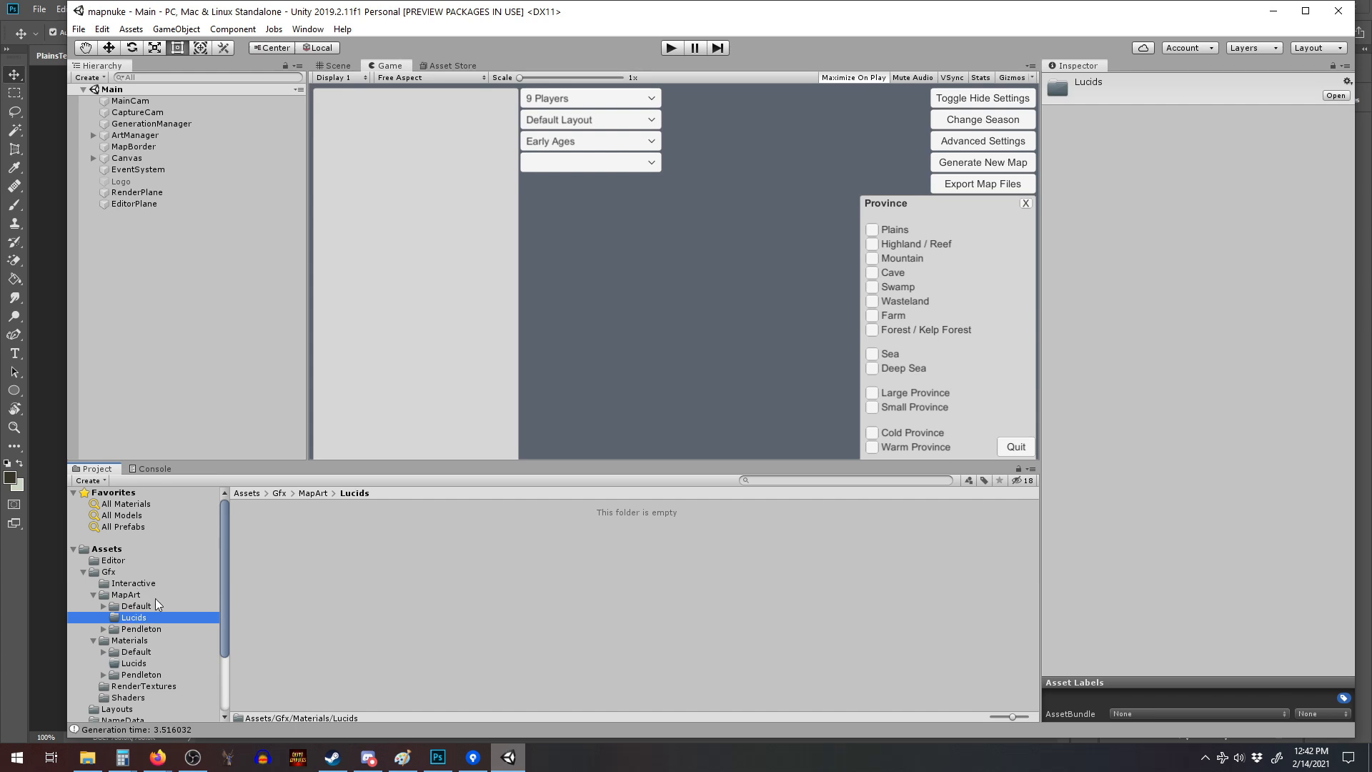
# Switch to Photoshop and start exporting PlainsTexture2 as a PNG at 512 x 512 px.
pyautogui.click(437, 757)
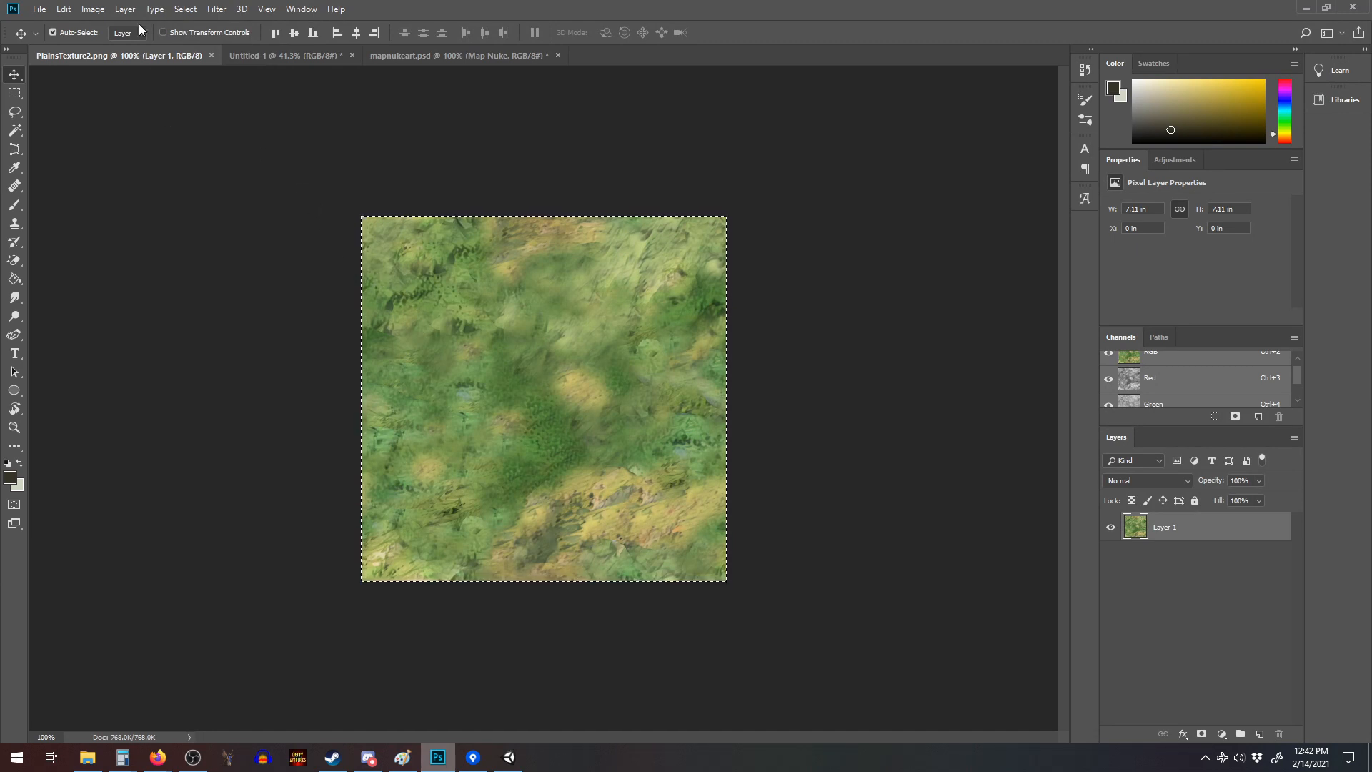
pyautogui.click(39, 8)
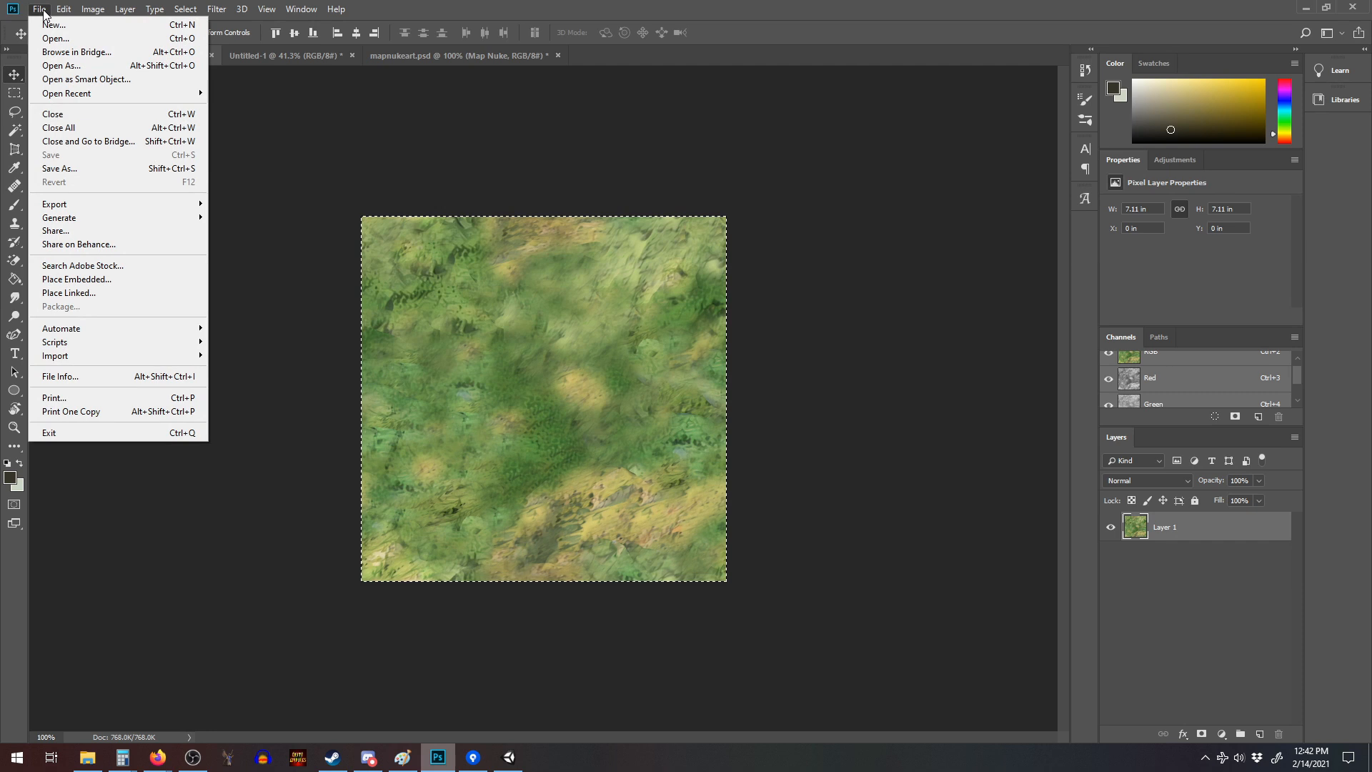
pyautogui.moveTo(98, 210)
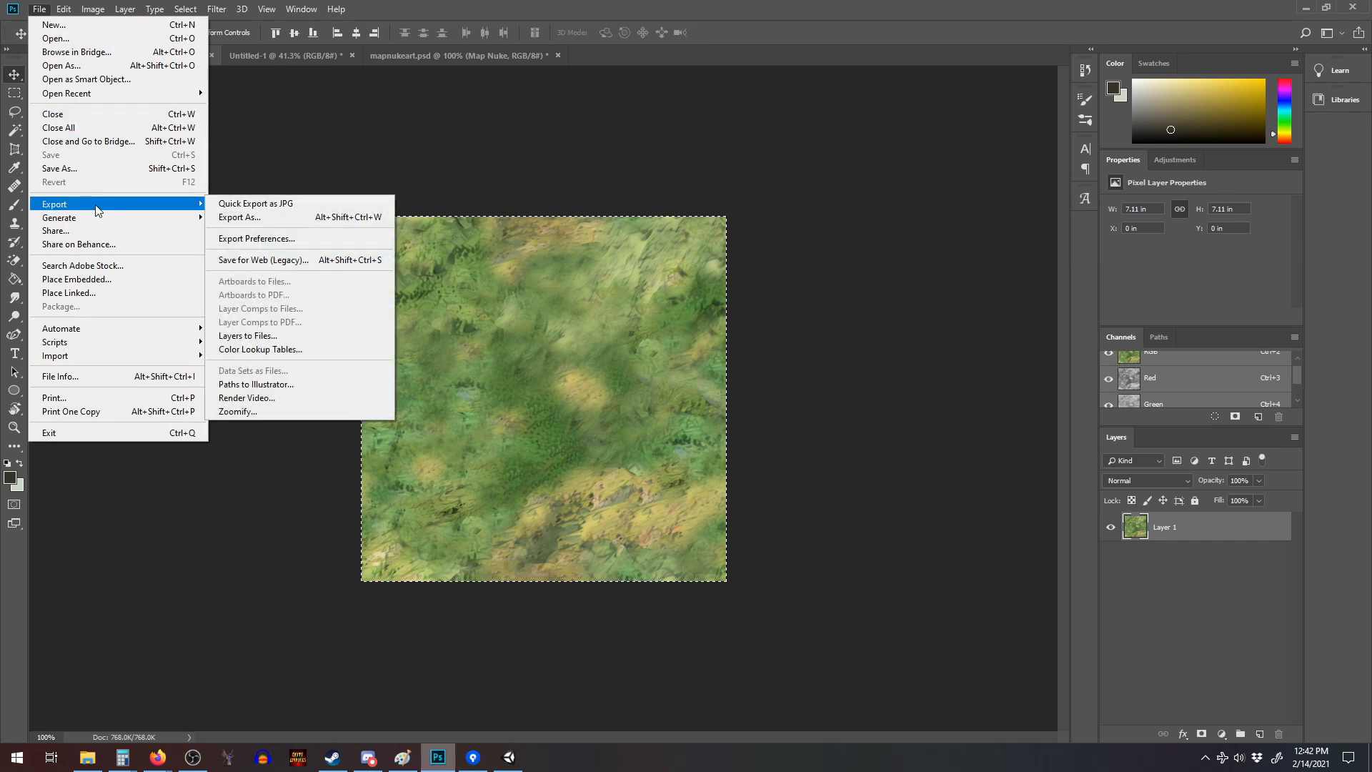
pyautogui.click(238, 217)
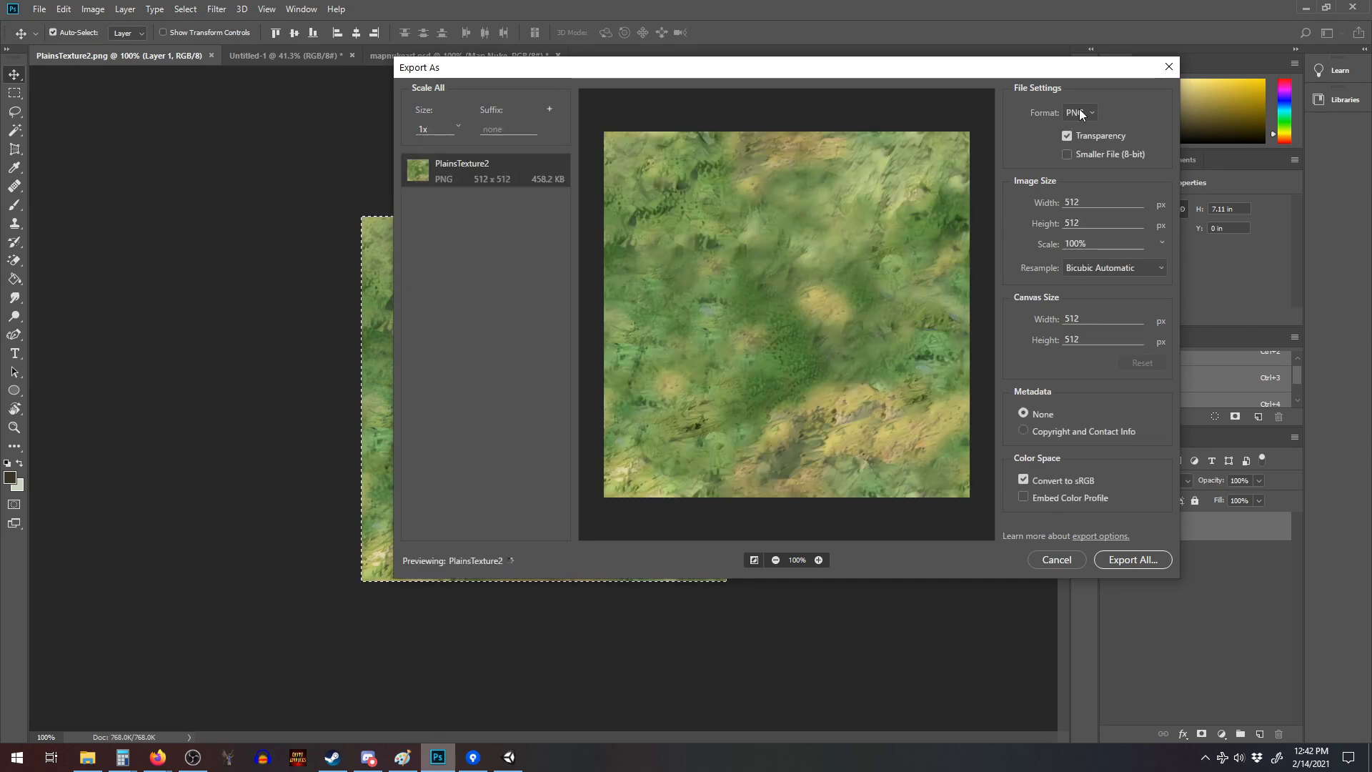
pyautogui.click(1119, 558)
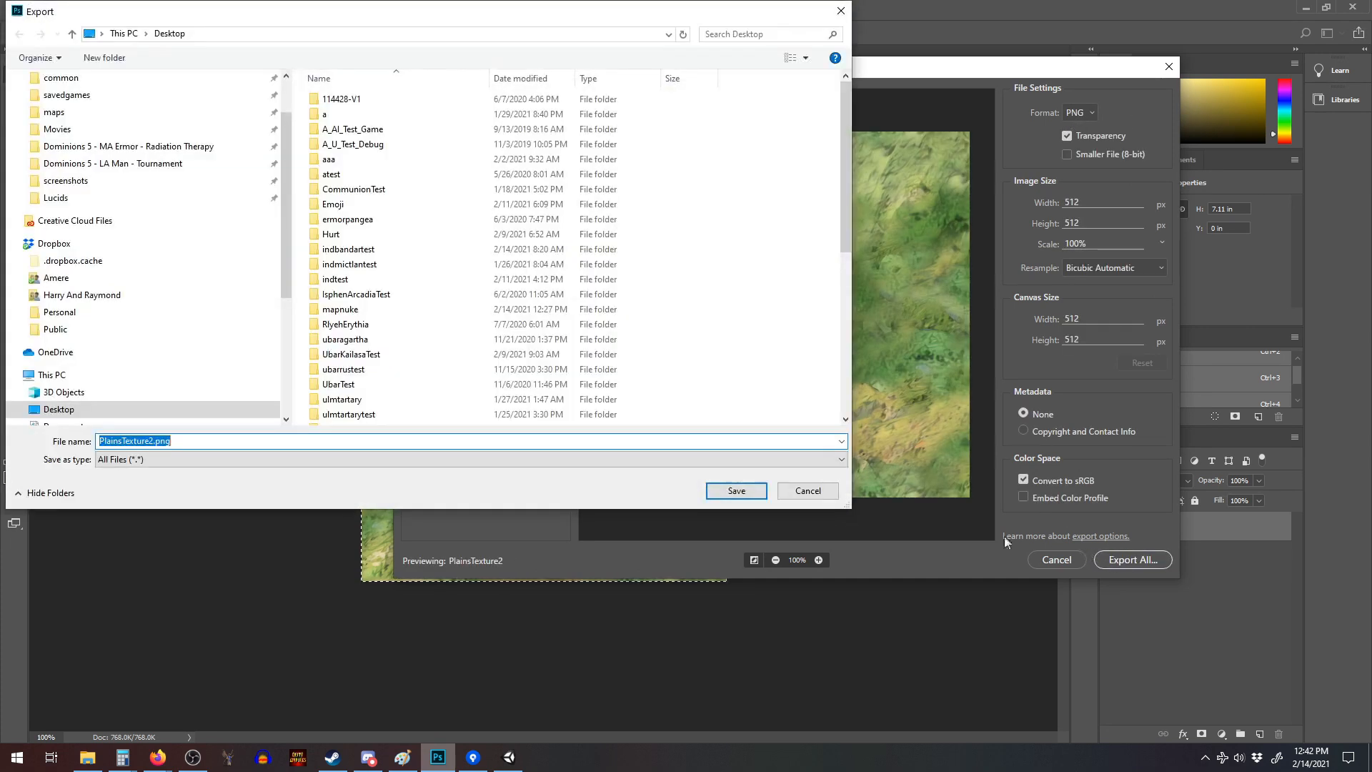
# Save PlainsTexture2.png in the Desktop mapnuke project under Assets/Gfx/Materials/Lucids/Textures, replacing the existing file.
pyautogui.click(371, 311)
pyautogui.doubleClick(371, 308)
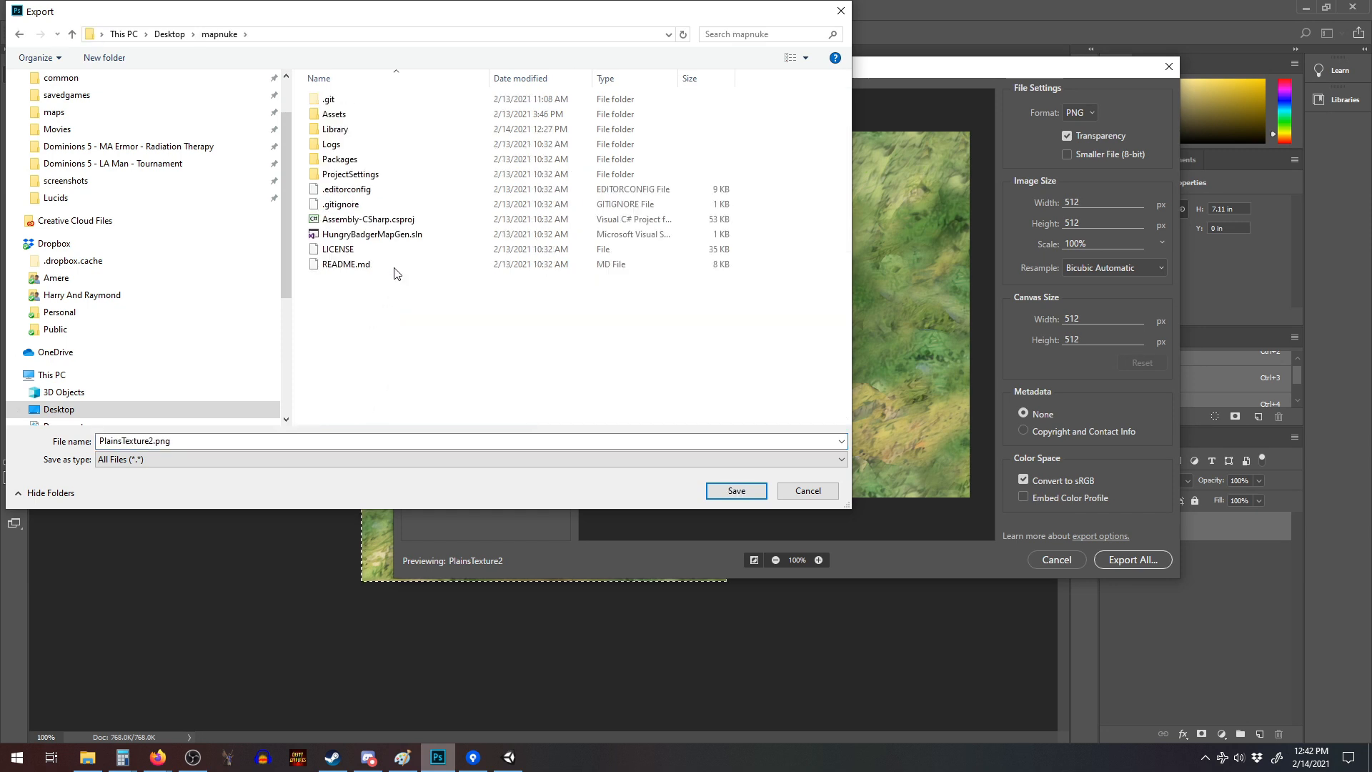
pyautogui.doubleClick(378, 117)
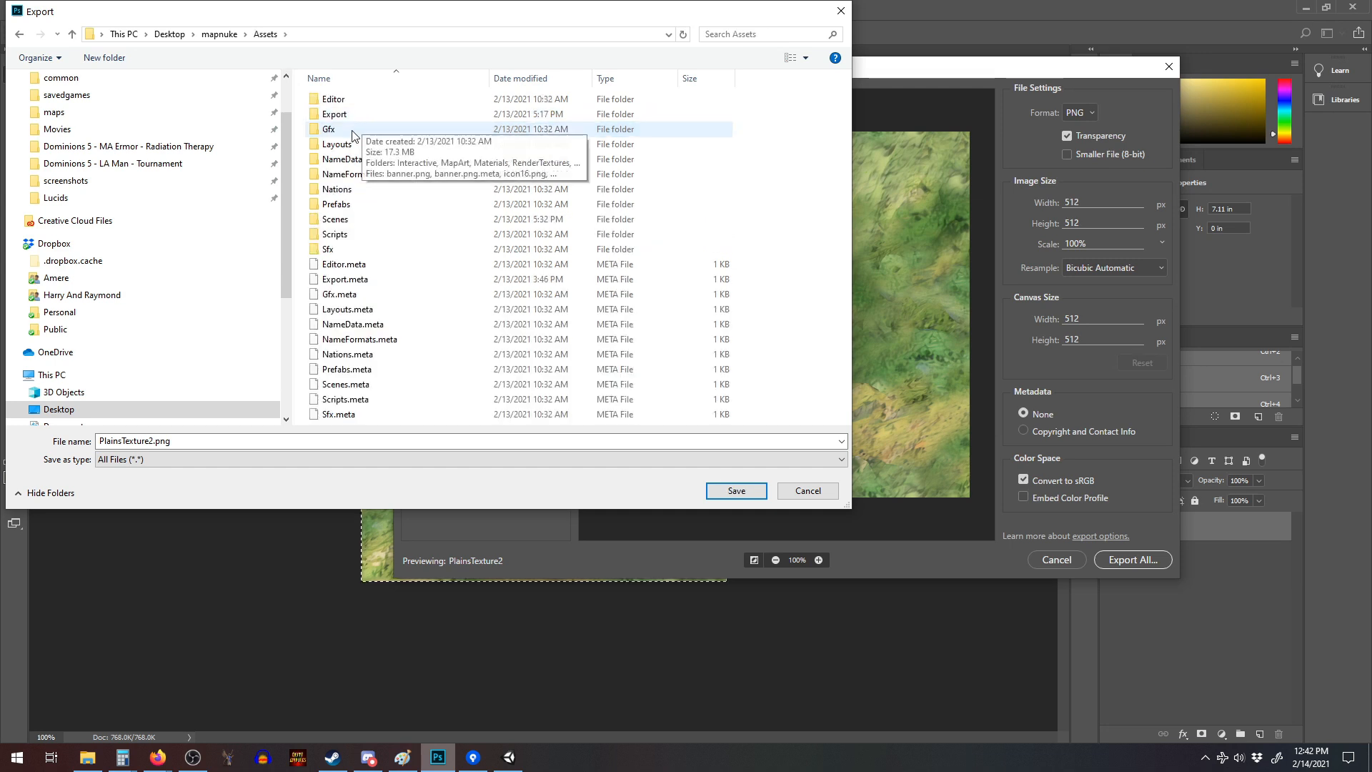
pyautogui.doubleClick(353, 131)
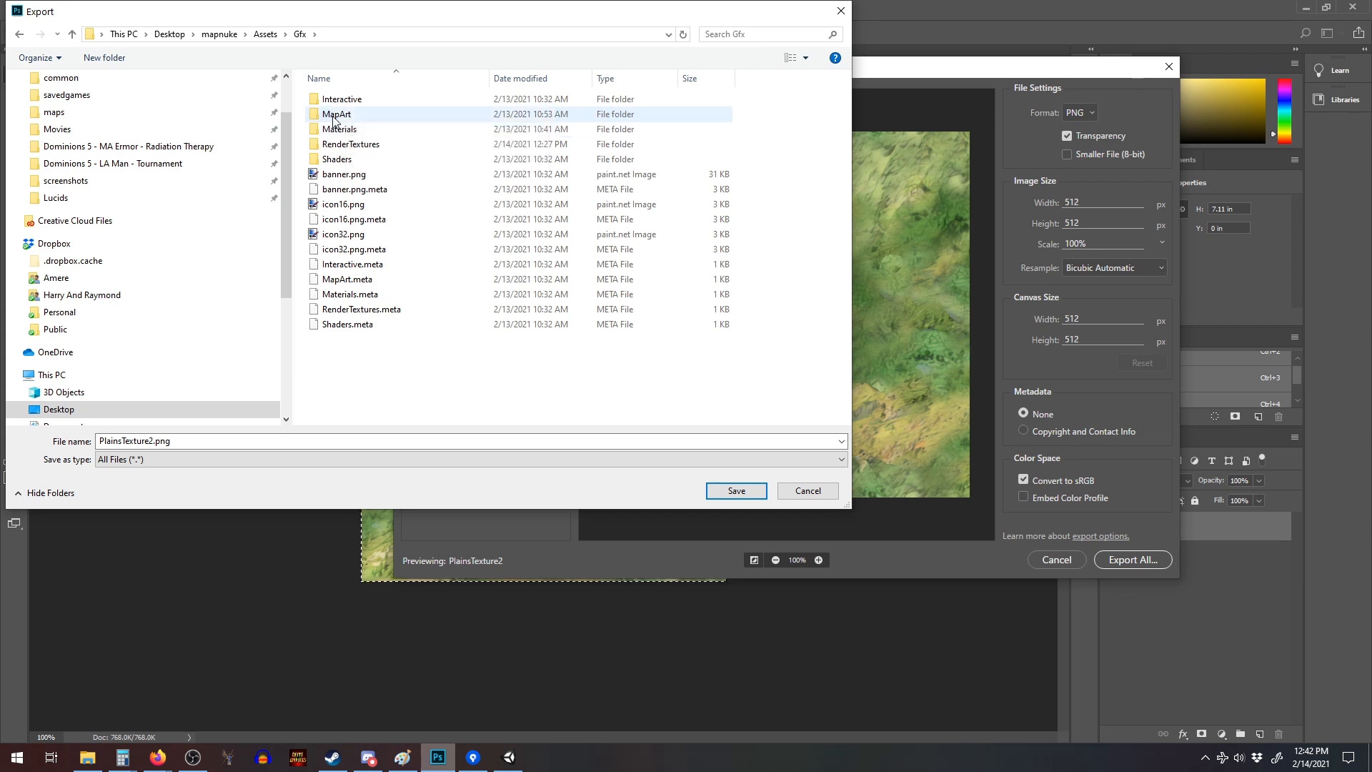
pyautogui.doubleClick(336, 130)
pyautogui.click(343, 116)
pyautogui.doubleClick(343, 116)
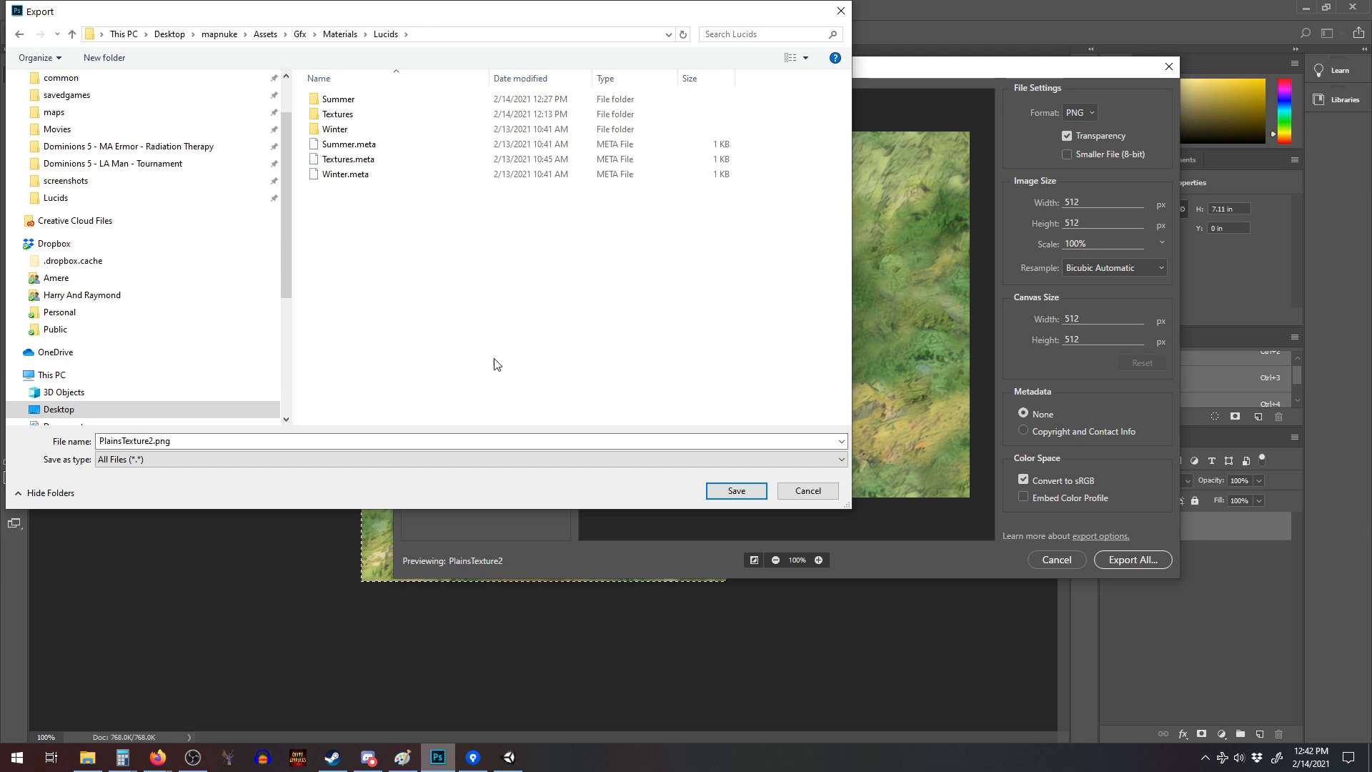
pyautogui.doubleClick(361, 115)
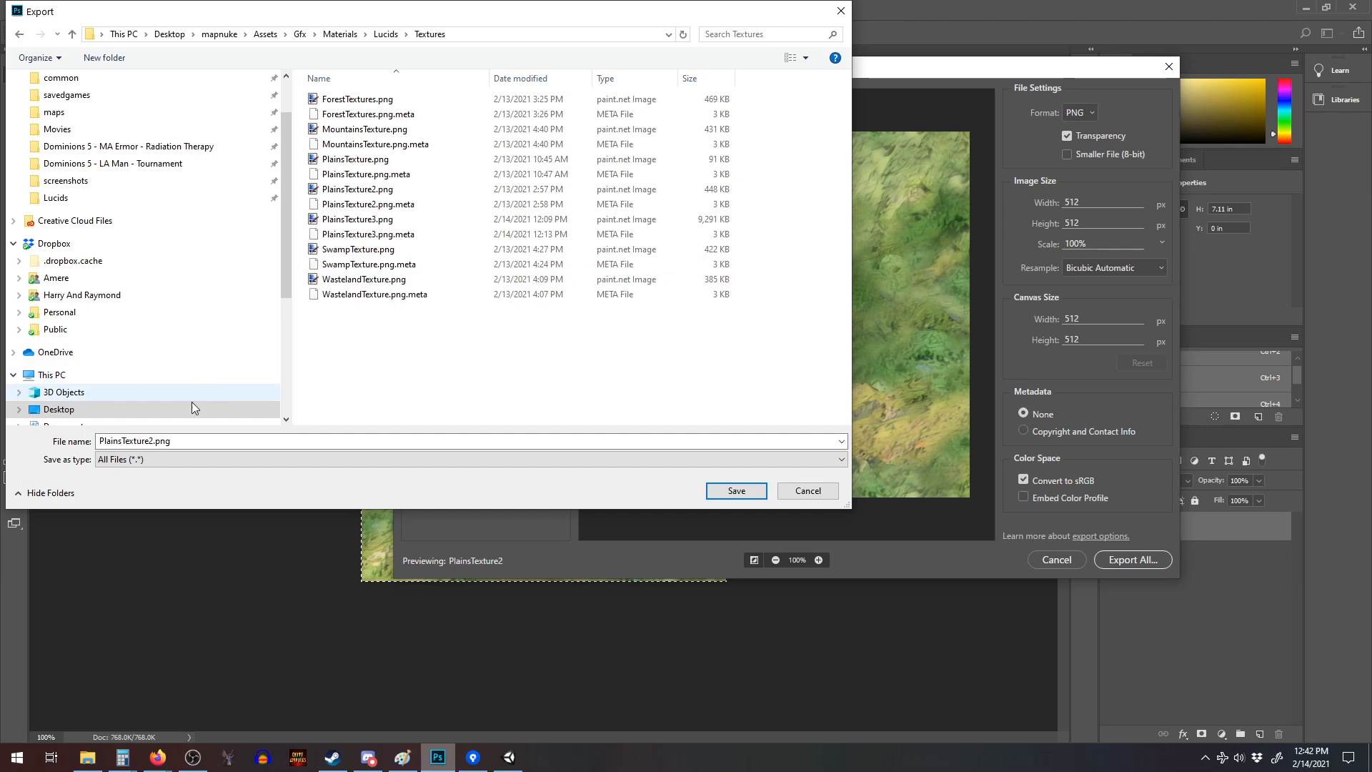
pyautogui.click(736, 491)
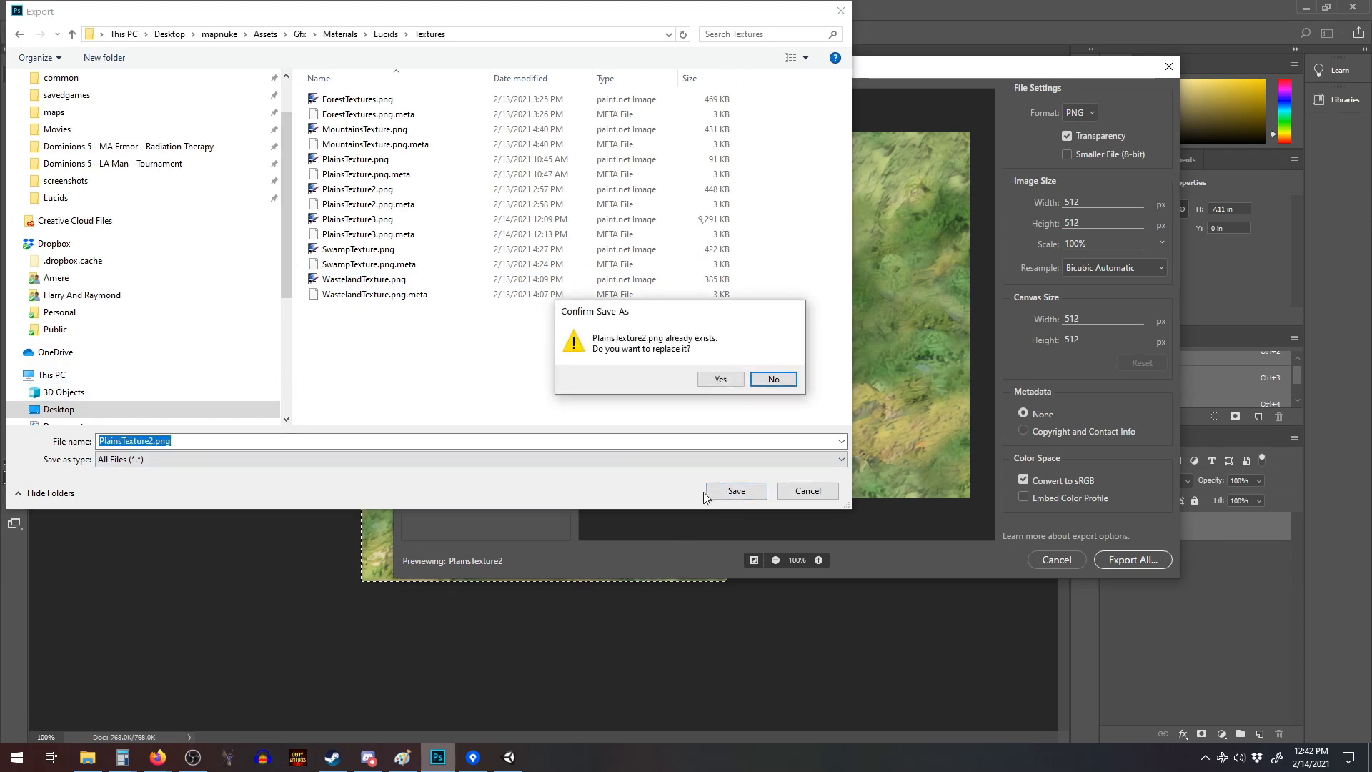
pyautogui.click(715, 378)
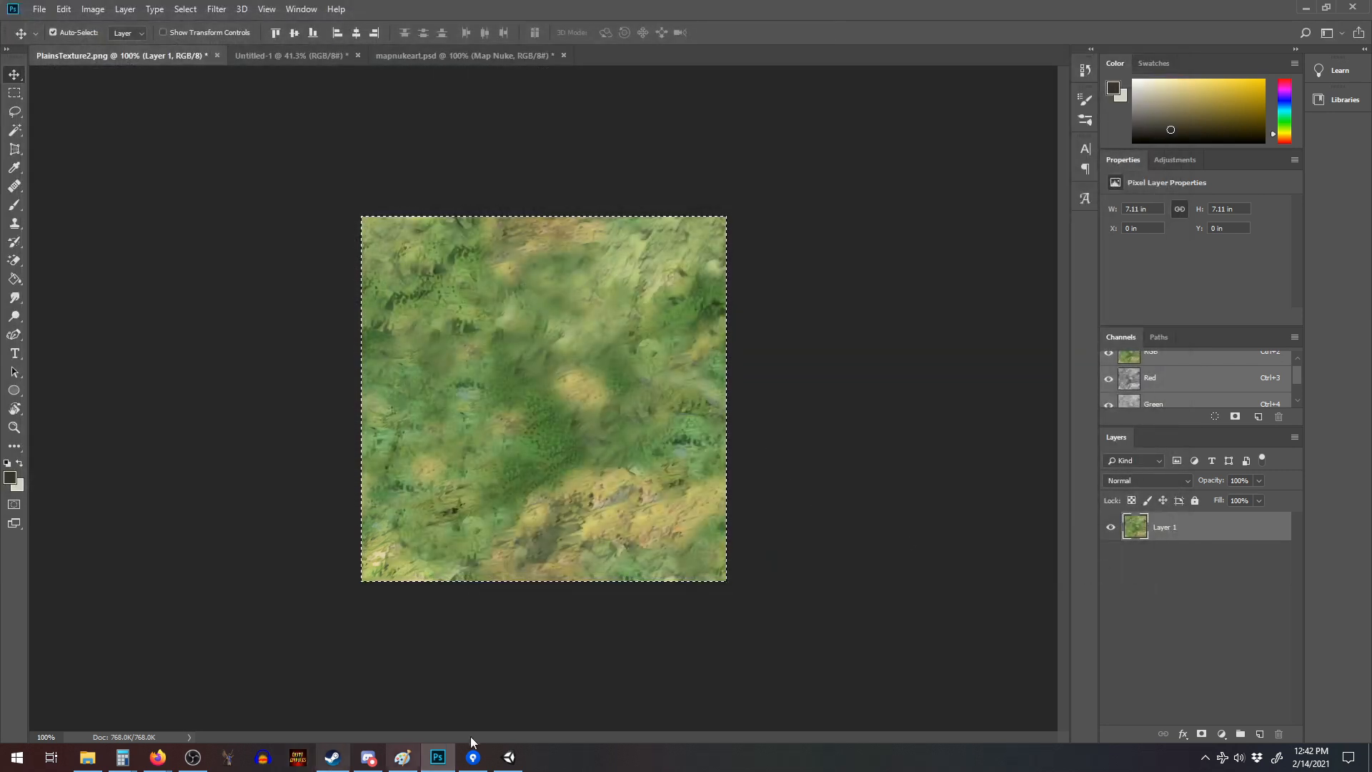
# Switch to Unity and create a folder named Textures inside the Lucids folder under Materials.
pyautogui.click(508, 757)
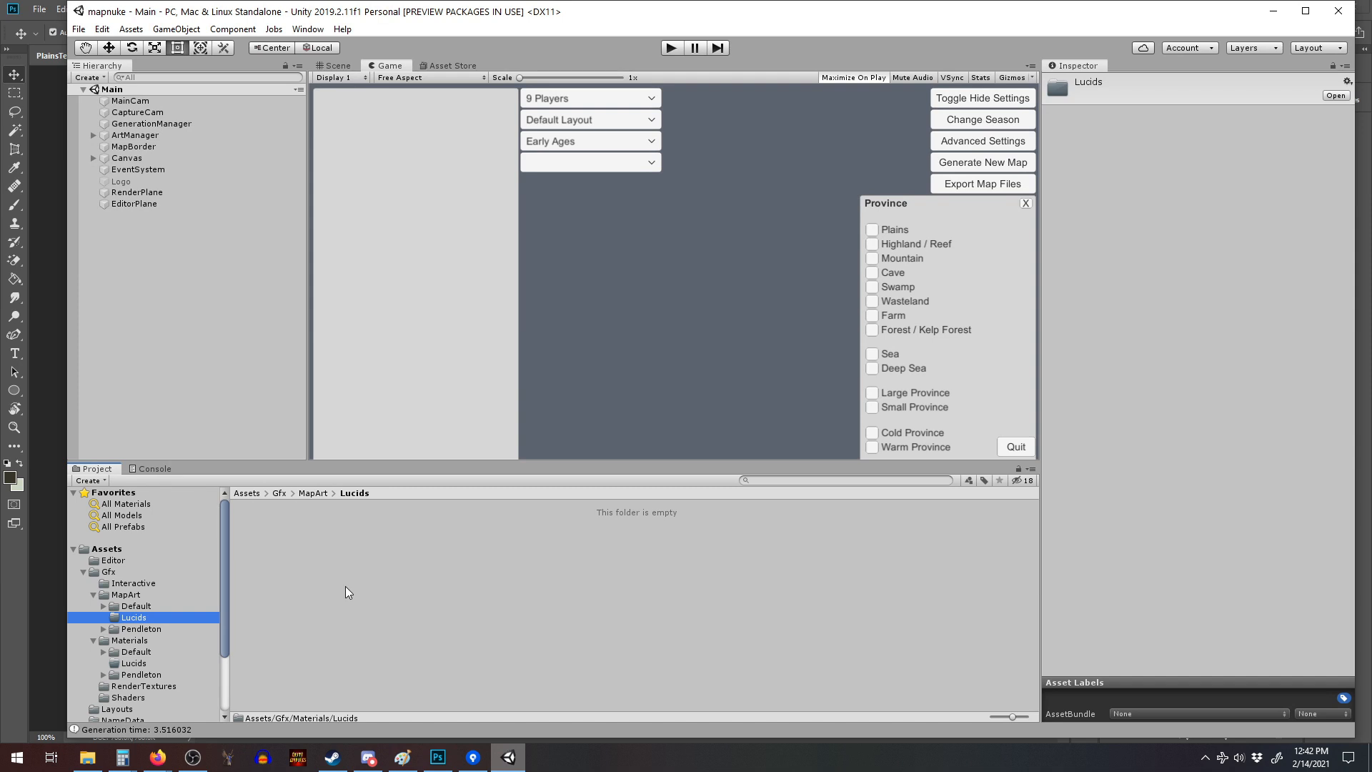
pyautogui.click(117, 665)
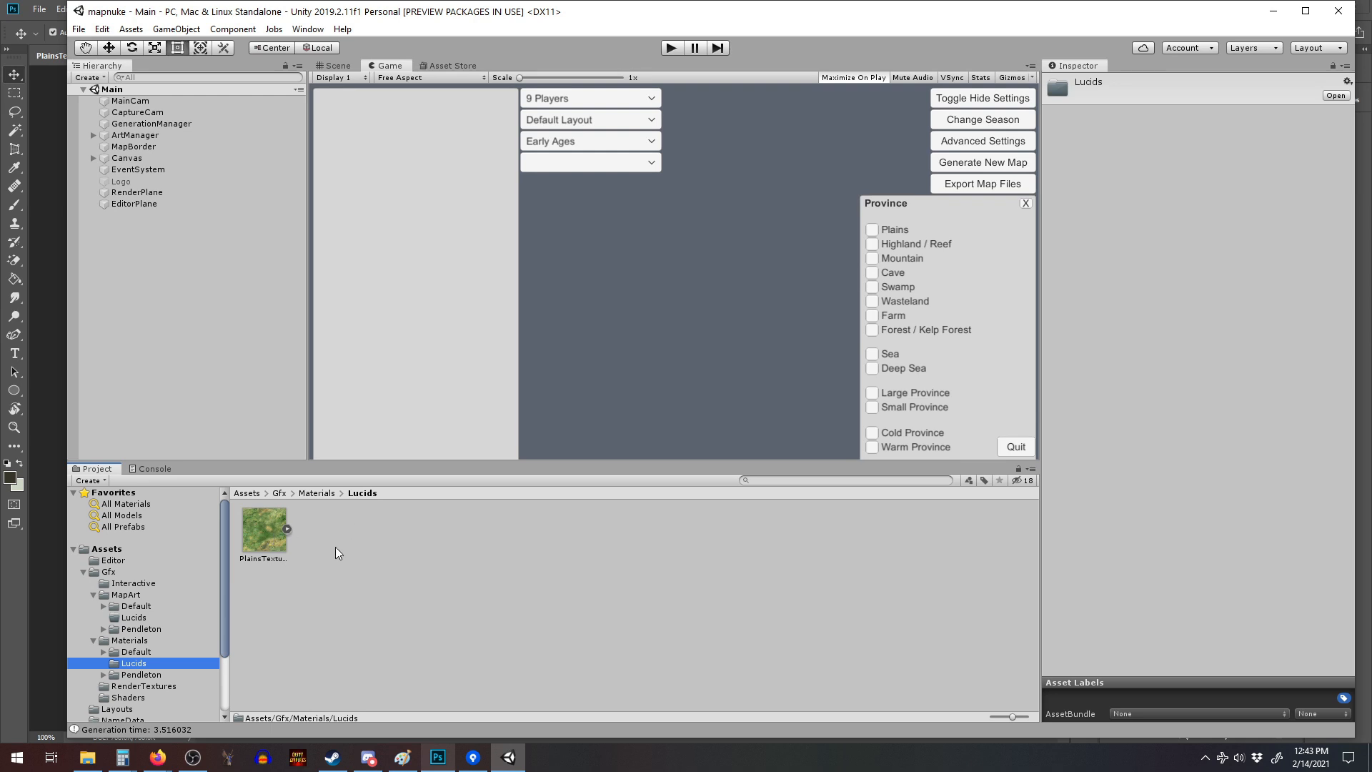
pyautogui.rightClick(269, 538)
pyautogui.click(437, 604)
pyautogui.rightClick(483, 546)
pyautogui.moveTo(560, 193)
pyautogui.click(728, 200)
pyautogui.write('T')
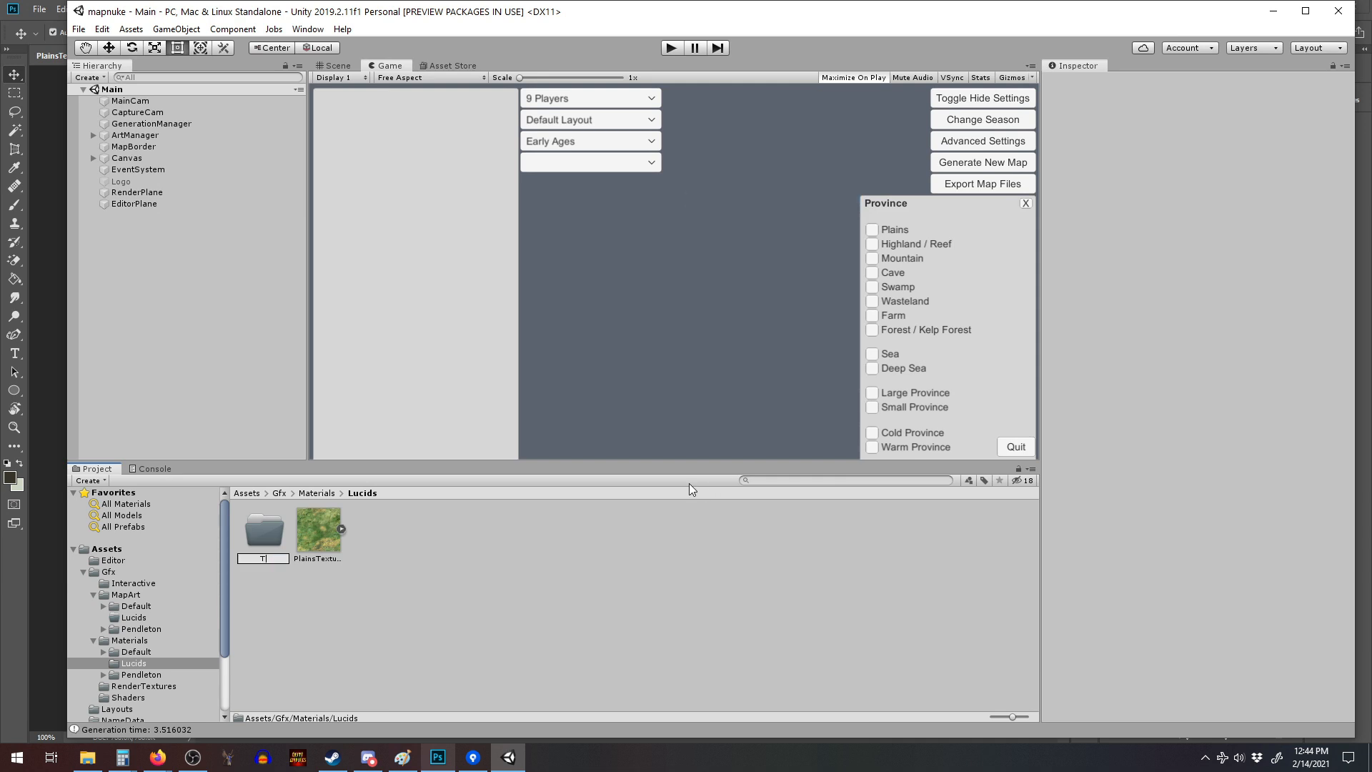
pyautogui.write('extures')
pyautogui.press('Return')
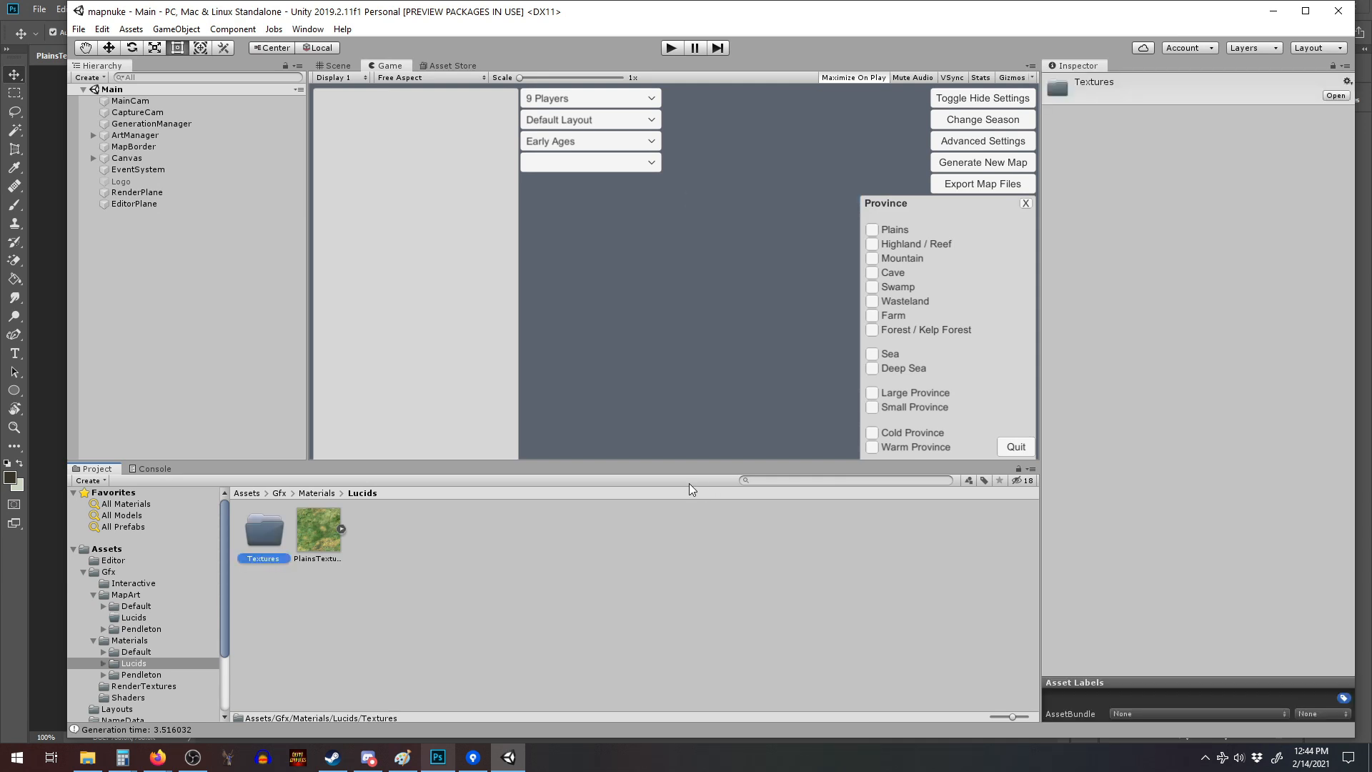
# Move the plains texture into the Textures folder and open that folder.
pyautogui.moveTo(330, 529); pyautogui.dragTo(262, 529)
pyautogui.click(104, 663)
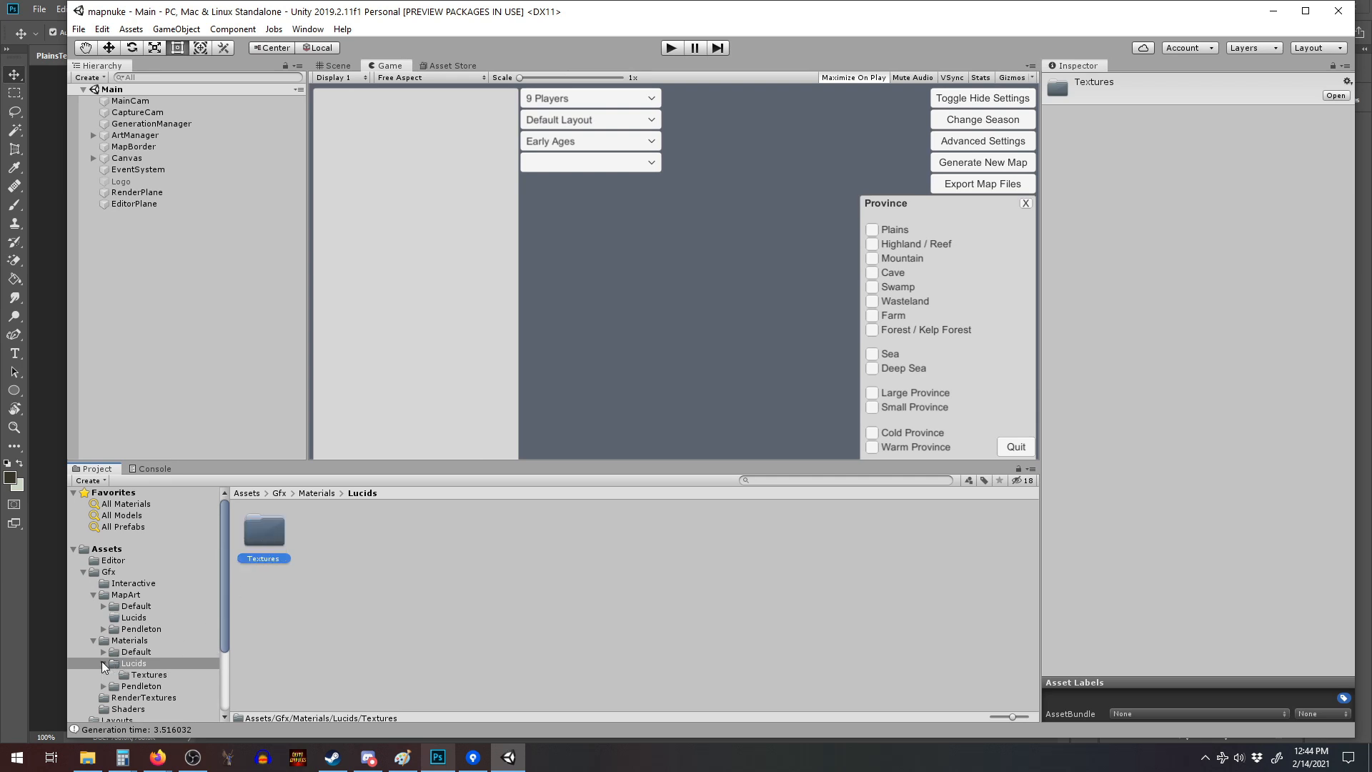
pyautogui.click(149, 675)
# Set the PlainsTexture2 import settings to texture type Default and wrap mode Repeat, and apply them.
pyautogui.click(258, 520)
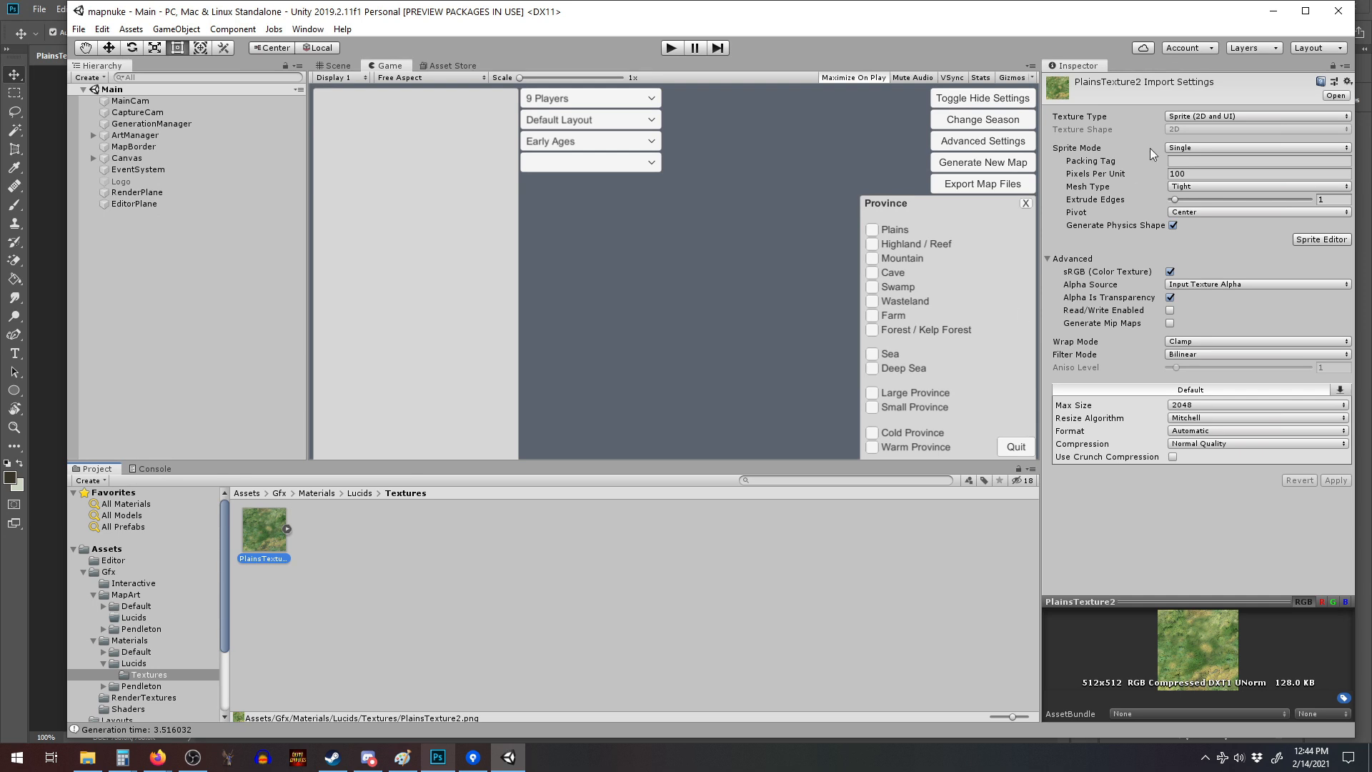
pyautogui.click(1206, 117)
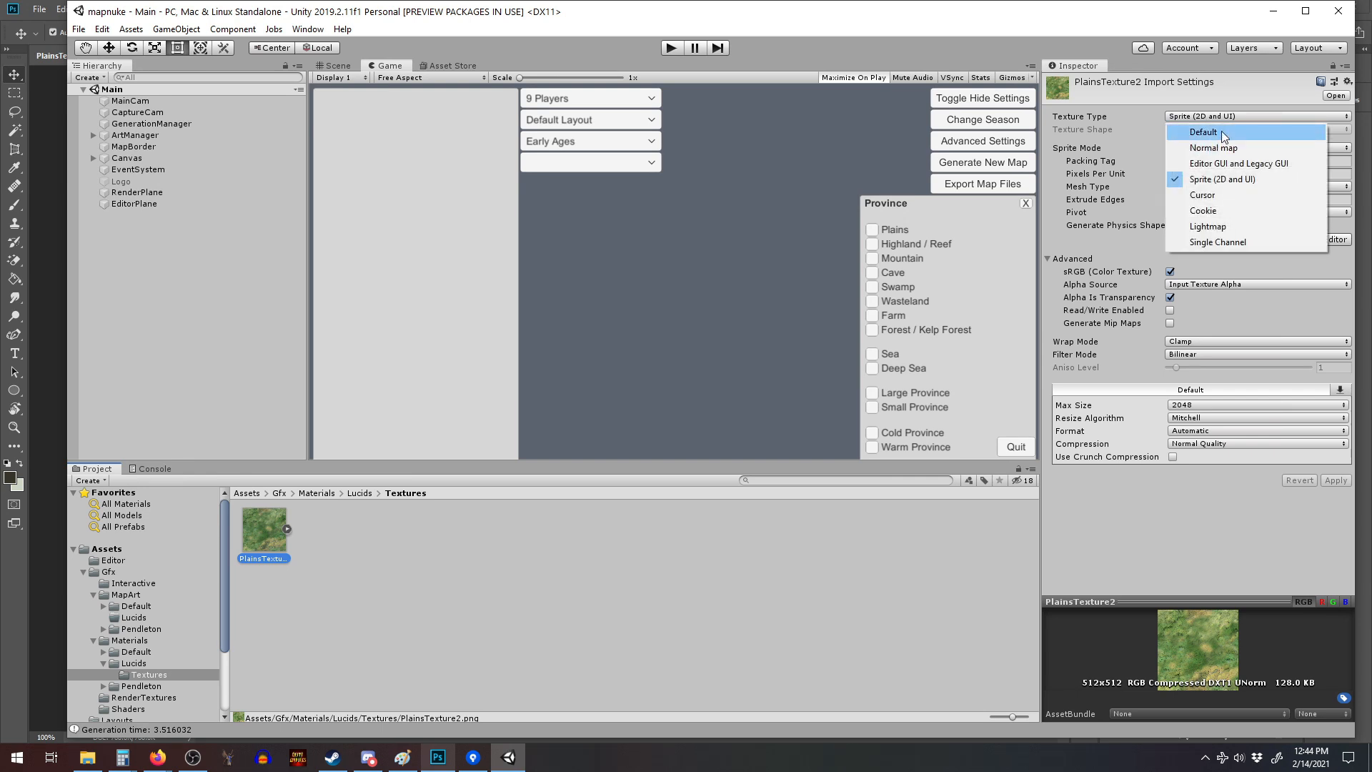
pyautogui.click(1221, 130)
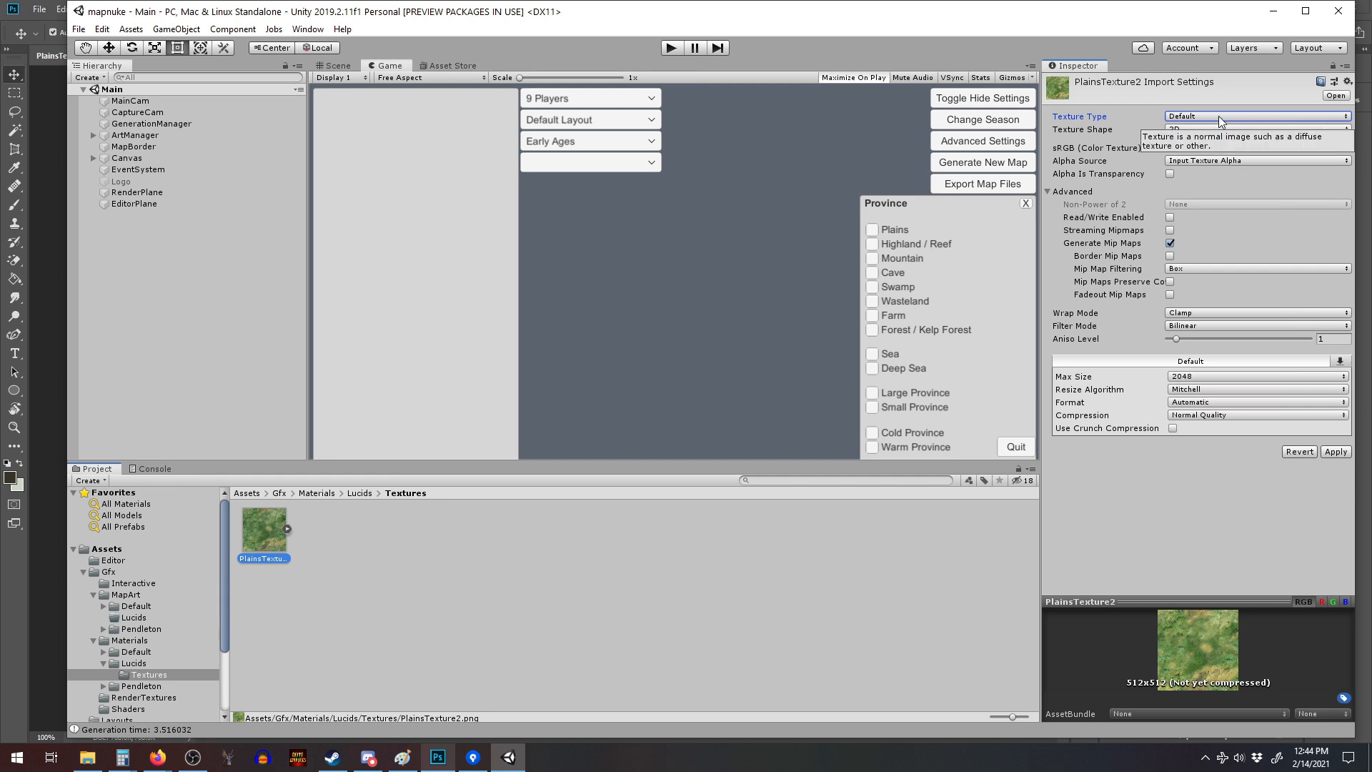
pyautogui.click(1202, 312)
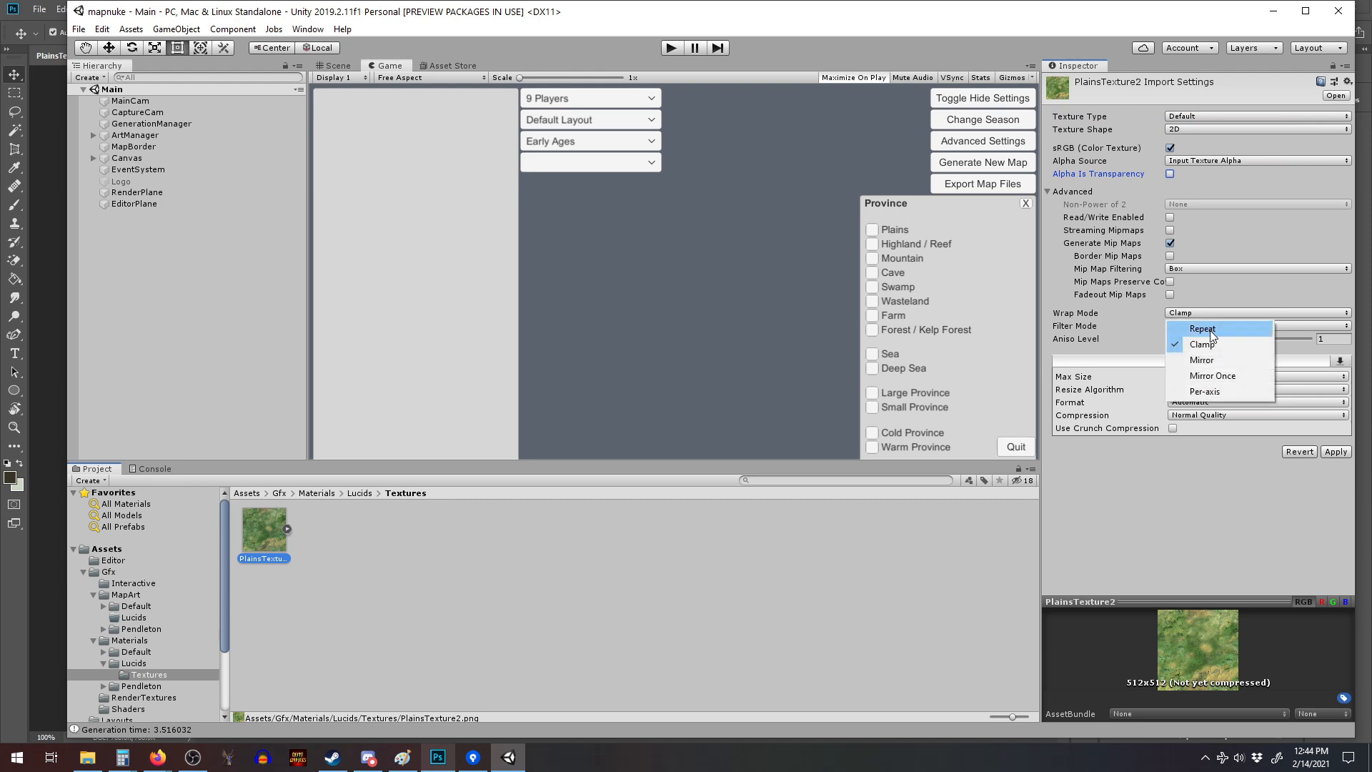
pyautogui.click(1204, 329)
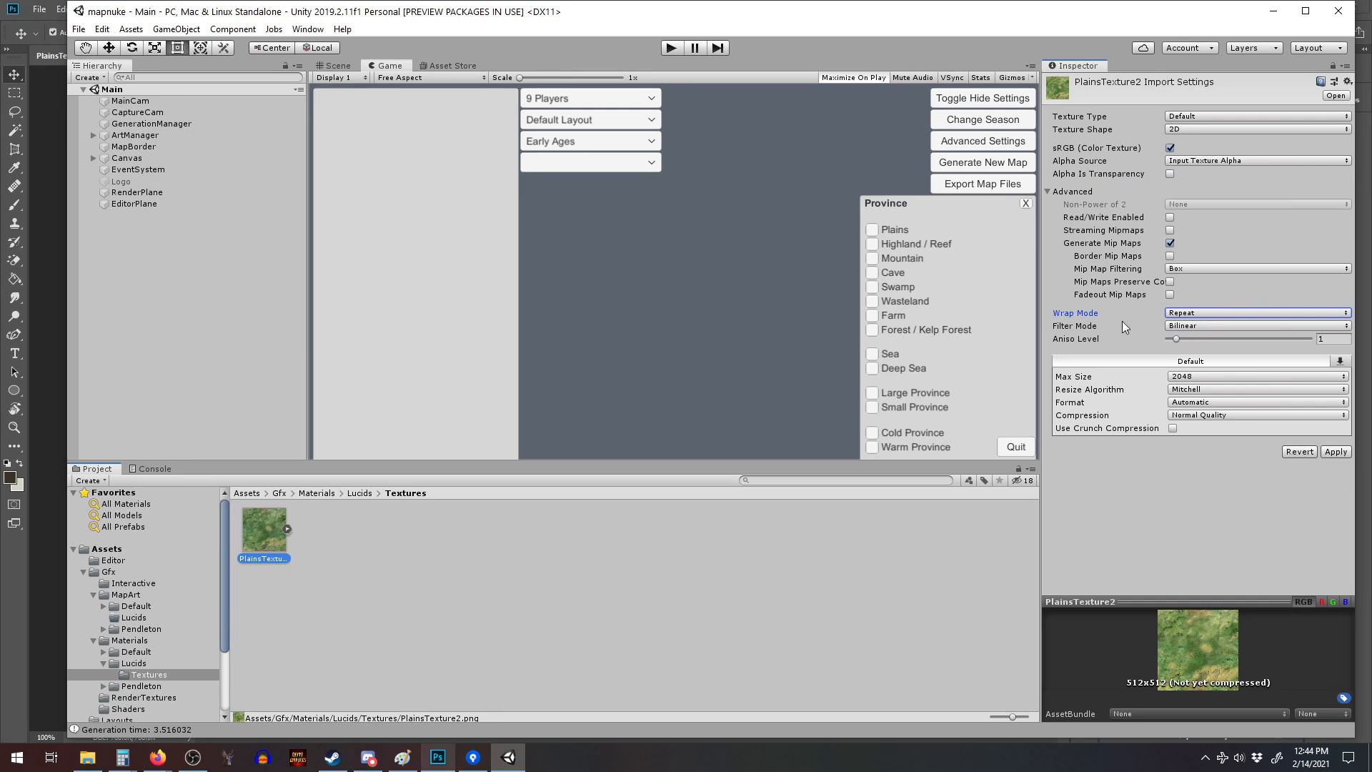
pyautogui.click(1333, 452)
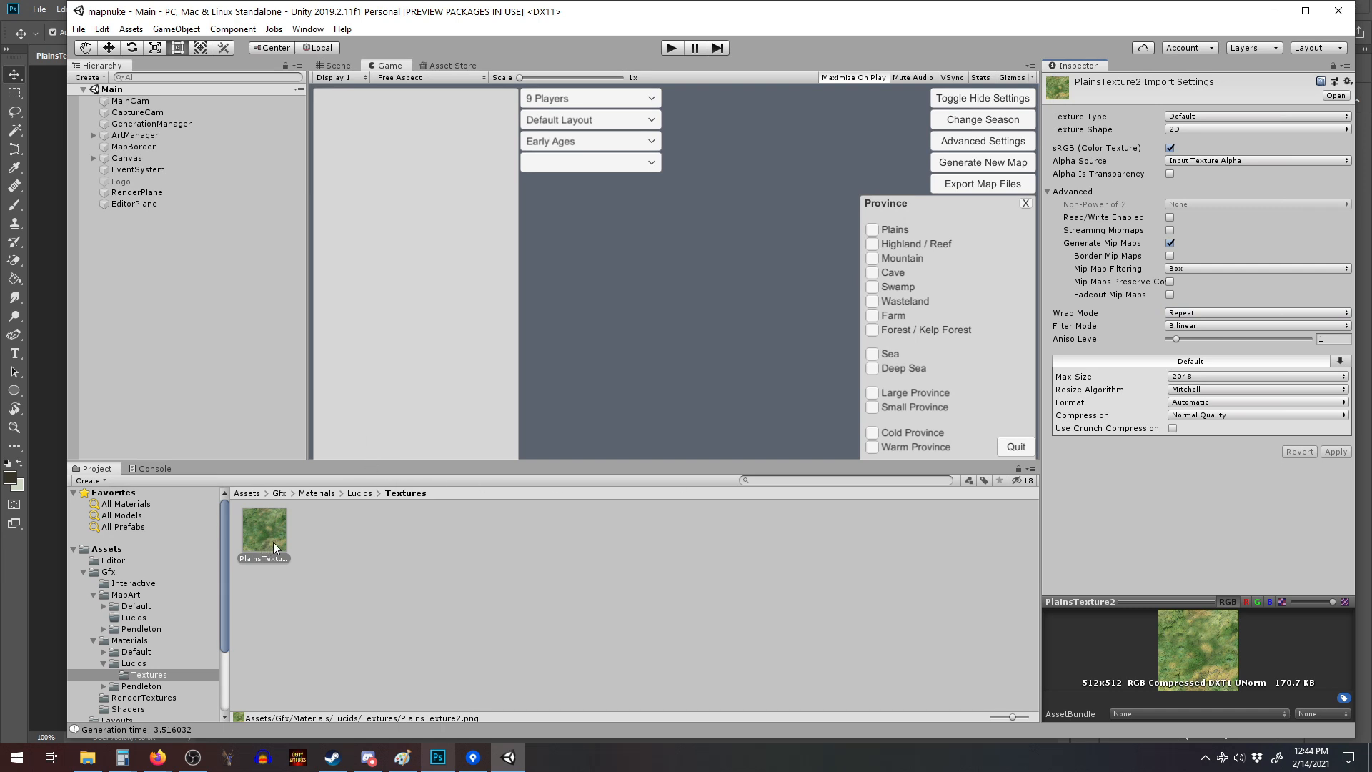
# Open the Summer folder of the Default materials and select the plains material.
pyautogui.click(103, 652)
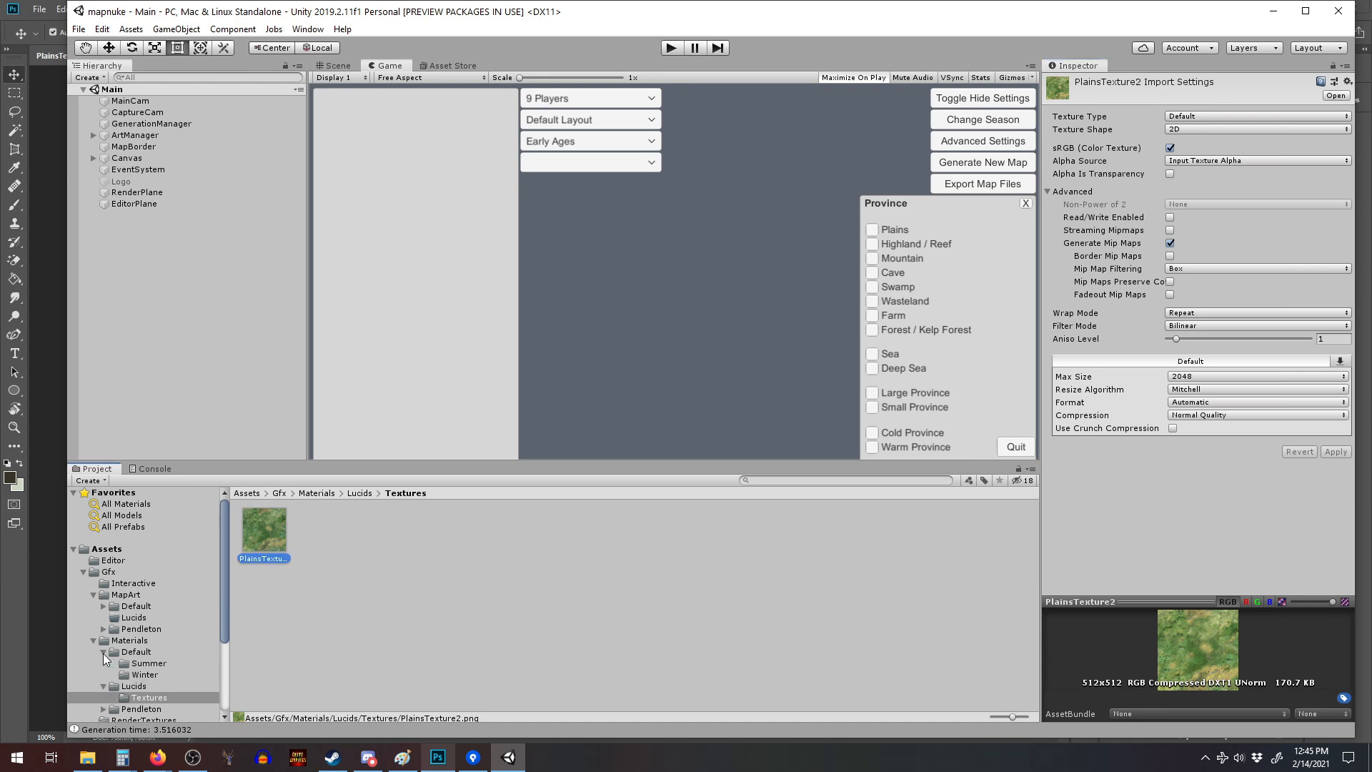
pyautogui.click(151, 663)
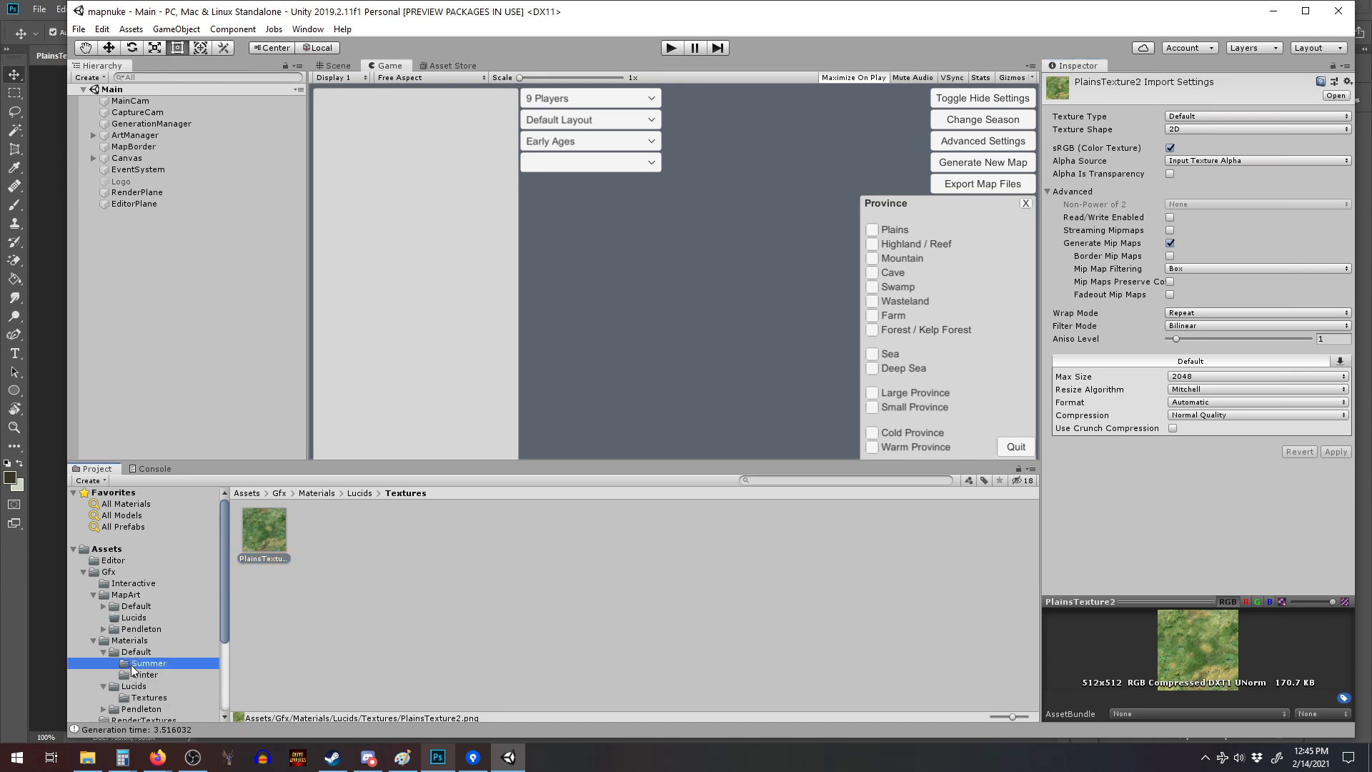
pyautogui.click(496, 524)
pyautogui.click(549, 524)
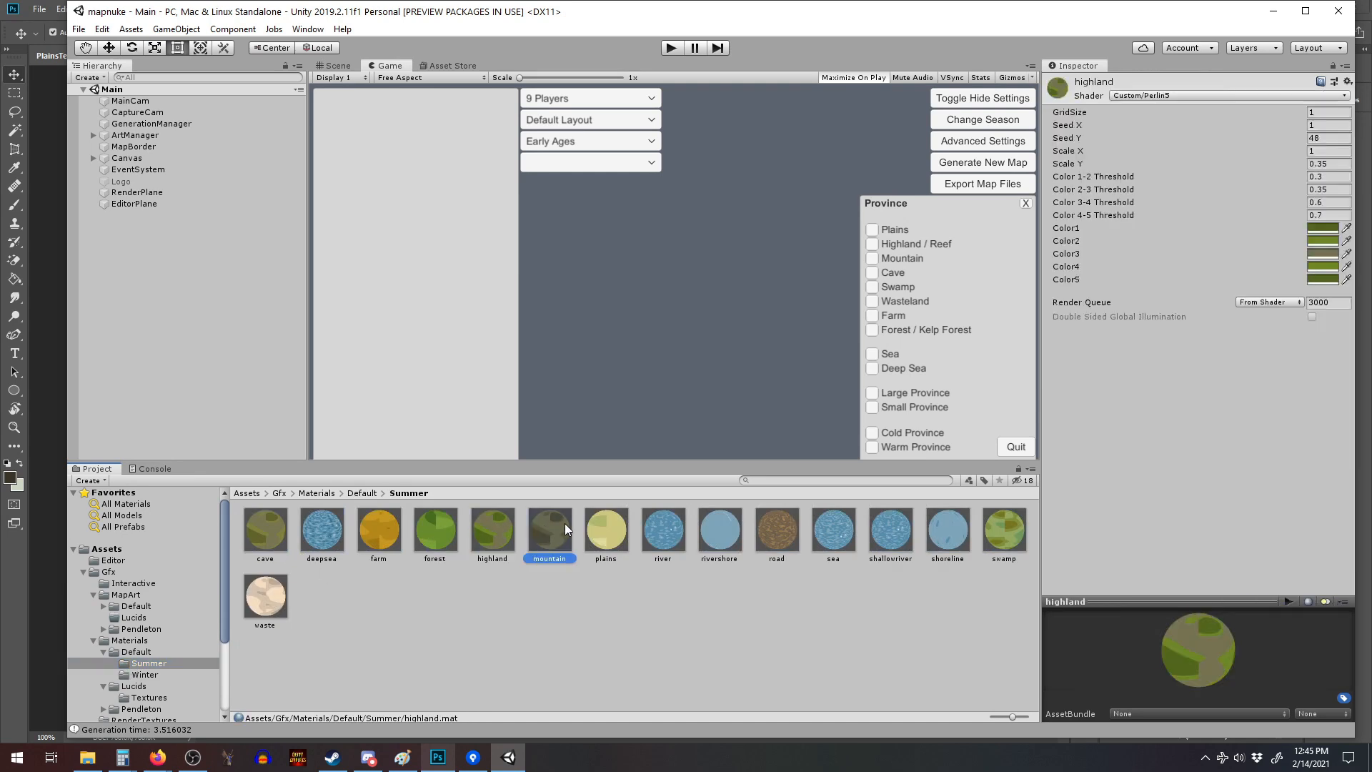
pyautogui.click(609, 522)
pyautogui.rightClick(611, 525)
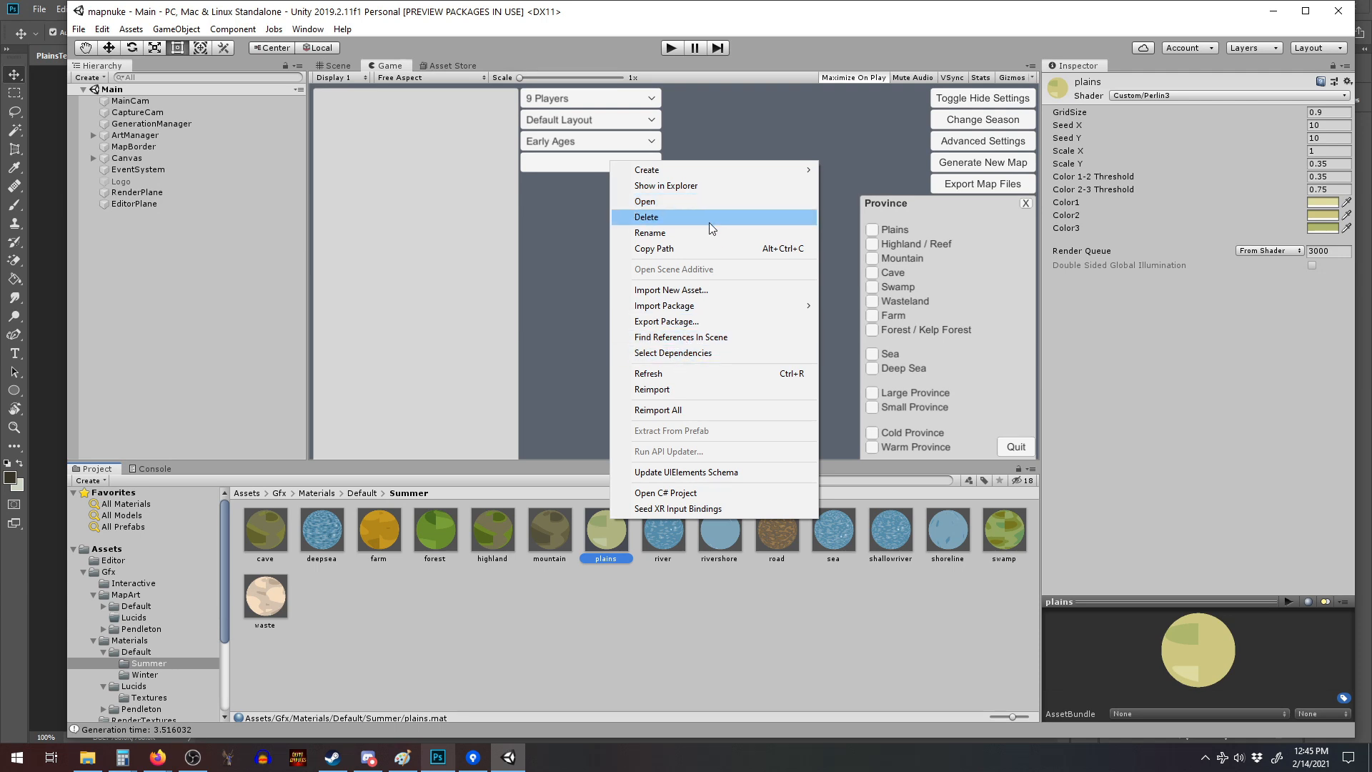
pyautogui.click(140, 17)
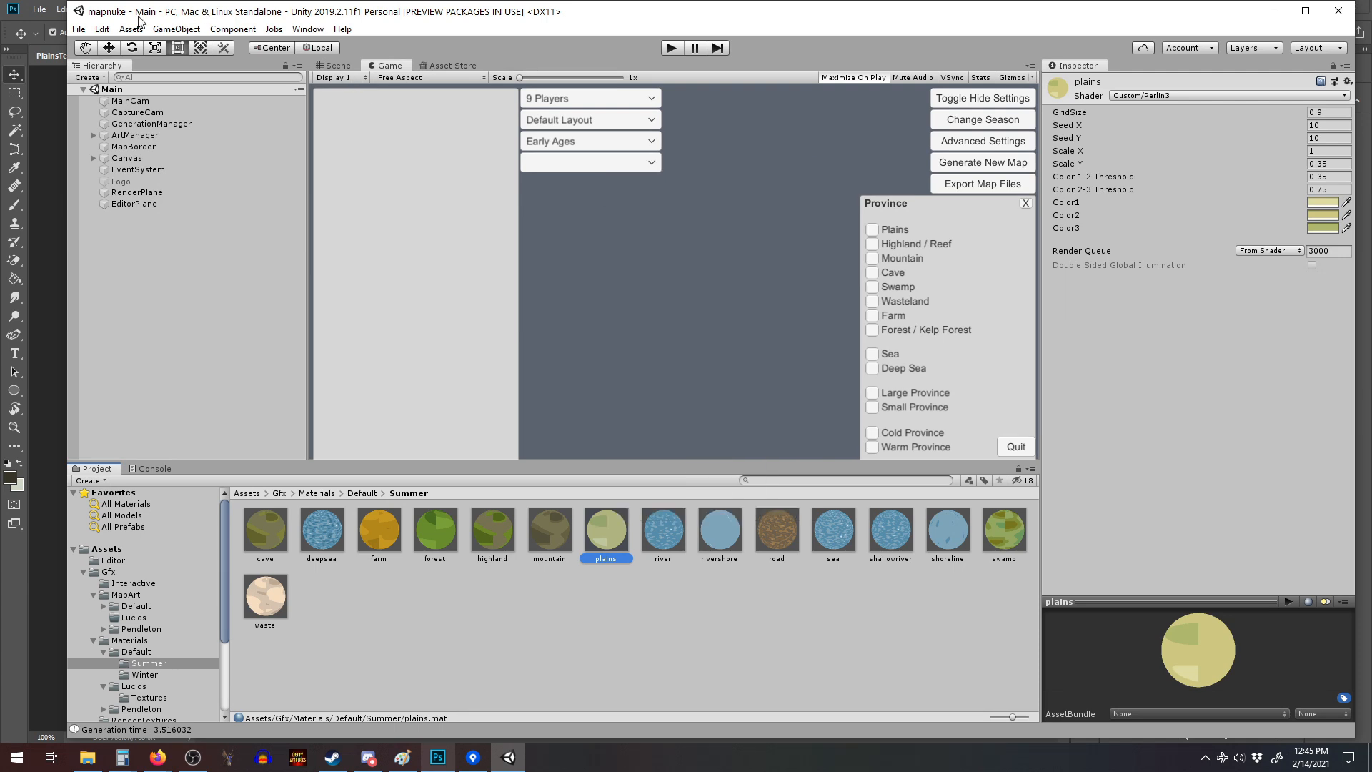
pyautogui.click(102, 28)
pyautogui.click(102, 29)
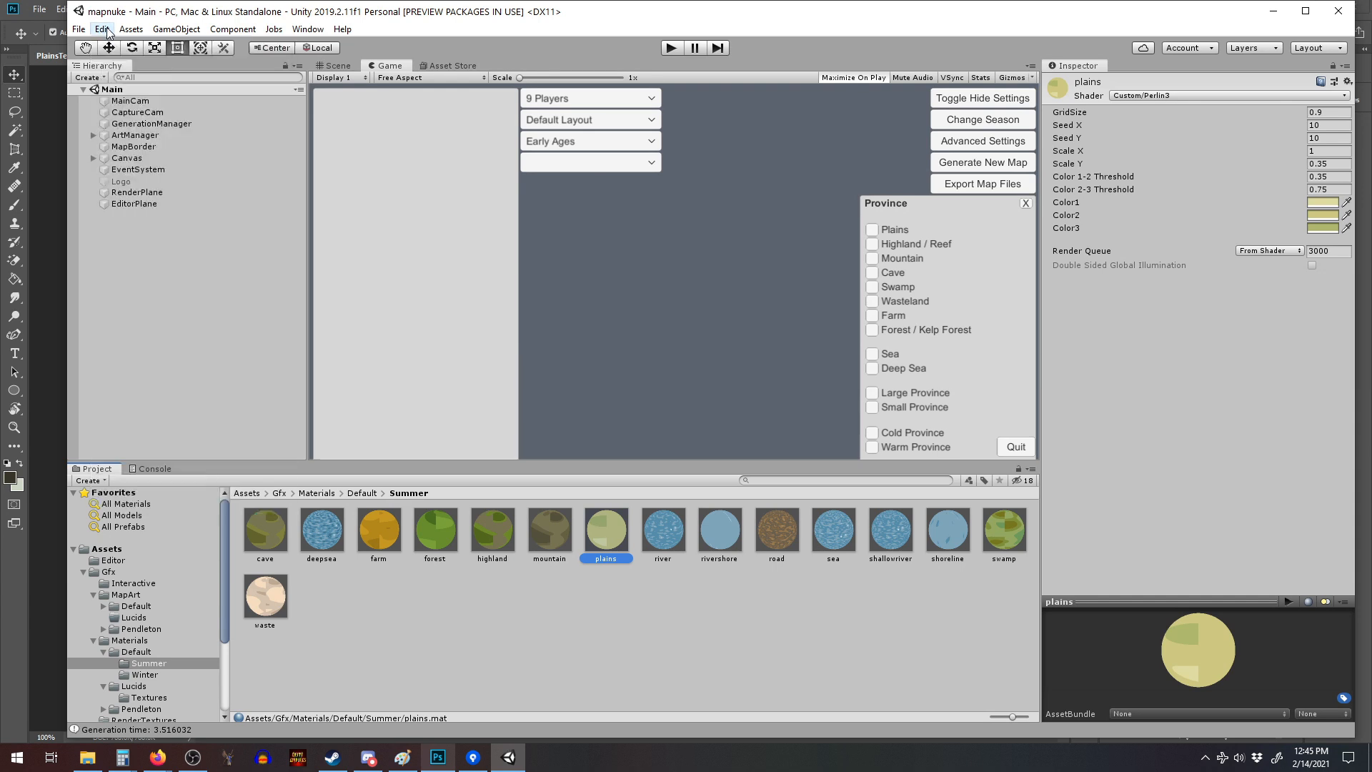
# Switch to File Explorer and open the Default materials folder at Documents\mapnuke\Assets\Gfx\Materials\Default.
pyautogui.click(85, 762)
pyautogui.scroll(1, 604, 170)
pyautogui.scroll(-4, 604, 170)
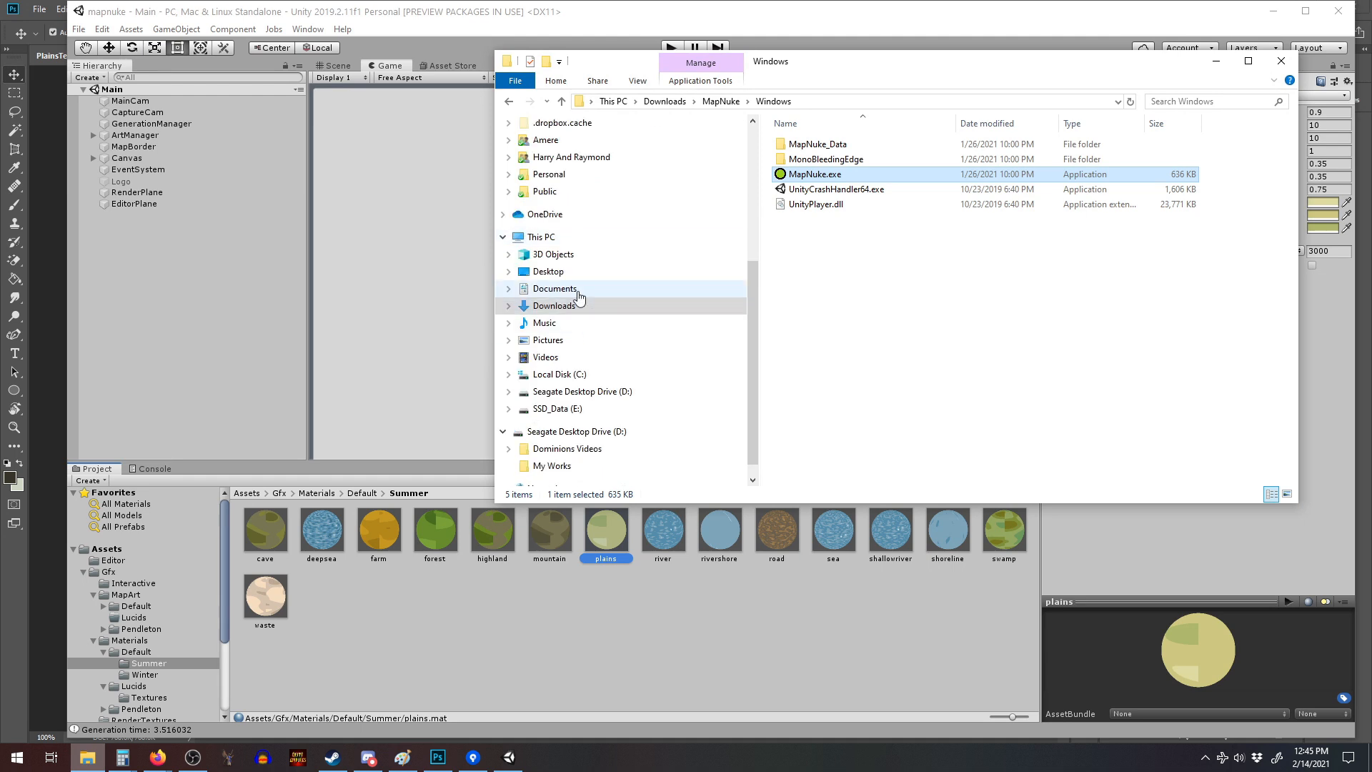
pyautogui.click(578, 292)
pyautogui.click(863, 420)
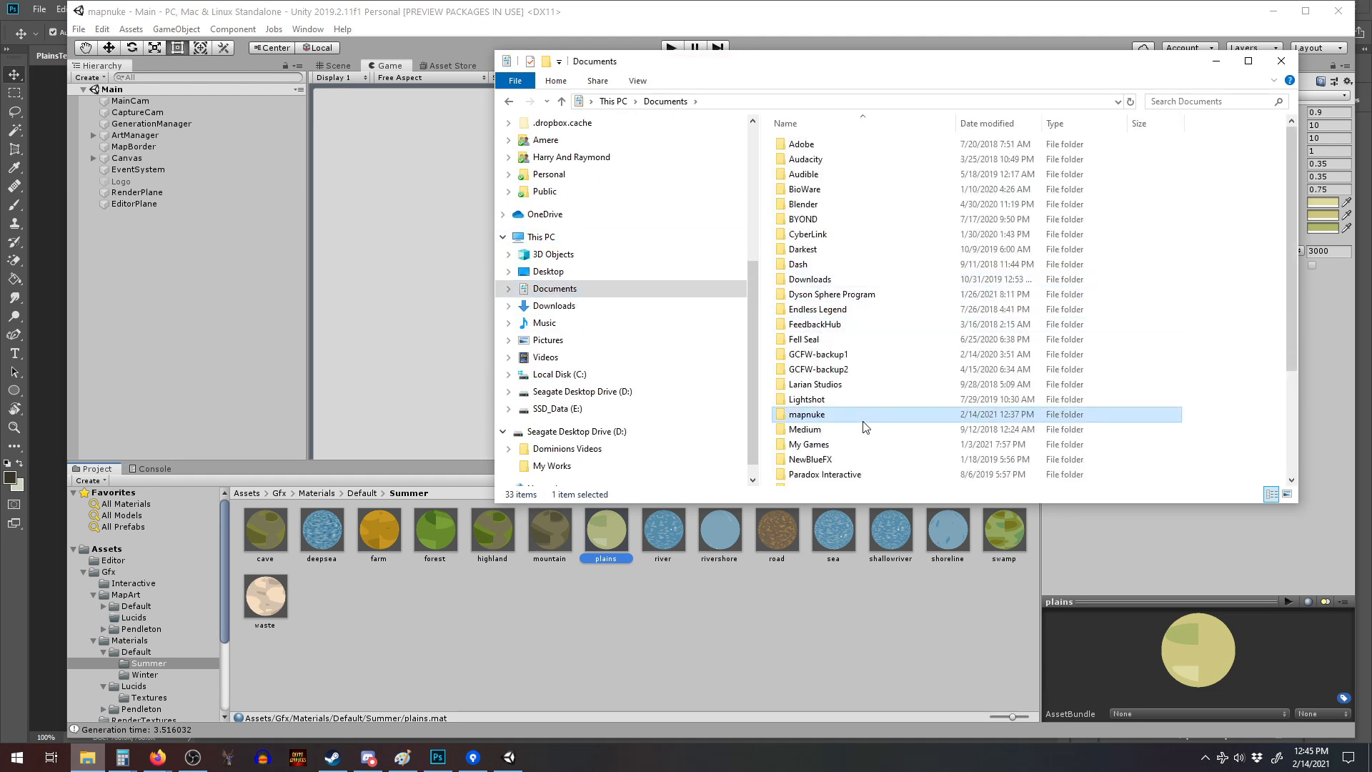
pyautogui.doubleClick(865, 422)
pyautogui.doubleClick(824, 159)
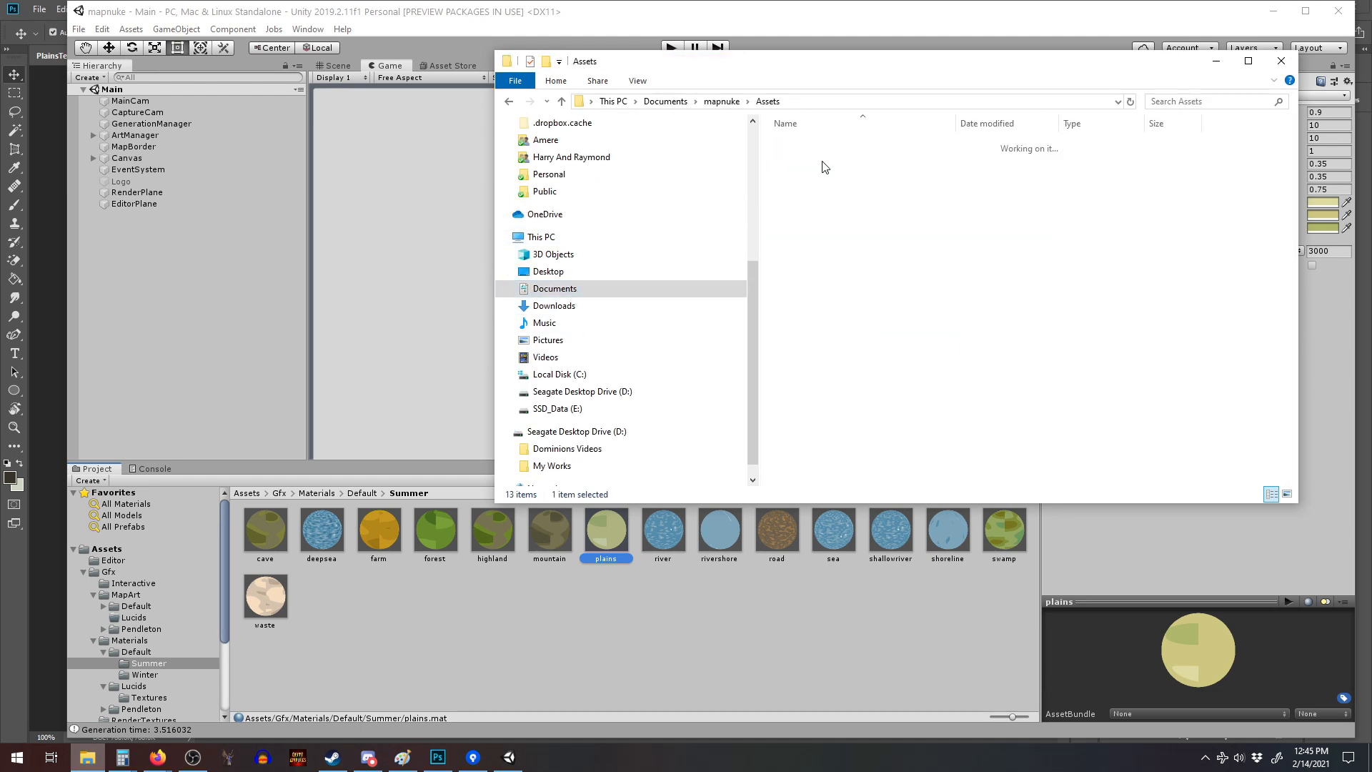
pyautogui.doubleClick(823, 159)
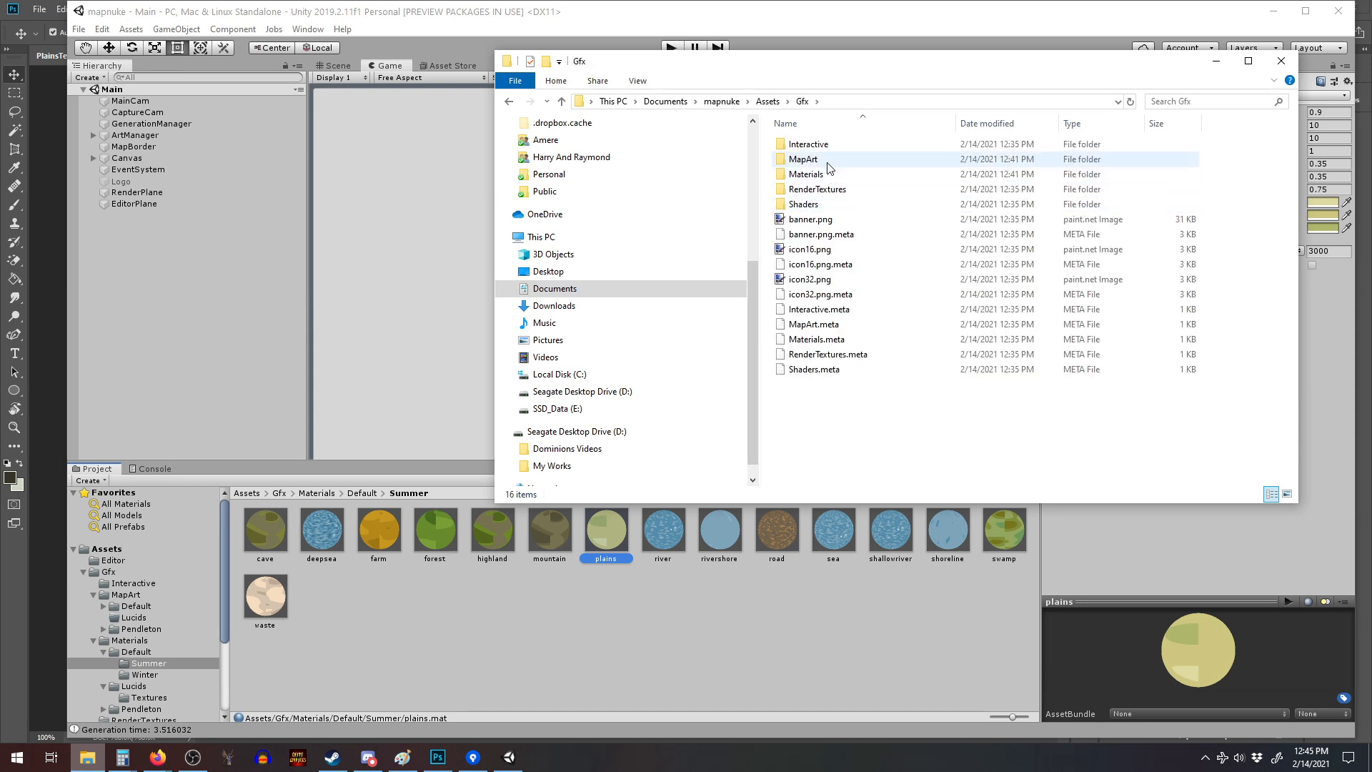
pyautogui.doubleClick(822, 173)
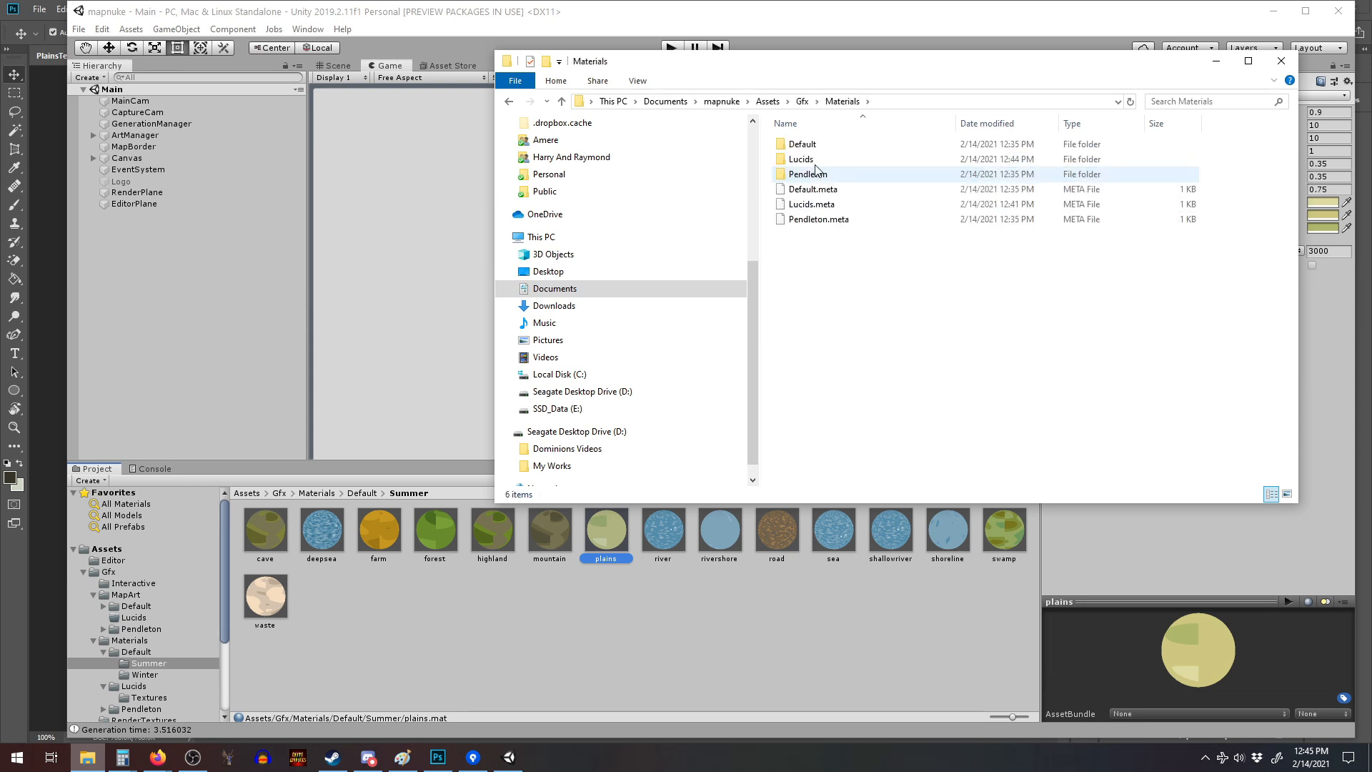
pyautogui.doubleClick(815, 144)
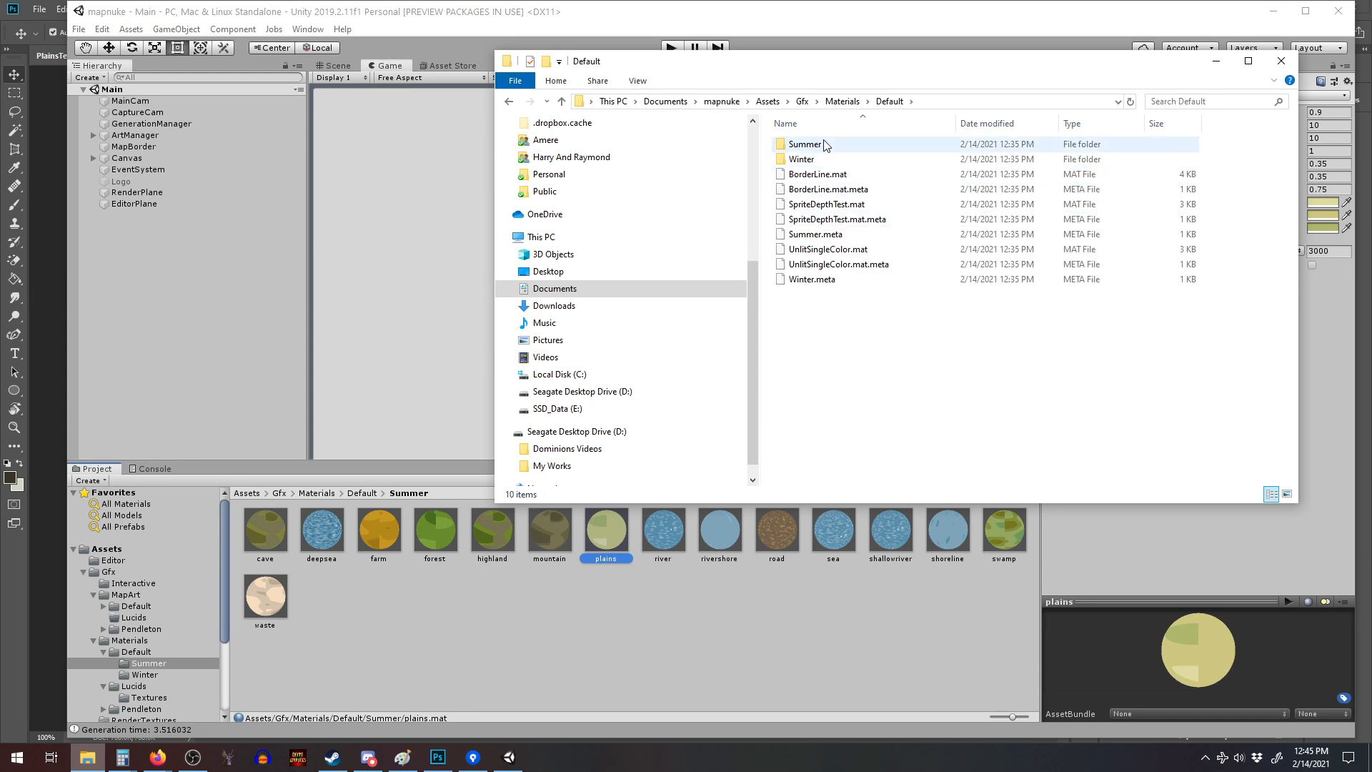
# Copy the Summer and Winter folders from the Default materials folder into the Lucids materials folder.
pyautogui.click(825, 145)
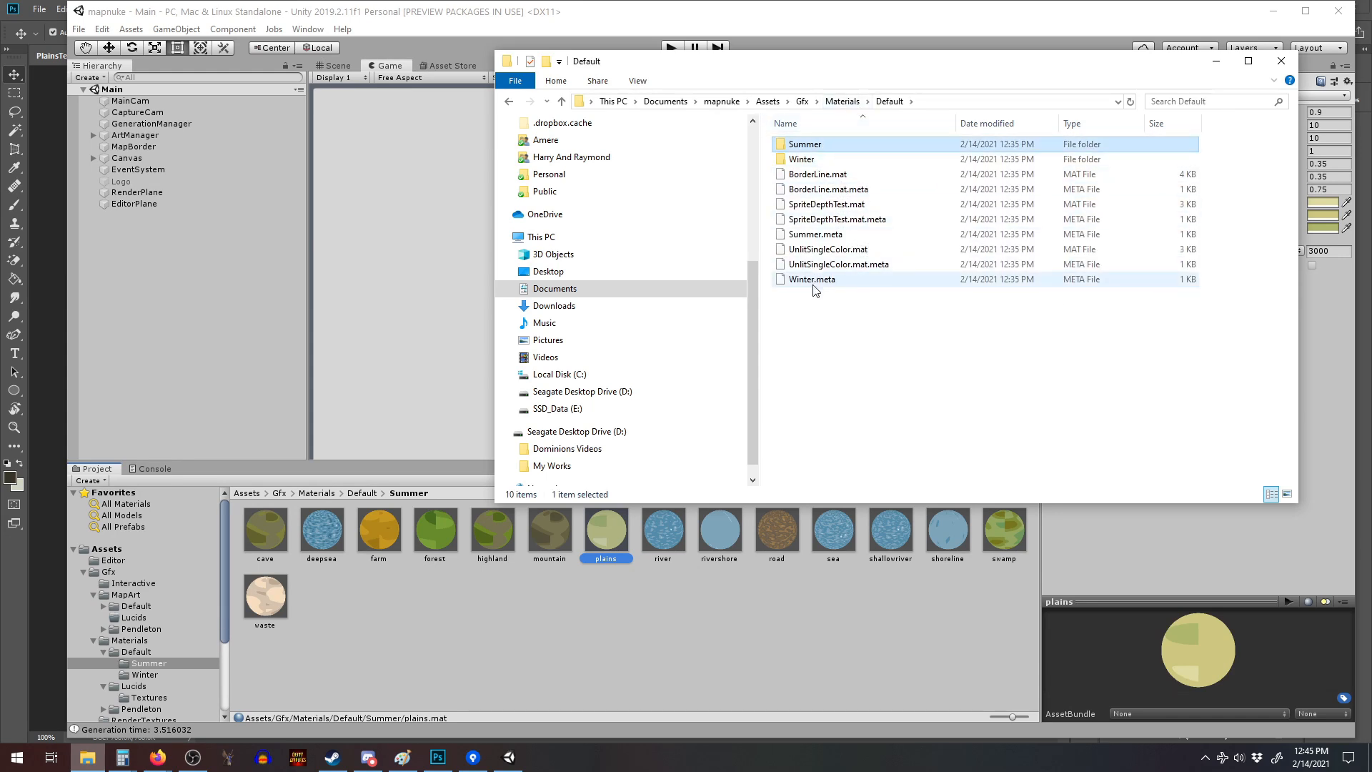
pyautogui.keyDown('ctrl'); pyautogui.click(822, 157); pyautogui.keyUp('ctrl')
pyautogui.click(838, 104)
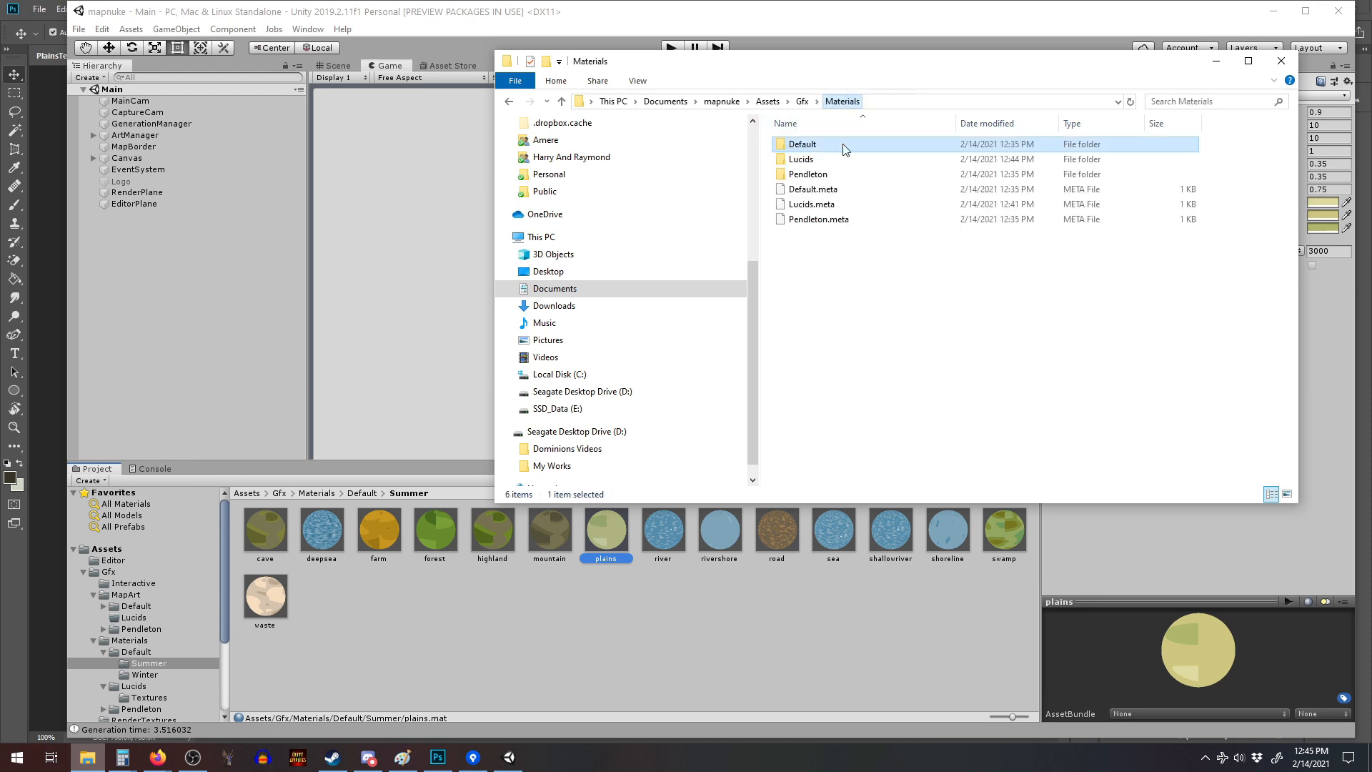
pyautogui.doubleClick(826, 161)
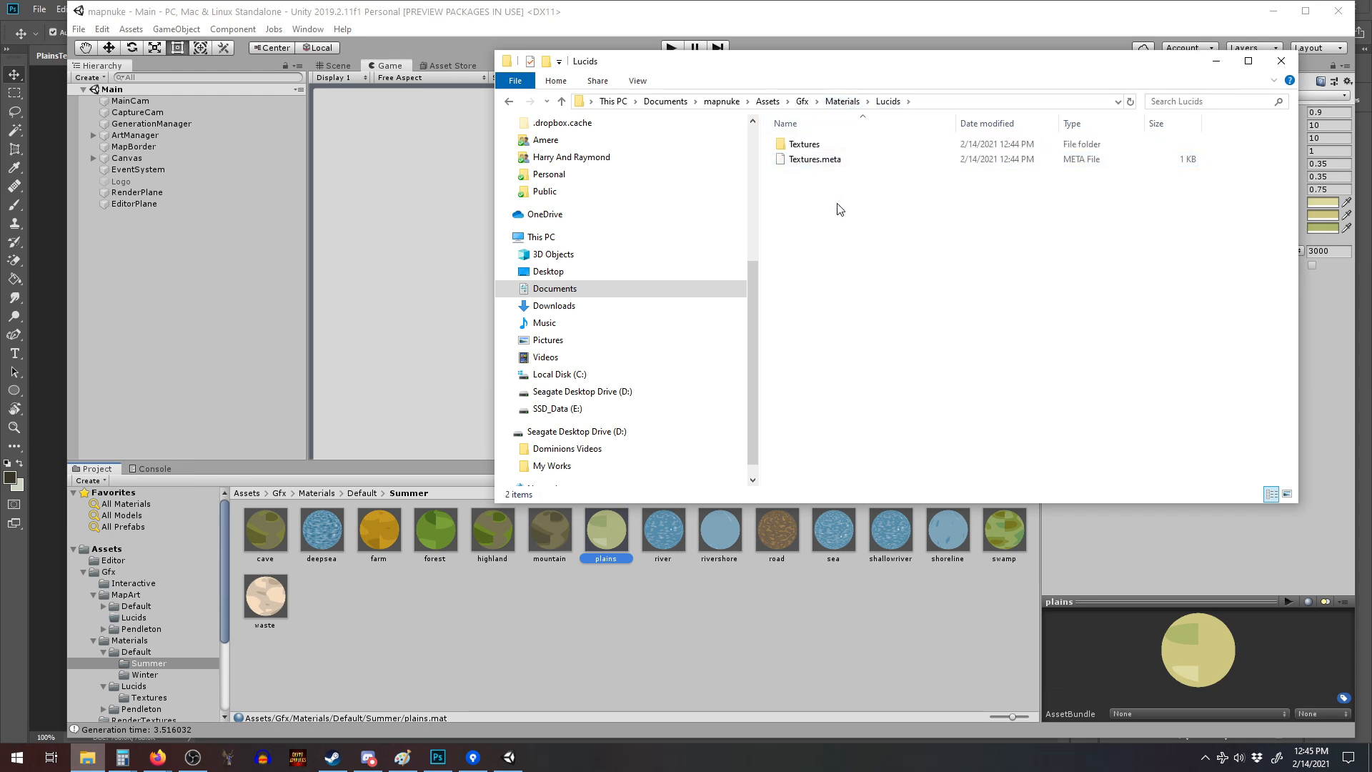
pyautogui.hotkey('ctrl', 'v')
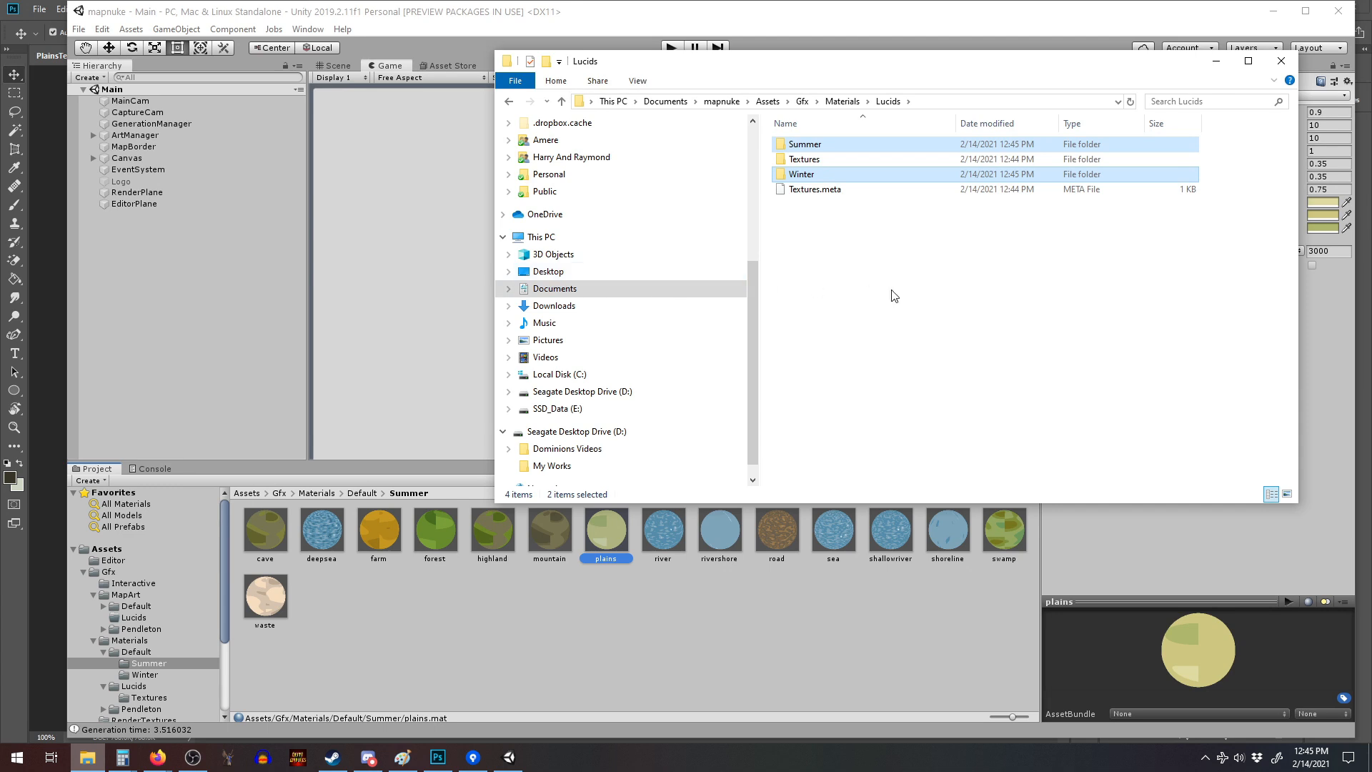
pyautogui.click(908, 307)
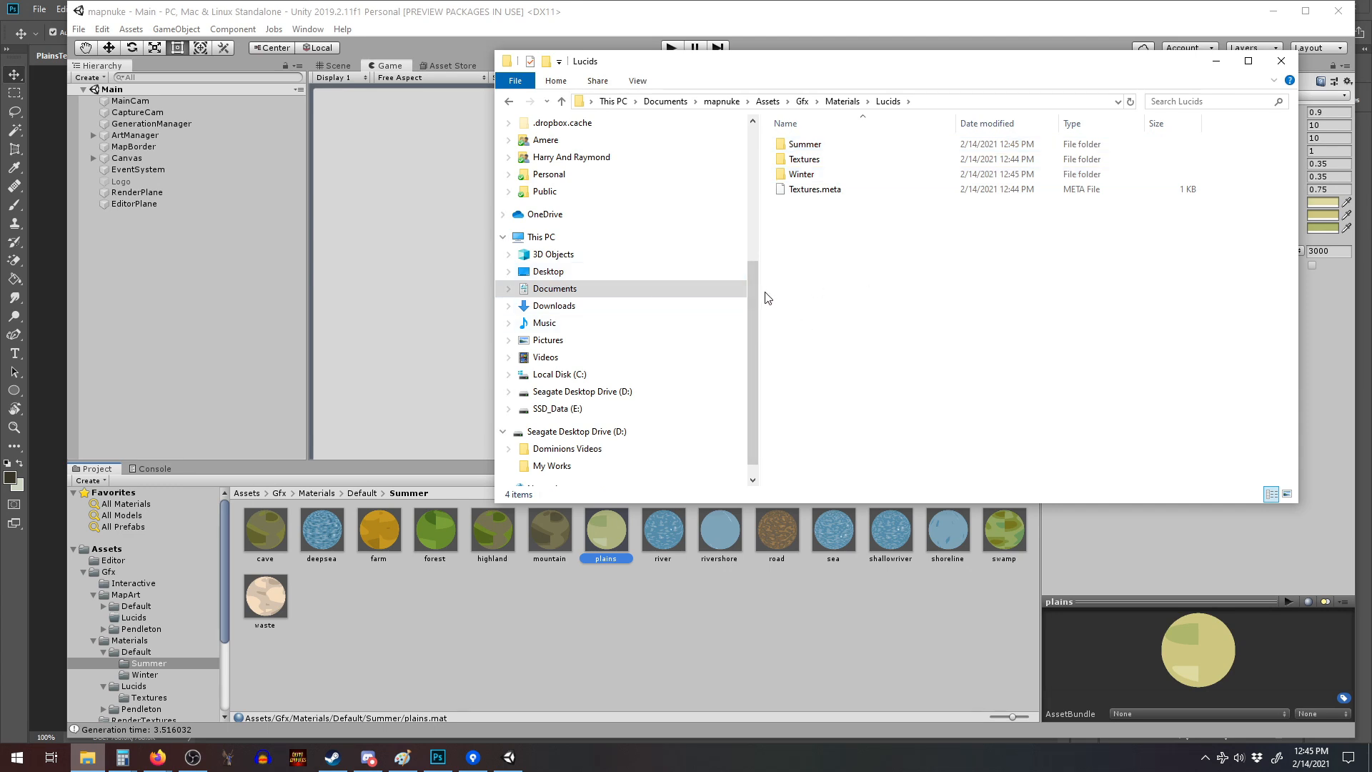
# Switch back to Unity, open the Summer folder of the Lucids materials and select its plains material.
pyautogui.click(391, 377)
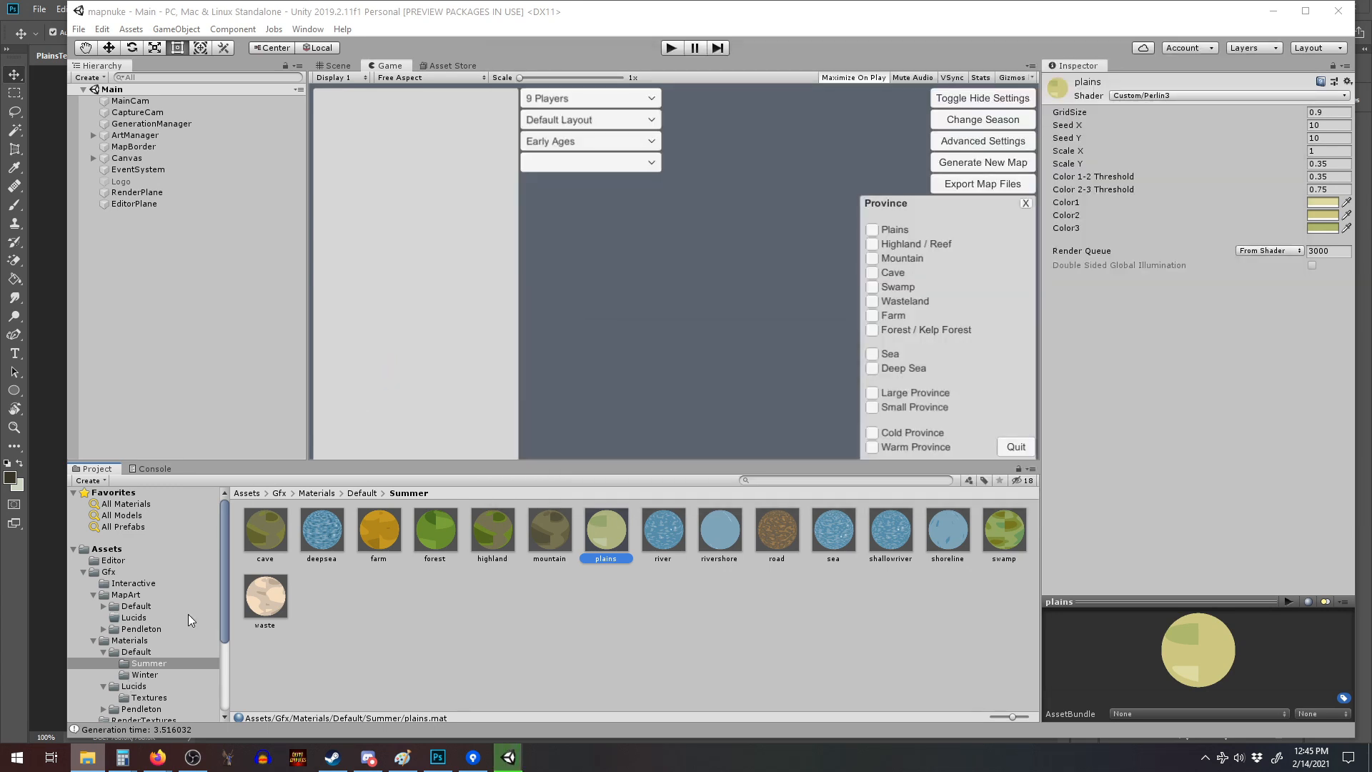
pyautogui.scroll(-3, 150, 654)
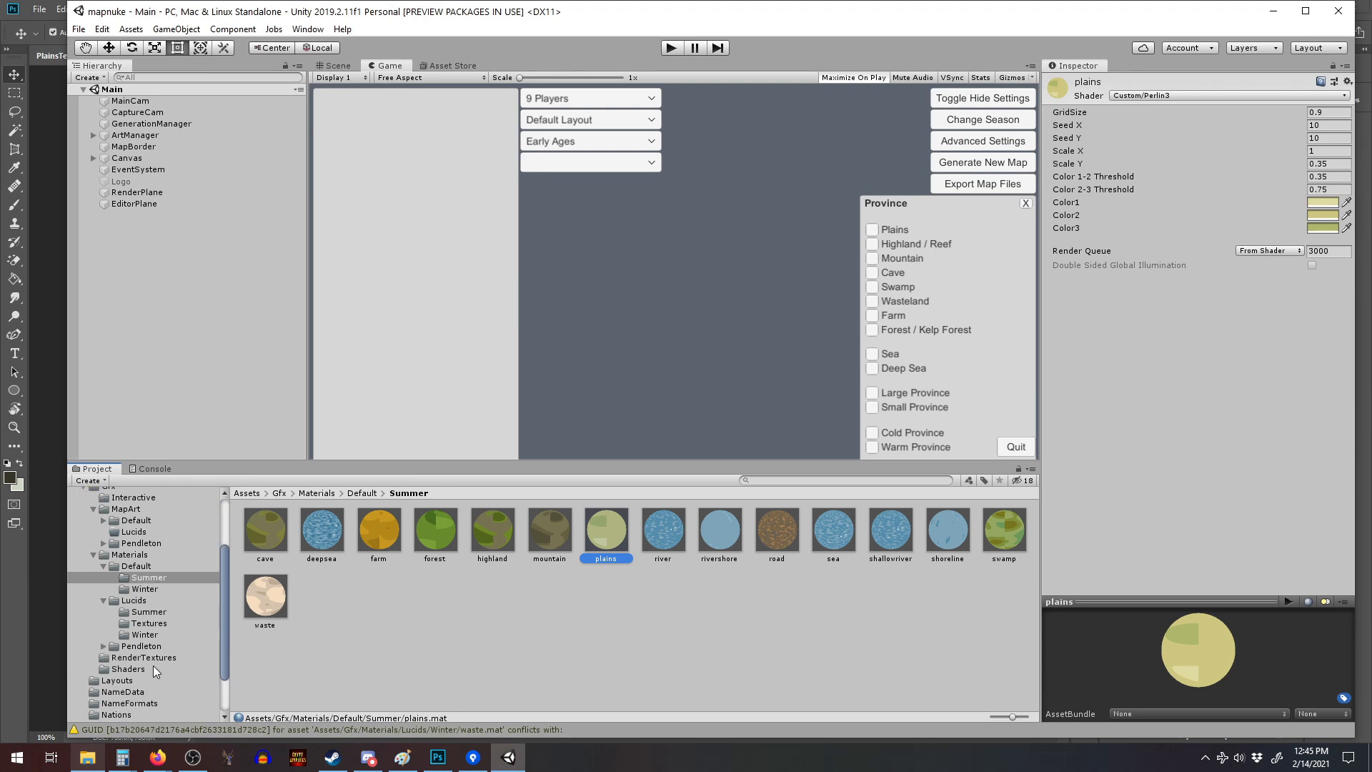
pyautogui.click(128, 616)
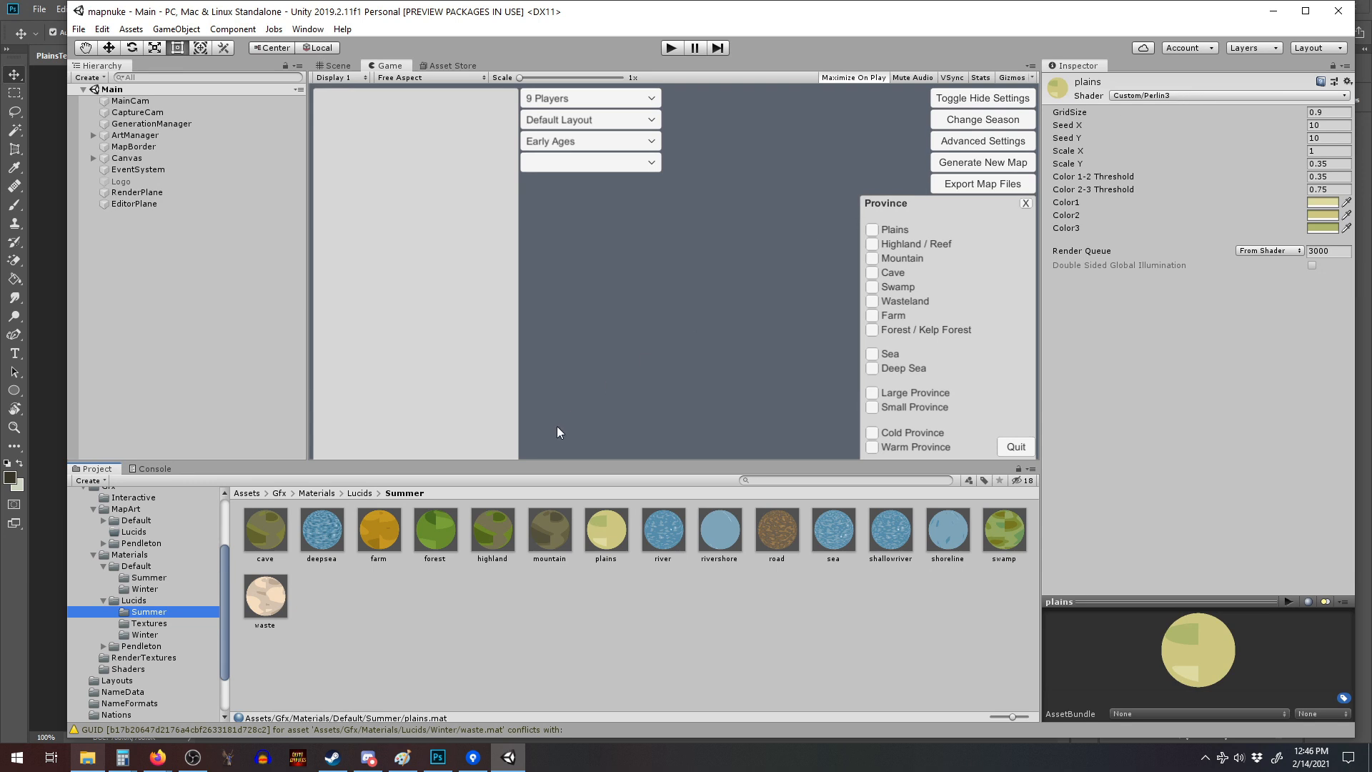
pyautogui.click(606, 530)
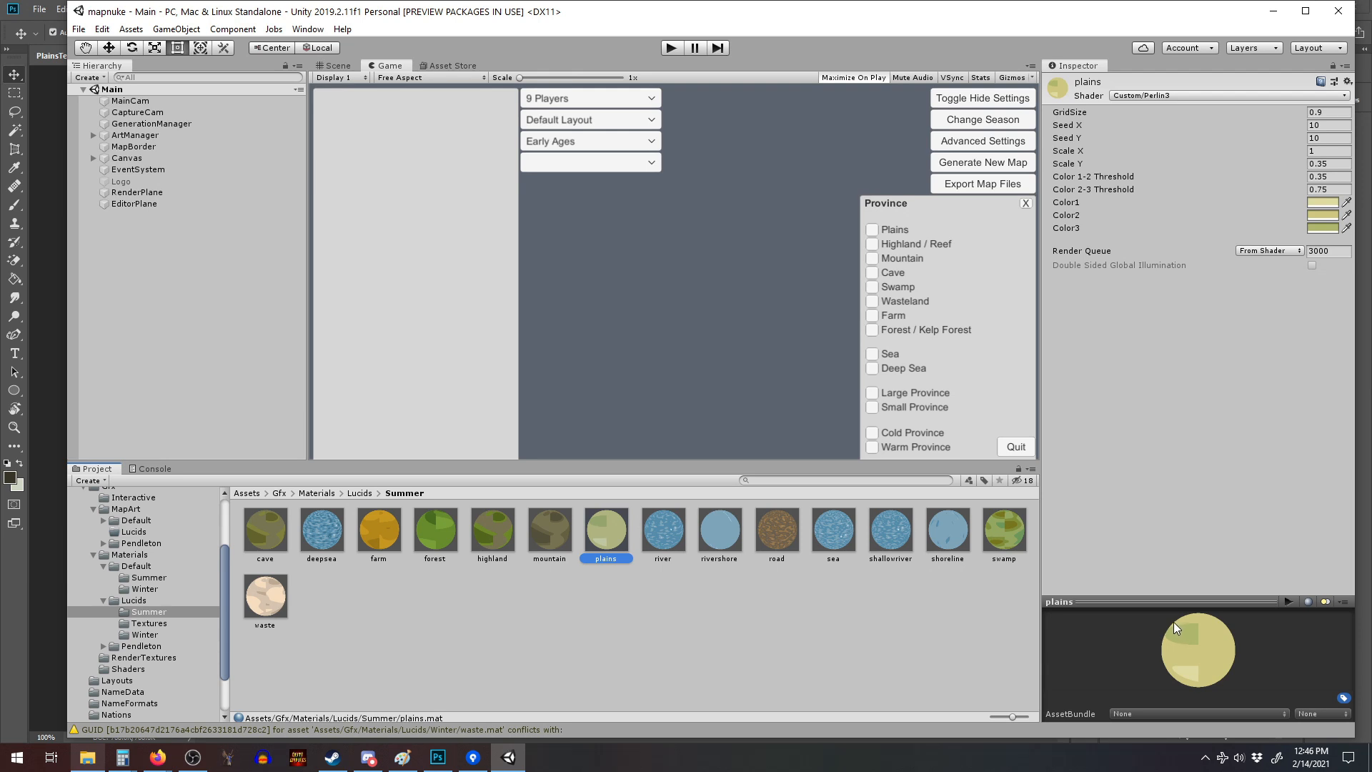
# View the plains texture in Photoshop, return to Unity and examine the plains material's preview on different shapes and from different angles.
pyautogui.click(438, 757)
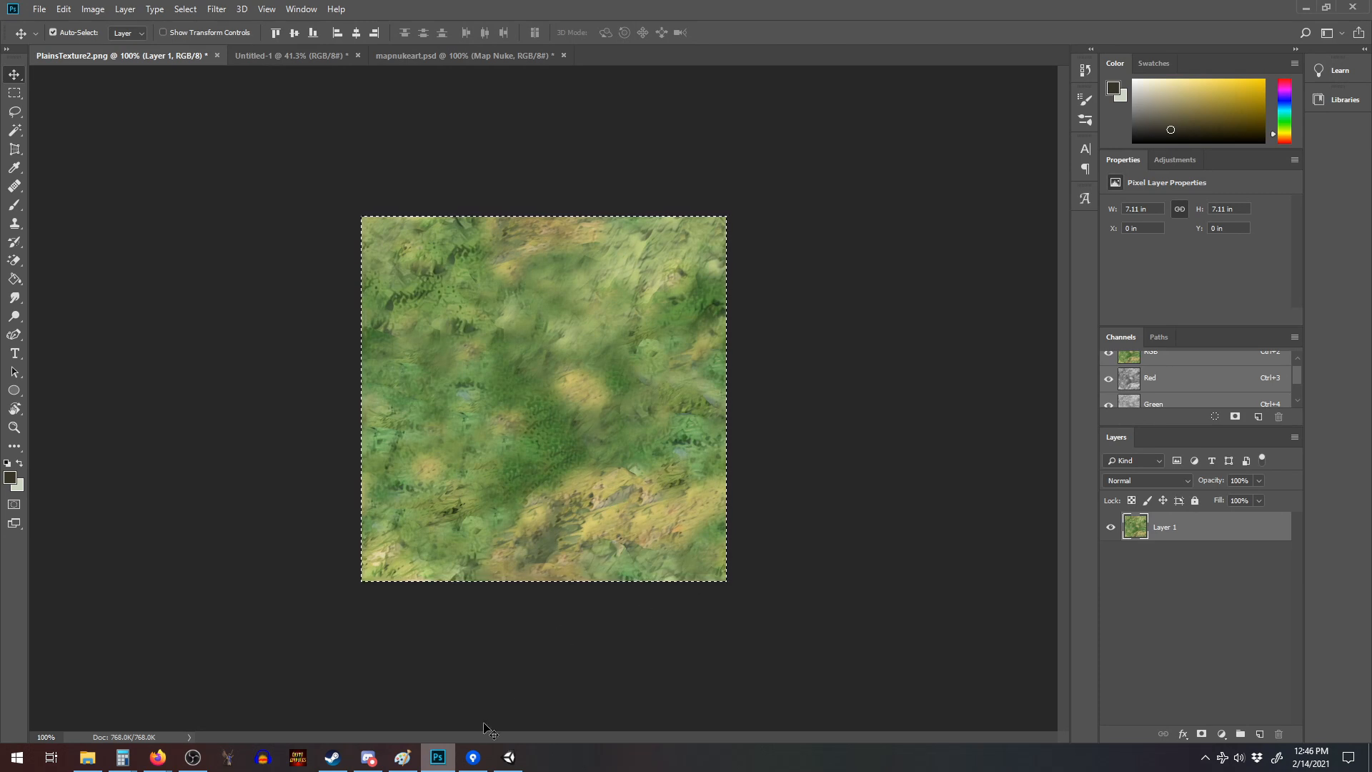
pyautogui.click(509, 756)
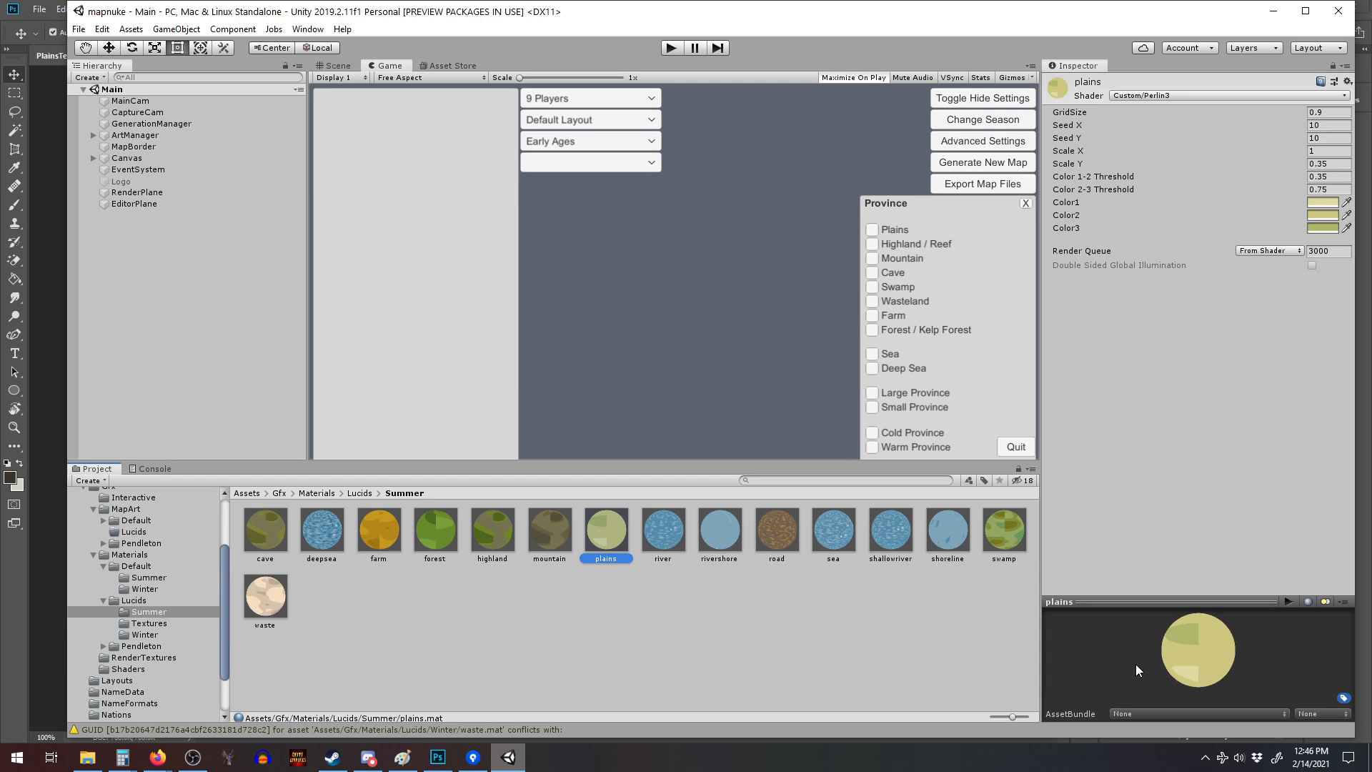
pyautogui.click(1197, 632)
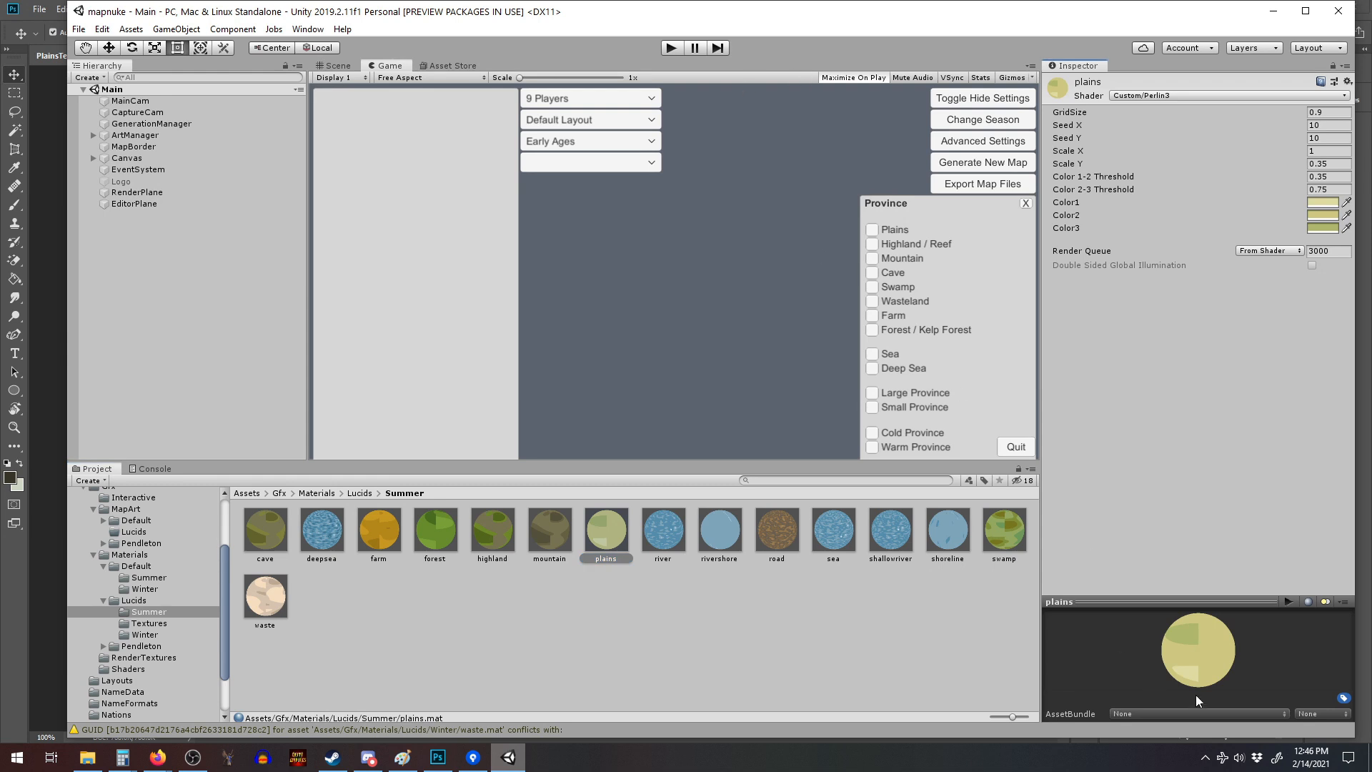
pyautogui.click(1309, 602)
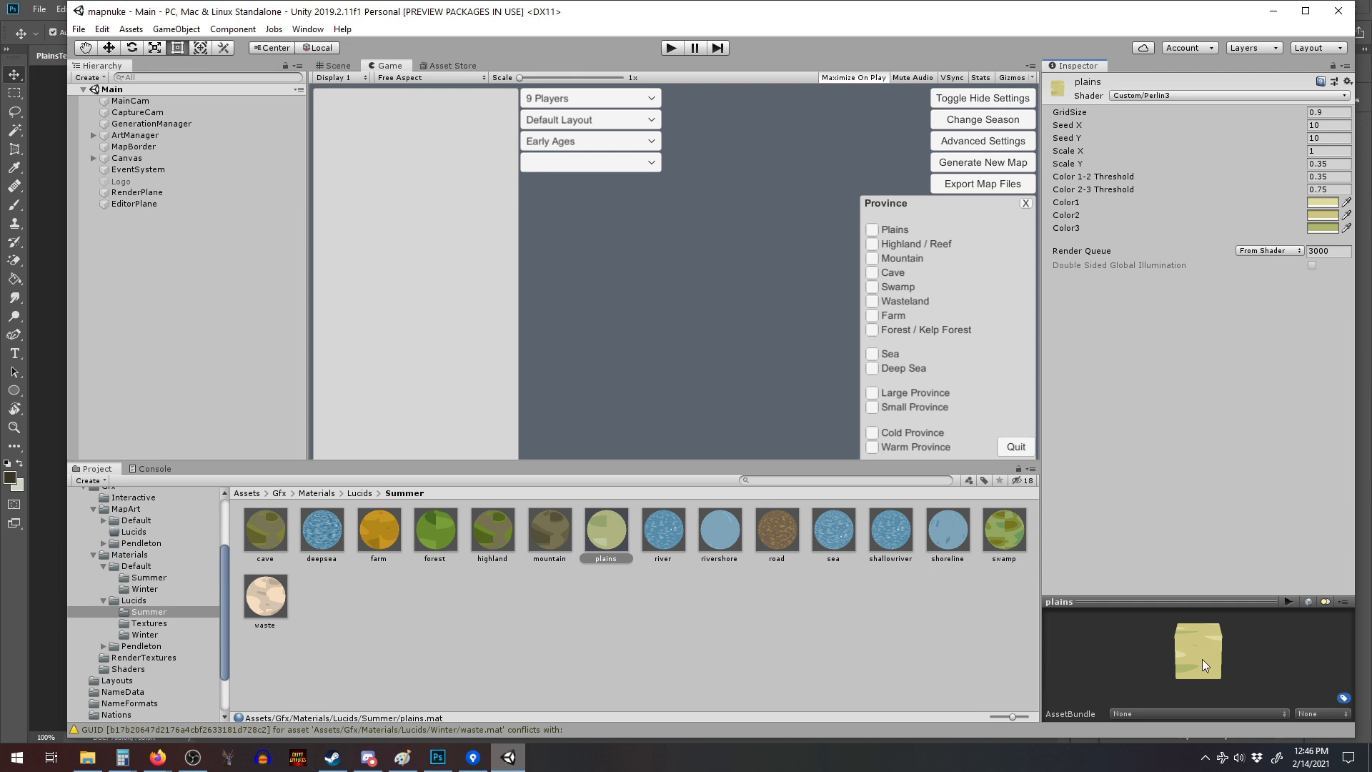
pyautogui.moveTo(1149, 659); pyautogui.dragTo(1285, 620)
pyautogui.click(1308, 603)
pyautogui.click(1309, 602)
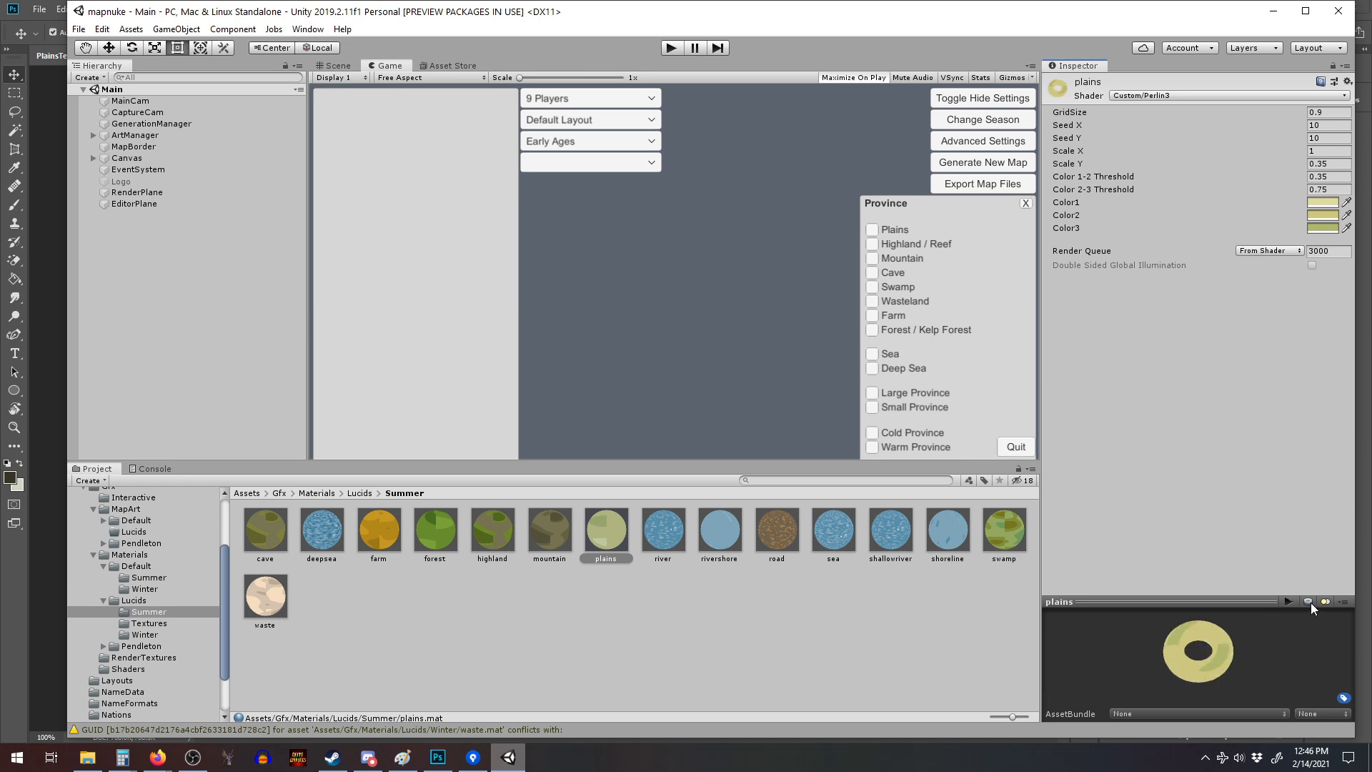
pyautogui.click(1308, 602)
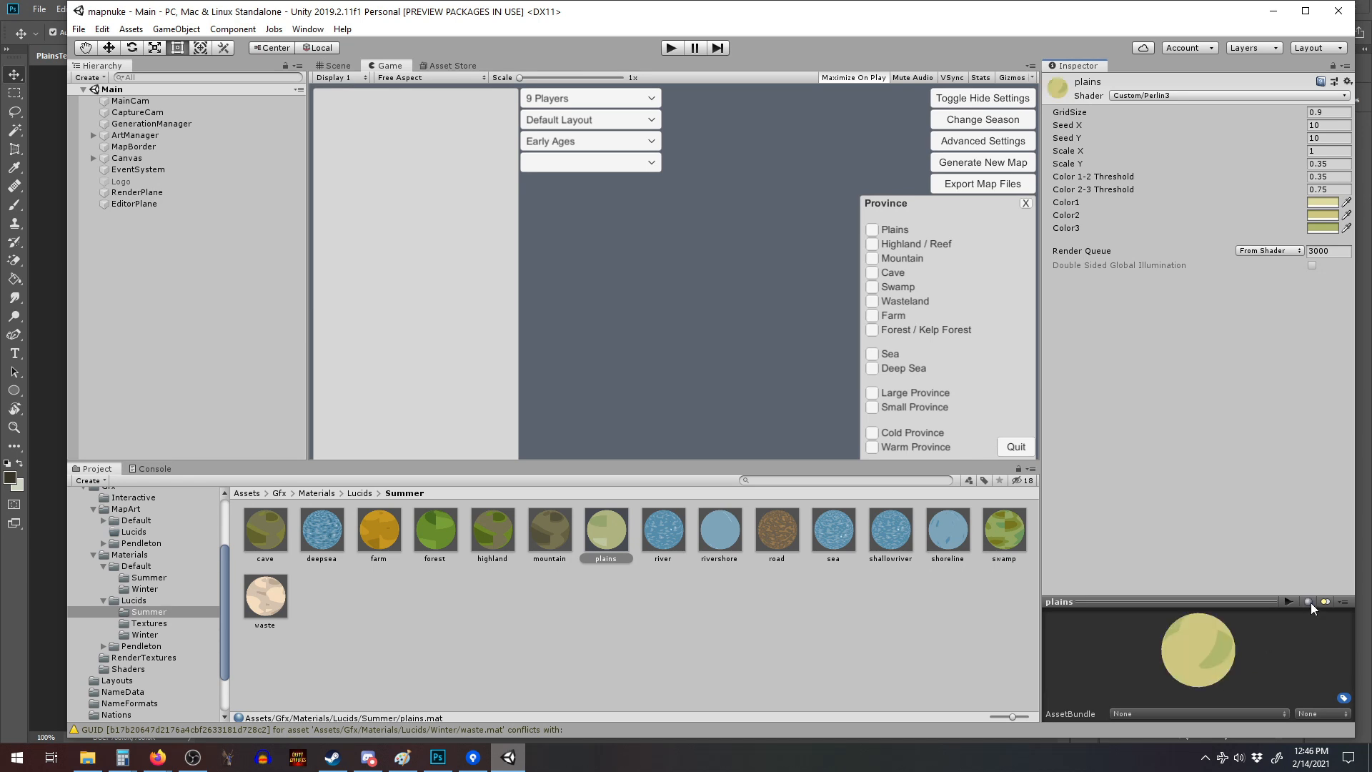
pyautogui.moveTo(1302, 646); pyautogui.dragTo(1194, 627)
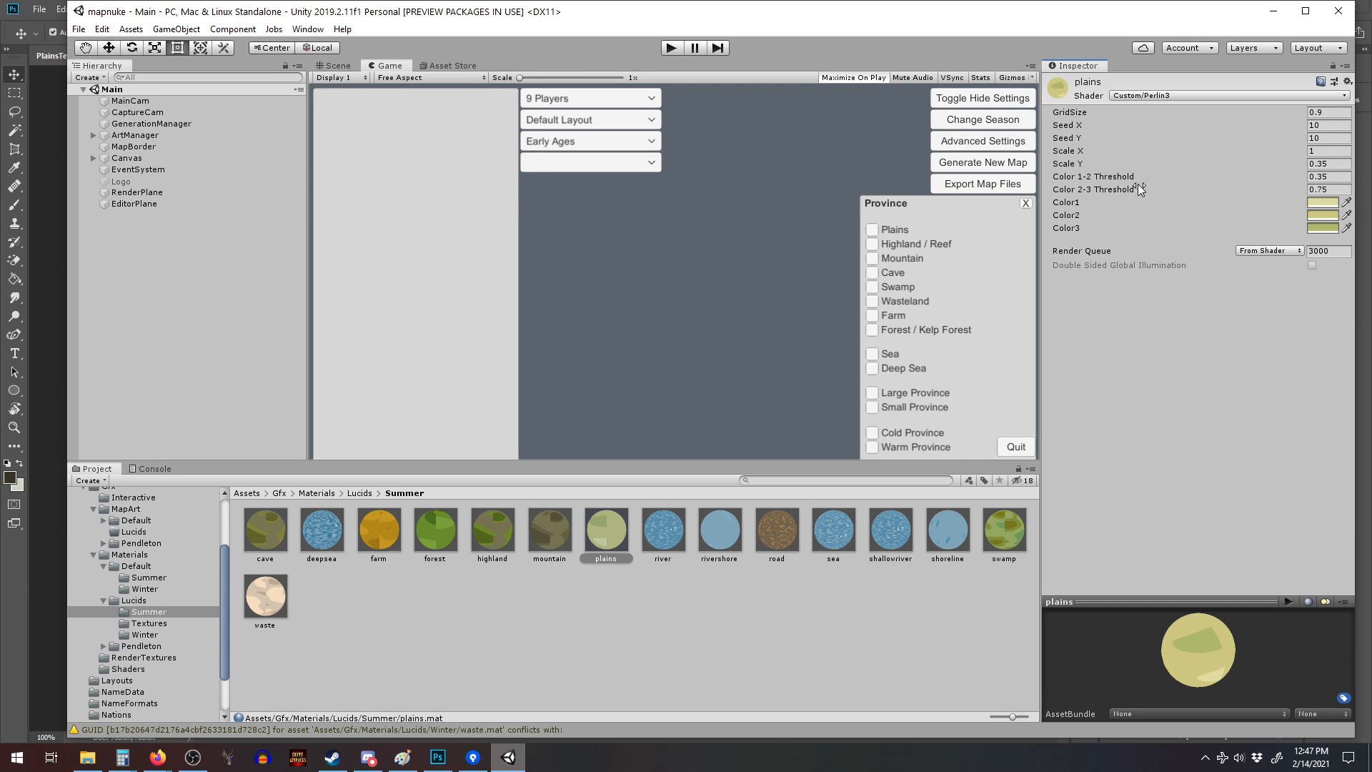
# Set the plains material's Color1 to pink DFADA0 and Color2 to blue 7F9DCE, and rotate its preview.
pyautogui.click(1333, 203)
pyautogui.click(162, 119)
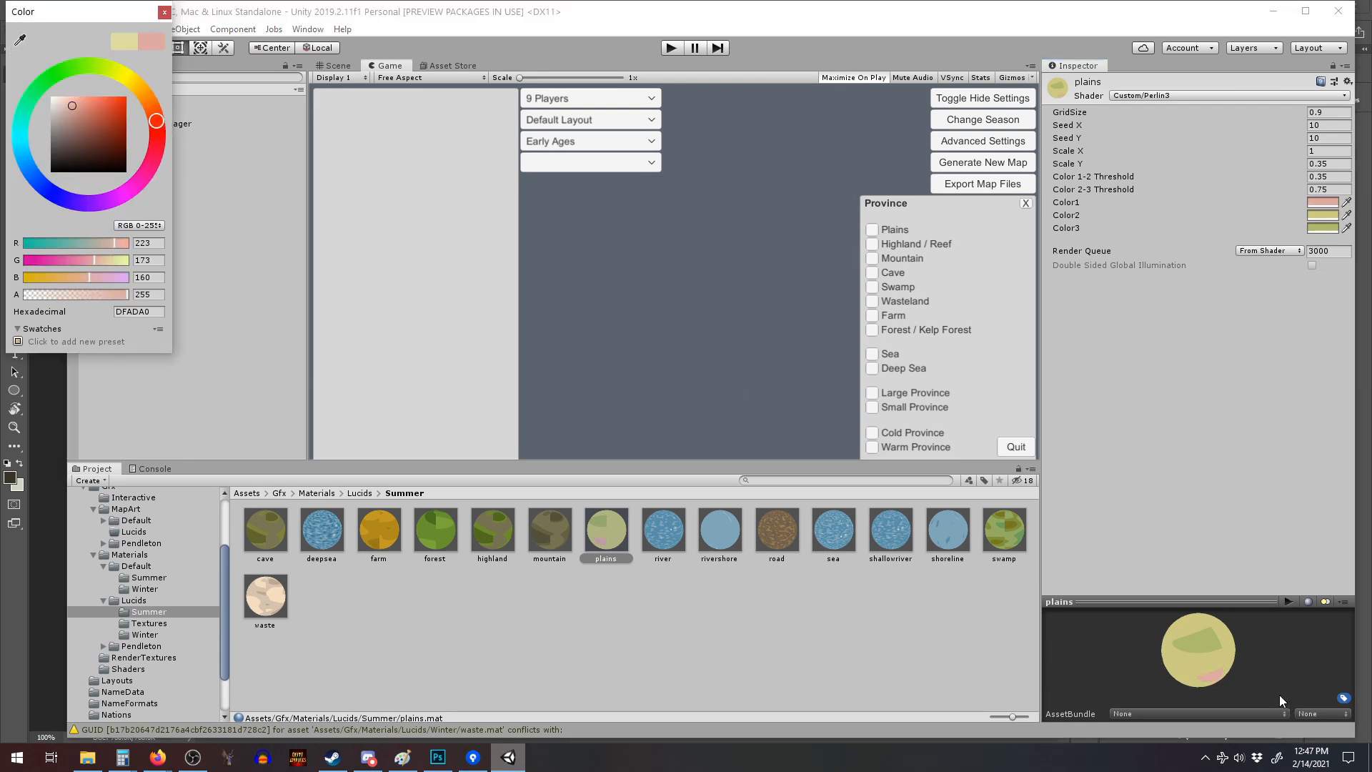
pyautogui.click(1331, 215)
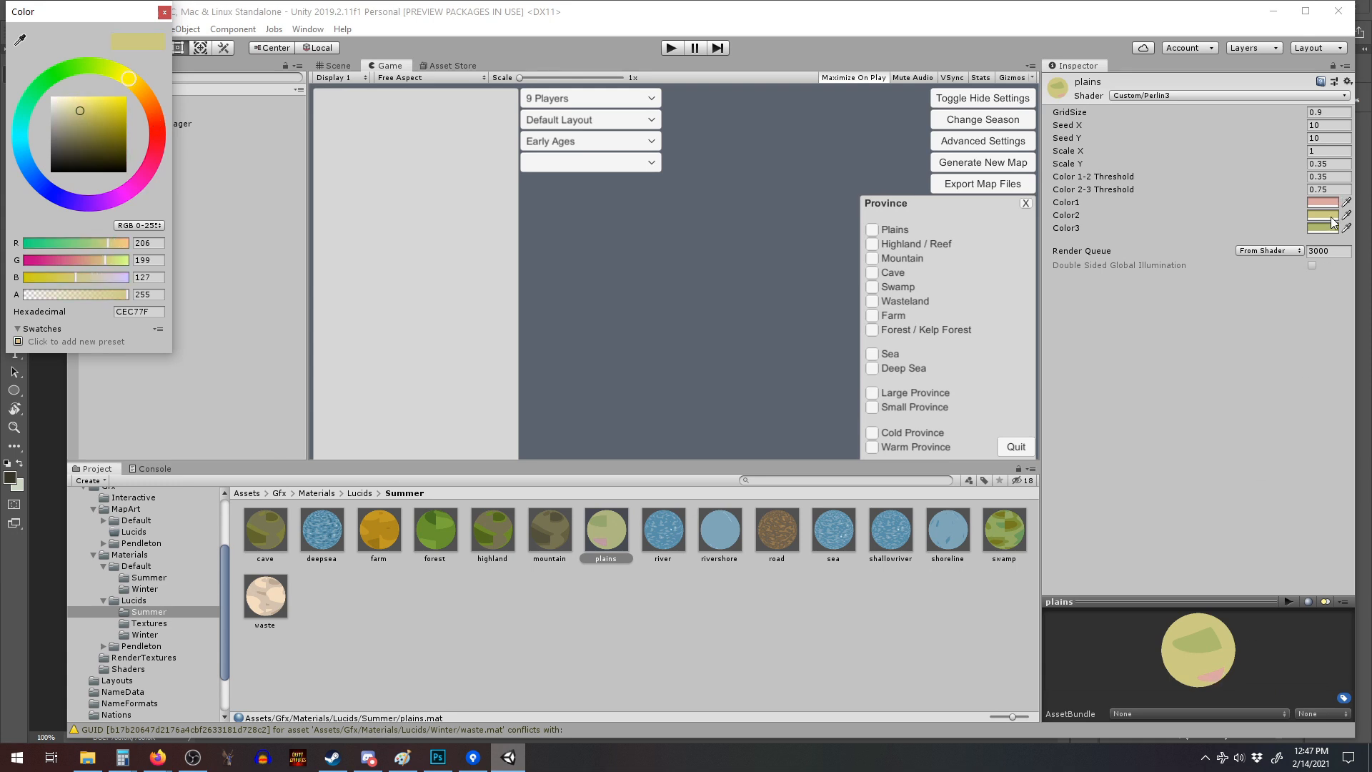
pyautogui.click(29, 180)
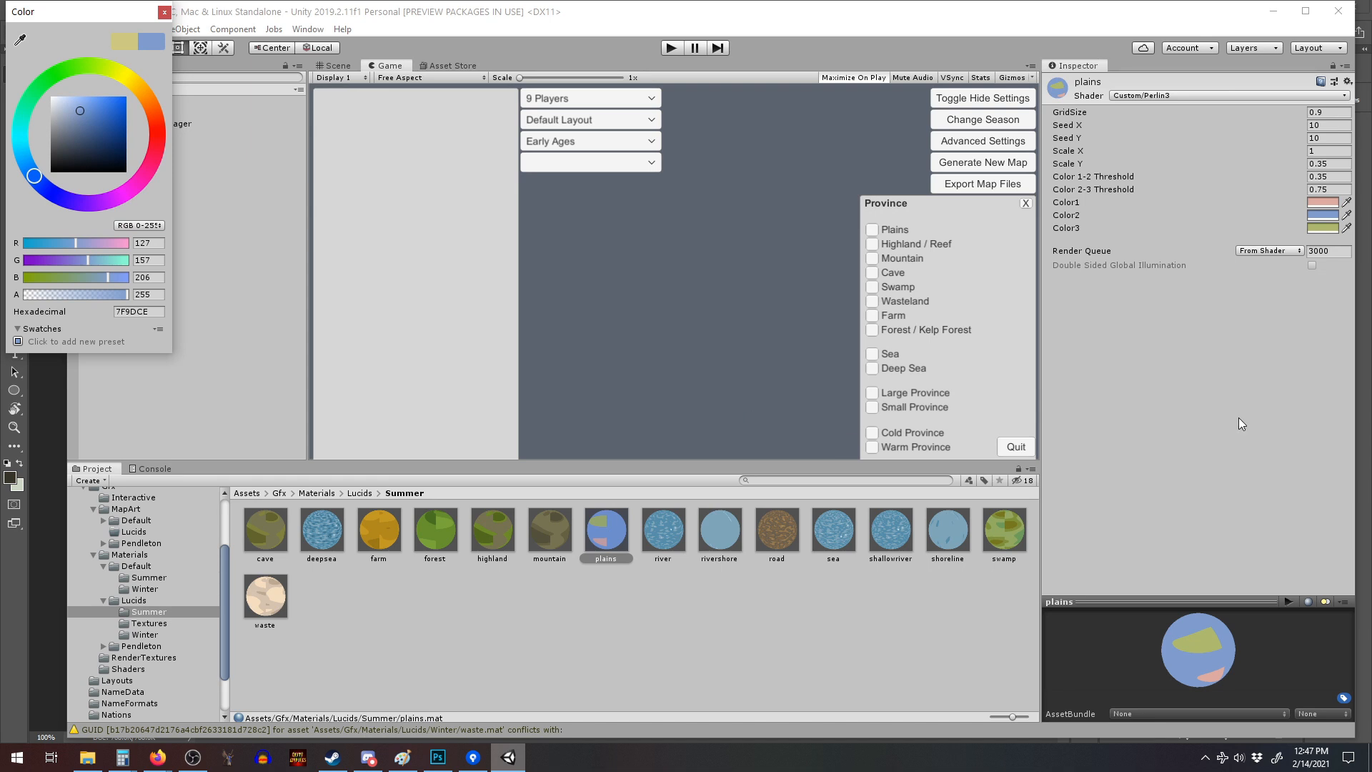
pyautogui.moveTo(1211, 649)
pyautogui.mouseDown()
pyautogui.moveTo(1122, 627)
pyautogui.moveTo(1259, 640)
pyautogui.moveTo(1254, 670)
pyautogui.moveTo(1204, 635)
pyautogui.mouseUp()
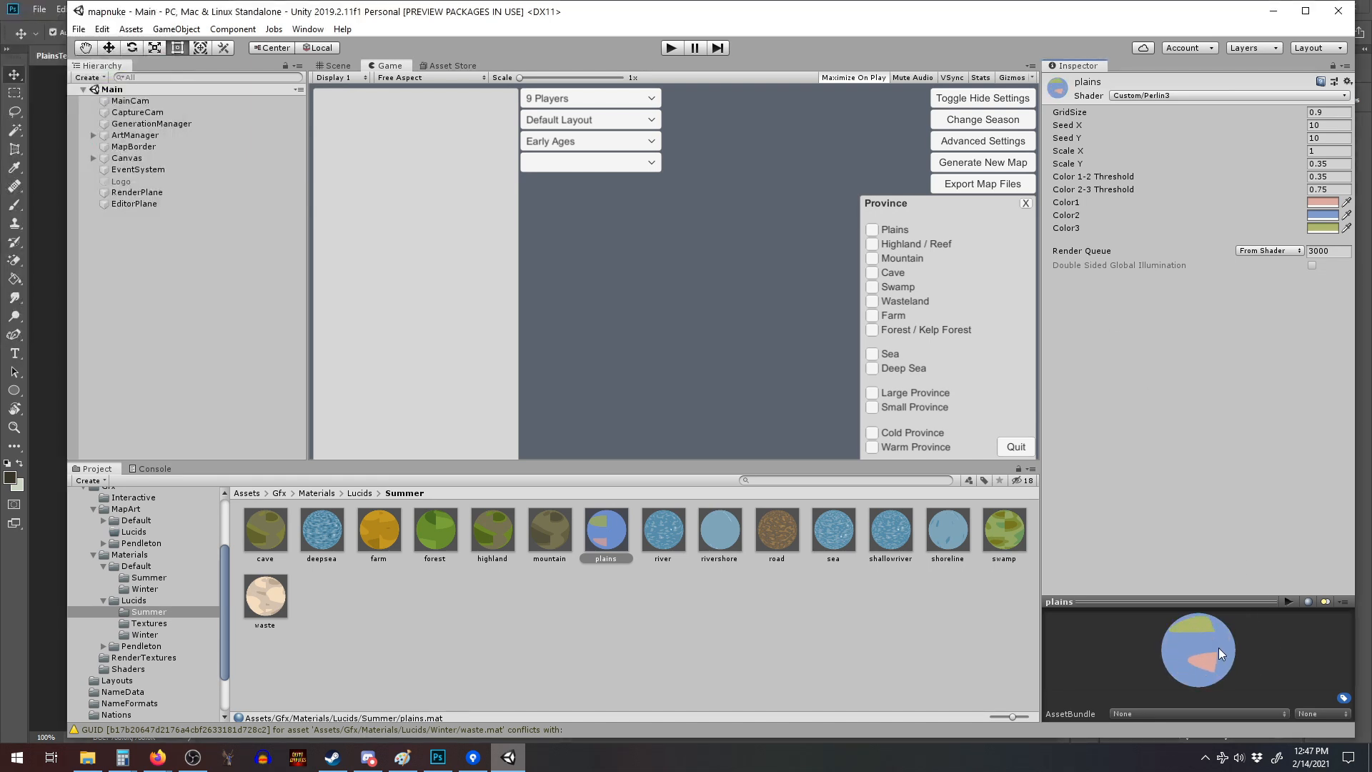
# Set the plains material's Color 1-2 Threshold to 0.5.
pyautogui.click(1323, 177)
pyautogui.click(1338, 177)
pyautogui.write('.5')
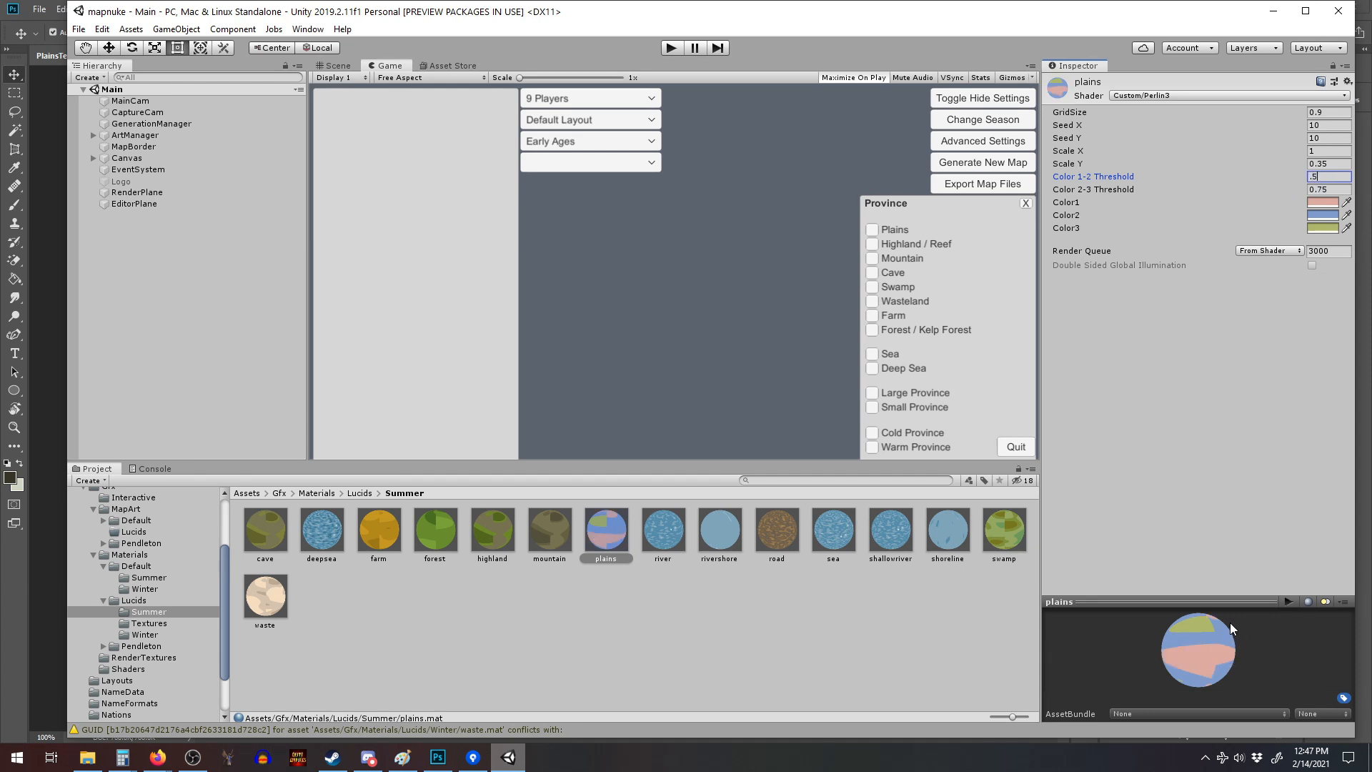
pyautogui.press('Return')
# Change the shader of the Lucids Summer plains material to Custom/Texture.
pyautogui.click(1156, 97)
pyautogui.scroll(-1, 1152, 262)
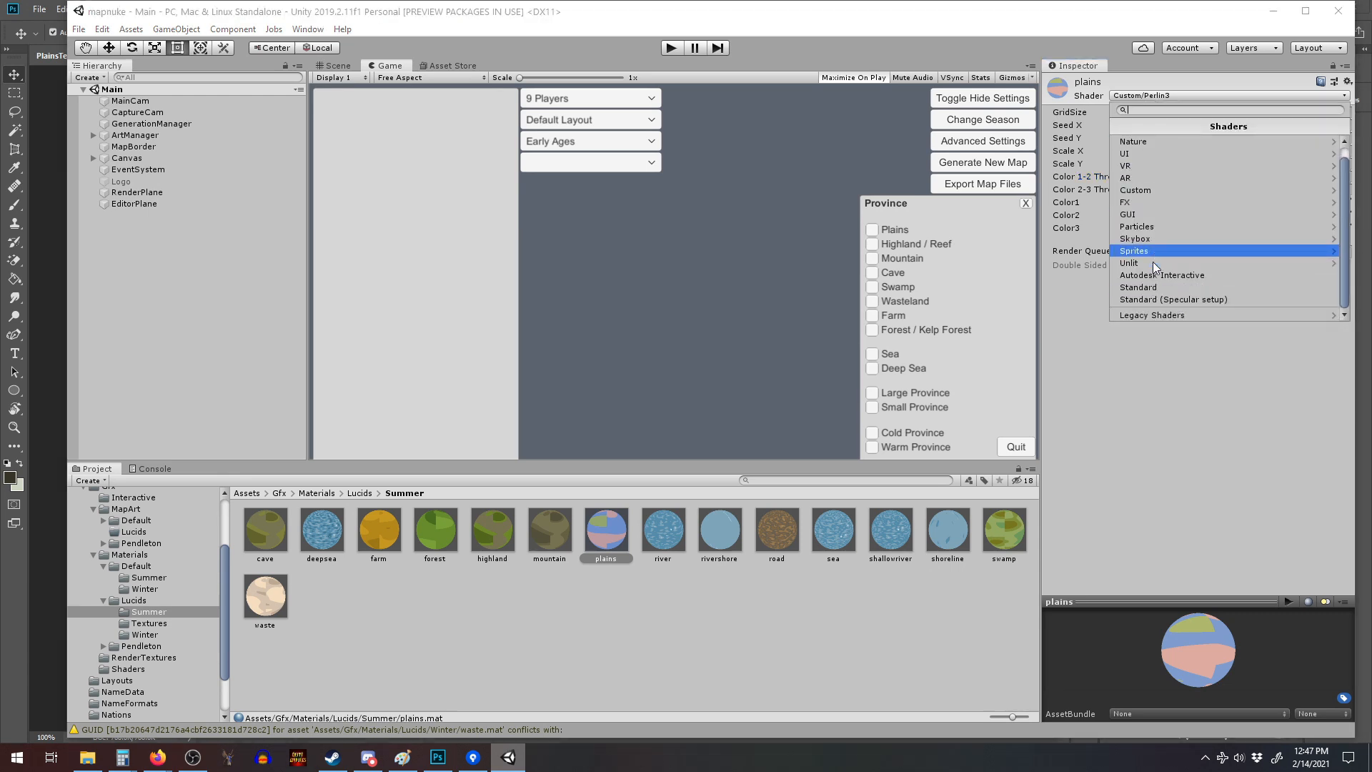
pyautogui.click(1167, 190)
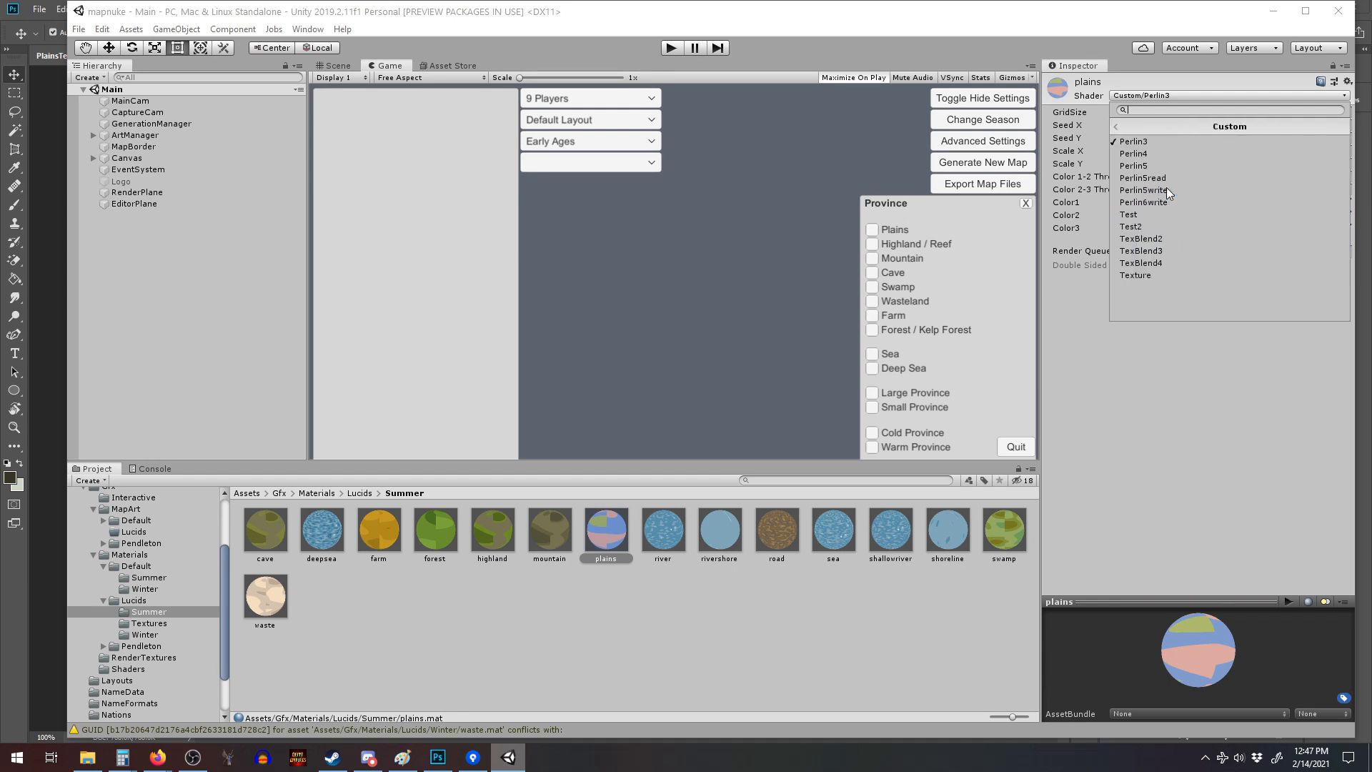
pyautogui.click(1127, 276)
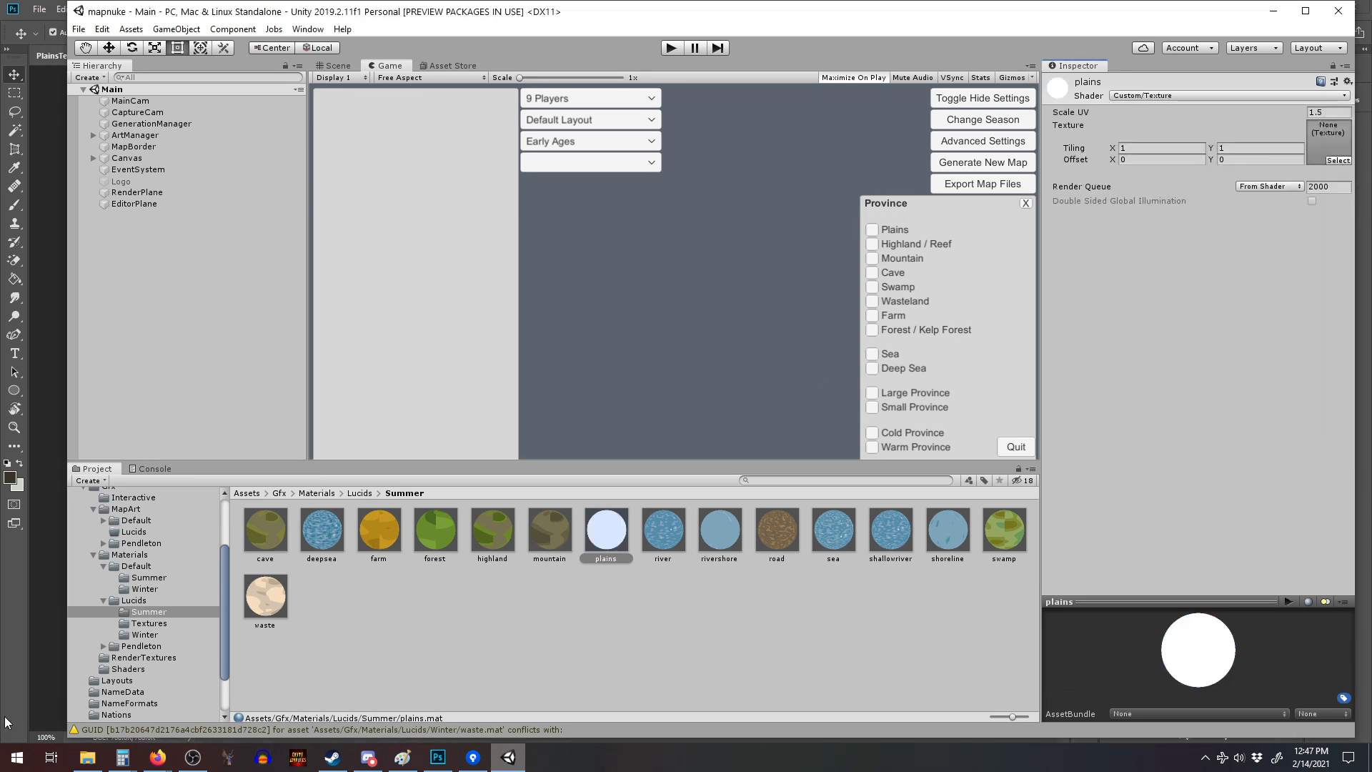
# Assign the green PlainsTexture2 image as the plains material's texture and set Scale UV to 0.15.
pyautogui.click(1338, 161)
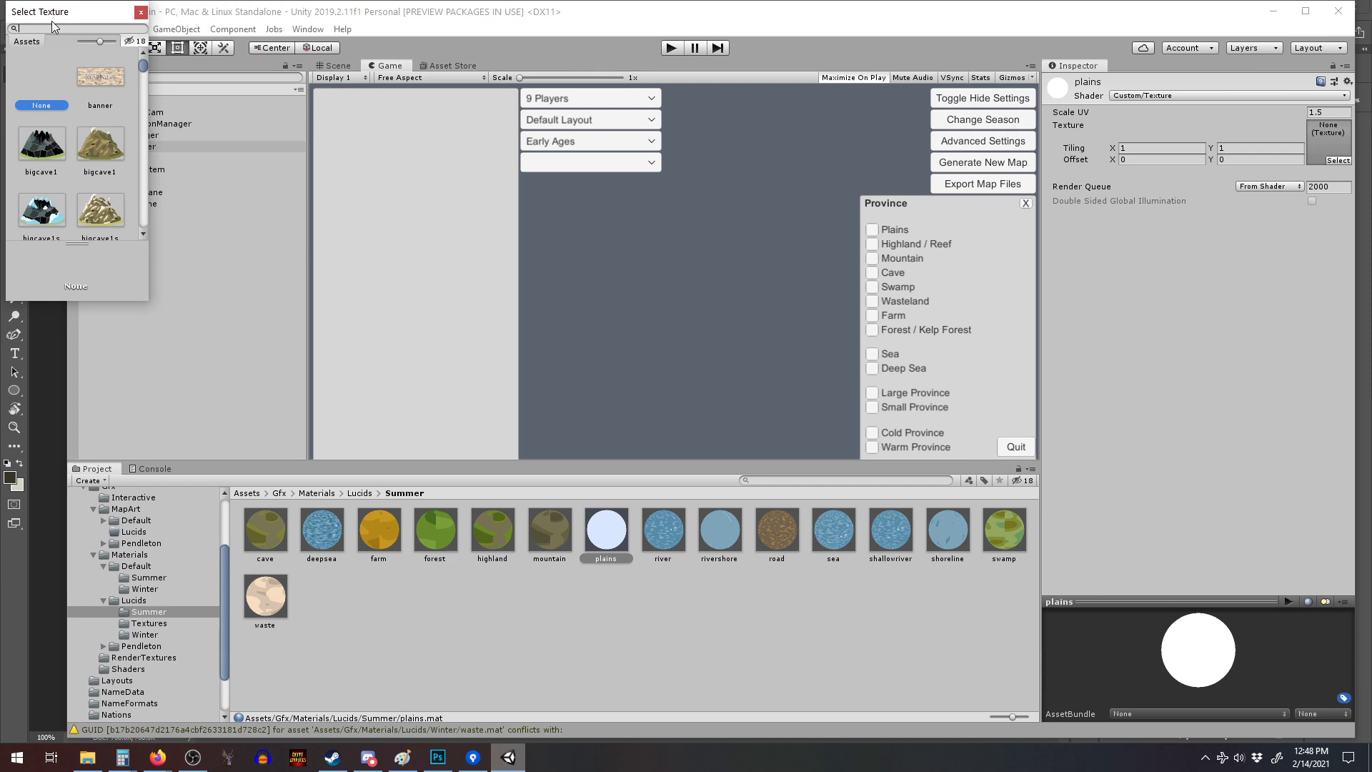
pyautogui.write('plains')
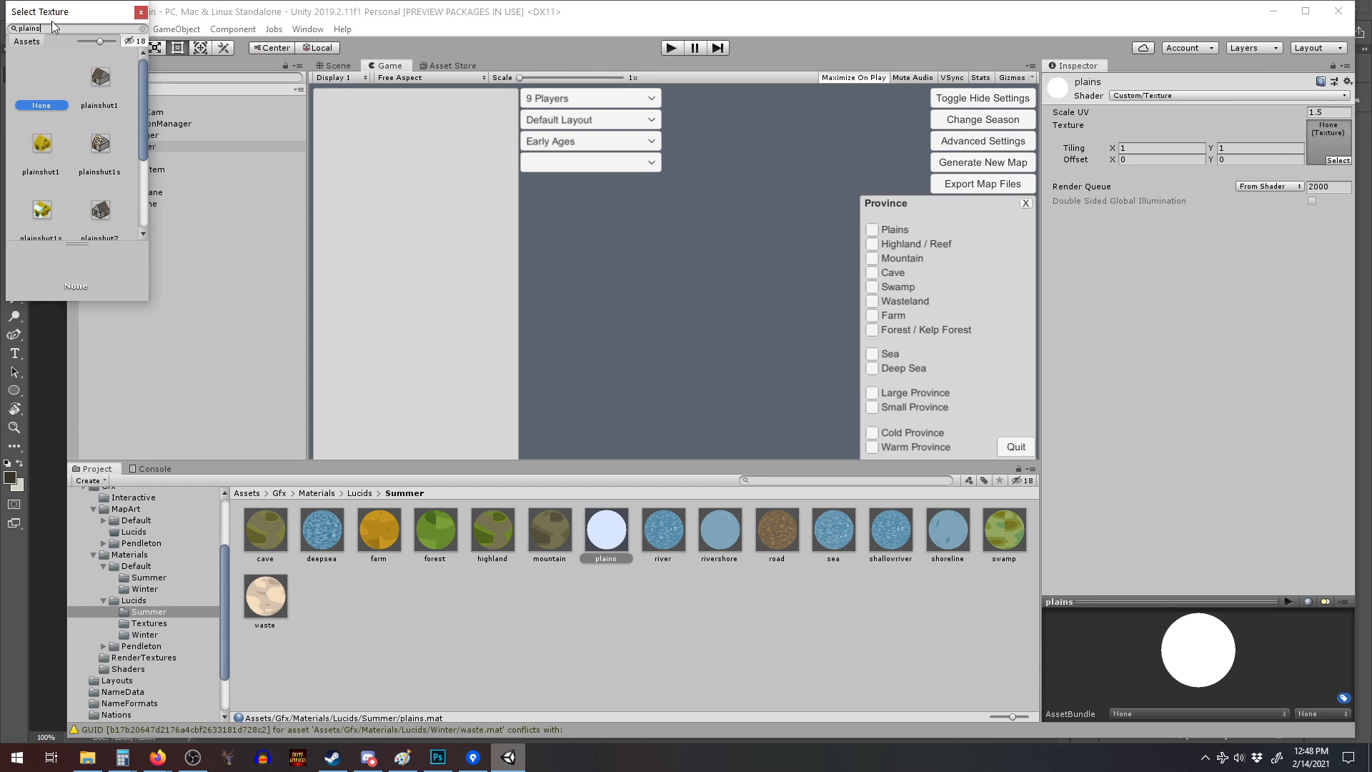
pyautogui.scroll(-2, 86, 134)
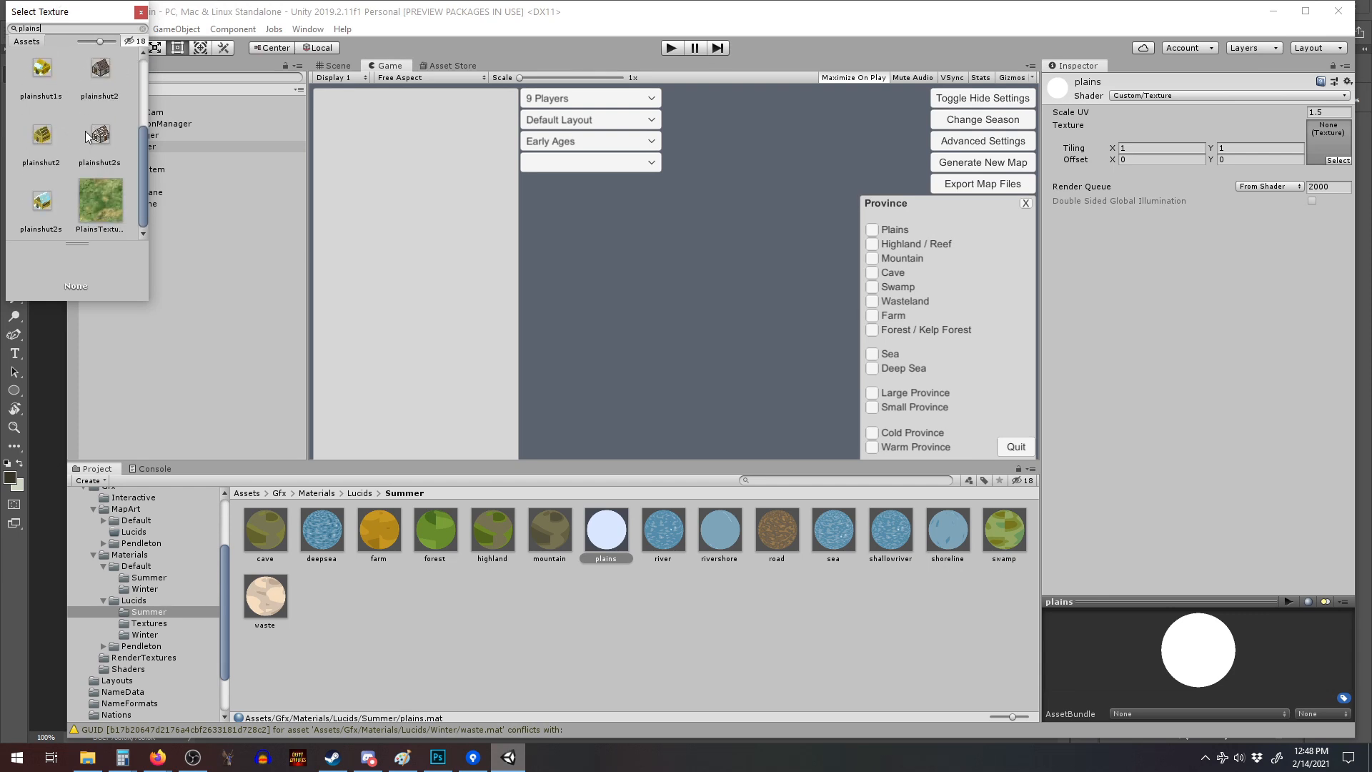
pyautogui.doubleClick(101, 204)
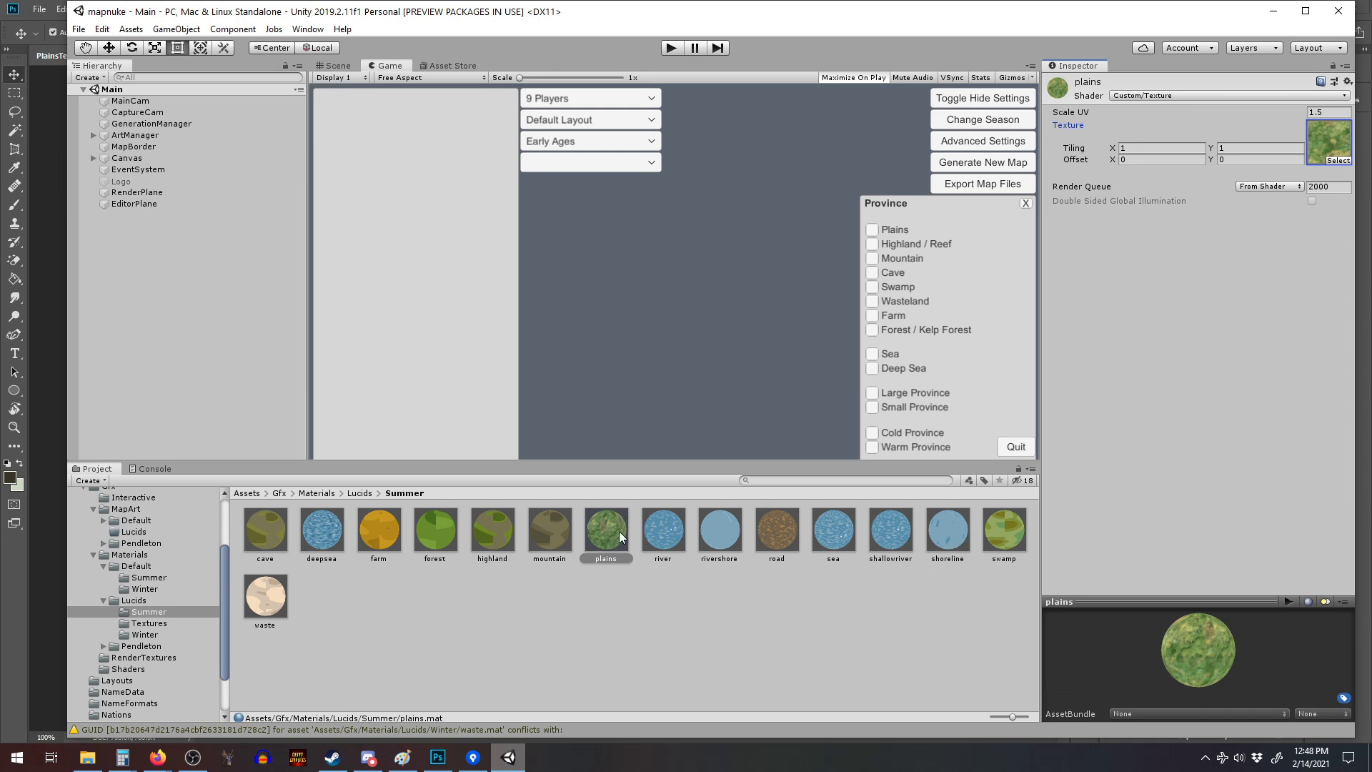
pyautogui.click(1333, 115)
pyautogui.write('.15')
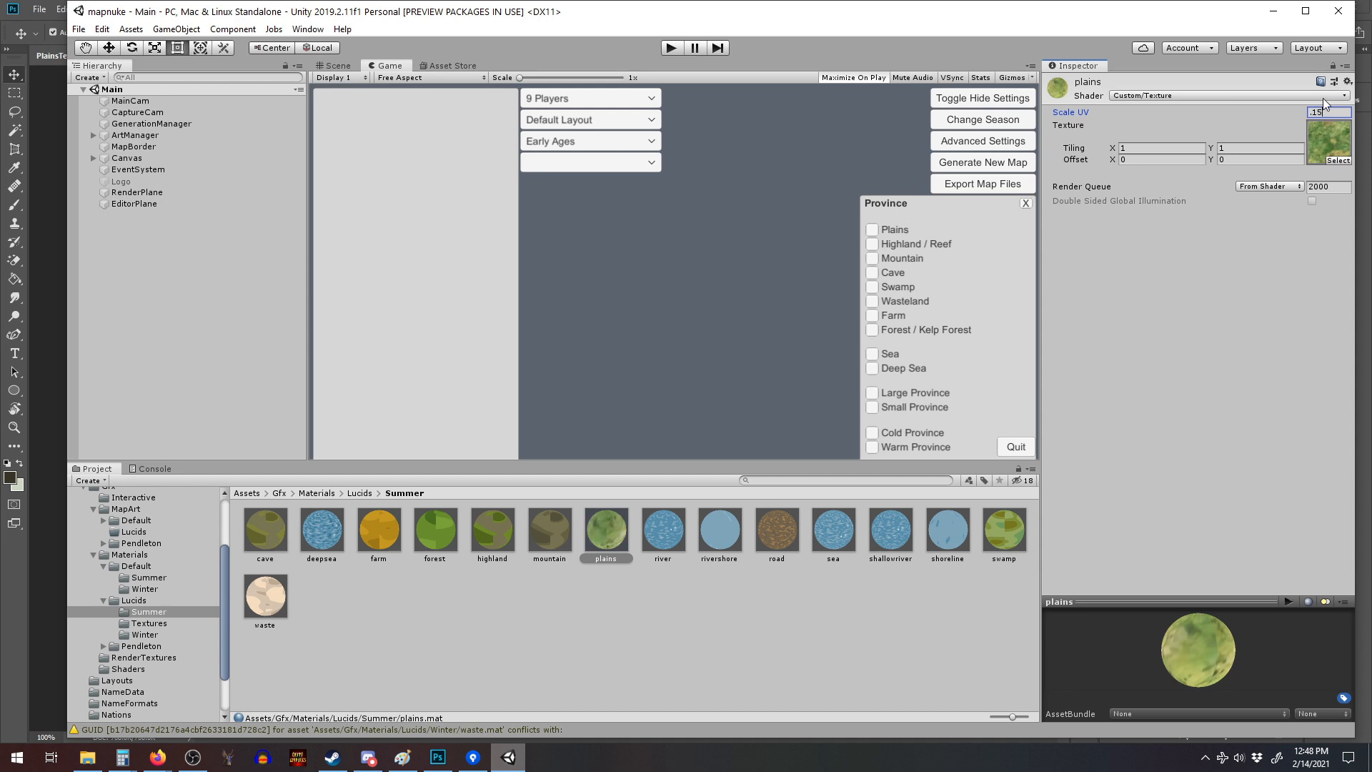
# Run the project, check which map art styles are offered, and stop it again.
pyautogui.click(1259, 238)
pyautogui.click(671, 48)
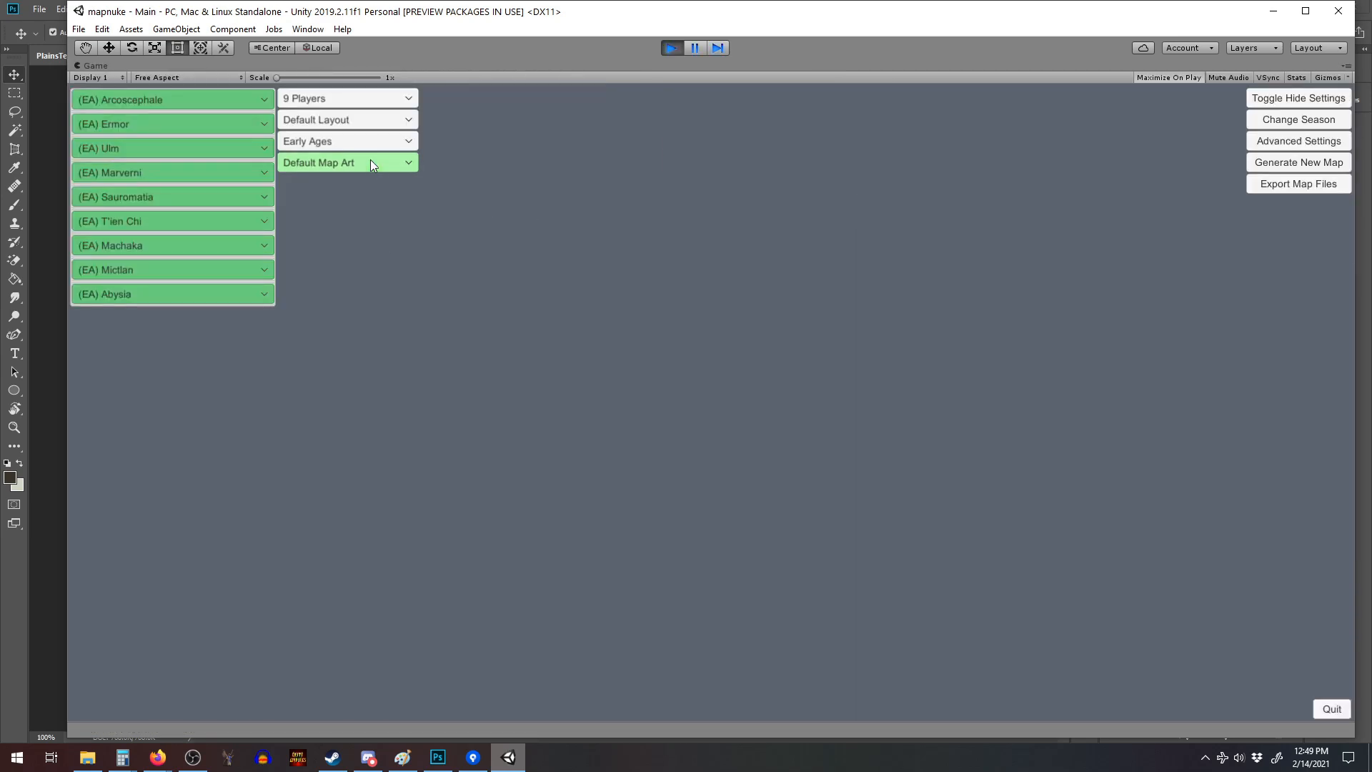
pyautogui.click(370, 161)
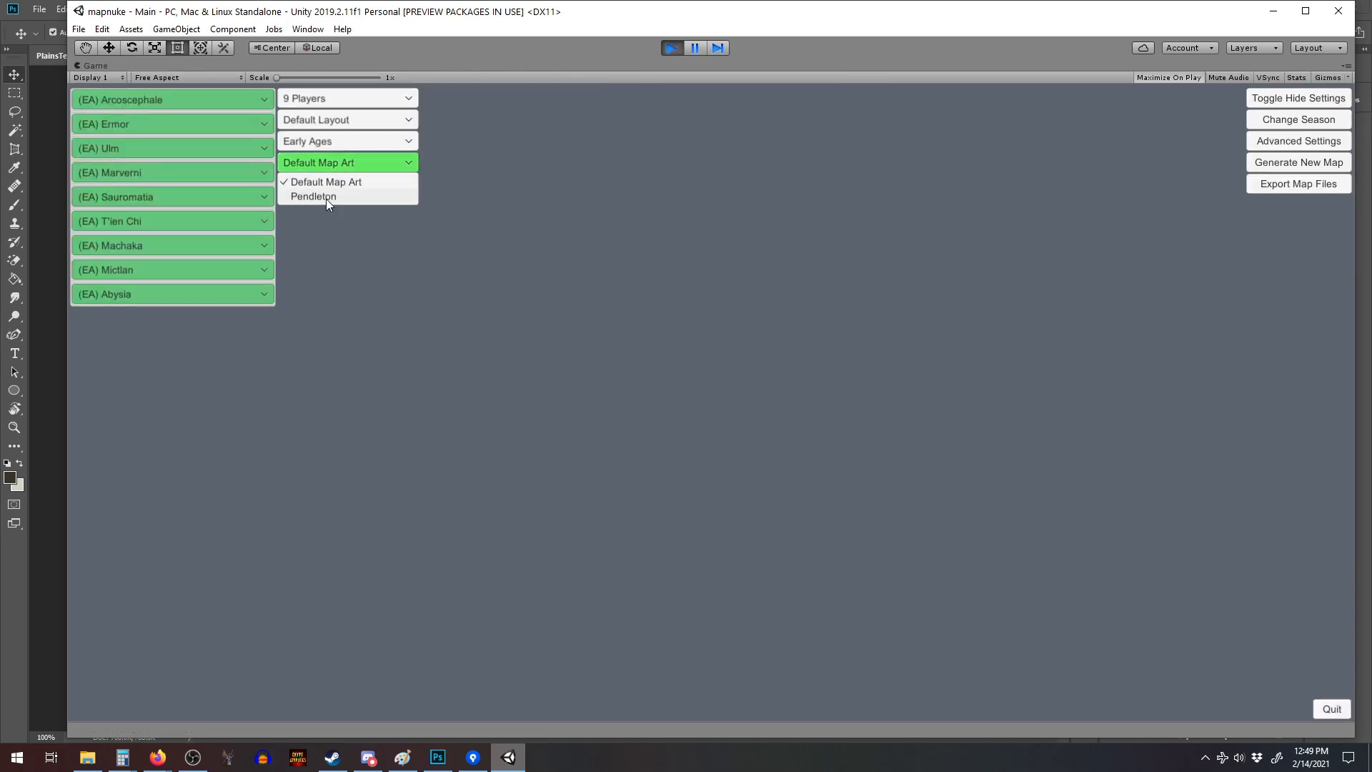
pyautogui.click(676, 47)
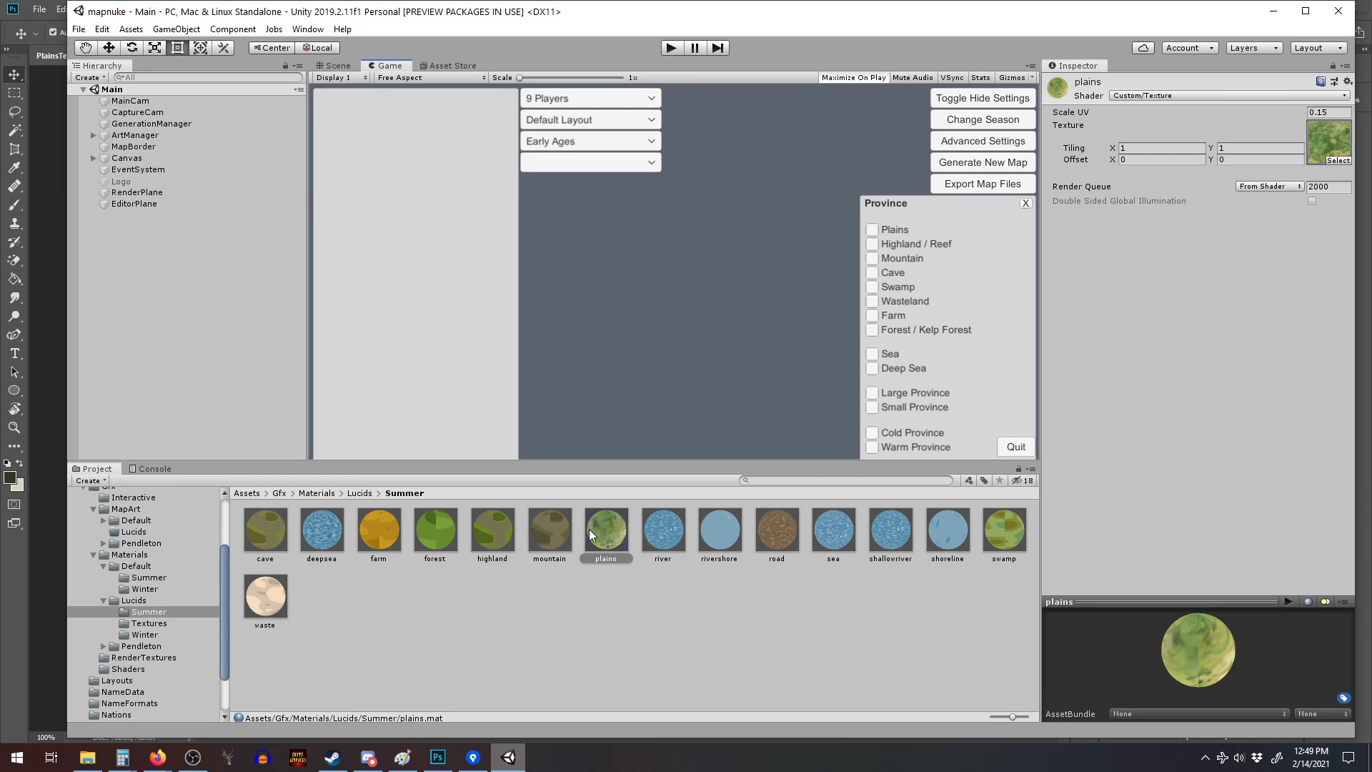
# Duplicate the Default art style under ArtManager's ArtStyles object.
pyautogui.click(93, 136)
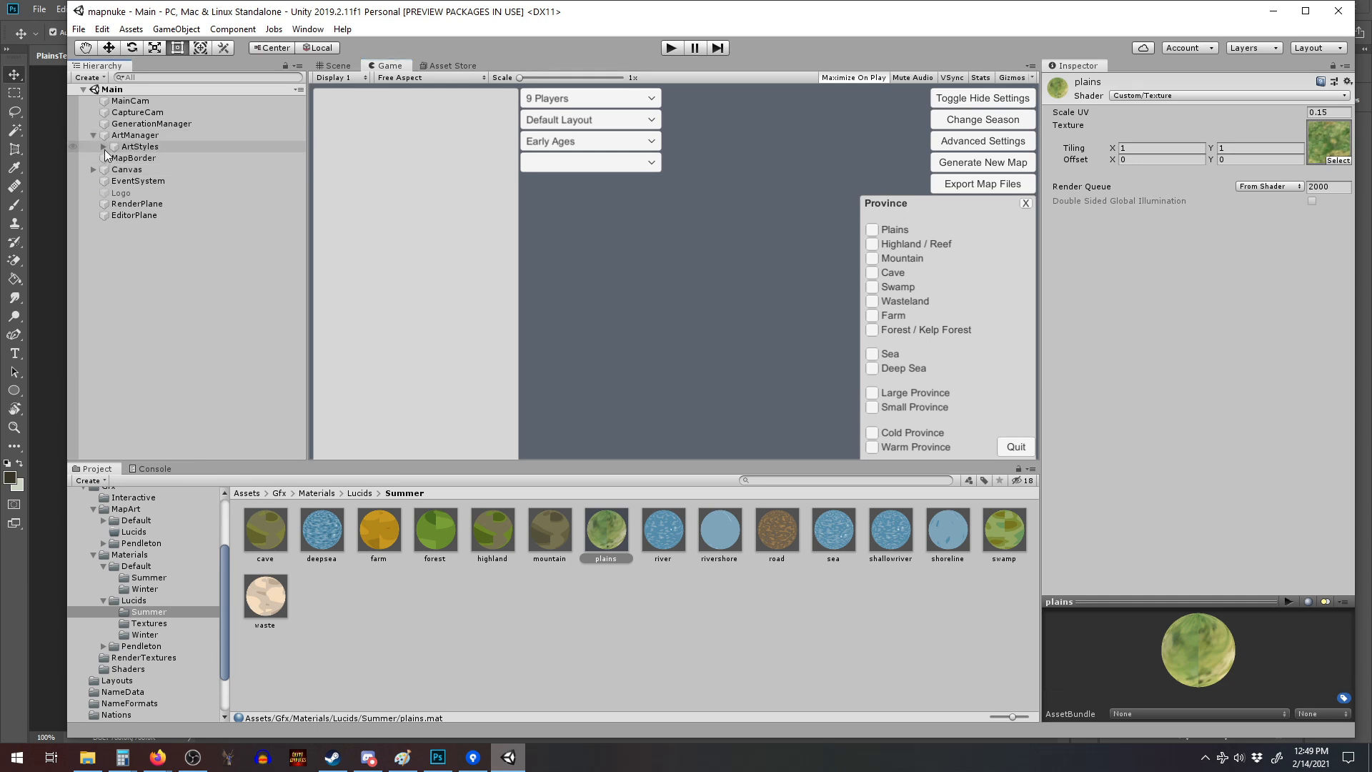
pyautogui.click(104, 147)
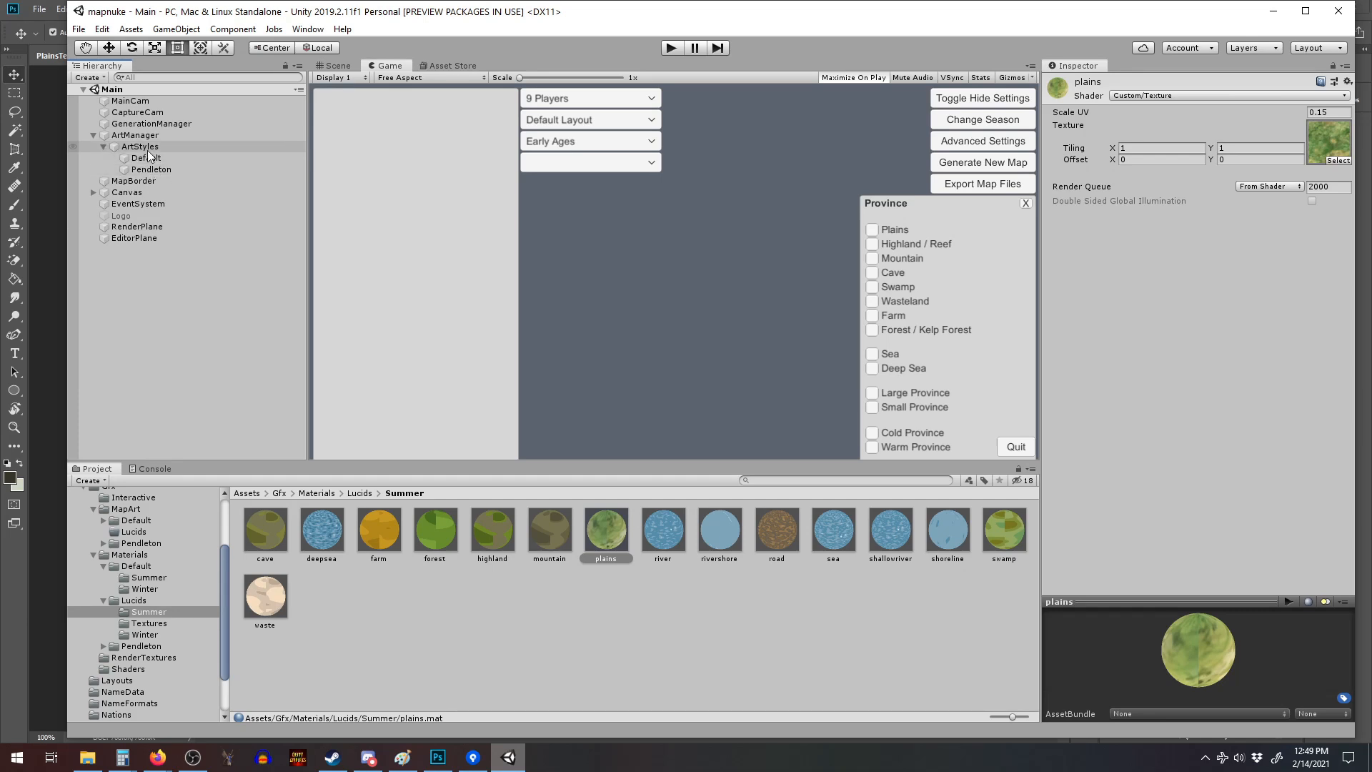
pyautogui.click(154, 159)
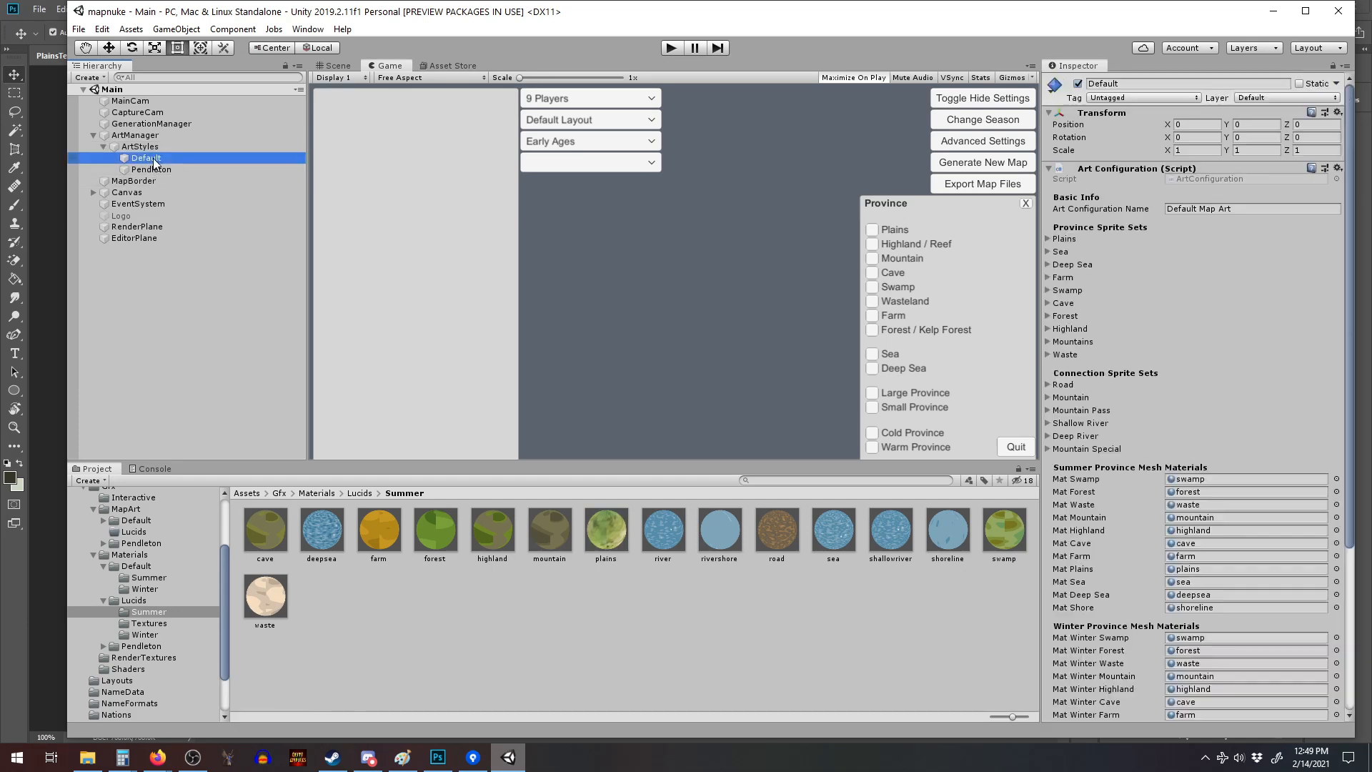
pyautogui.rightClick(154, 162)
pyautogui.click(212, 226)
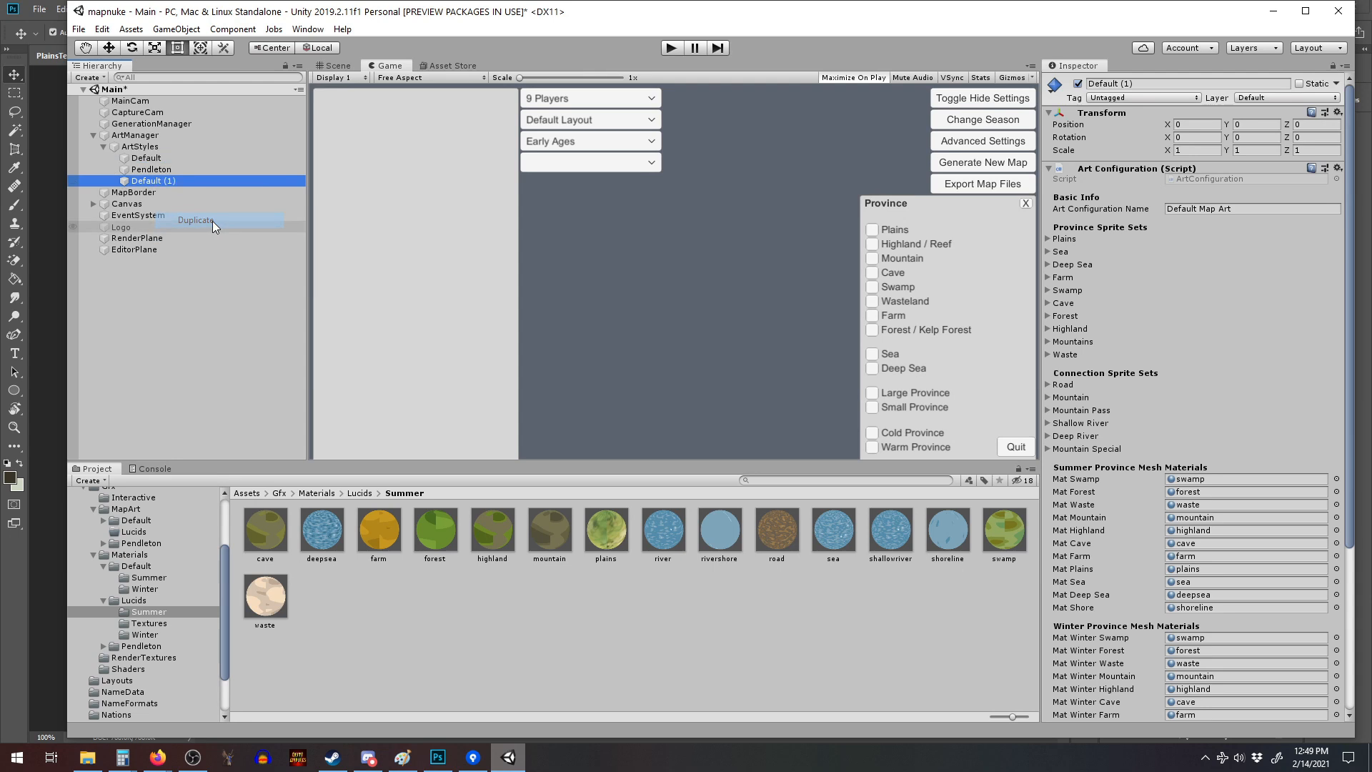
# Rename the duplicated art style object as Lucids.
pyautogui.rightClick(169, 181)
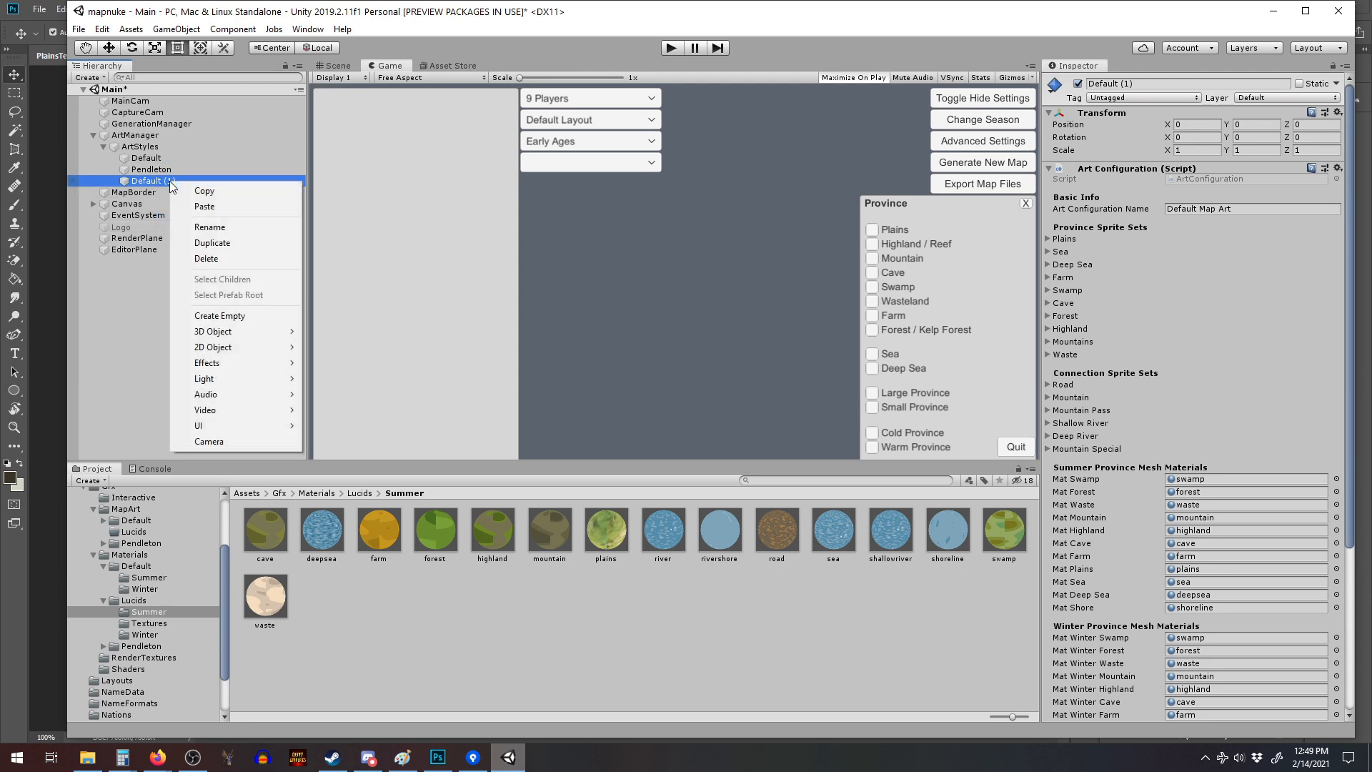
pyautogui.click(195, 213)
pyautogui.write('z')
pyautogui.press('BackSpace')
pyautogui.write('Lucid')
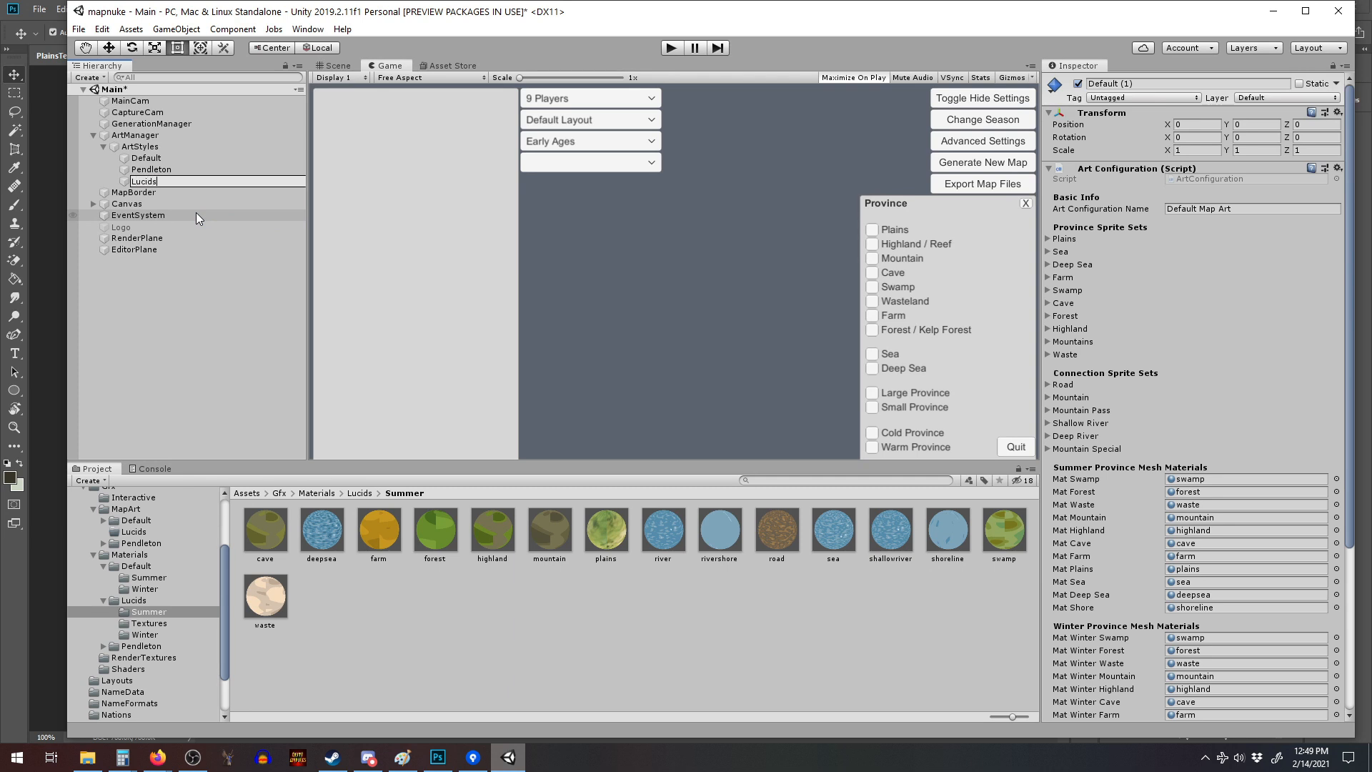
pyautogui.write('s')
pyautogui.press('Return')
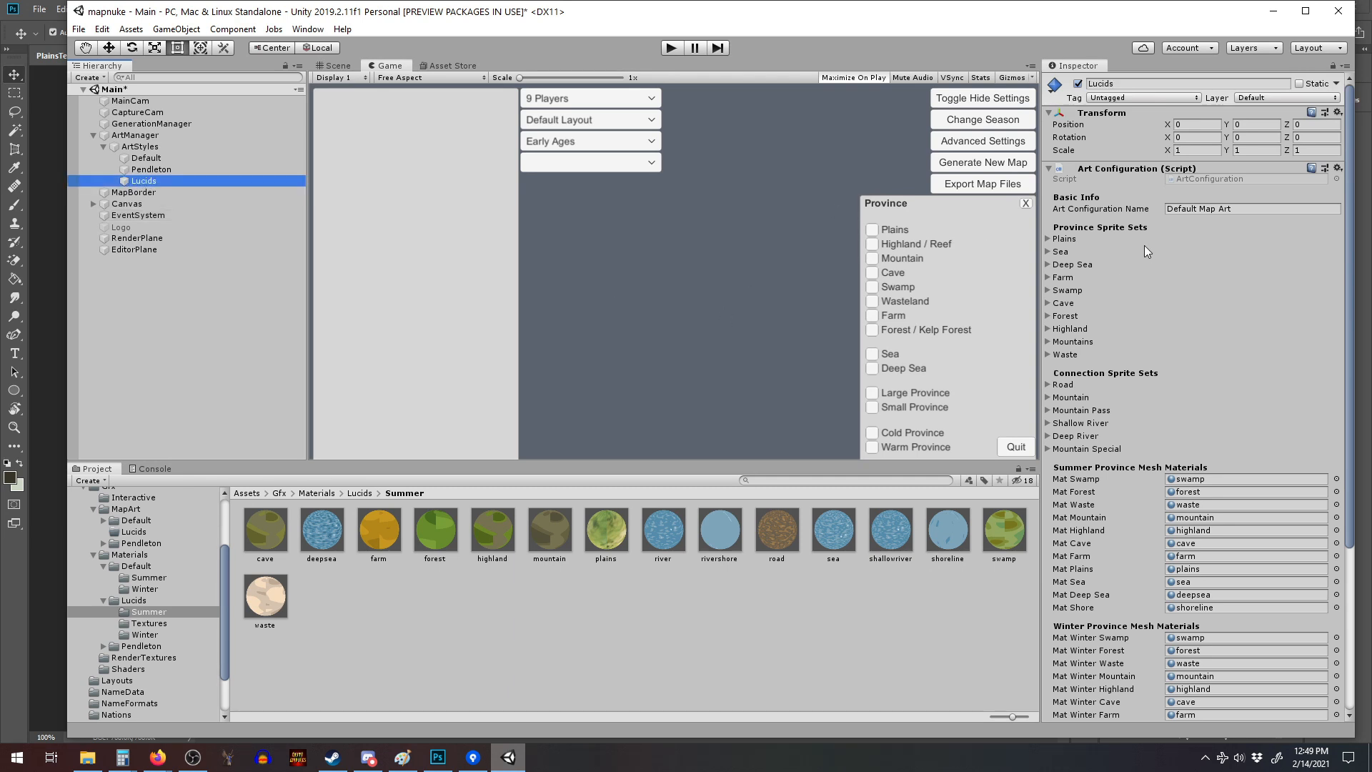
# Set the Lucids object's Art Configuration Name to "Lucids Map Art".
pyautogui.click(1233, 209)
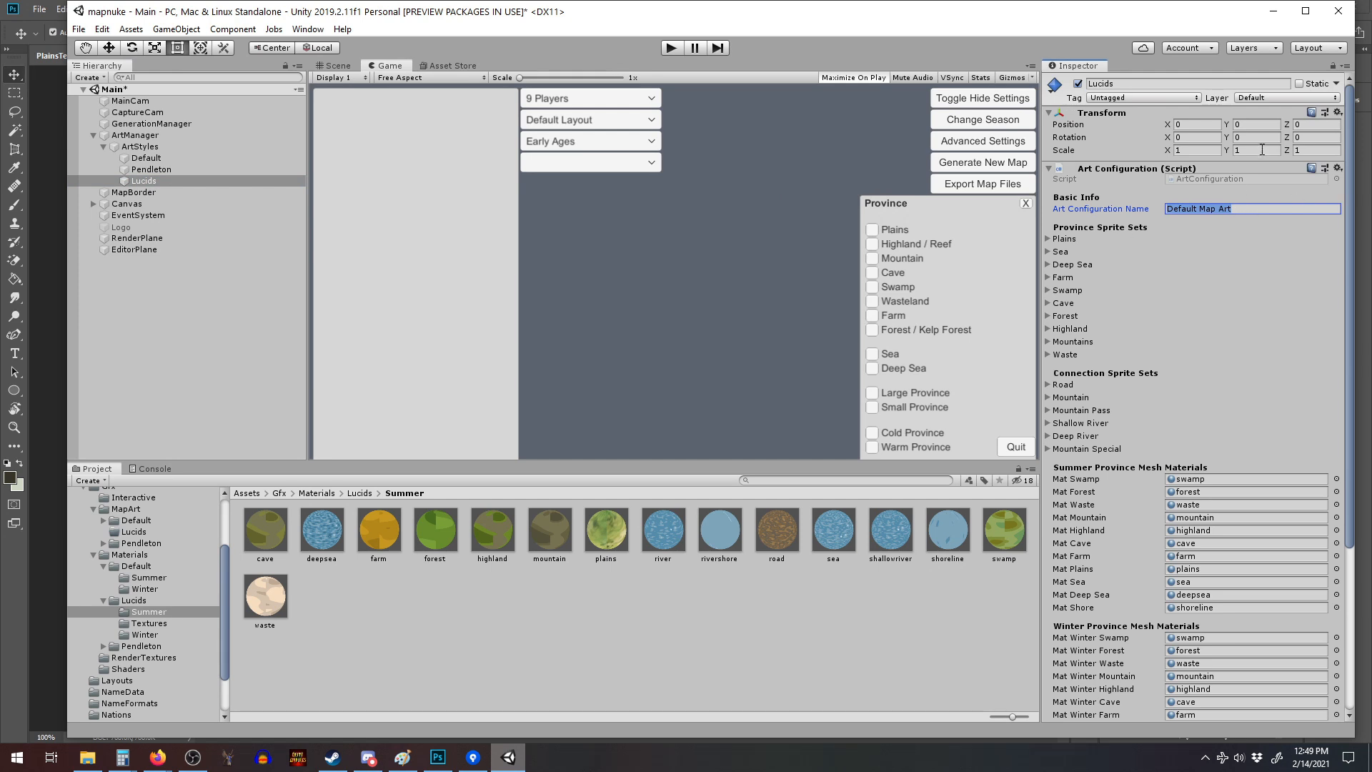
pyautogui.write('Lucids Map Art')
pyautogui.scroll(-6, 1183, 400)
pyautogui.scroll(6, 1156, 358)
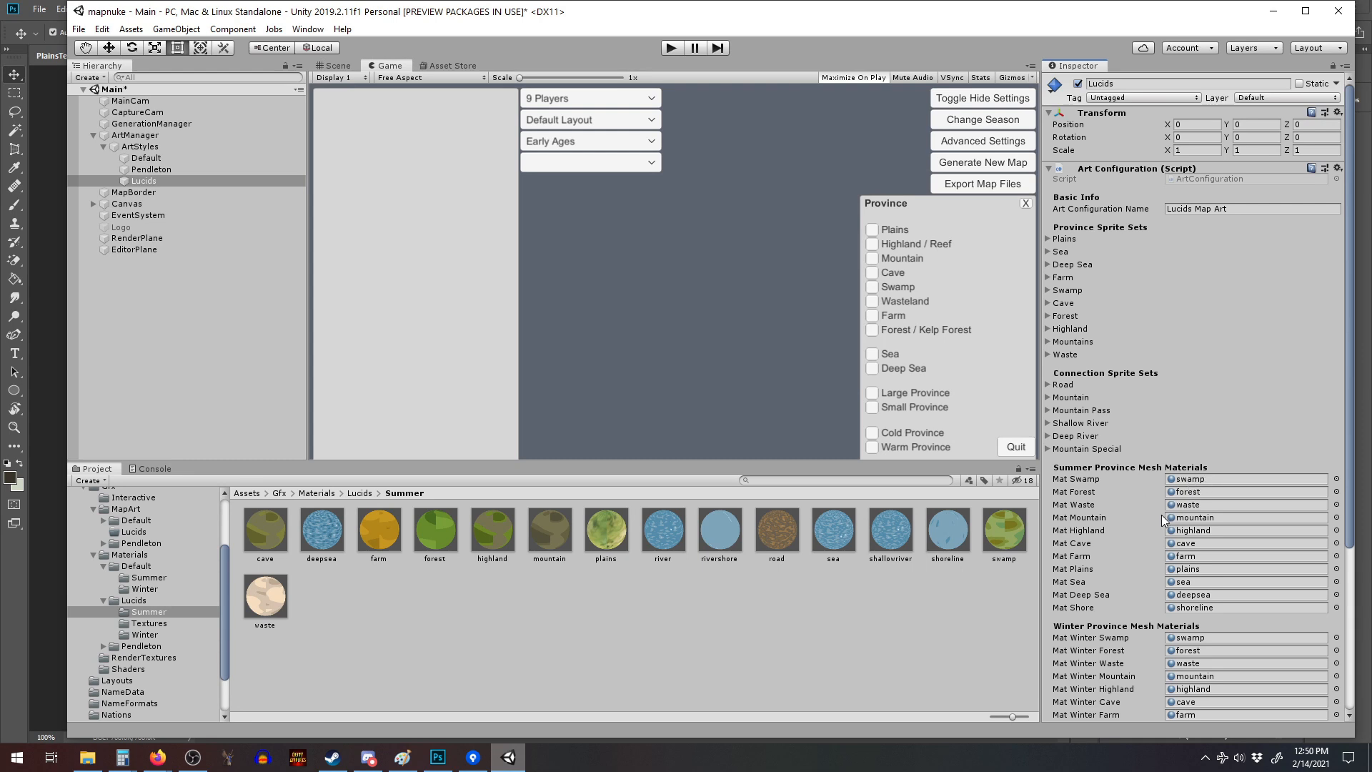
pyautogui.scroll(-3, 1159, 505)
pyautogui.scroll(3, 1159, 504)
# Examine the map sprites in the Lucids Plains sprite set, including the settings of Elements 1, 7 and 4.
pyautogui.click(1047, 240)
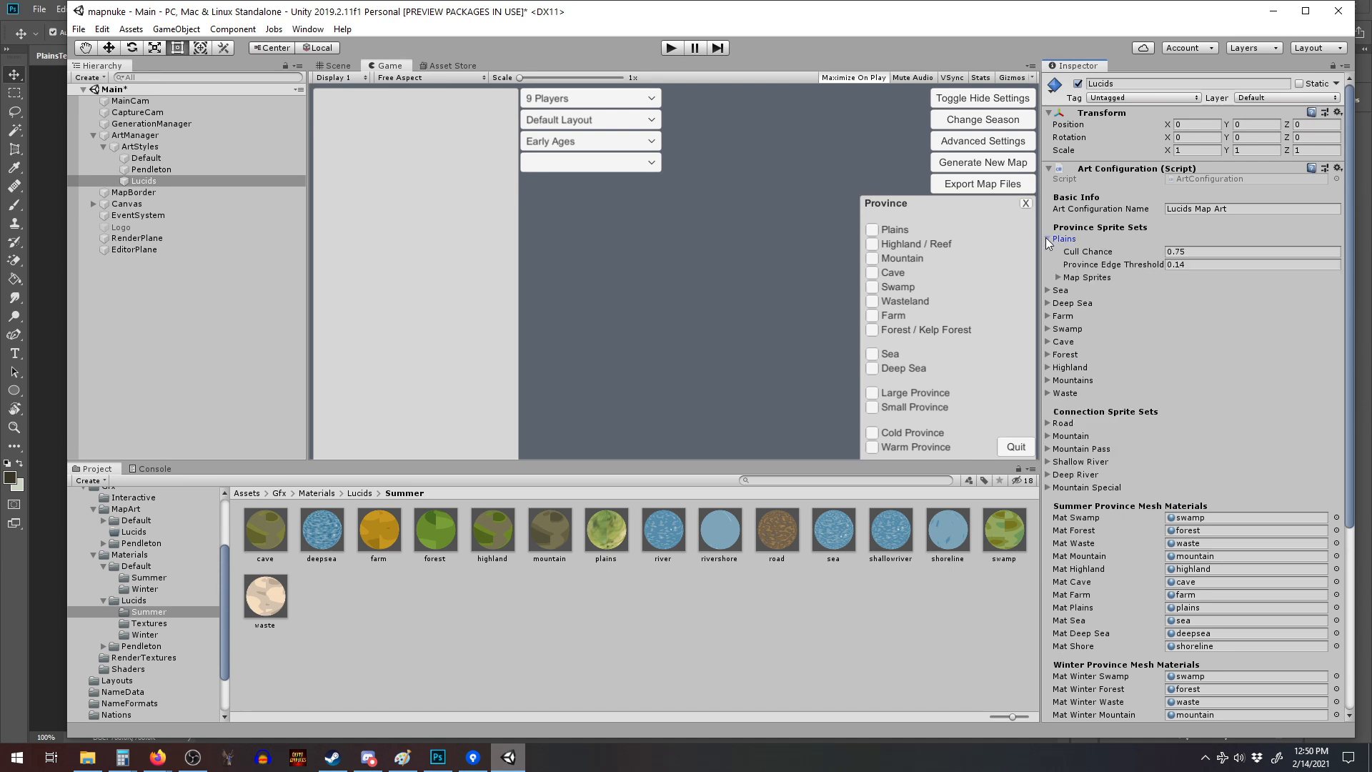
pyautogui.click(1058, 277)
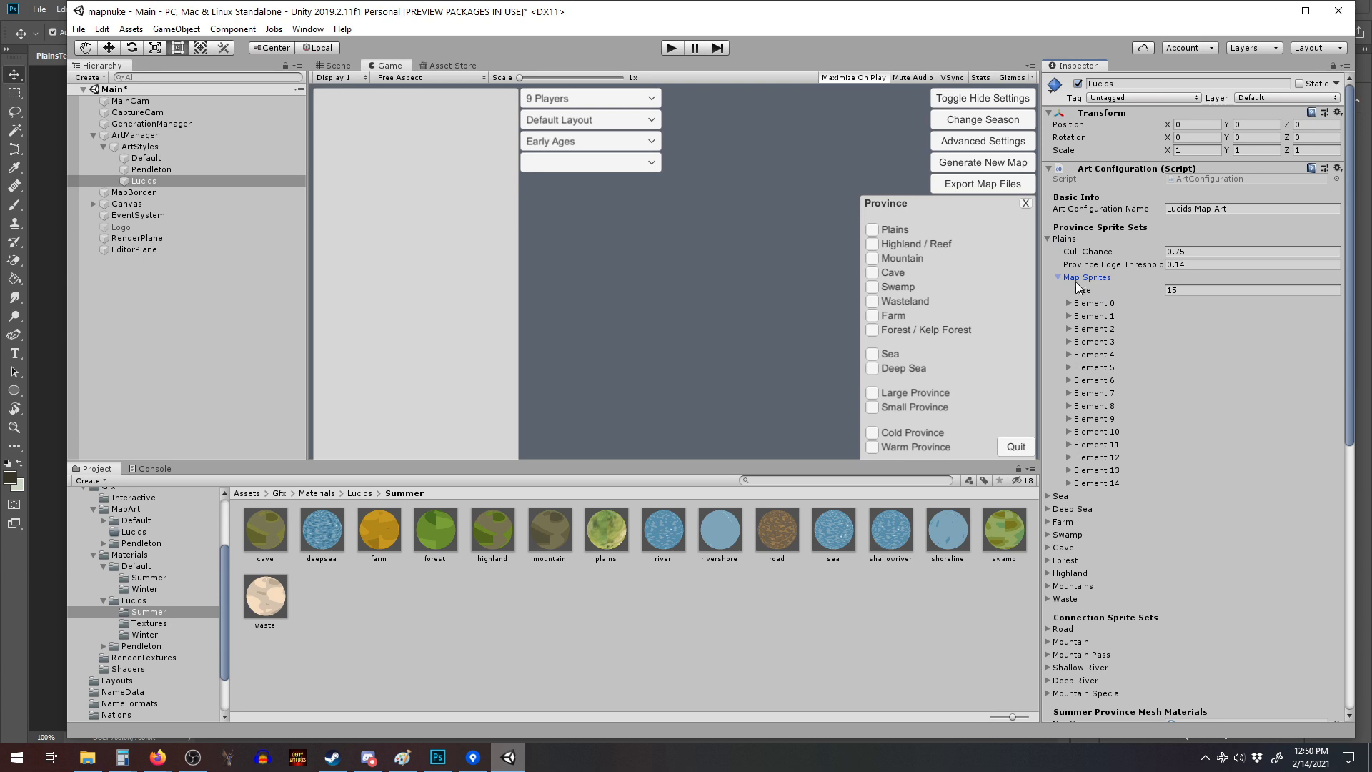
pyautogui.click(1058, 278)
pyautogui.click(1047, 241)
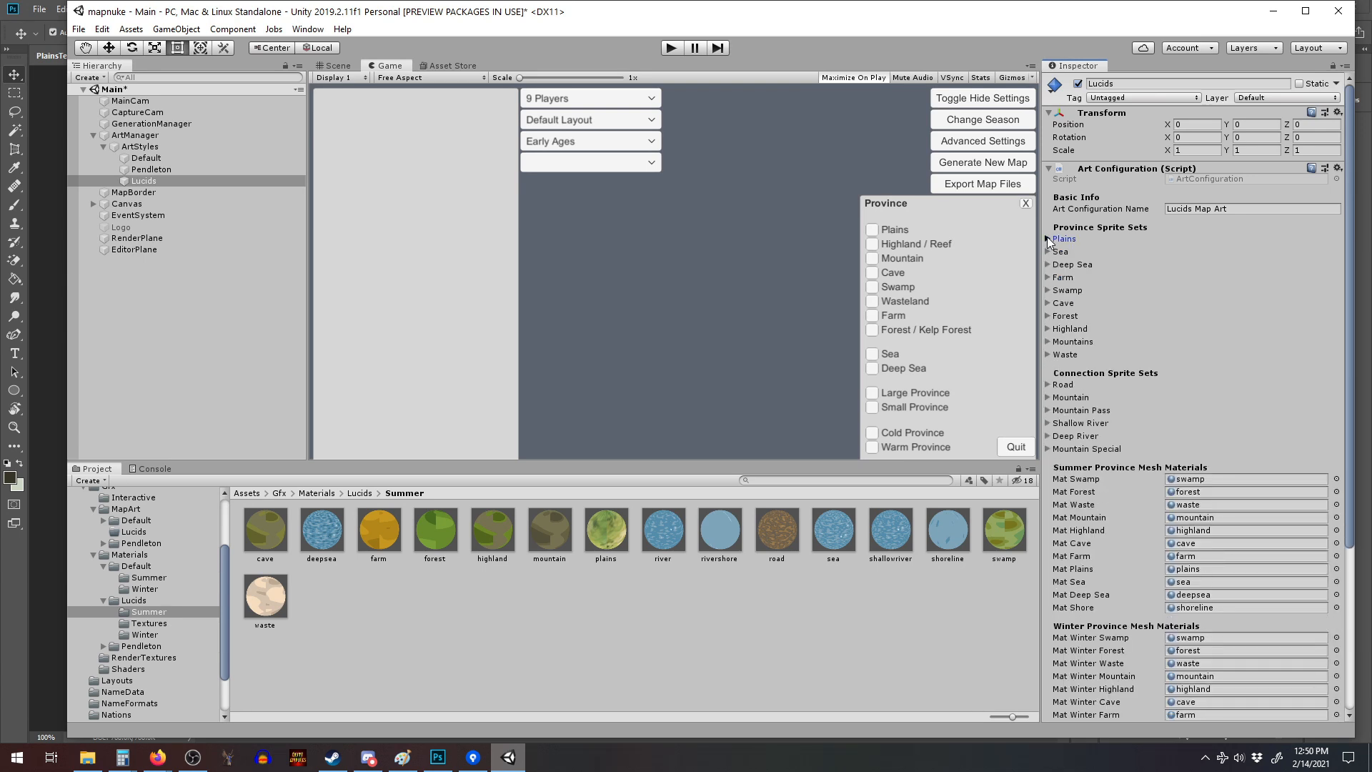
pyautogui.click(1048, 240)
pyautogui.click(1059, 278)
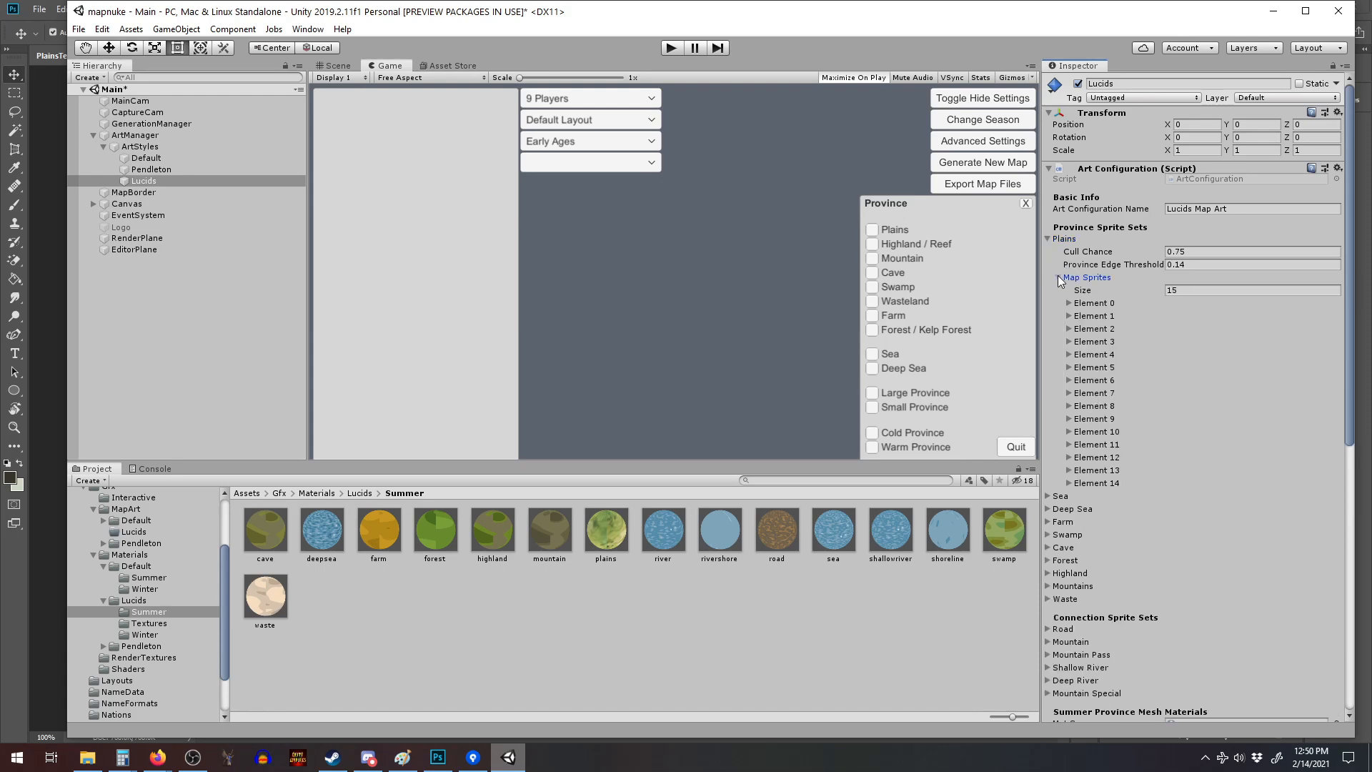
pyautogui.click(1070, 316)
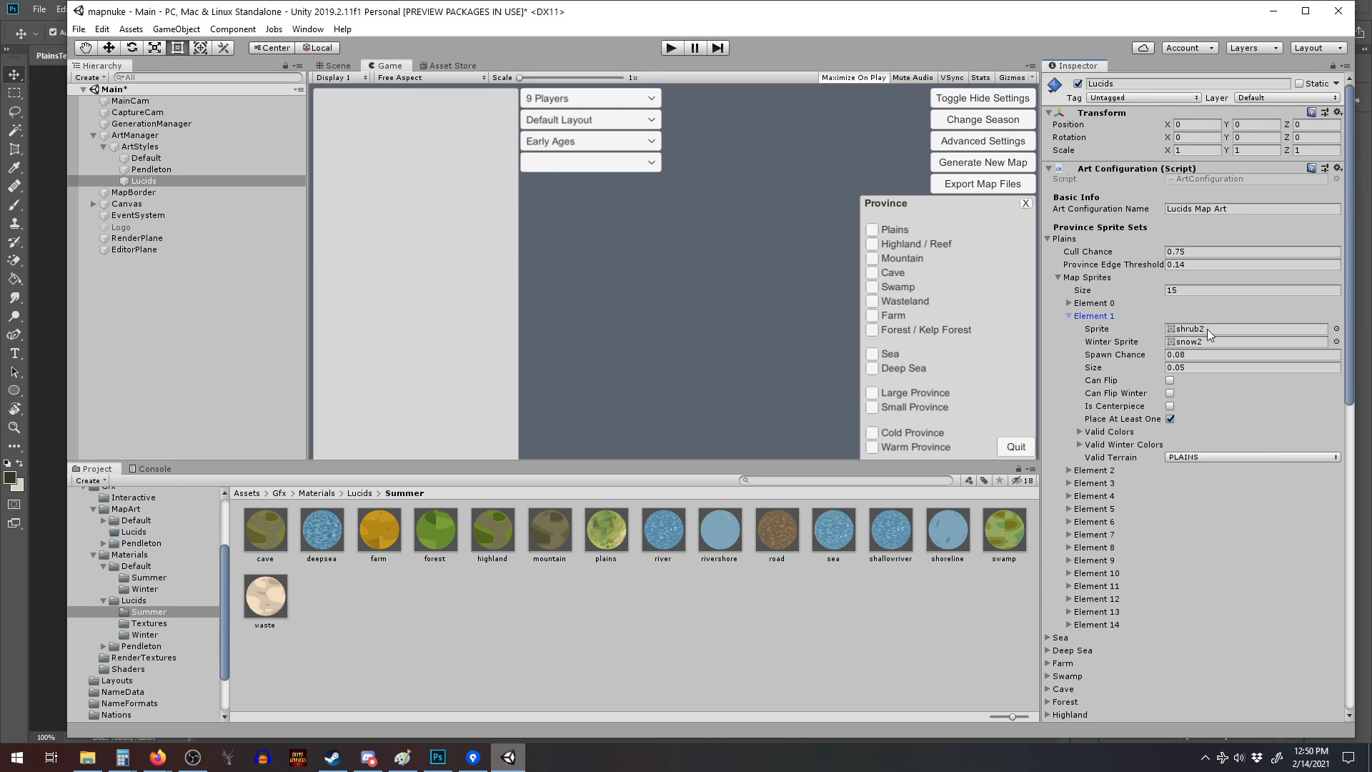
pyautogui.click(1069, 534)
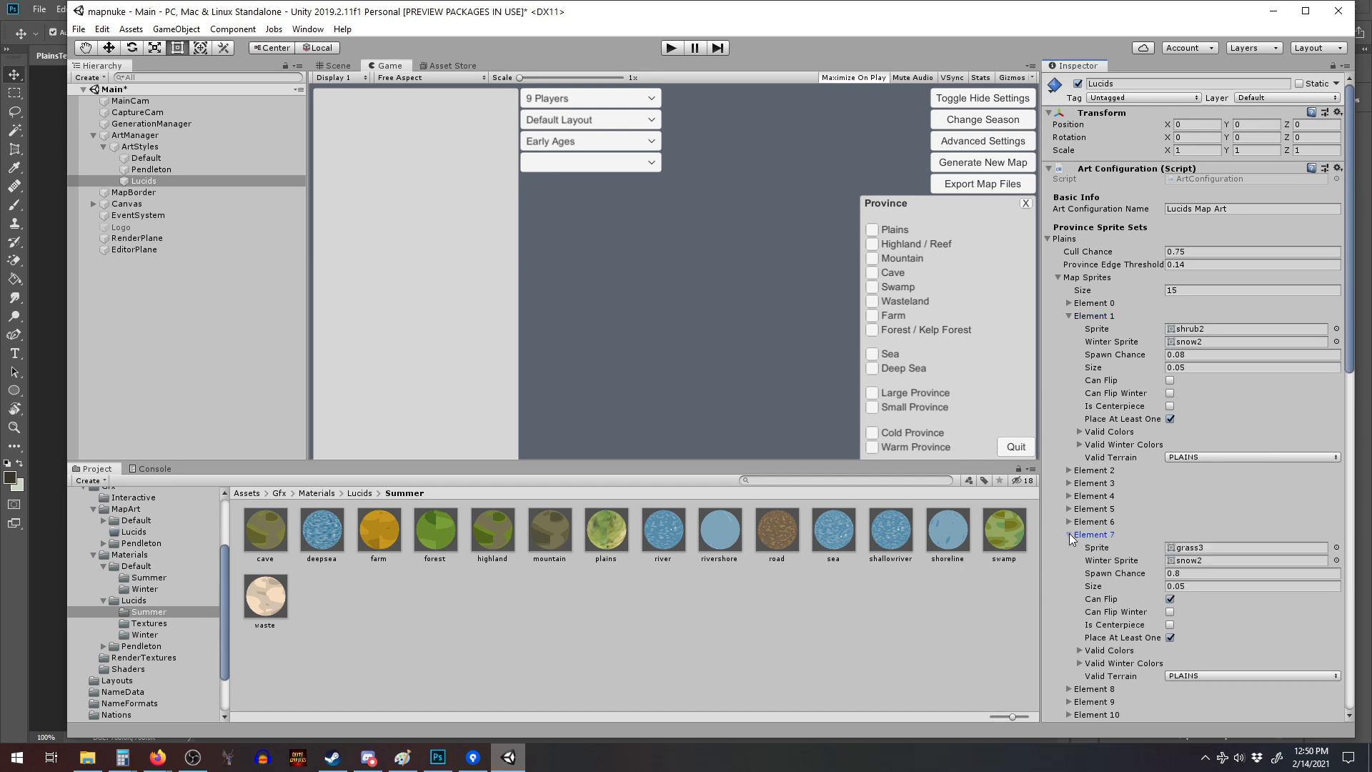
pyautogui.click(1066, 533)
pyautogui.click(1069, 561)
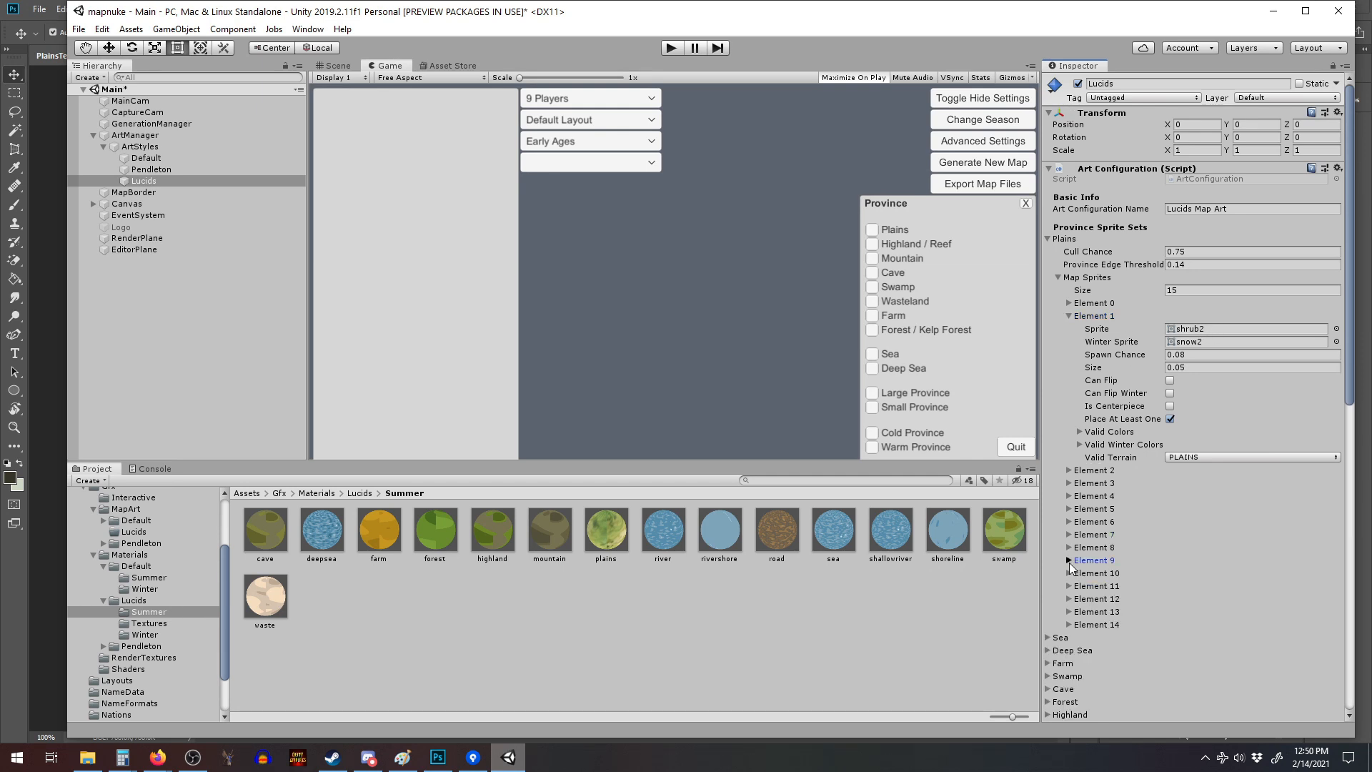
pyautogui.click(1069, 561)
pyautogui.click(1070, 496)
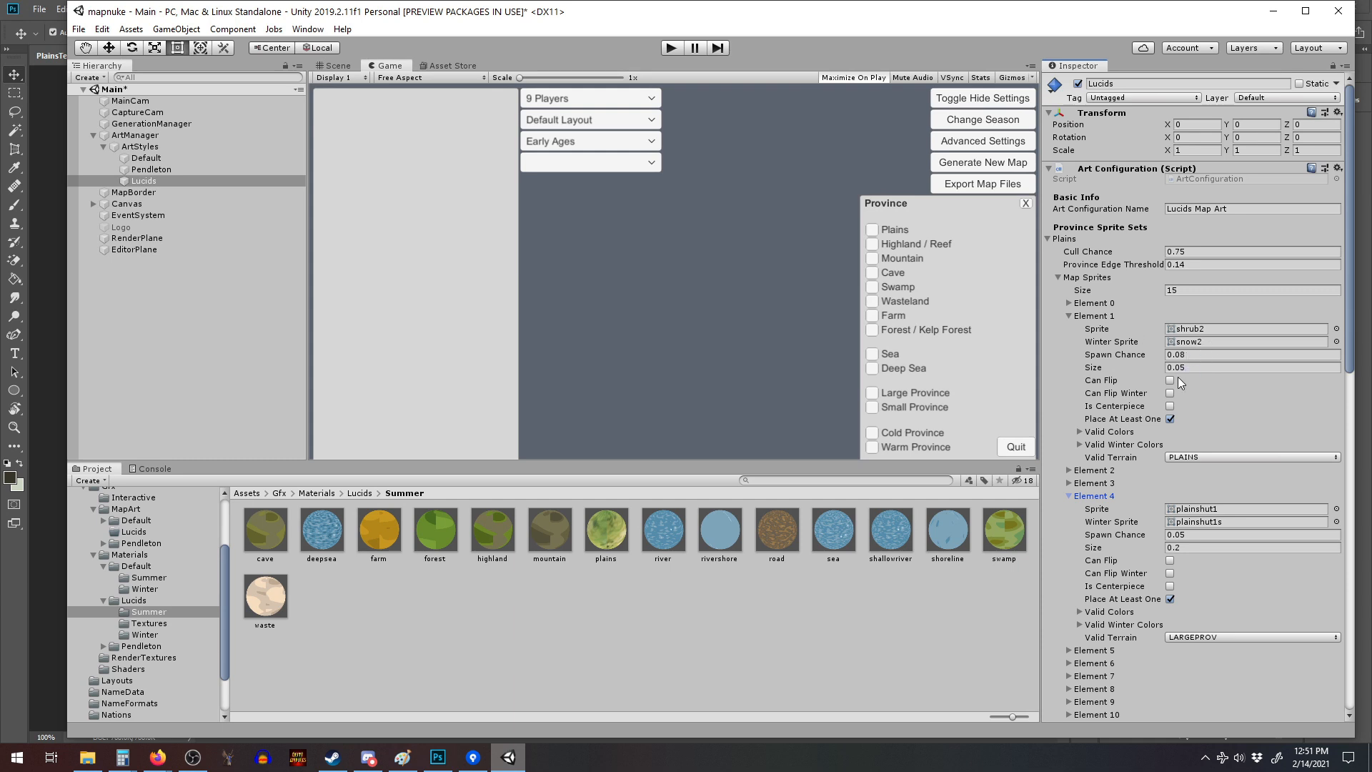
# Turn off Place At Least One for Element 1 of the Plains map sprites and collapse the expanded elements.
pyautogui.click(1201, 355)
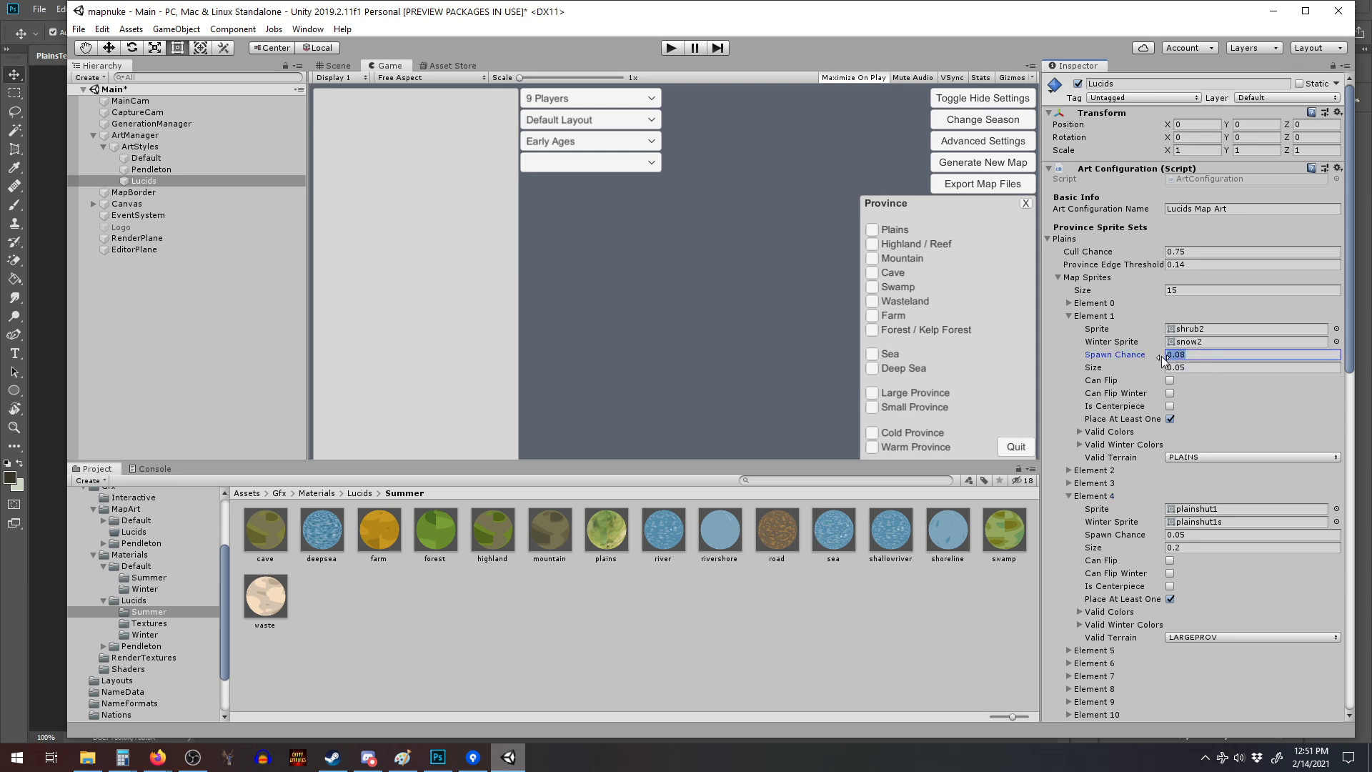
pyautogui.click(1170, 419)
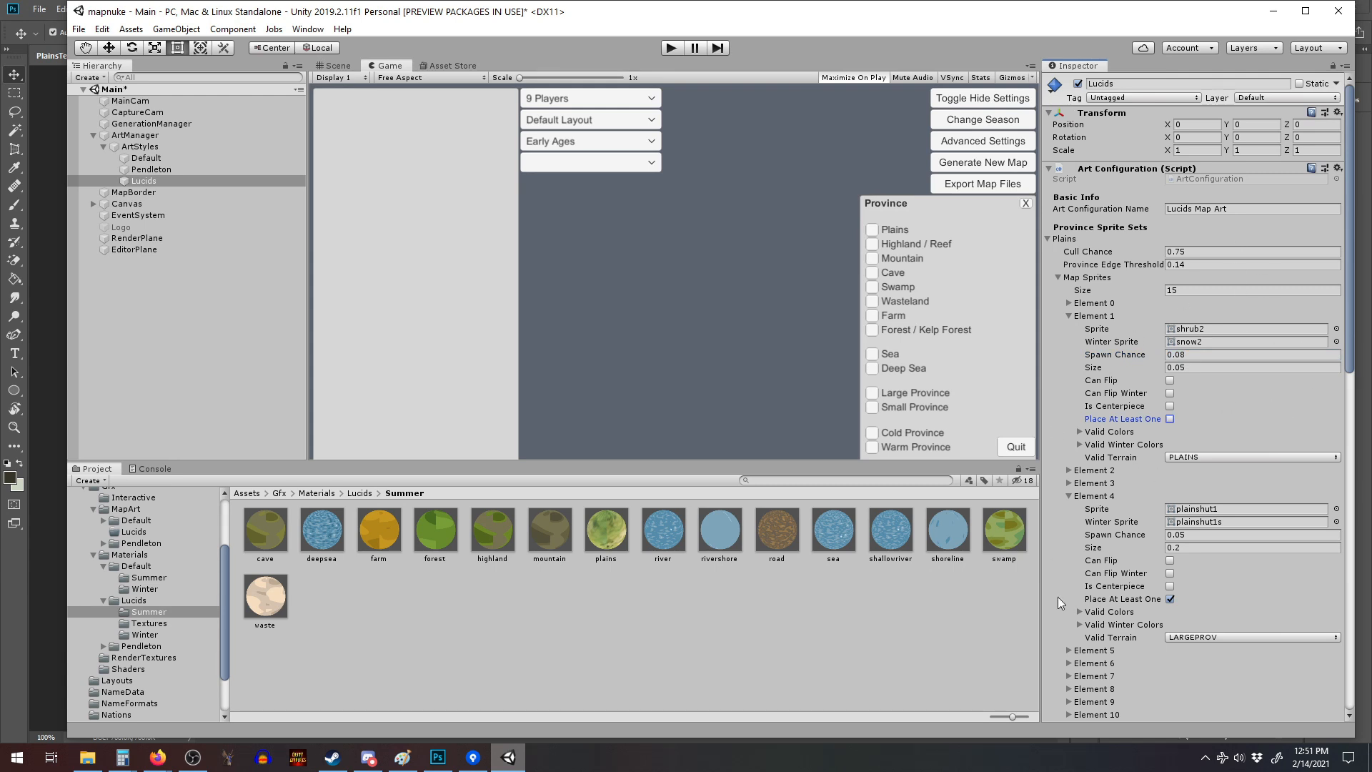
pyautogui.click(1070, 315)
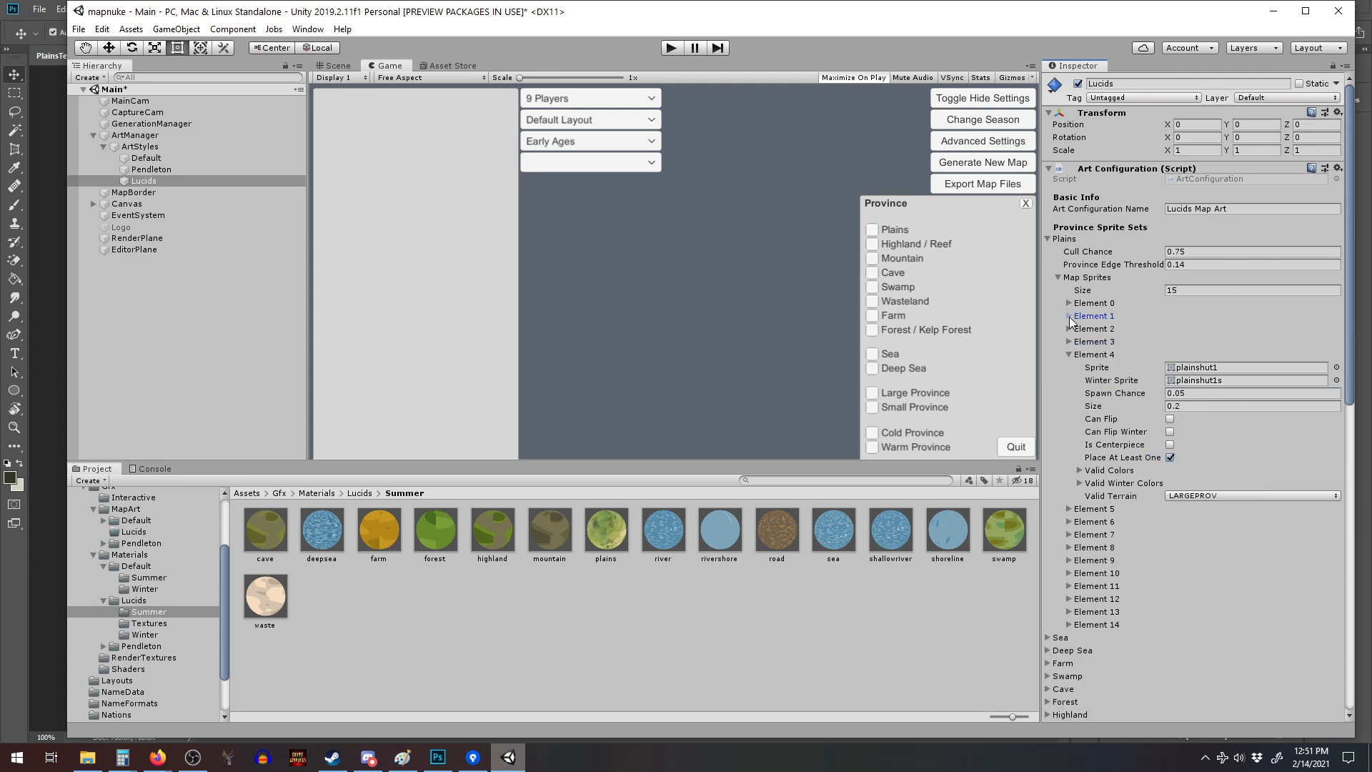
pyautogui.click(1070, 355)
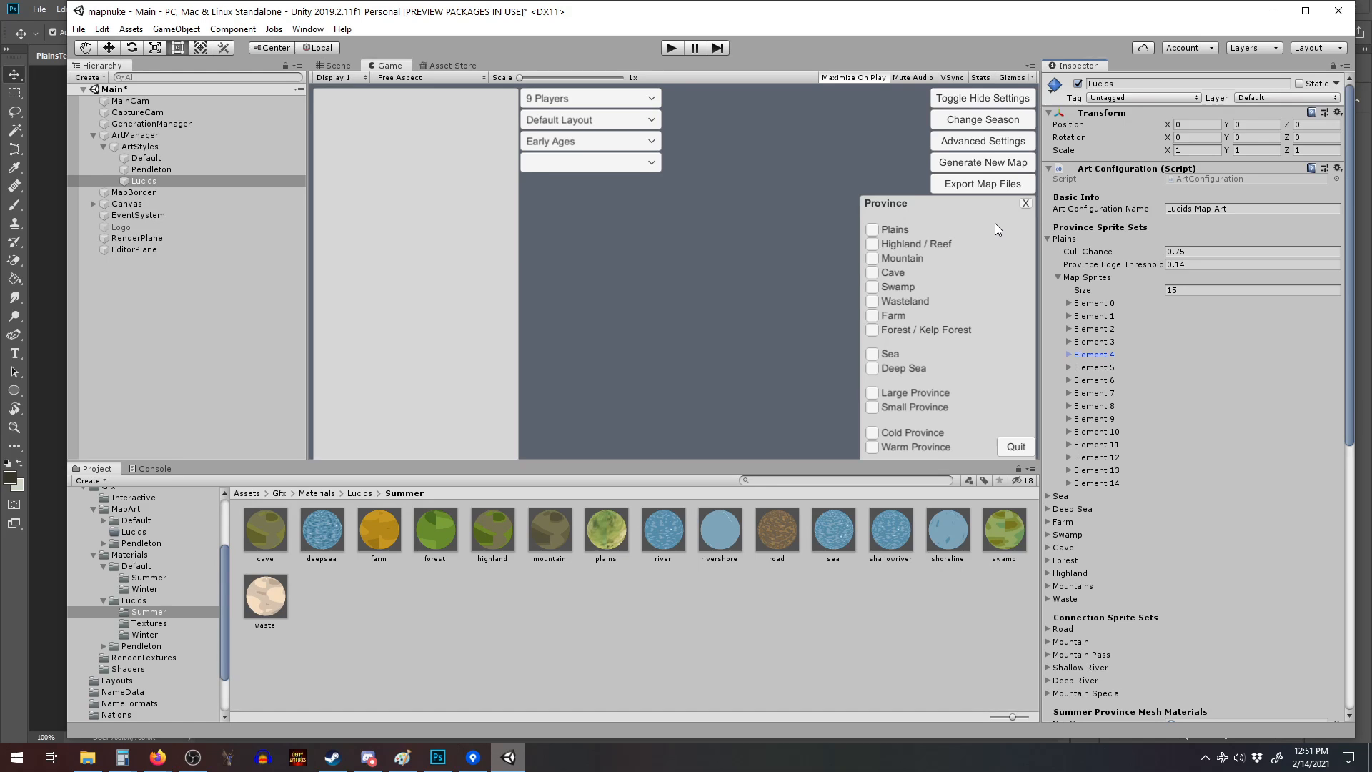
# Examine the Valid Colors settings of Plains map sprite Elements 3 and 1, and collapse both elements.
pyautogui.click(1068, 342)
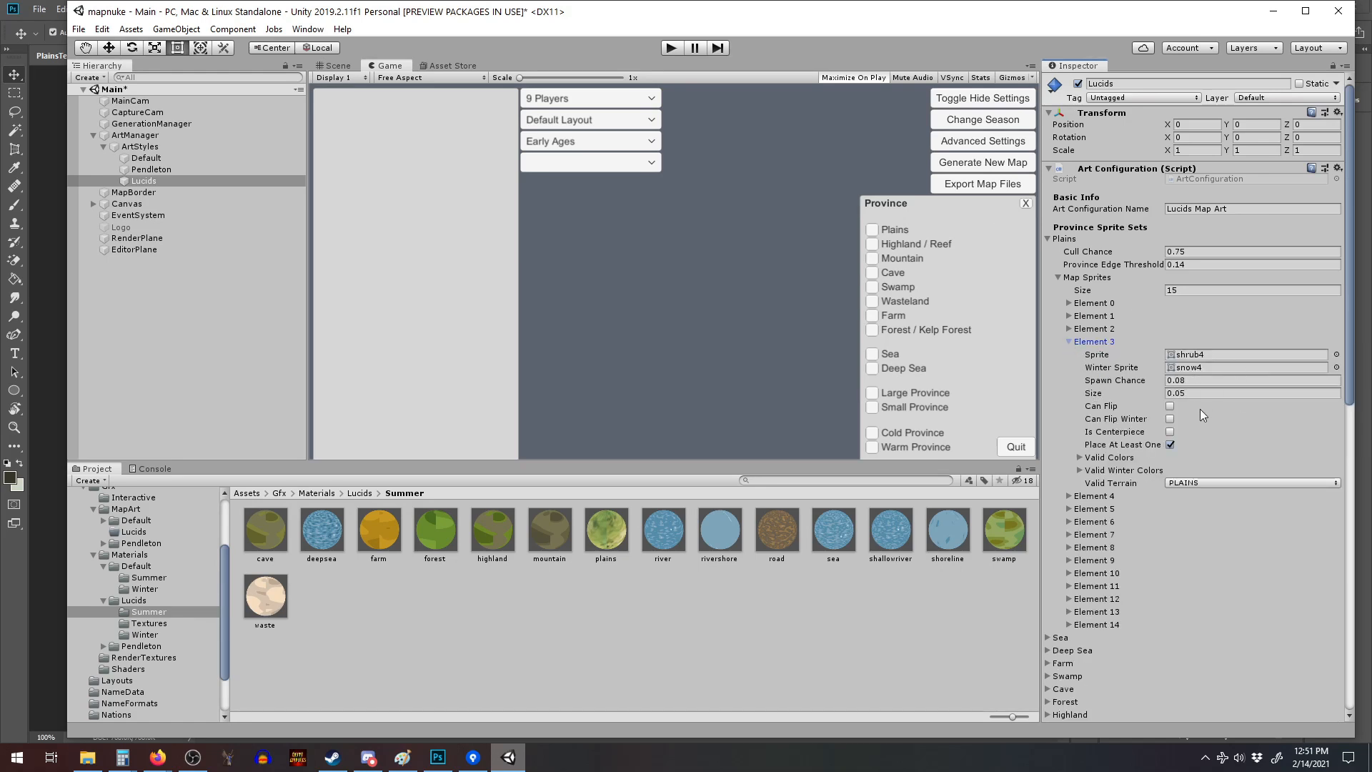
pyautogui.click(1080, 458)
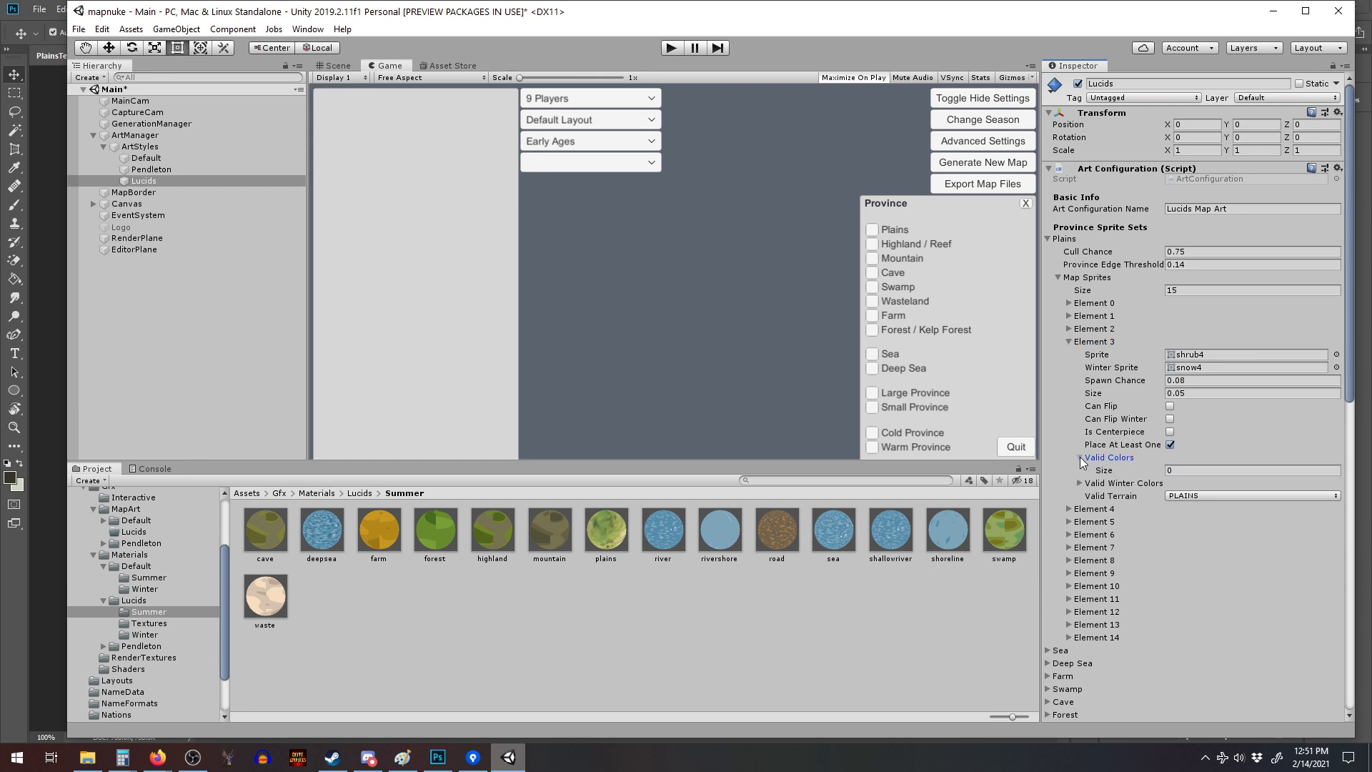
pyautogui.click(1069, 316)
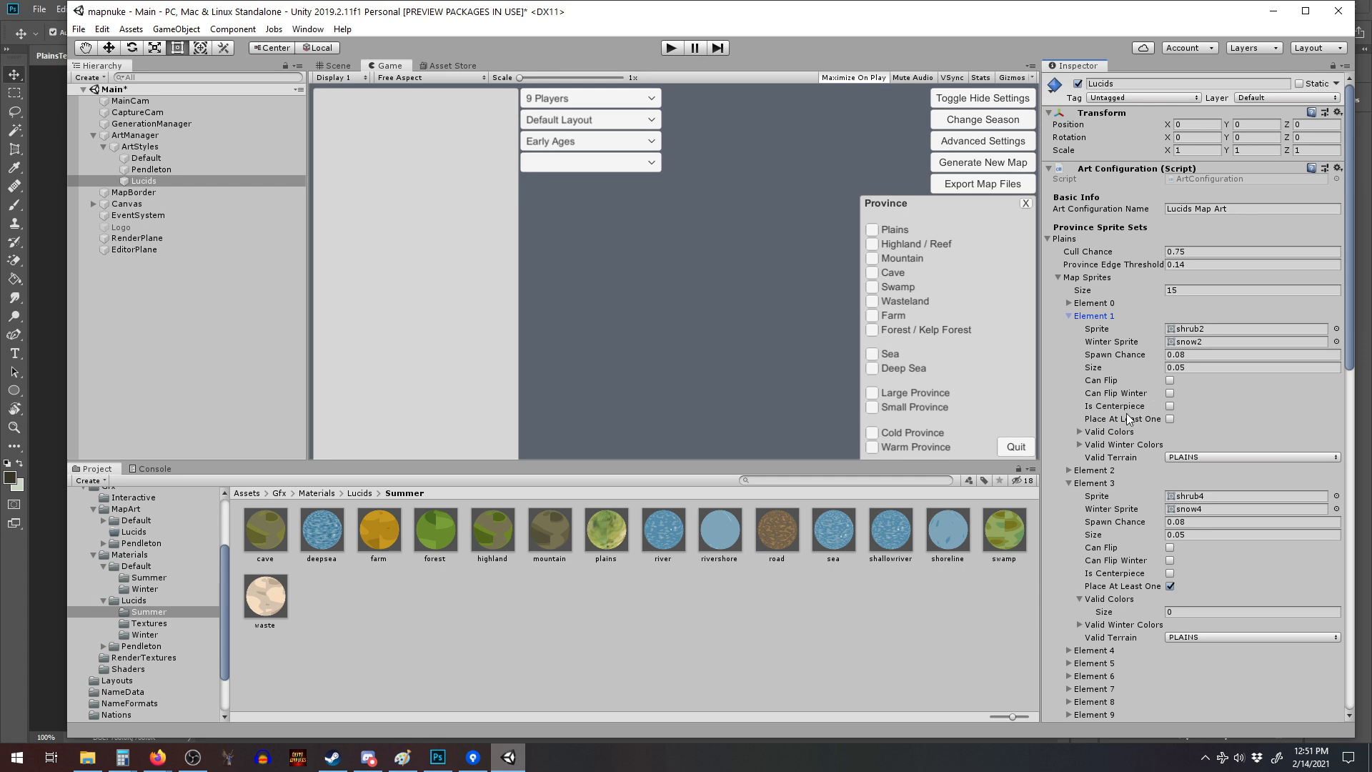
pyautogui.click(1081, 432)
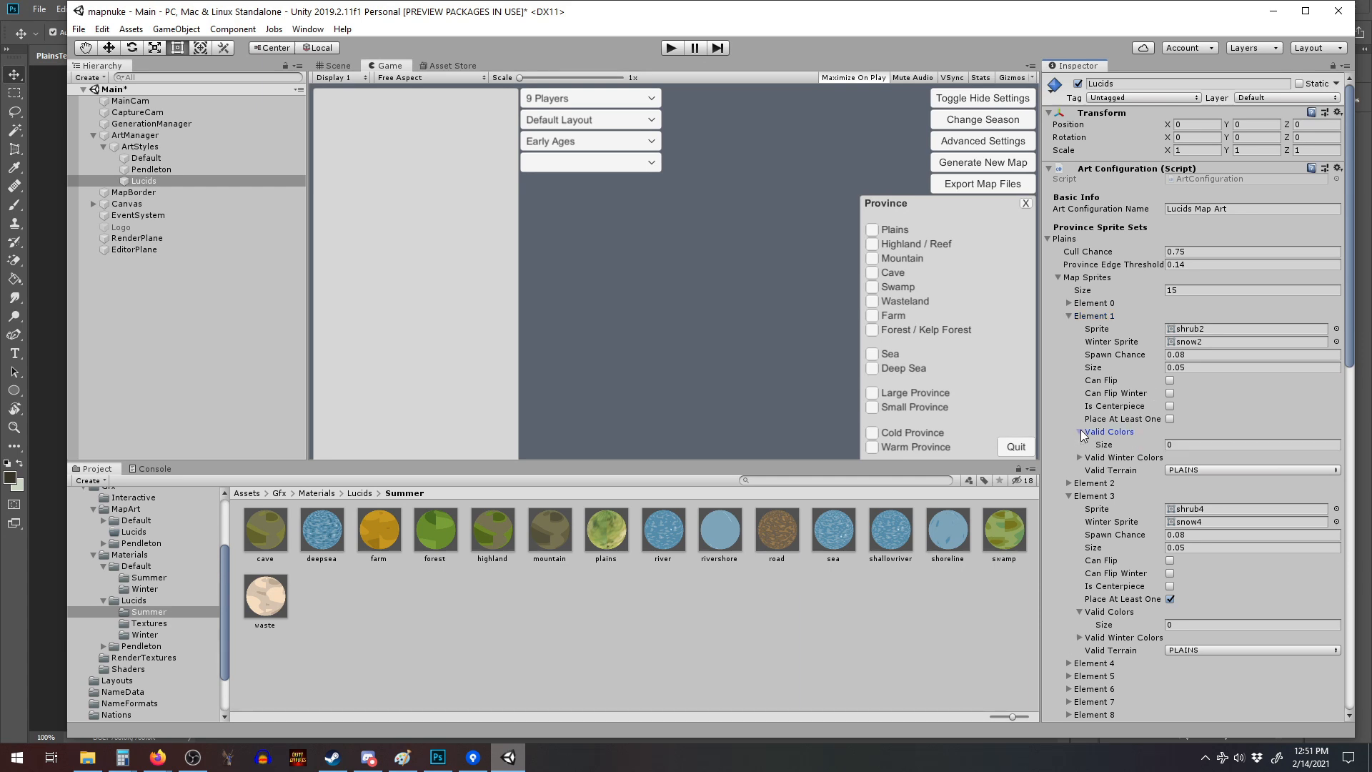
pyautogui.click(1081, 432)
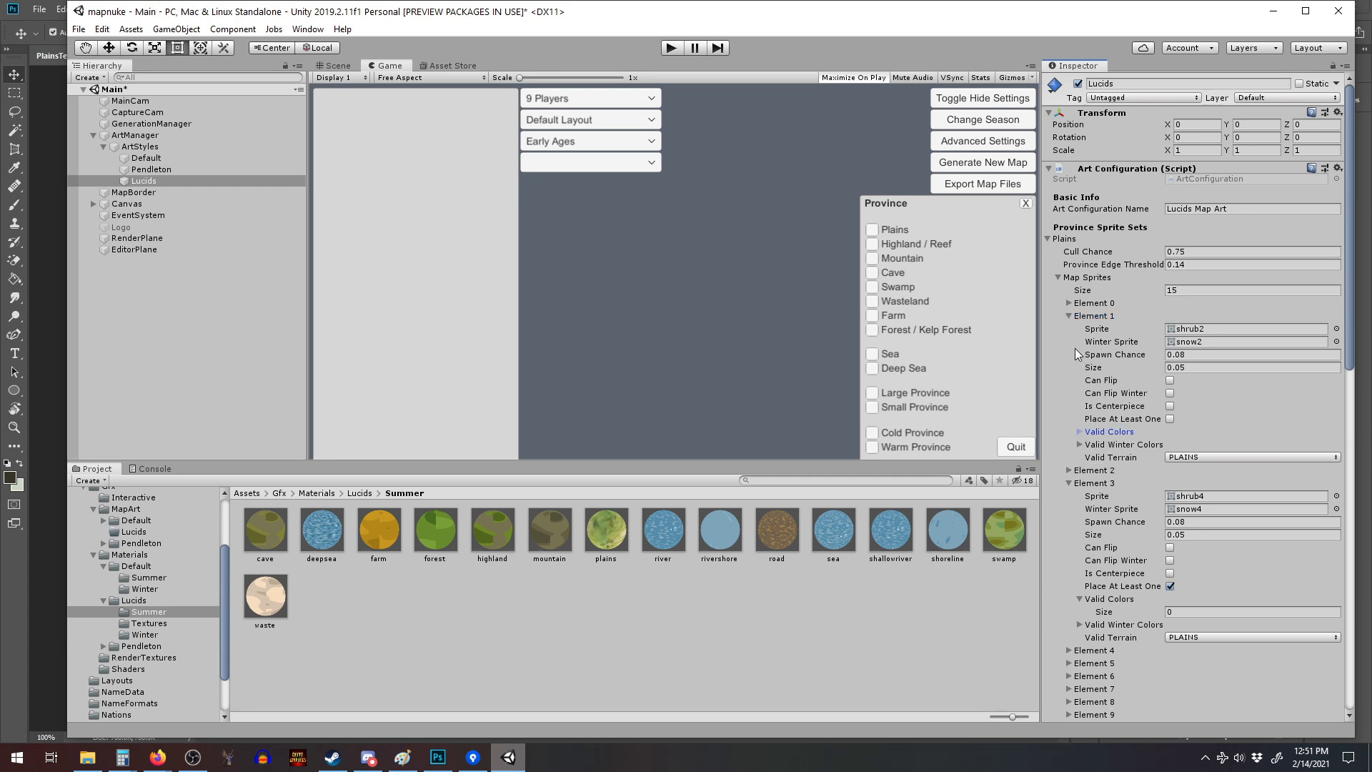
pyautogui.click(1070, 316)
pyautogui.click(1069, 342)
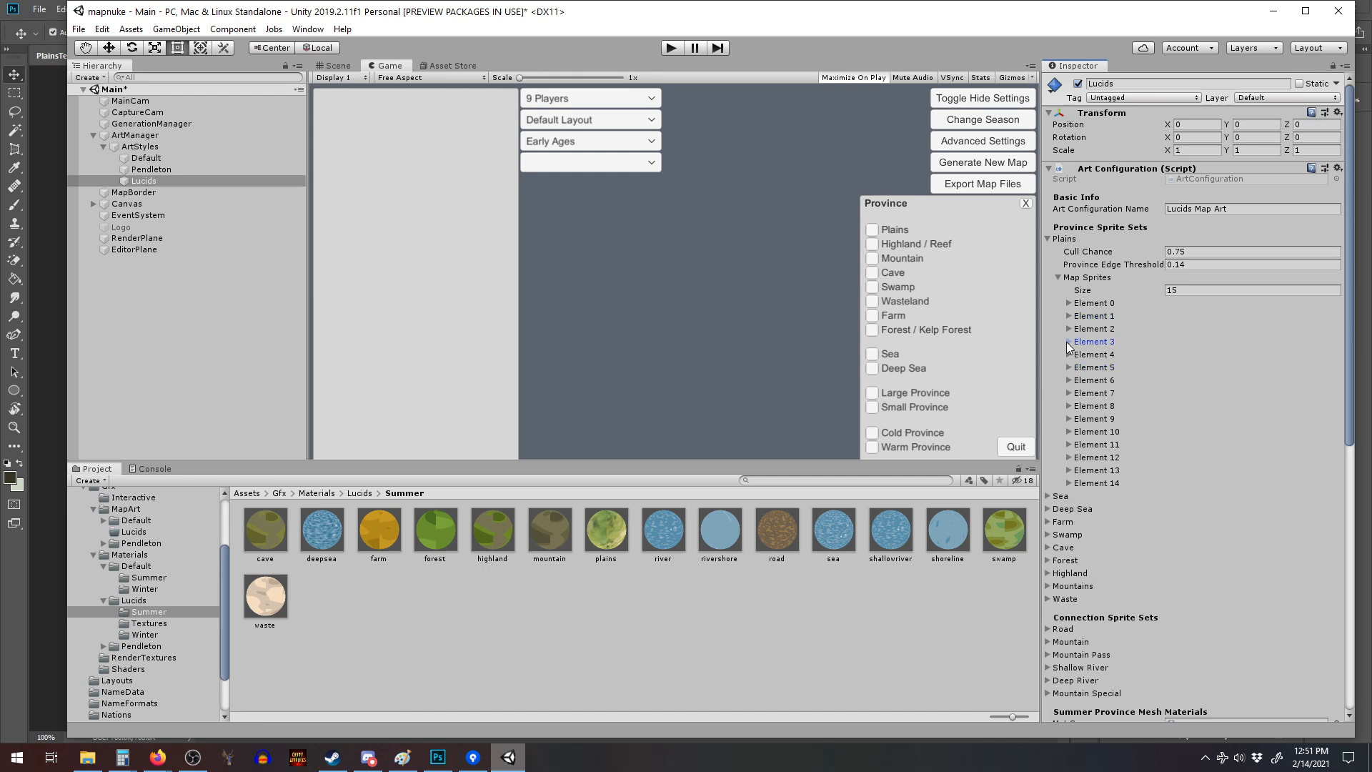
# Examine the size and centerpiece settings of Plains map sprite Element 7, collapse the Plains set, and reselect the Lucids art style.
pyautogui.click(1069, 393)
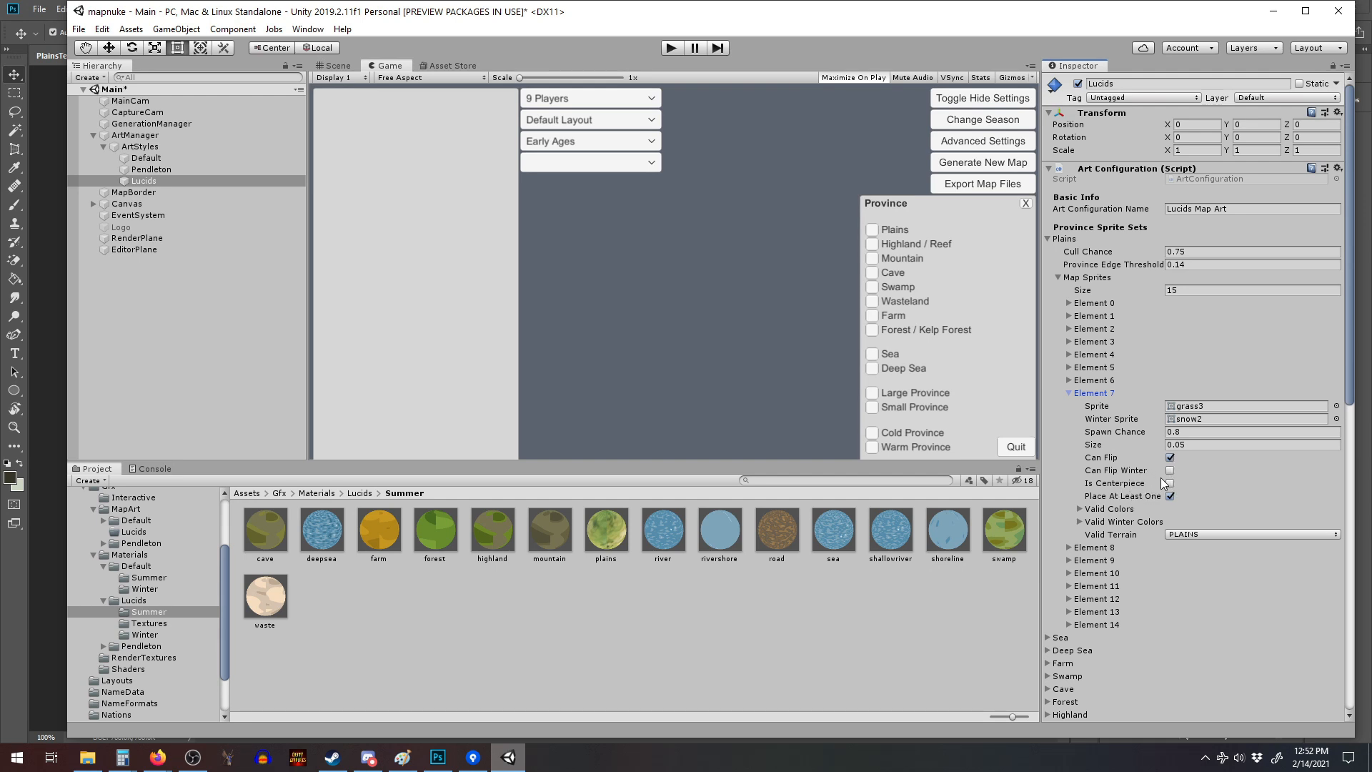
pyautogui.click(1178, 444)
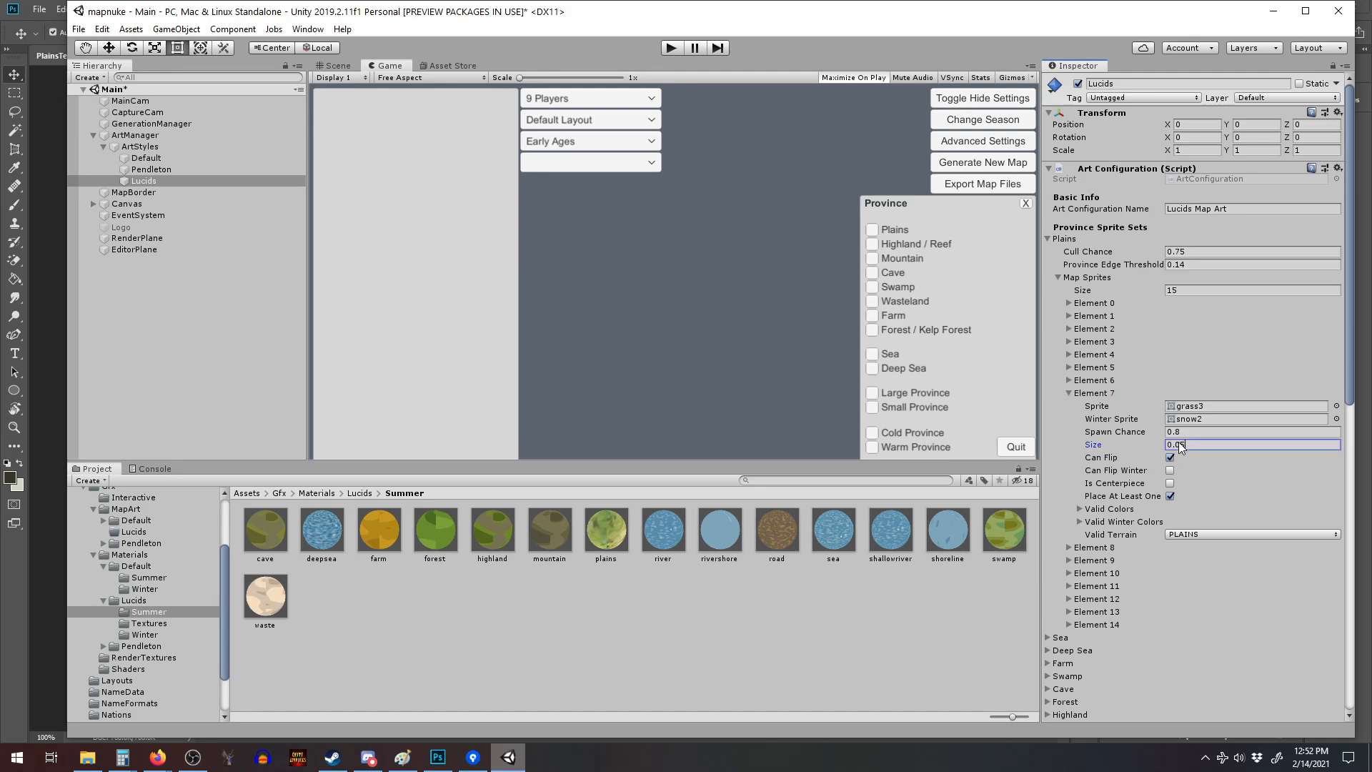
pyautogui.click(1203, 445)
pyautogui.click(1249, 488)
pyautogui.click(1249, 487)
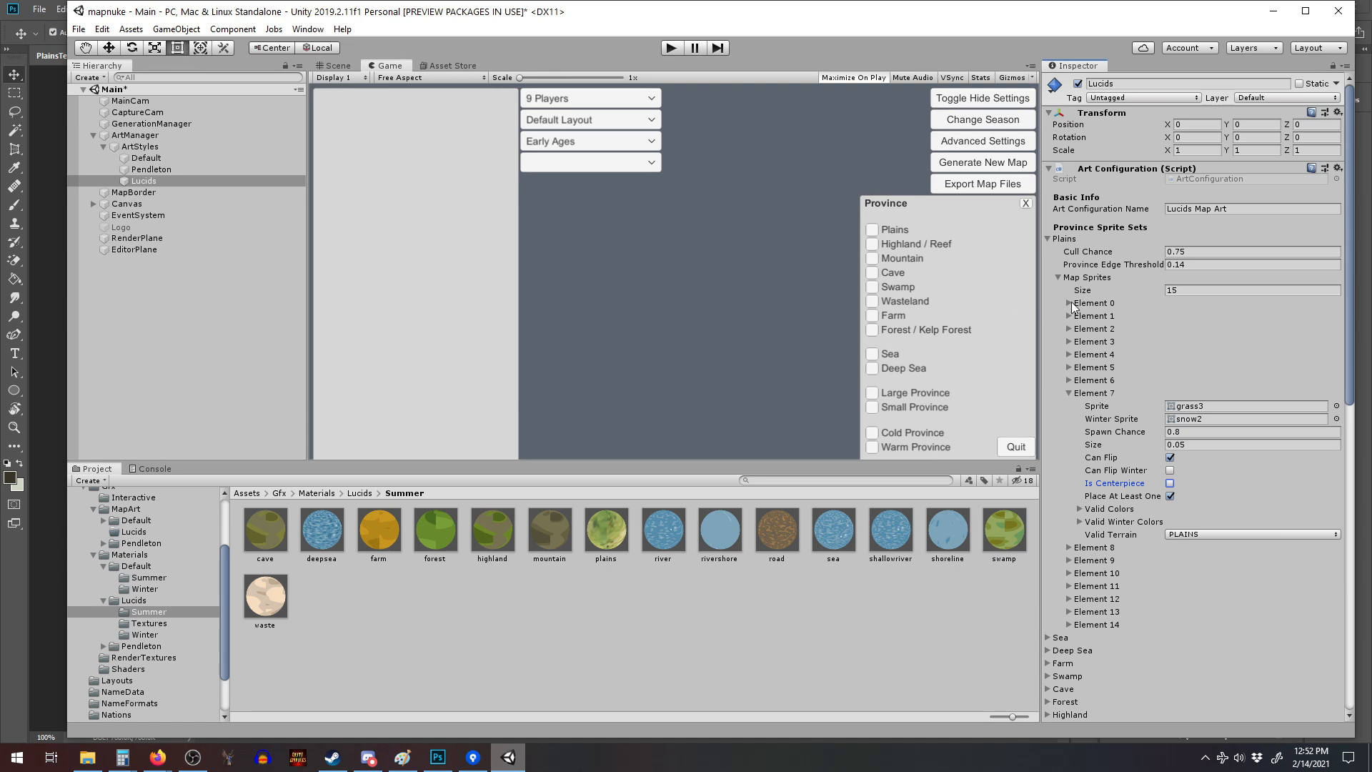
pyautogui.click(1069, 393)
pyautogui.click(1047, 238)
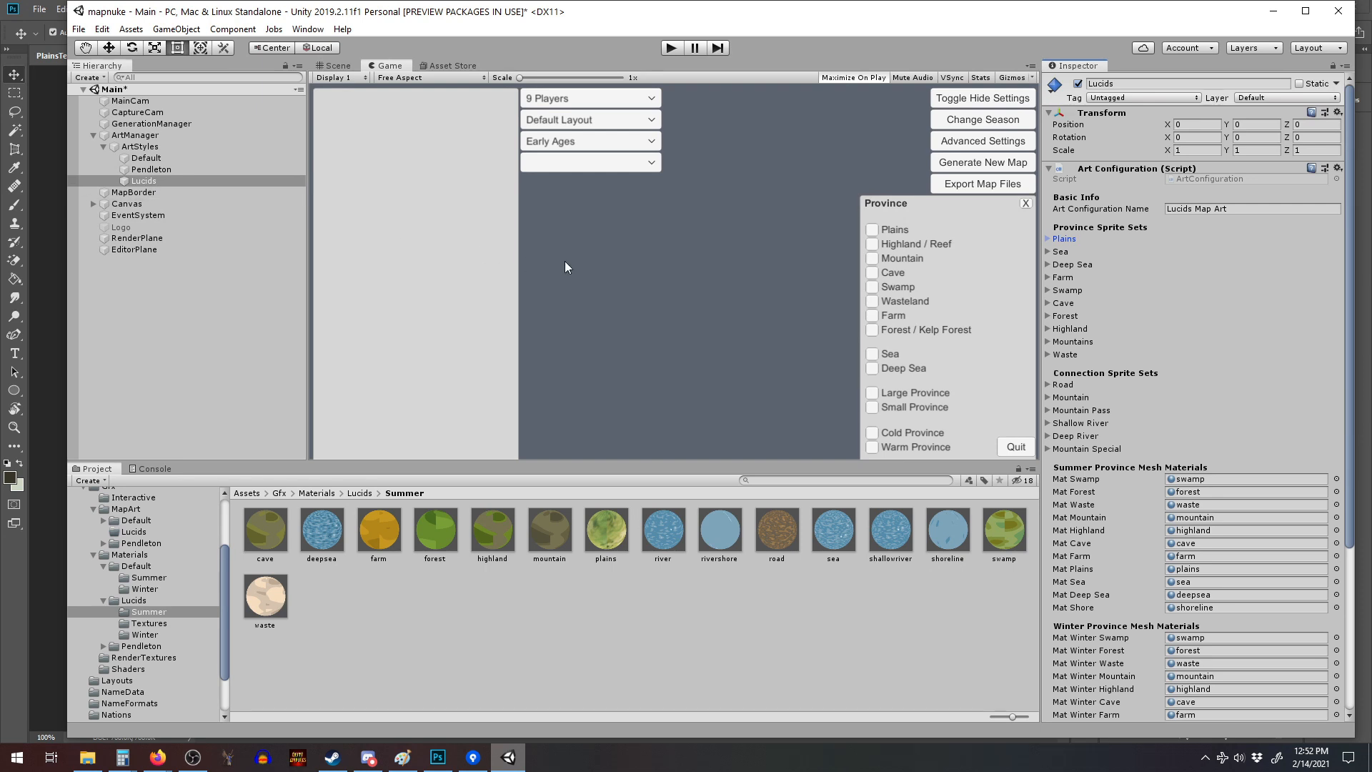
pyautogui.click(137, 180)
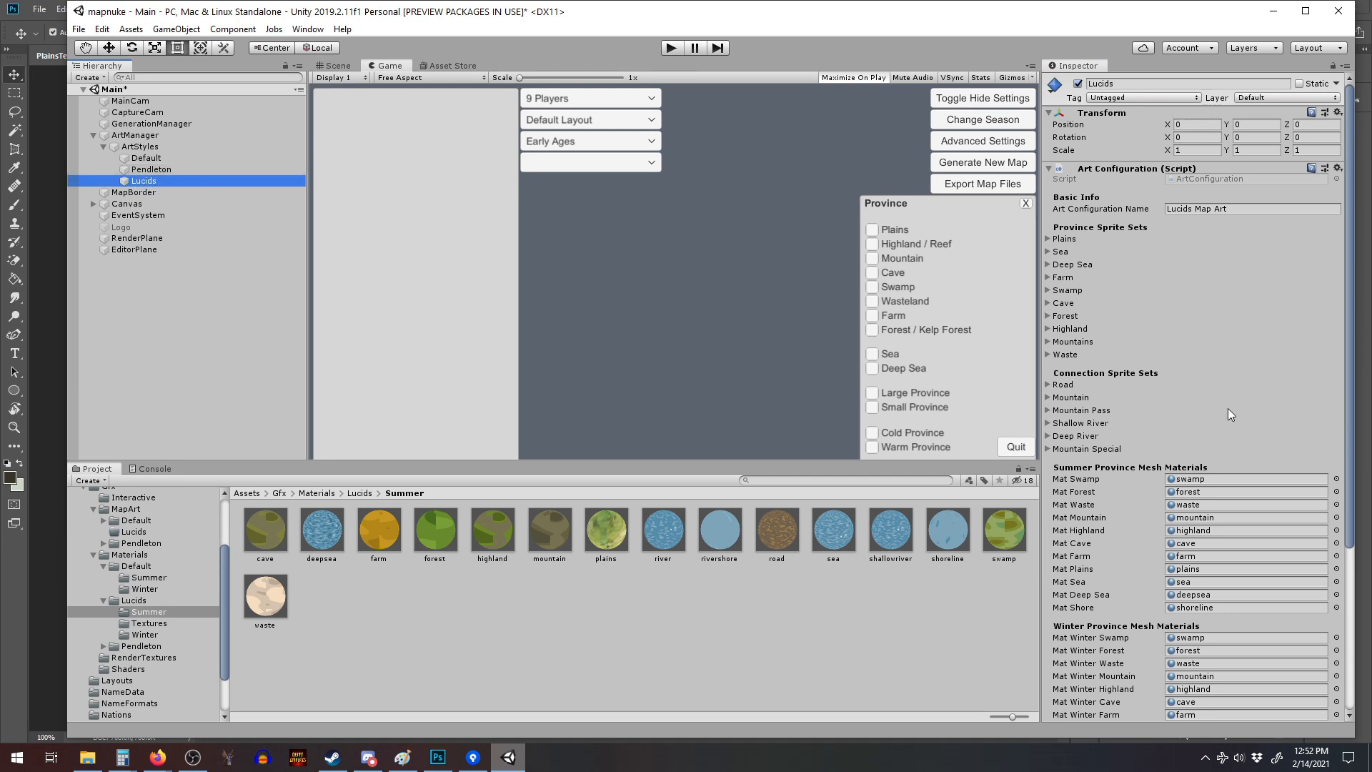
# Assign the plains material from the Lucids Summer folder to Mat Plains in the summer province mesh materials.
pyautogui.scroll(-5, 1228, 411)
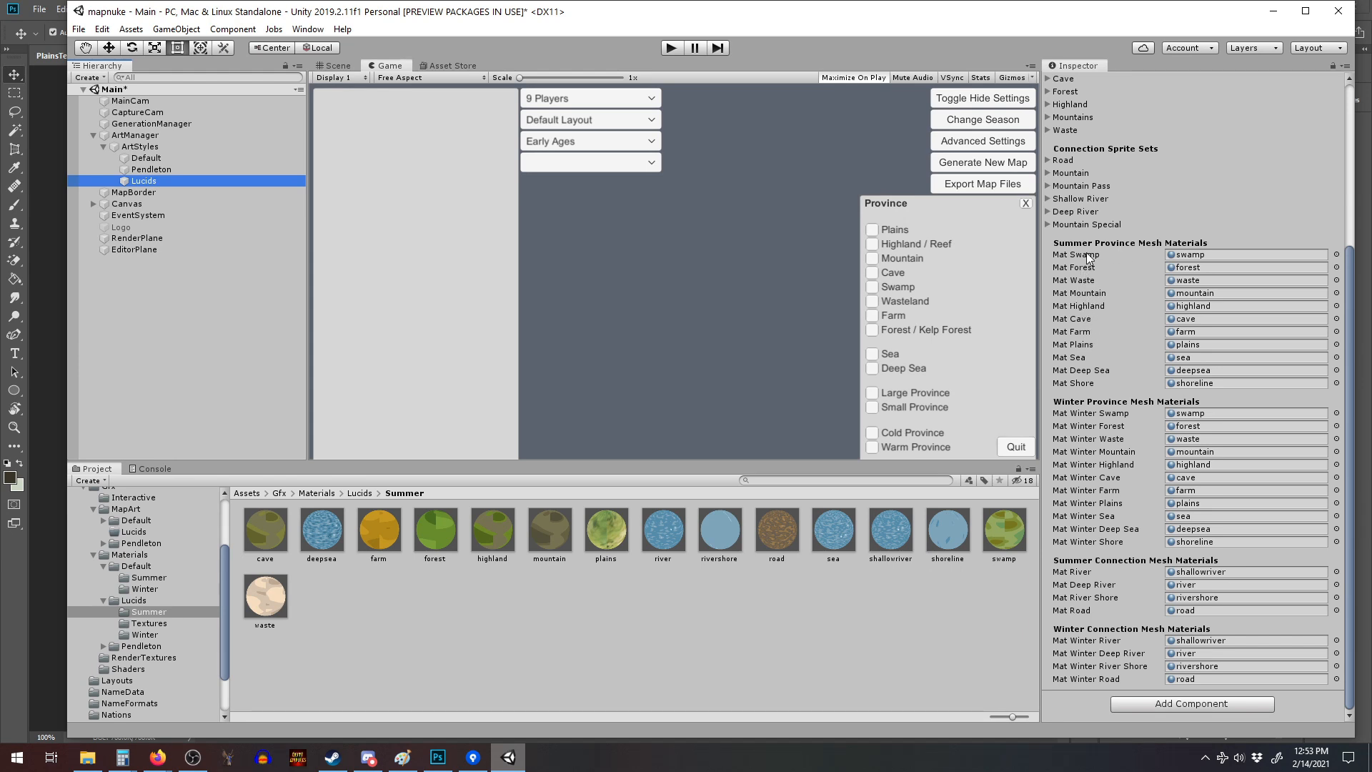
pyautogui.click(1337, 344)
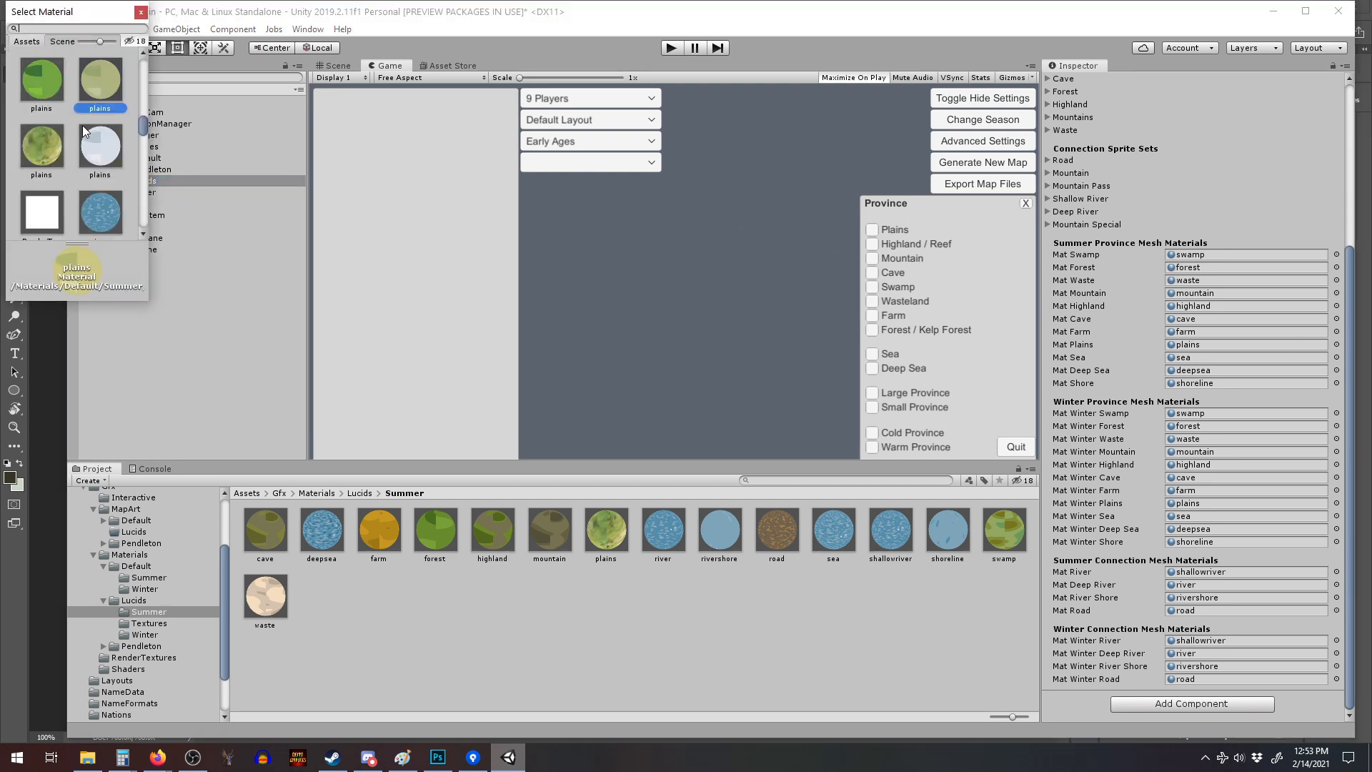
pyautogui.click(41, 141)
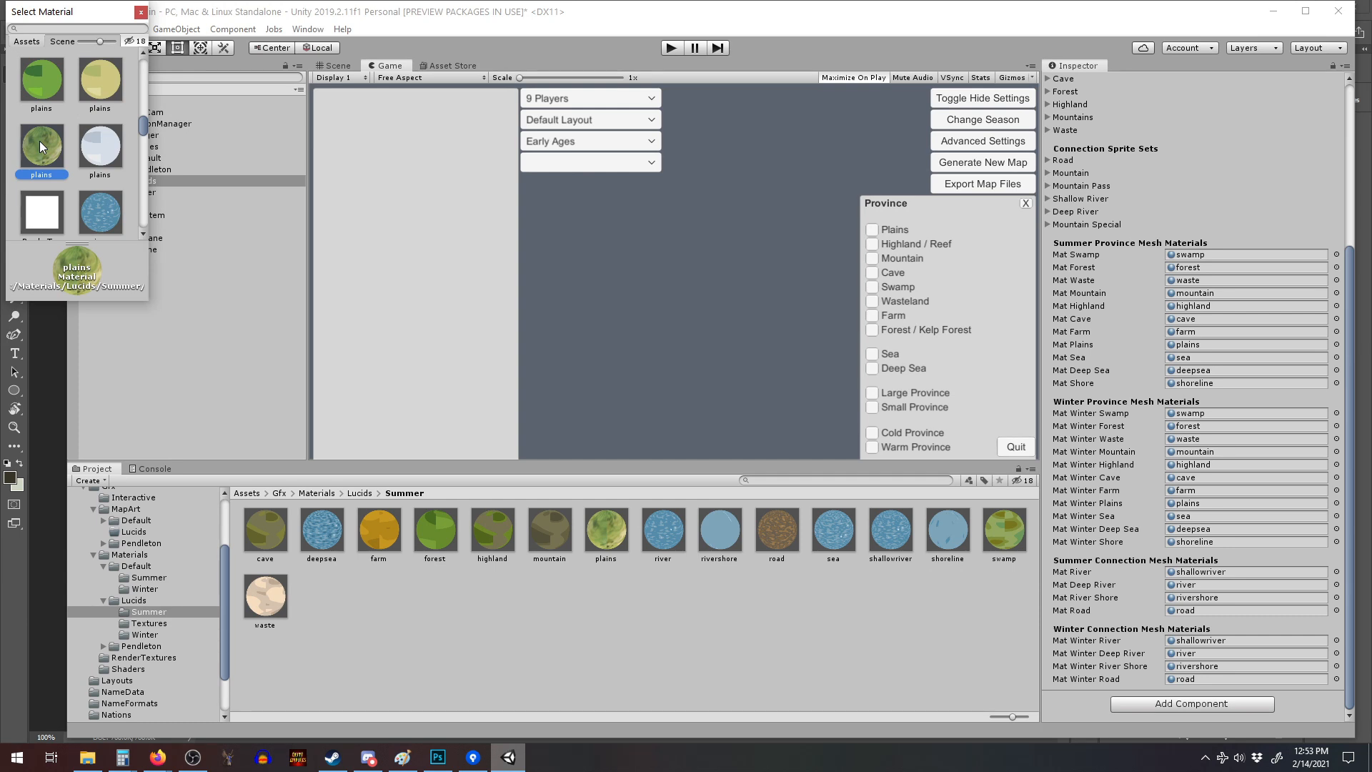
pyautogui.doubleClick(40, 140)
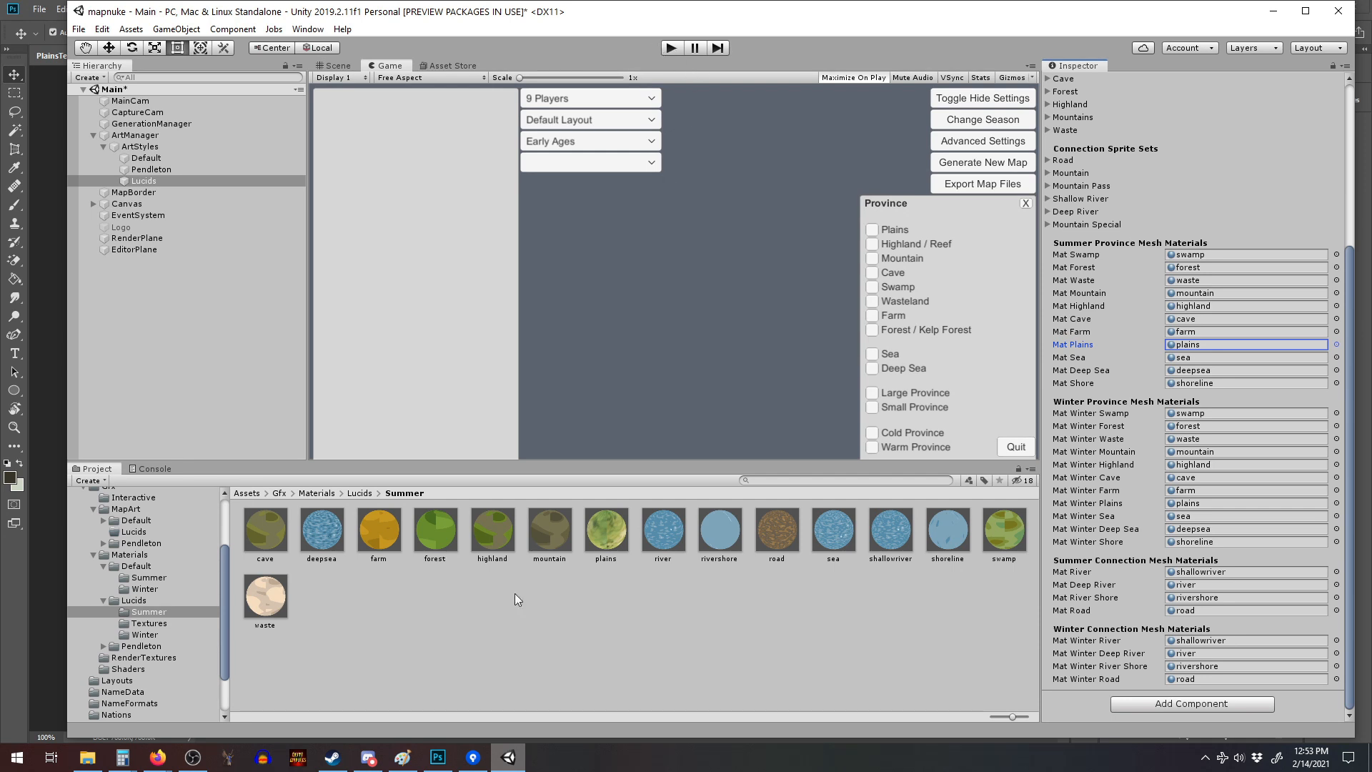
# Run the scene to check which map art styles are offered, and stop it.
pyautogui.click(672, 47)
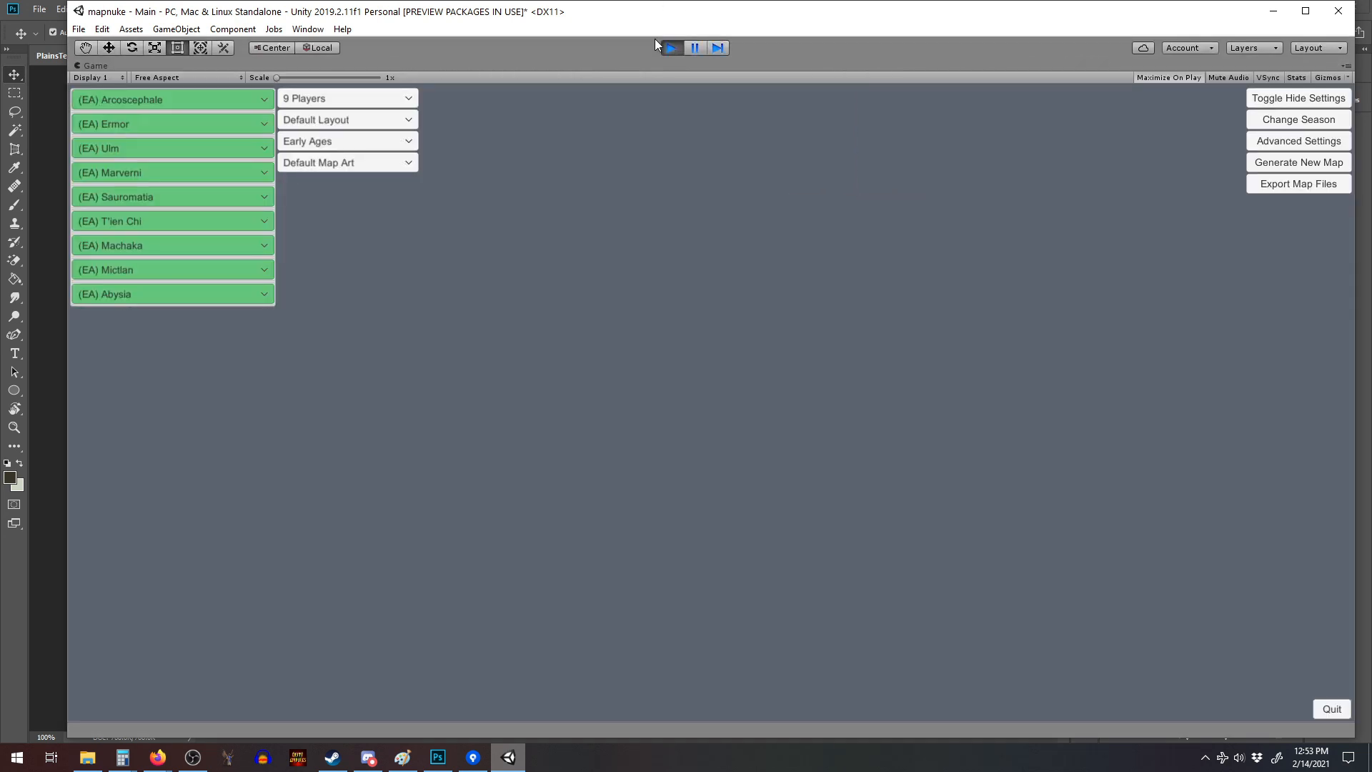
pyautogui.click(361, 159)
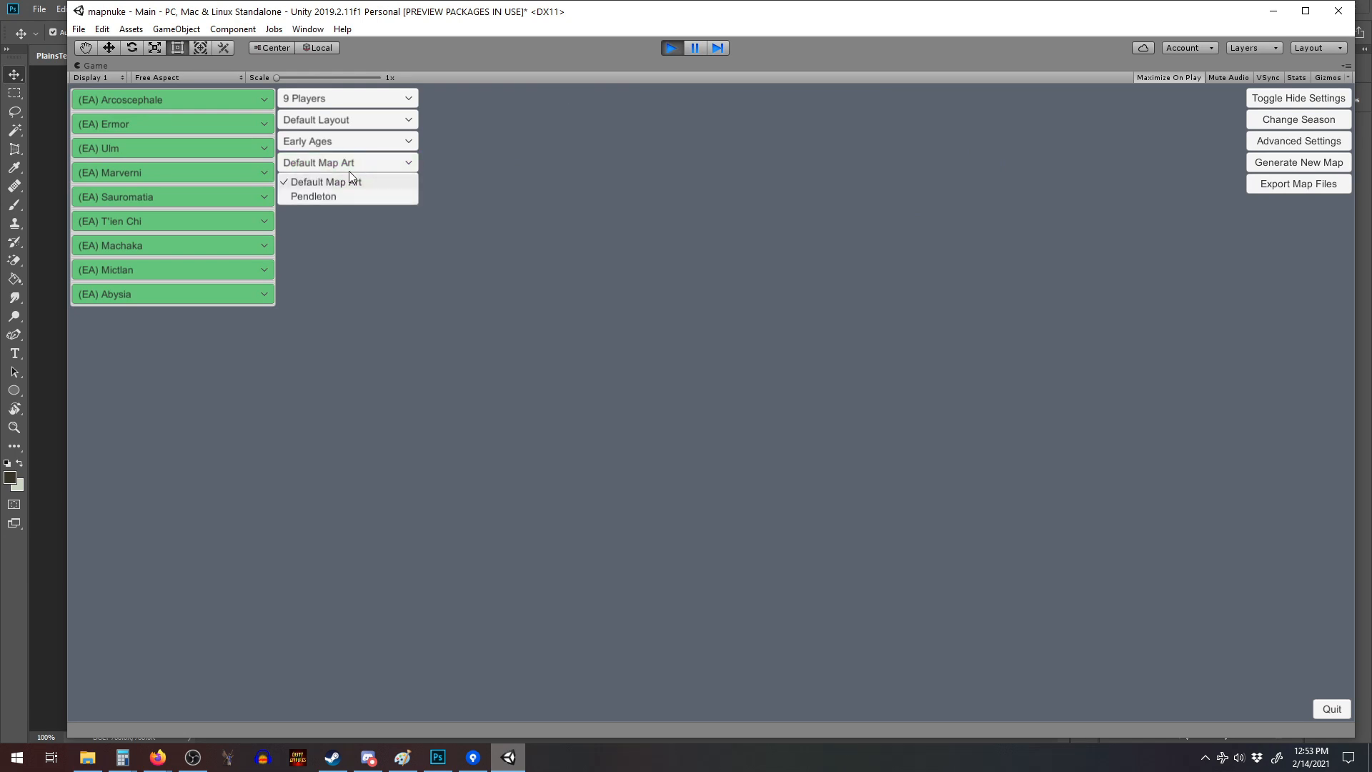
pyautogui.click(714, 169)
pyautogui.click(675, 49)
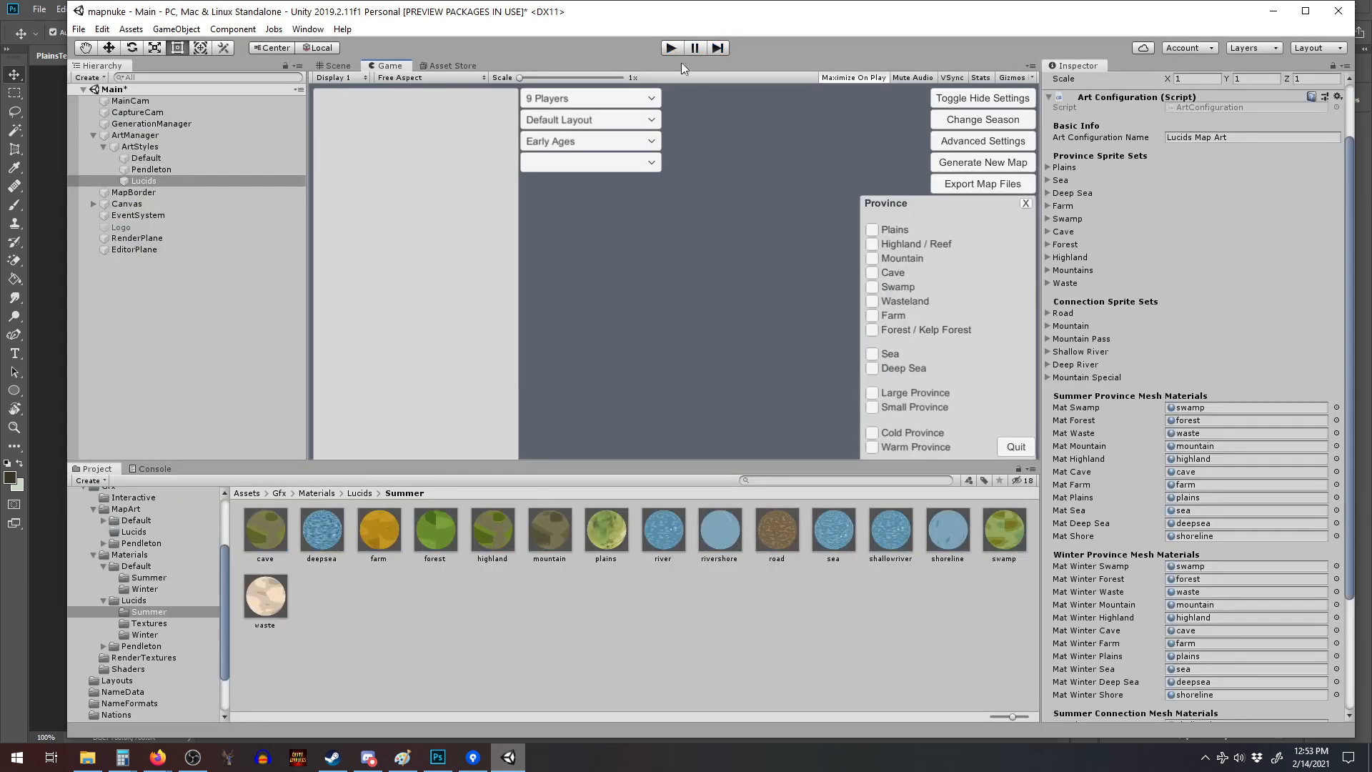
# Set the size of the ArtManager object's Art Configurations list to 3.
pyautogui.click(1241, 230)
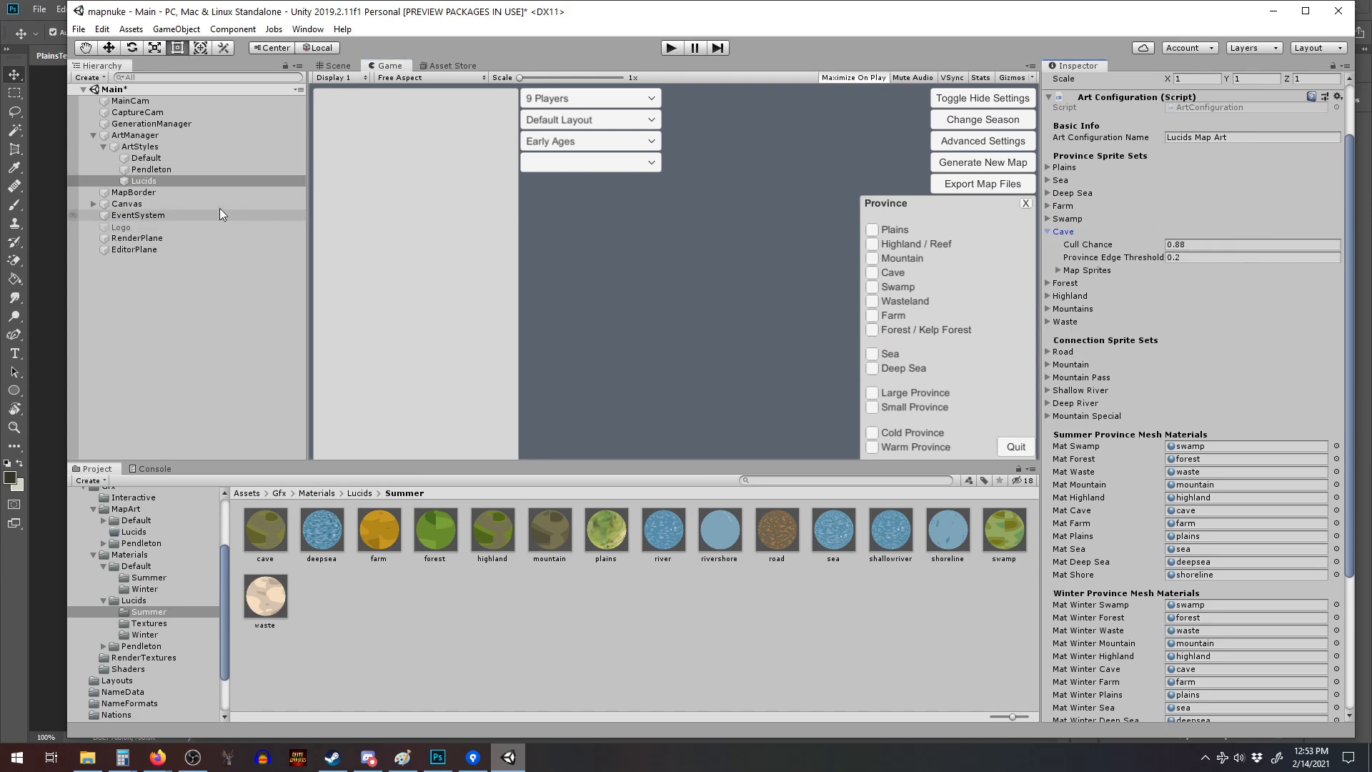
pyautogui.click(156, 146)
pyautogui.click(161, 158)
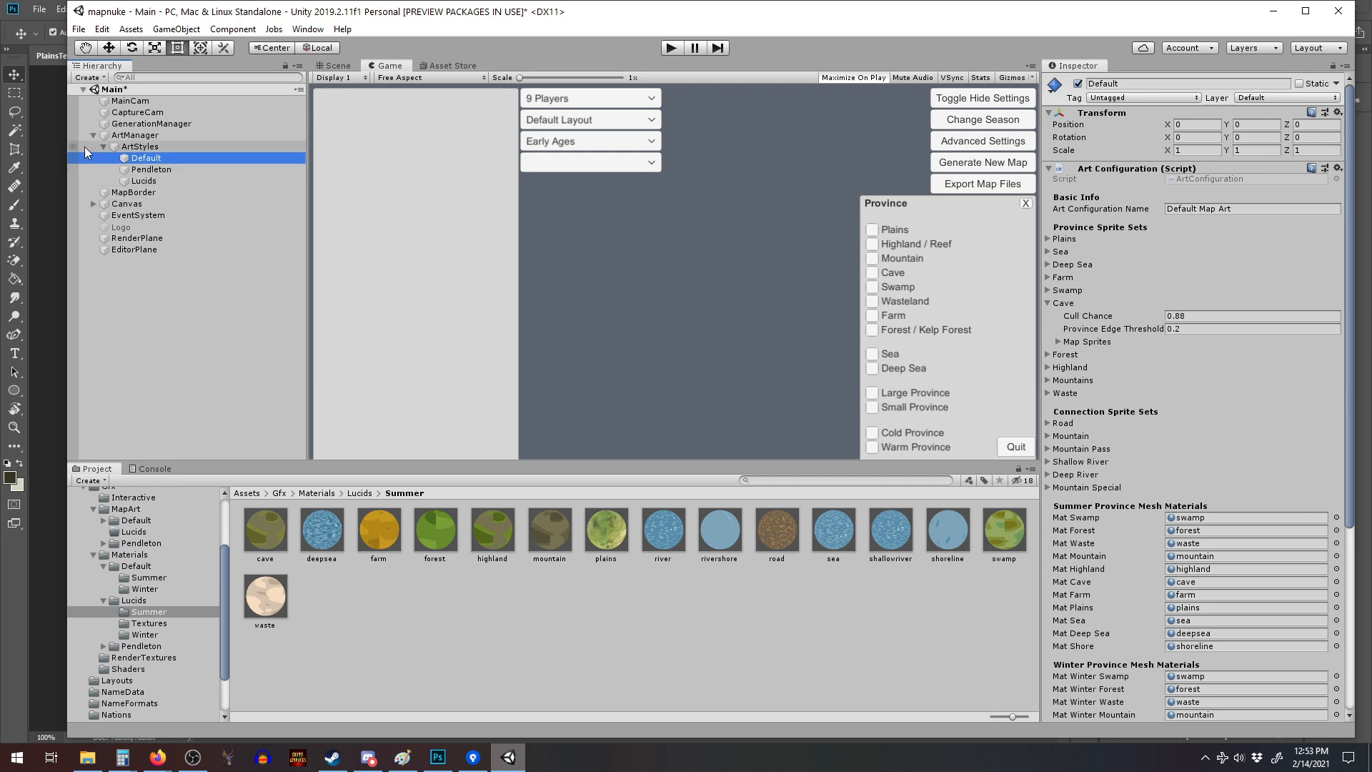
pyautogui.click(107, 135)
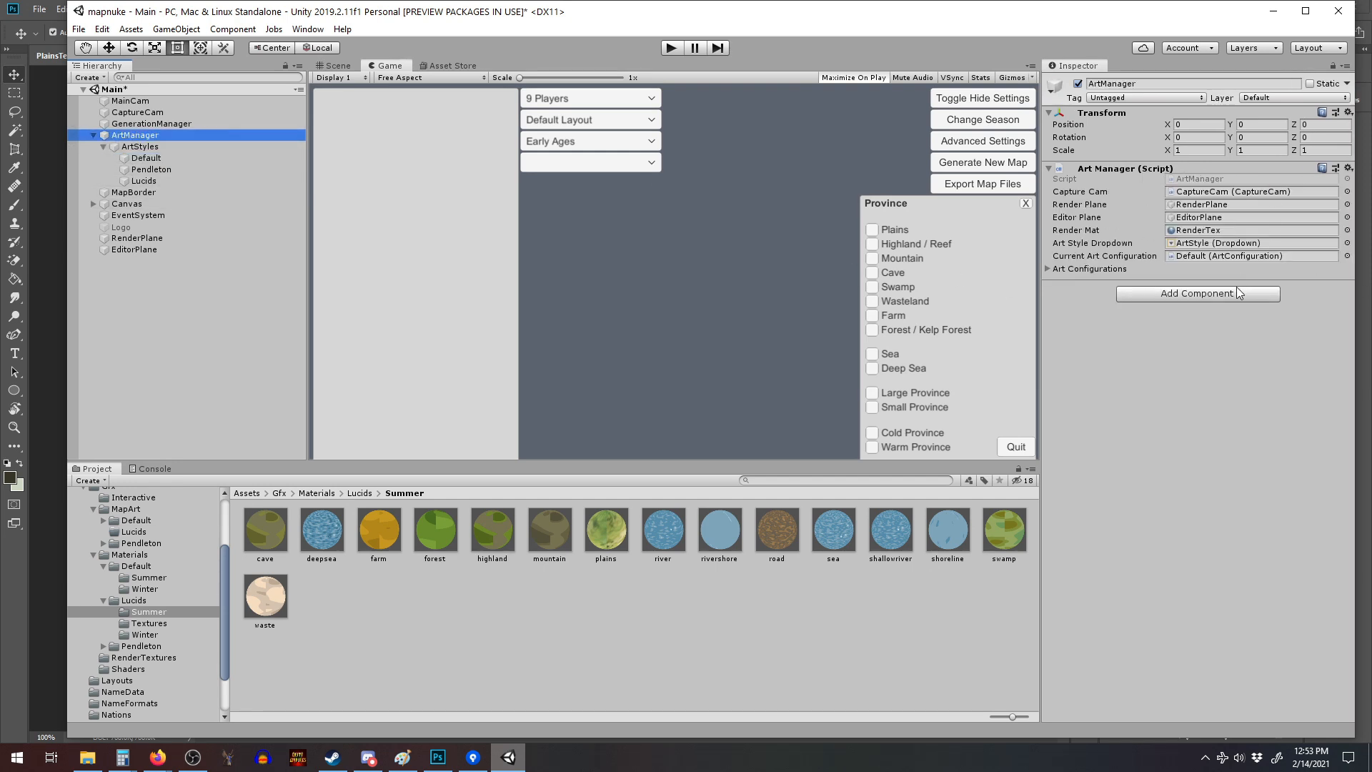
pyautogui.click(1090, 269)
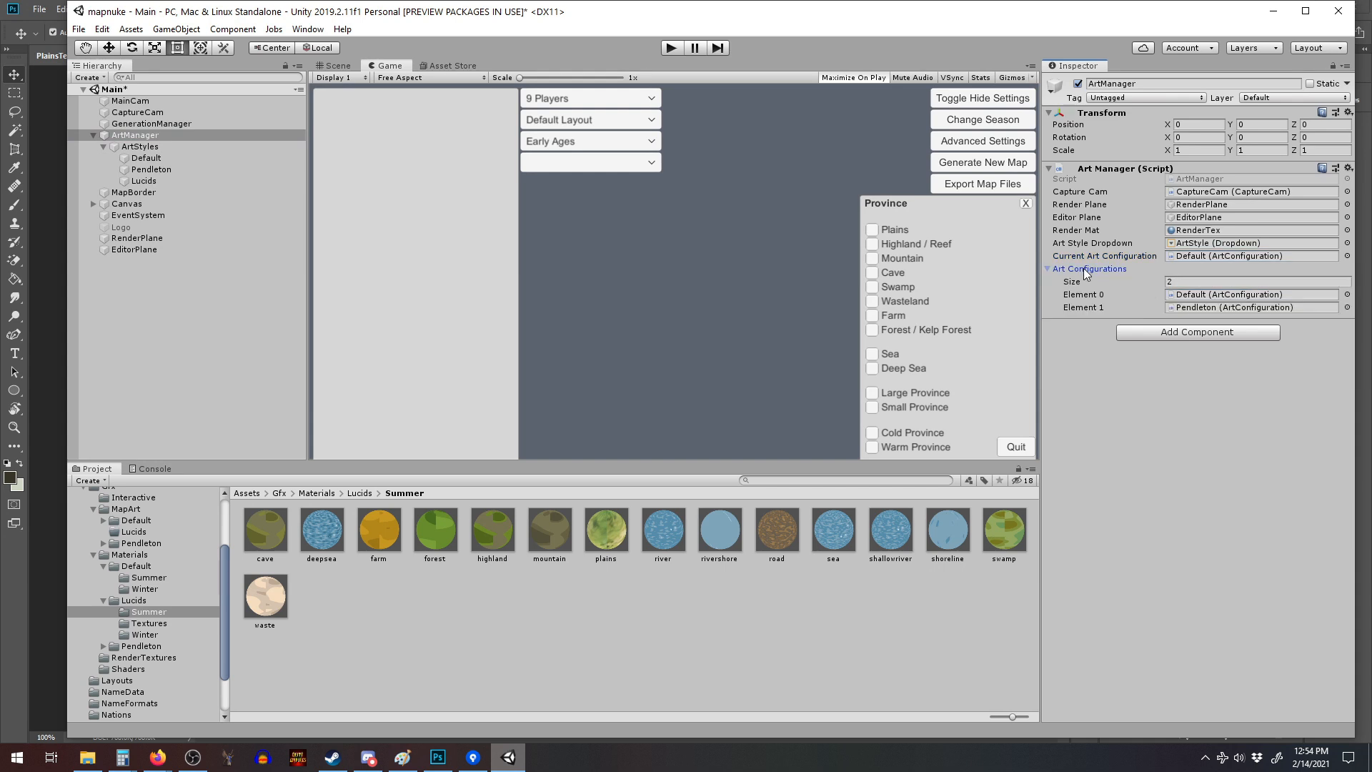
pyautogui.click(1170, 282)
pyautogui.write('3')
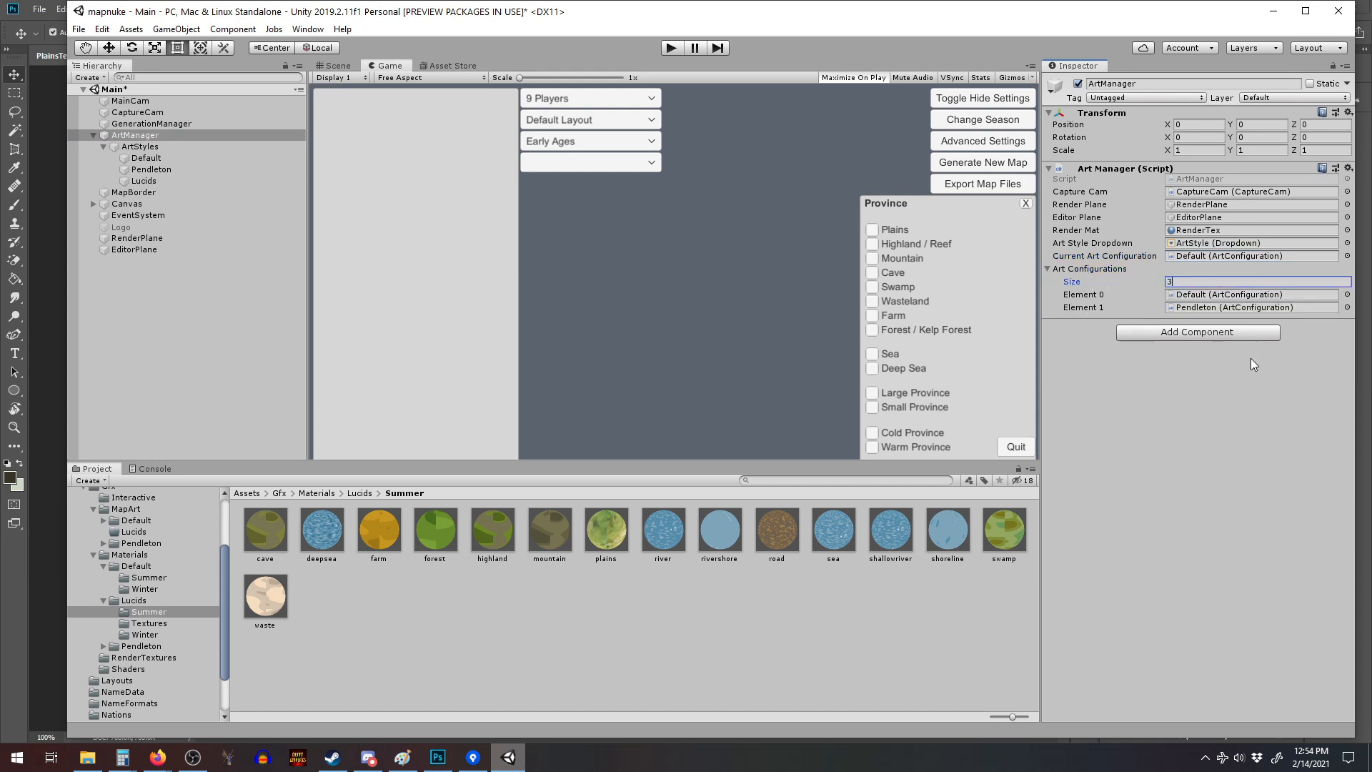
pyautogui.press('Return')
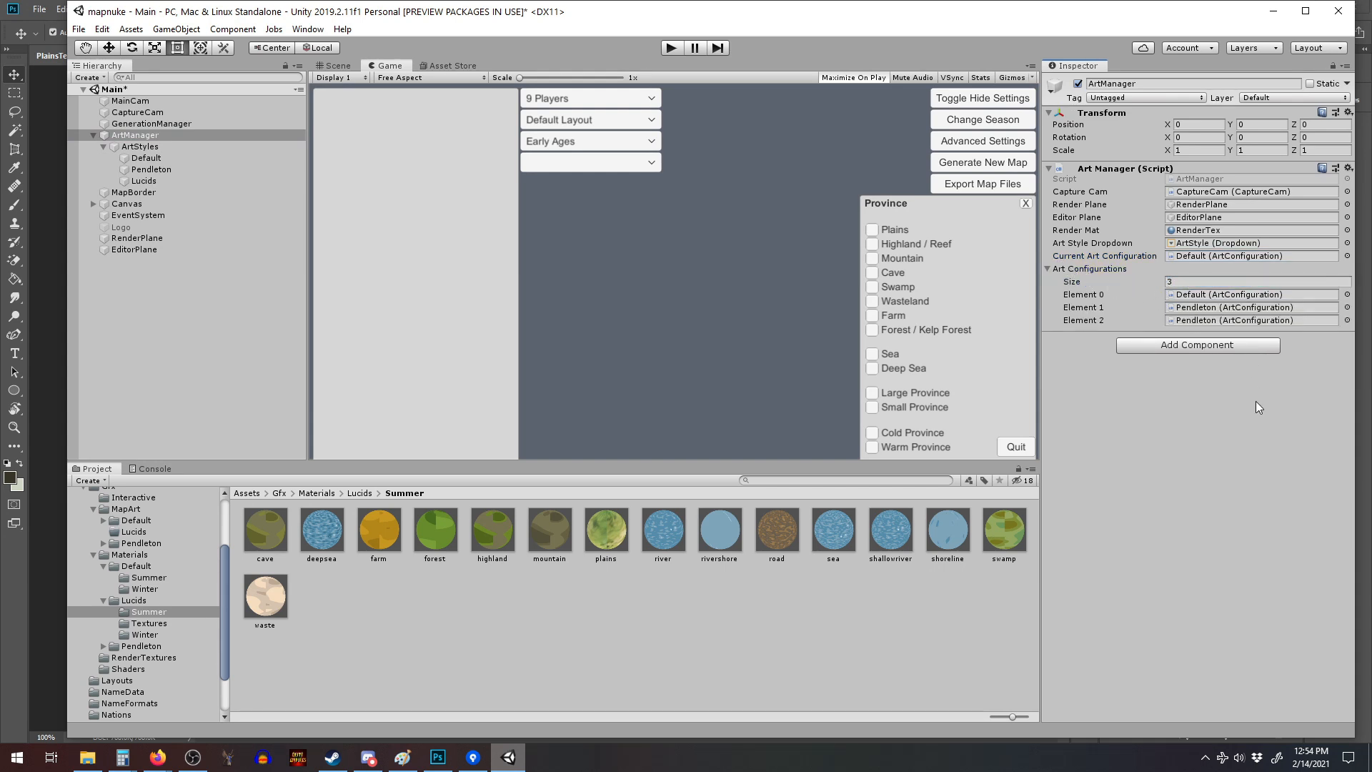
# Assign the Lucids art configuration to Element 2 of the Art Configurations list.
pyautogui.click(1347, 320)
pyautogui.click(80, 76)
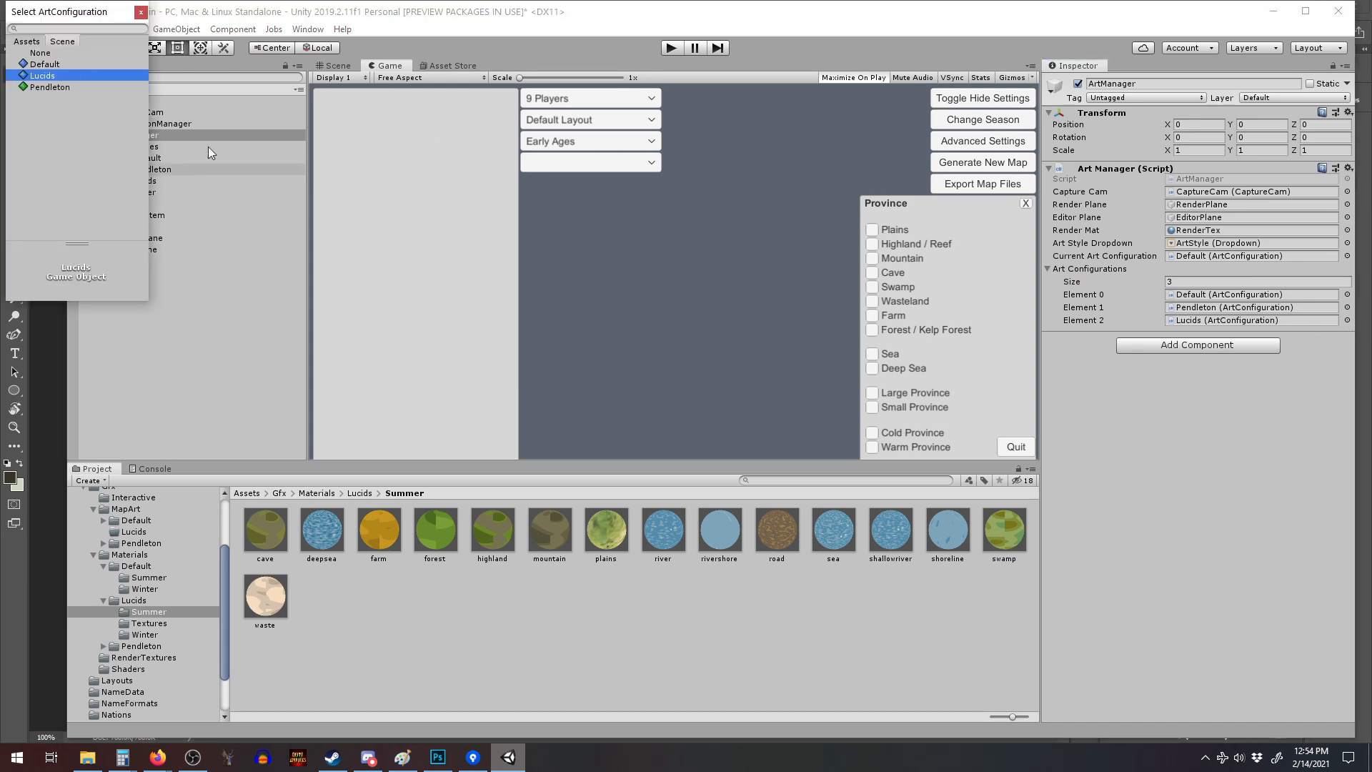
pyautogui.click(140, 12)
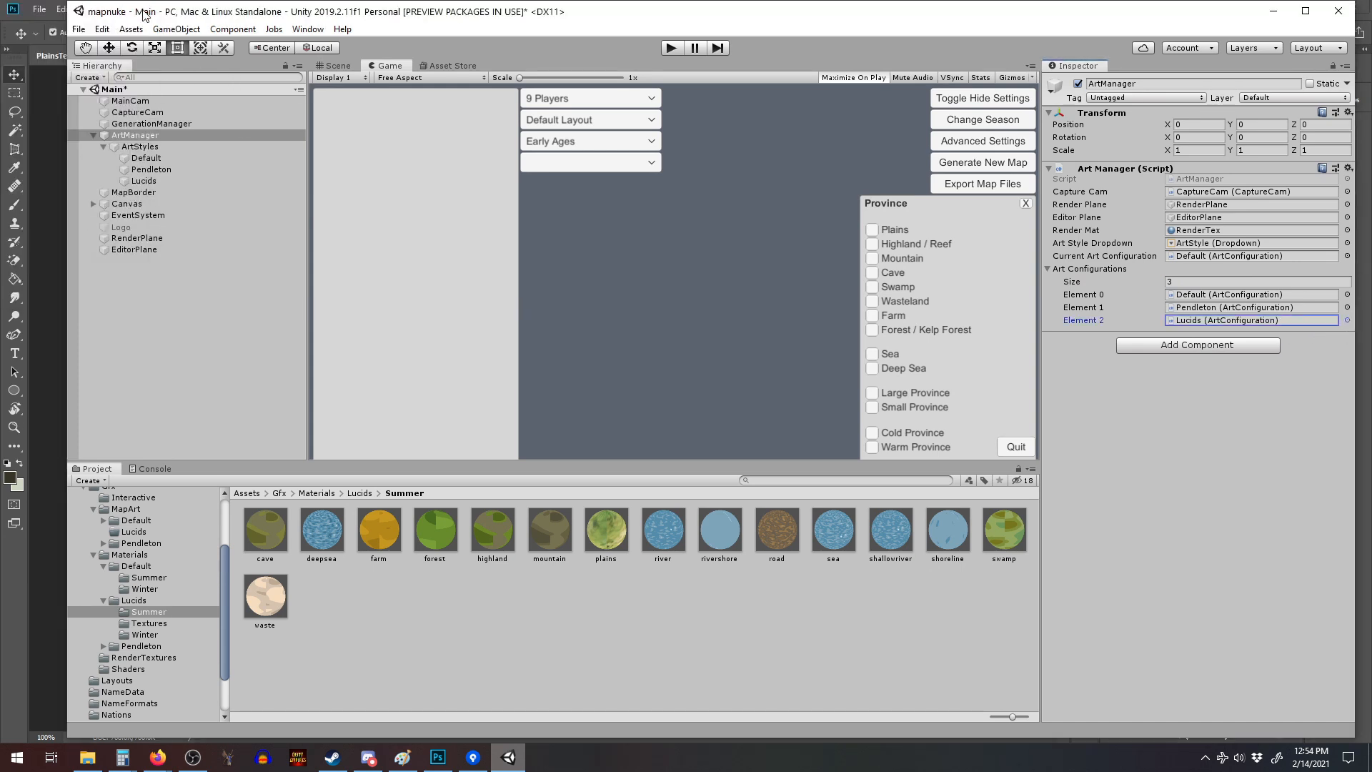
# Run the scene and generate a new map using the Lucids Map Art style.
pyautogui.click(669, 48)
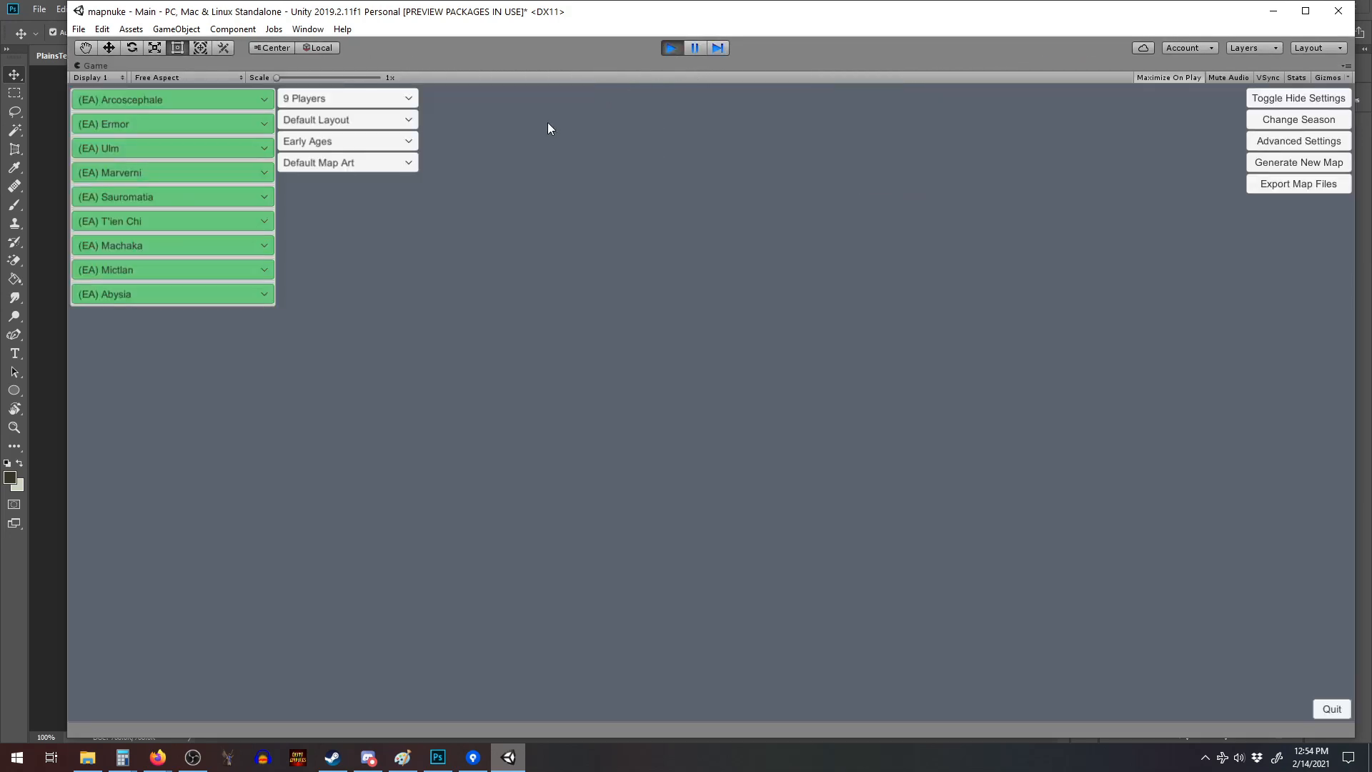
pyautogui.click(294, 170)
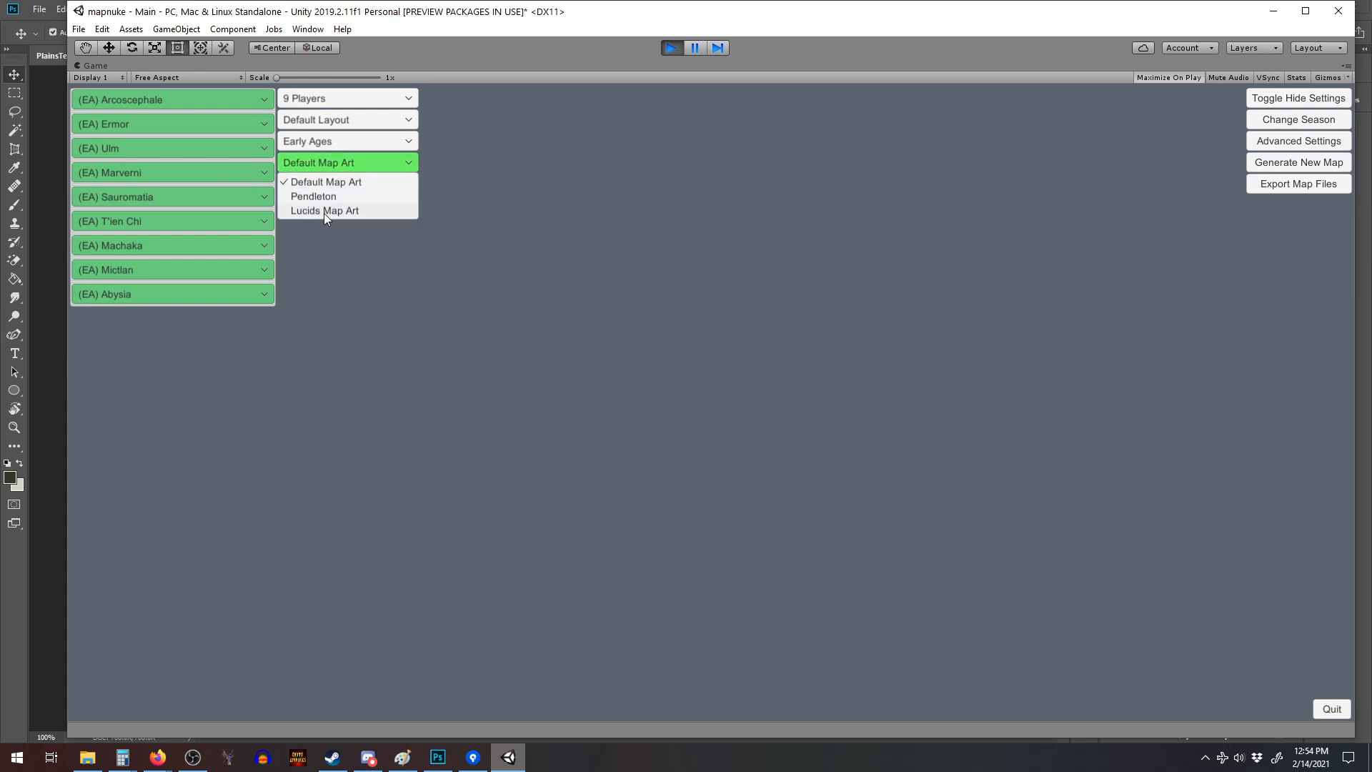
pyautogui.click(324, 210)
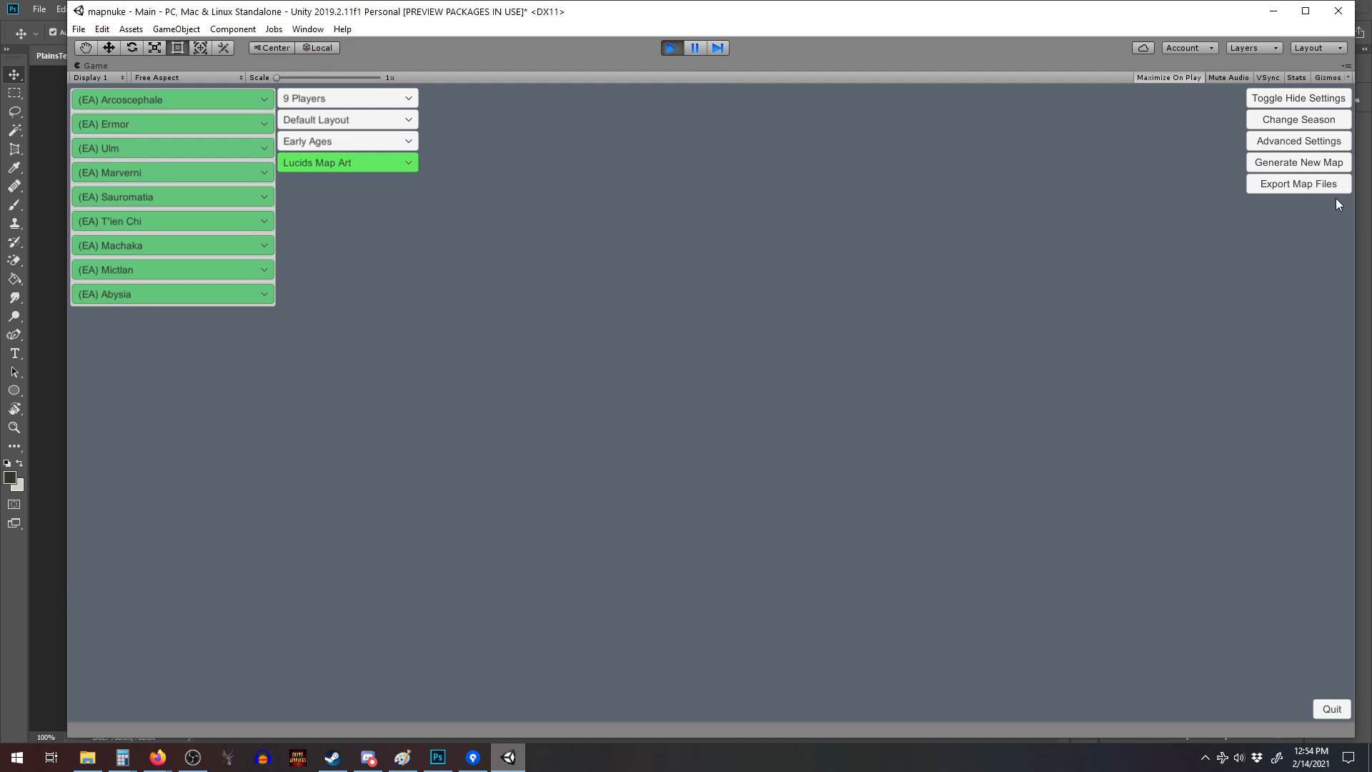
pyautogui.click(1310, 162)
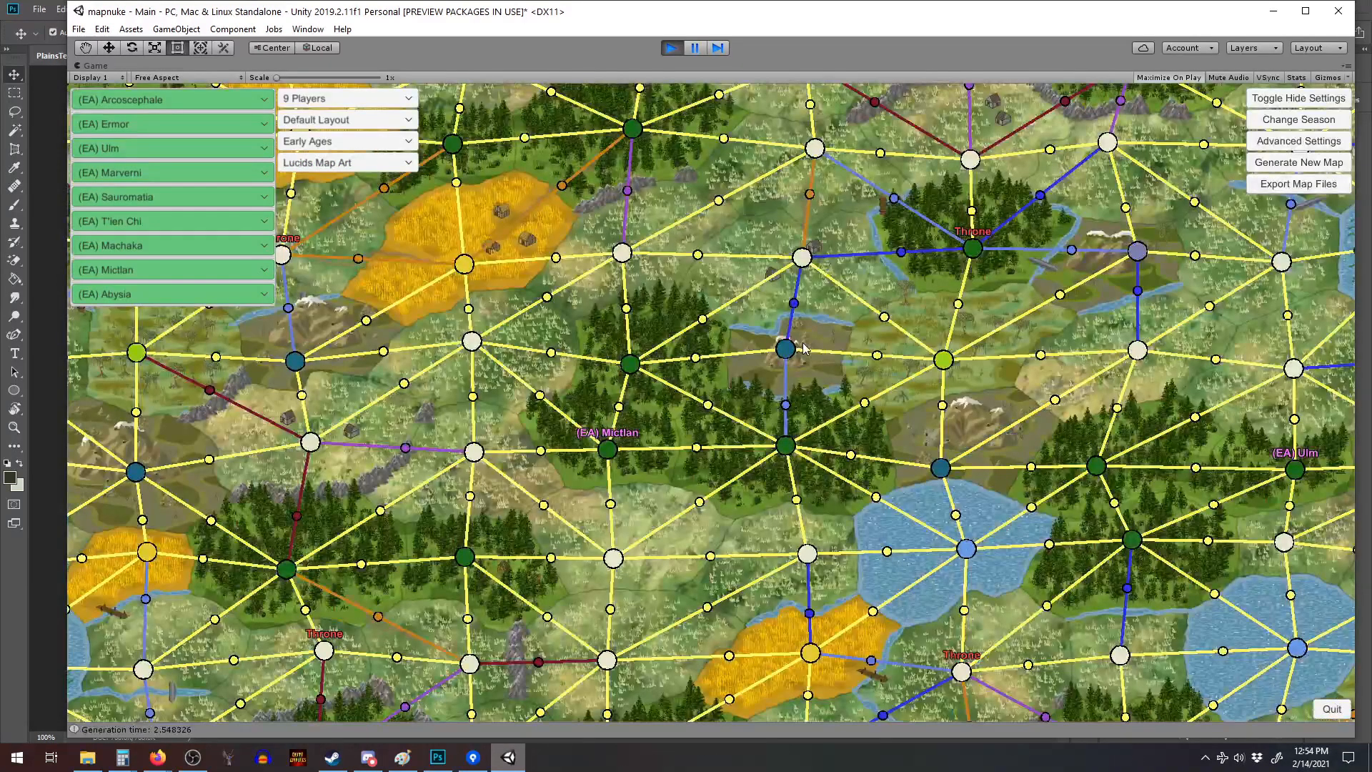
# Examine the plains textures and sprites across the generated map, close up and as a whole, and stop the scene.
pyautogui.scroll(3, 913, 370)
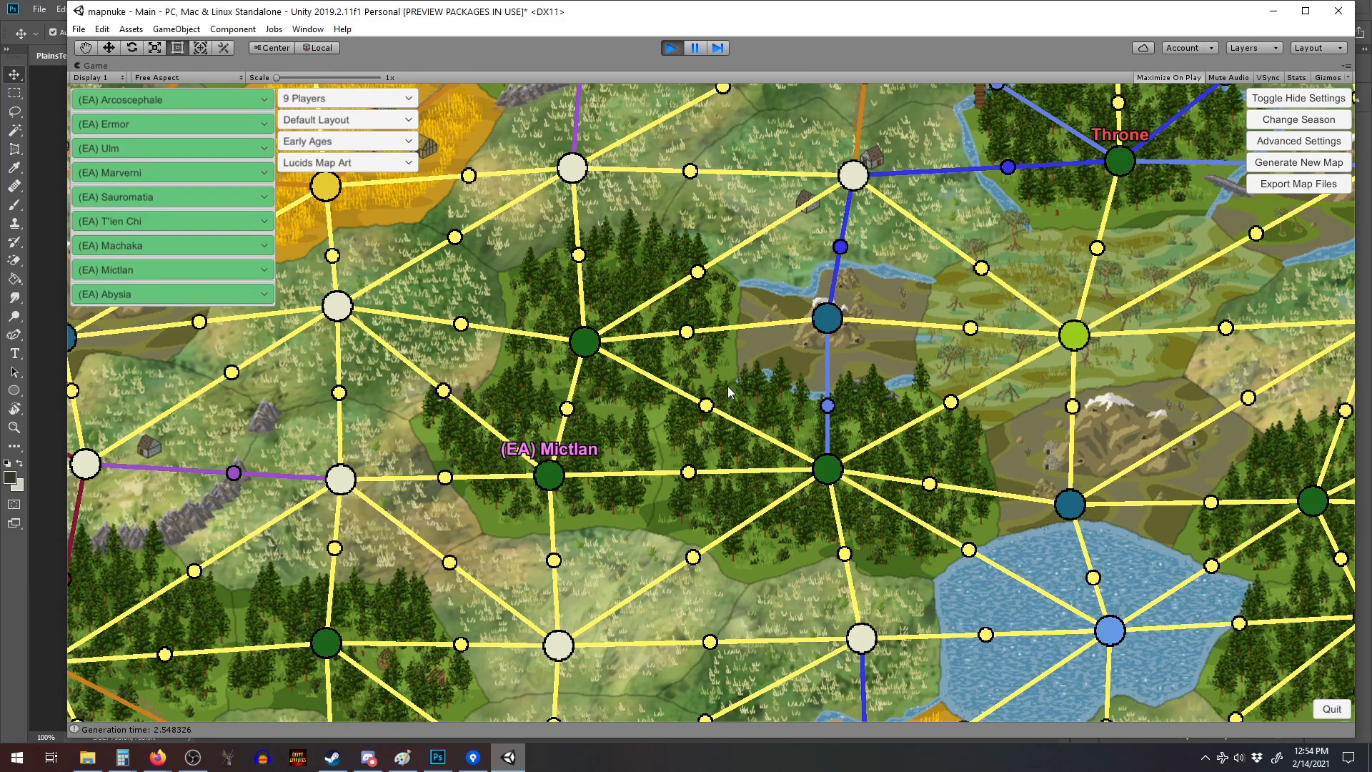
pyautogui.scroll(-2, 643, 543)
pyautogui.scroll(-1, 644, 543)
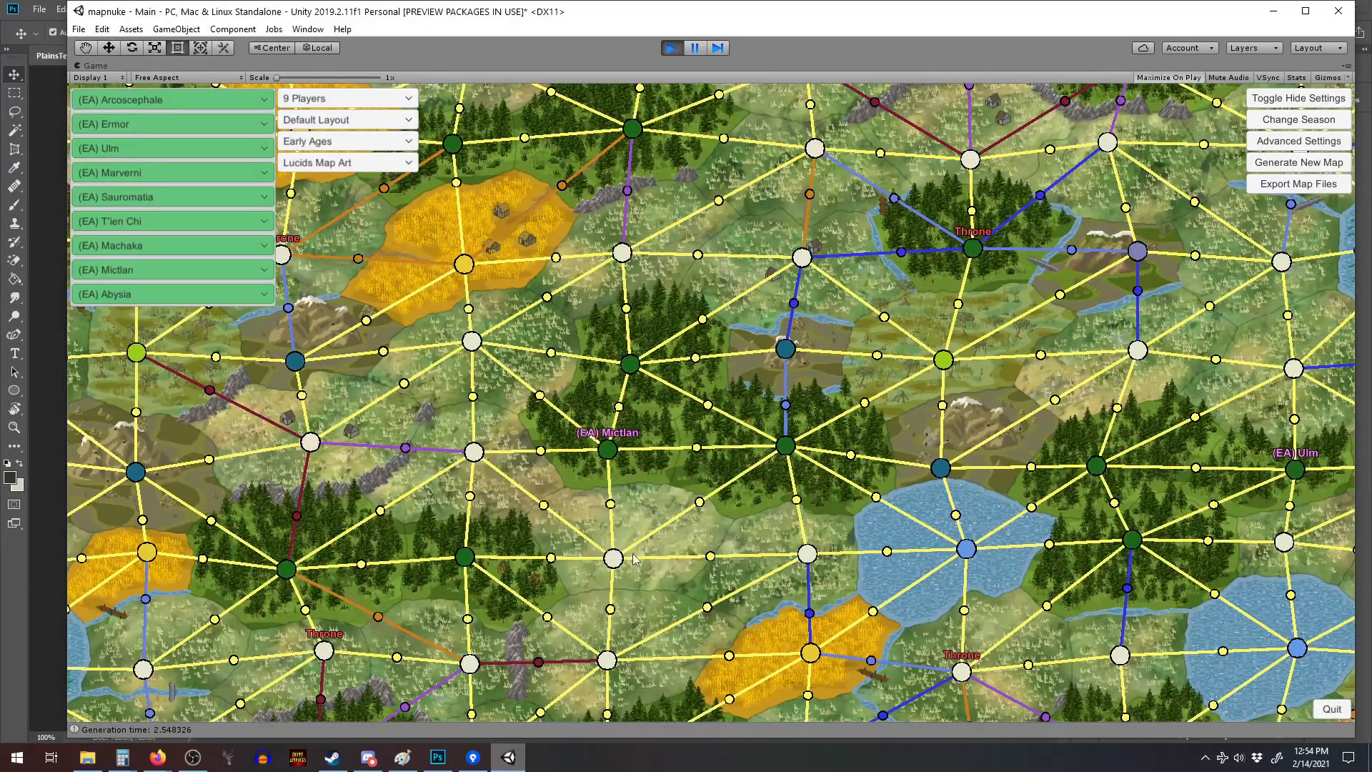
pyautogui.scroll(3, 572, 608)
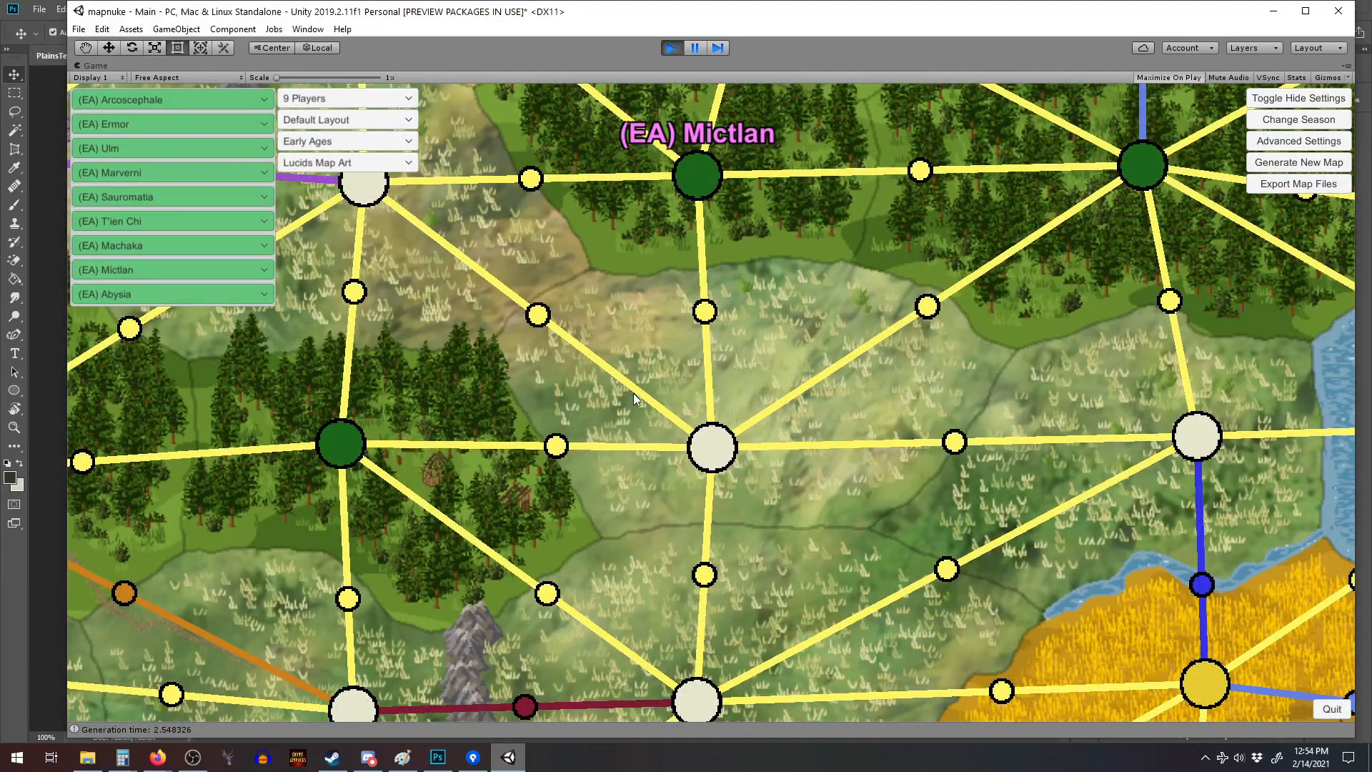
pyautogui.scroll(-3, 636, 393)
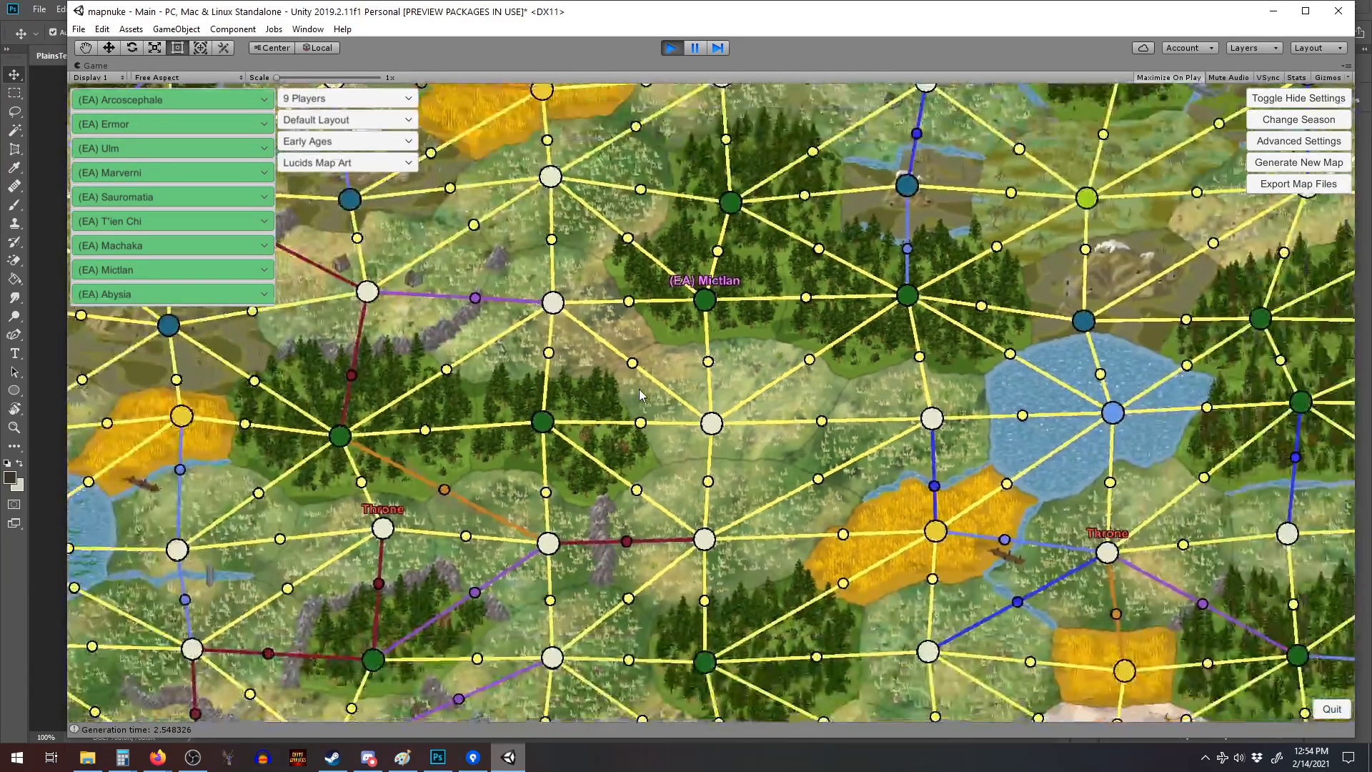
pyautogui.scroll(5, 683, 346)
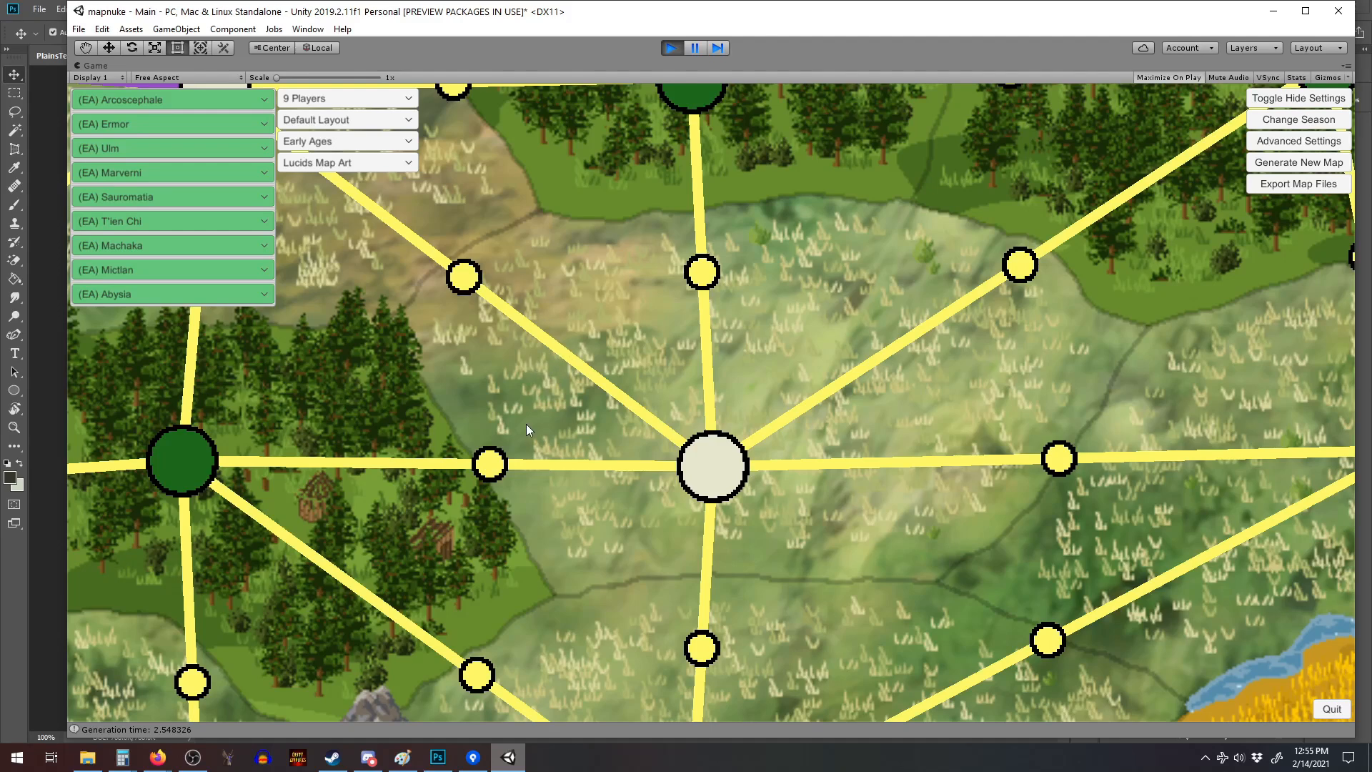
pyautogui.scroll(-5, 643, 407)
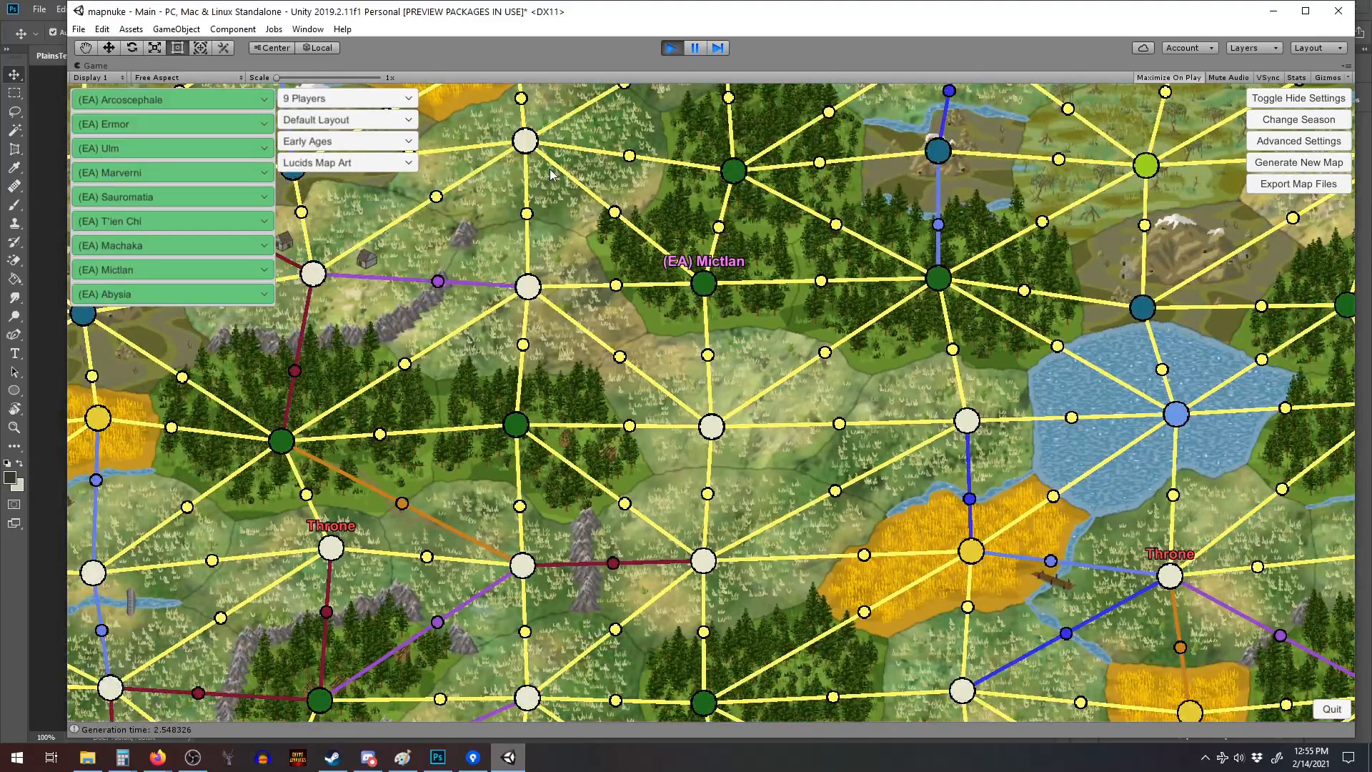
pyautogui.scroll(-5, 619, 278)
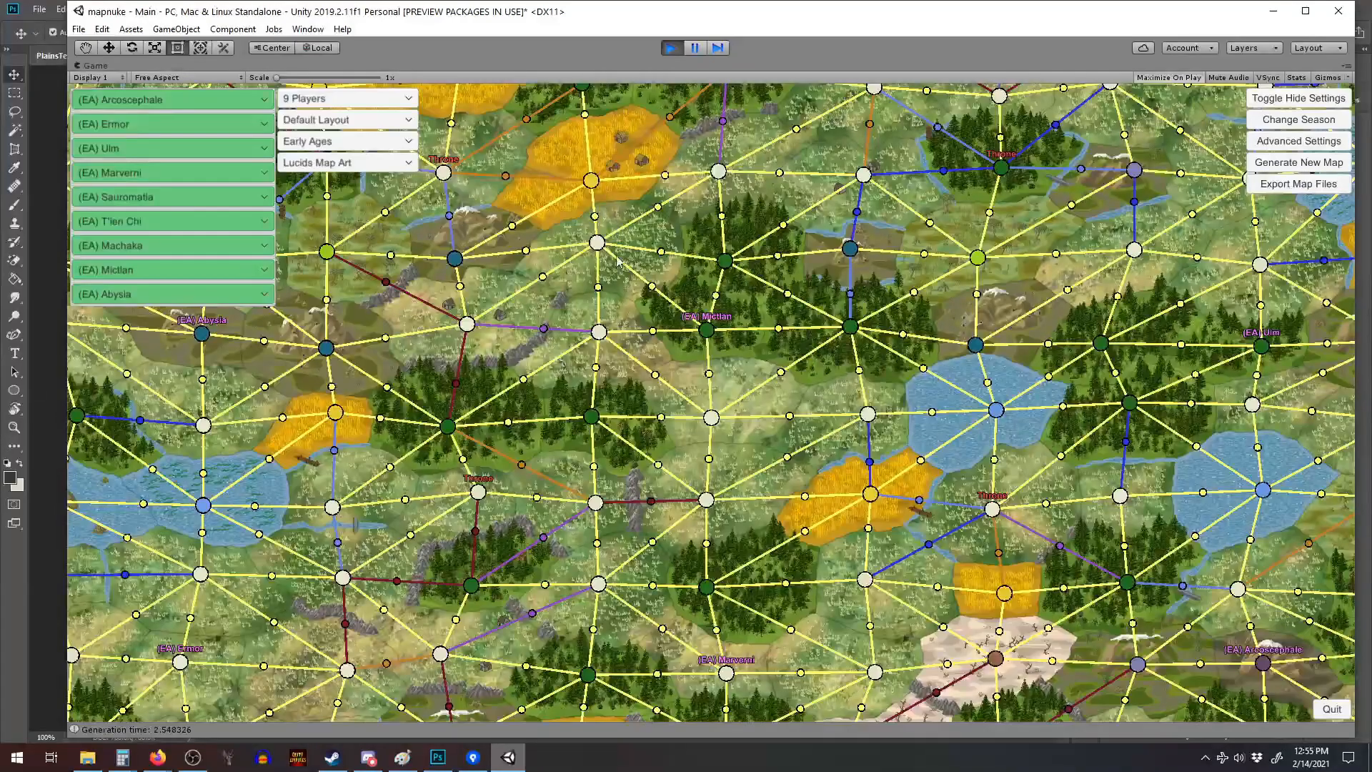
pyautogui.scroll(-5, 672, 443)
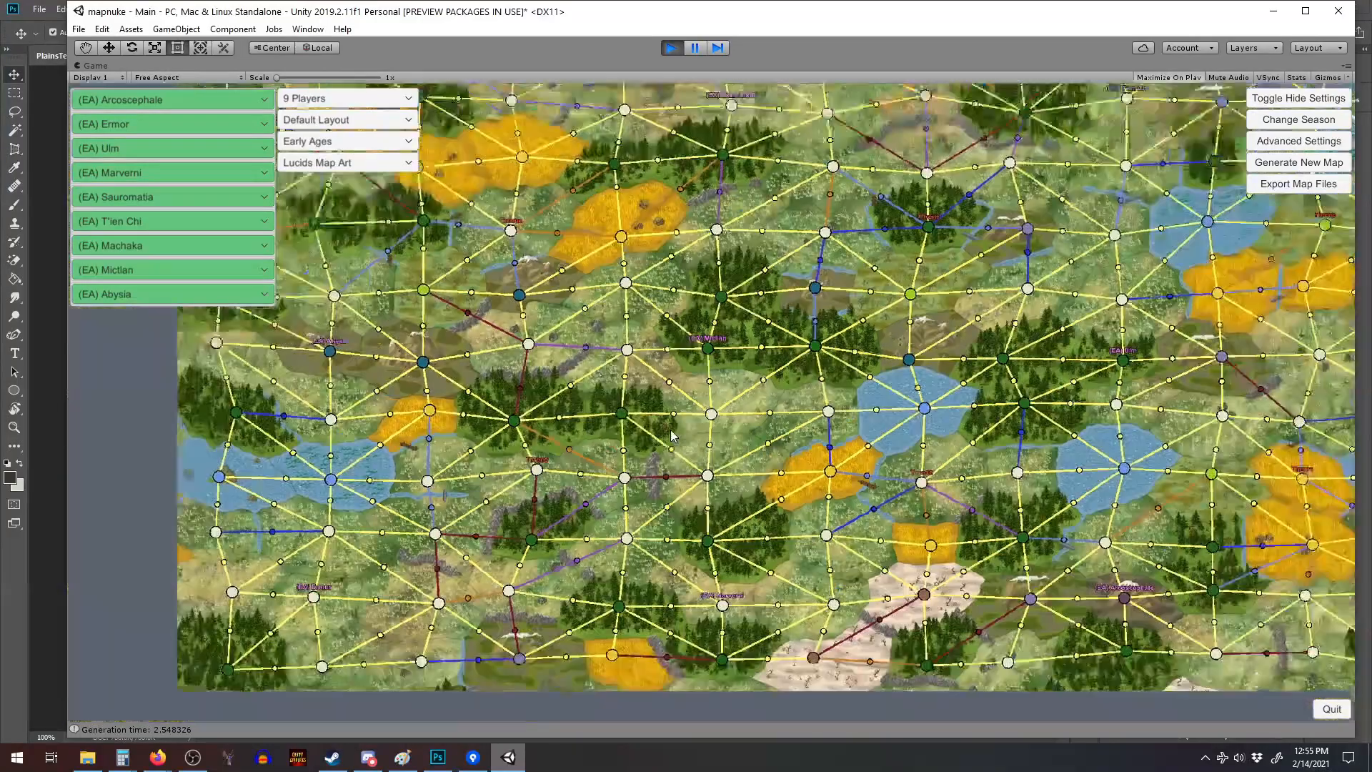
pyautogui.scroll(4, 665, 413)
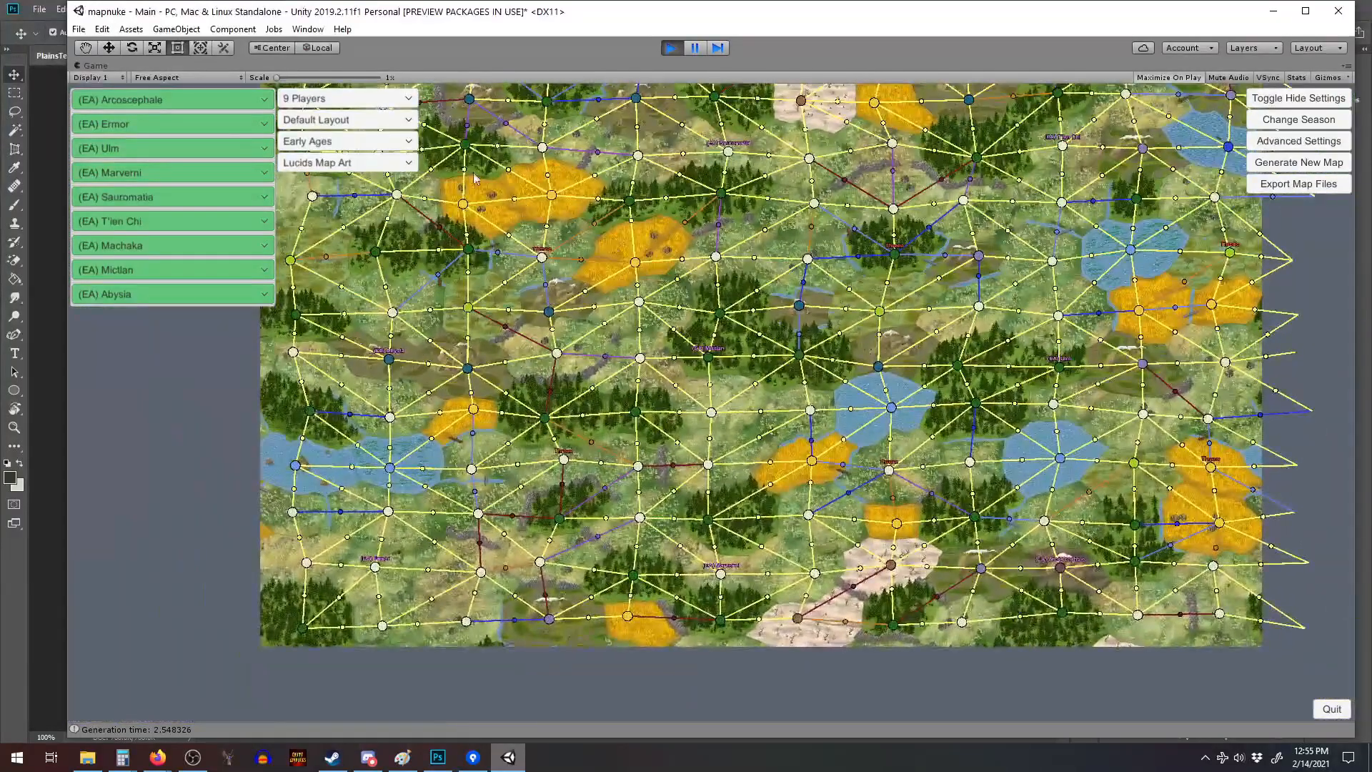
pyautogui.click(672, 48)
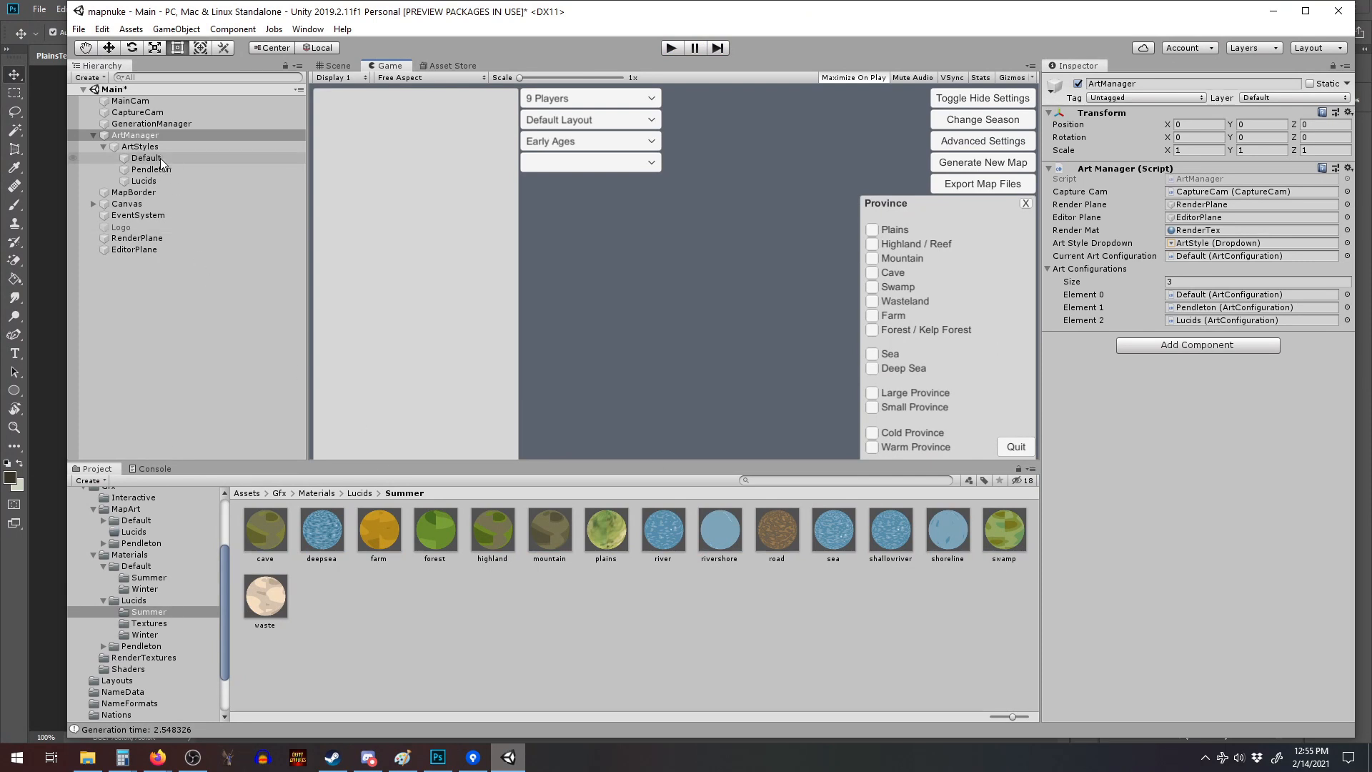
# In the Lucids configuration's Plains sprite set, set map sprite Element 0's Spawn Chance to 0 and disable Place At Least One.
pyautogui.click(158, 182)
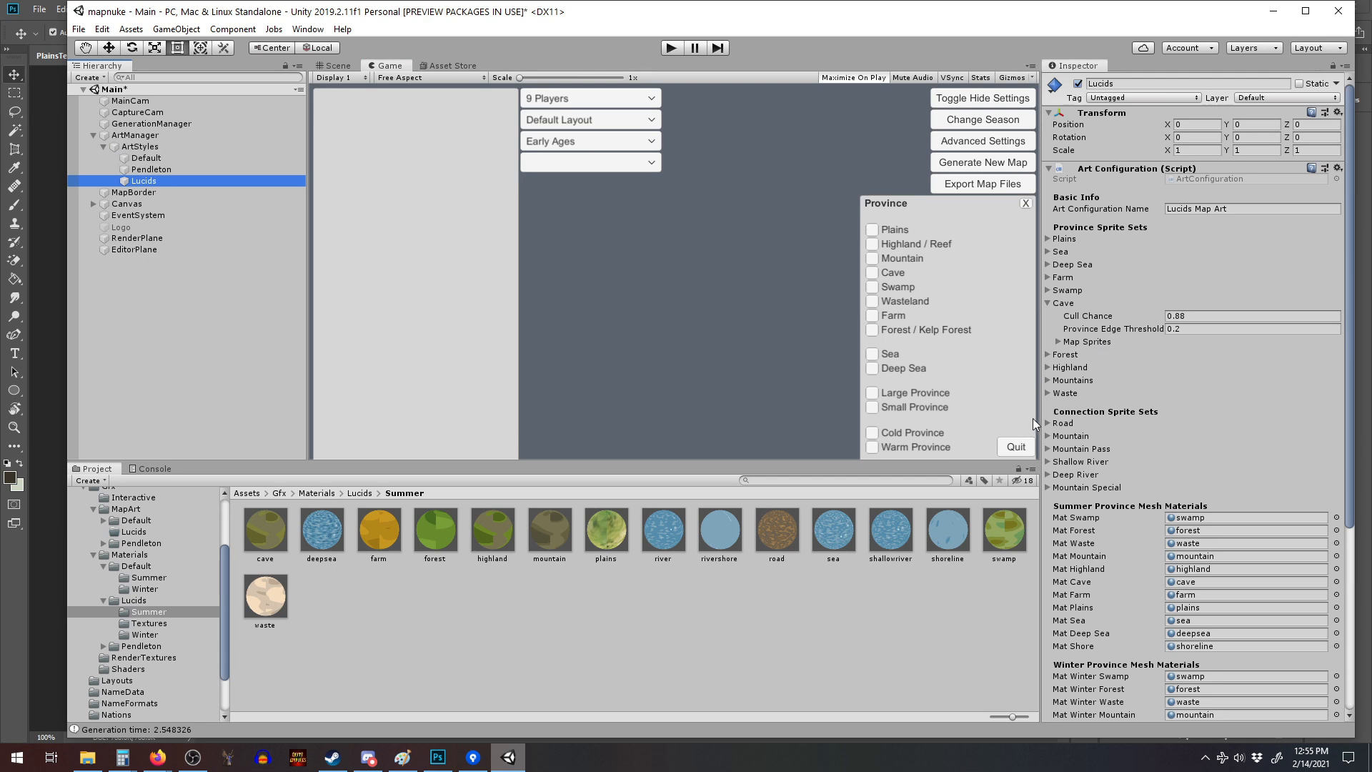
pyautogui.scroll(-8, 1084, 436)
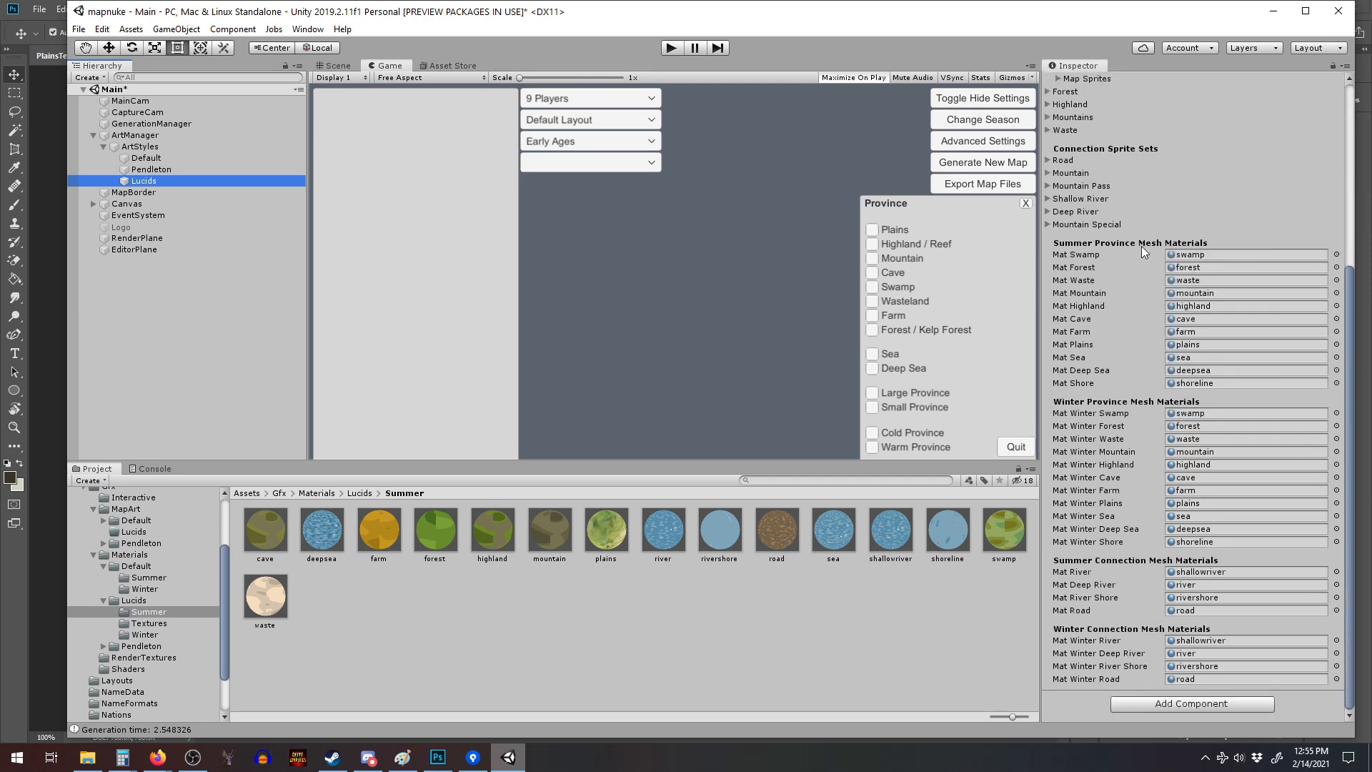
pyautogui.scroll(4, 1152, 282)
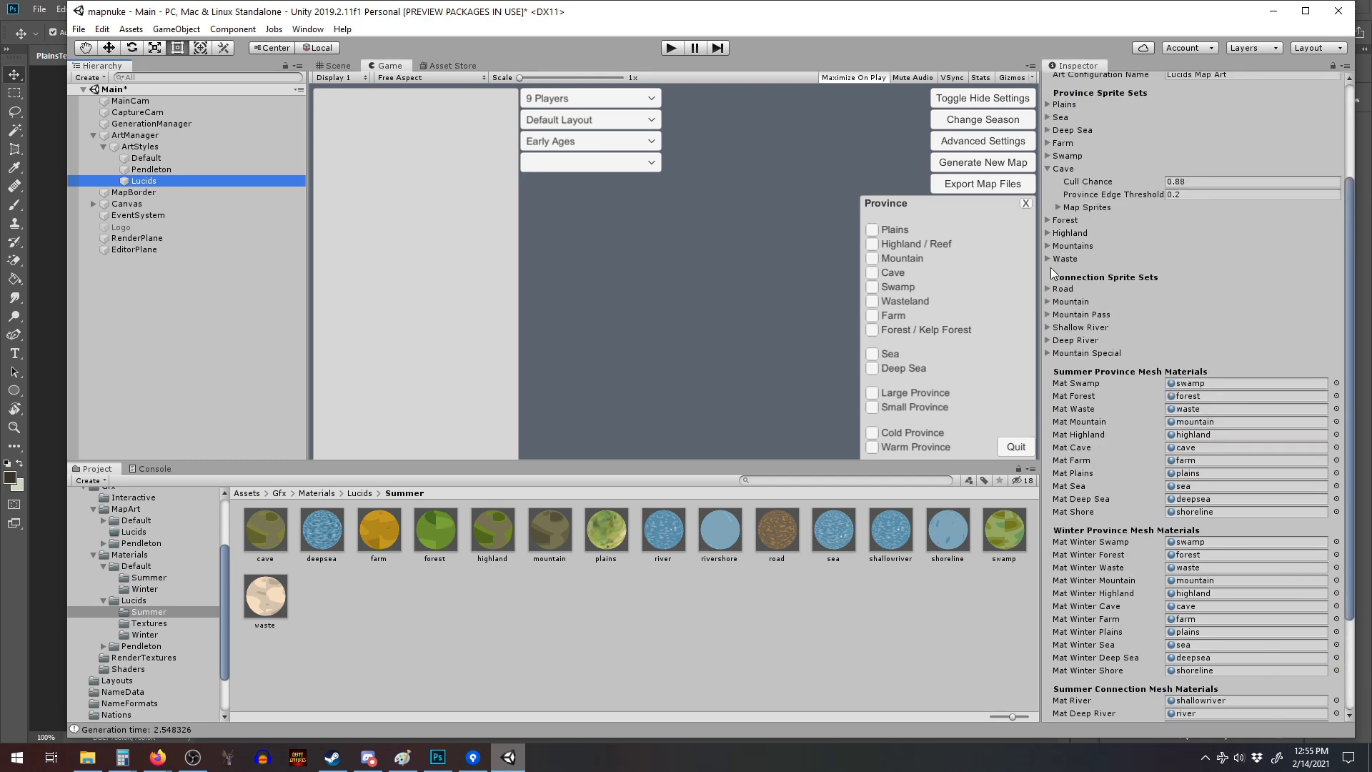
pyautogui.scroll(4, 1063, 250)
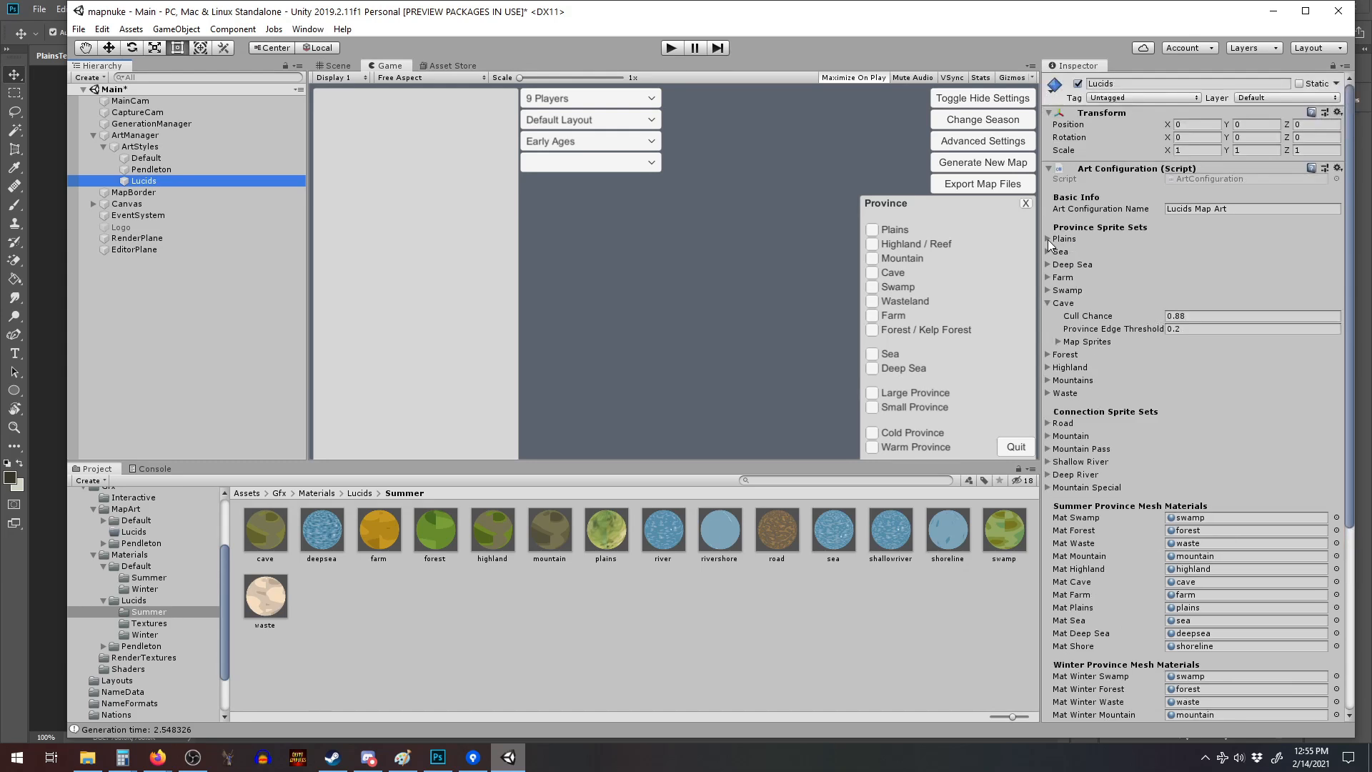
pyautogui.click(1048, 239)
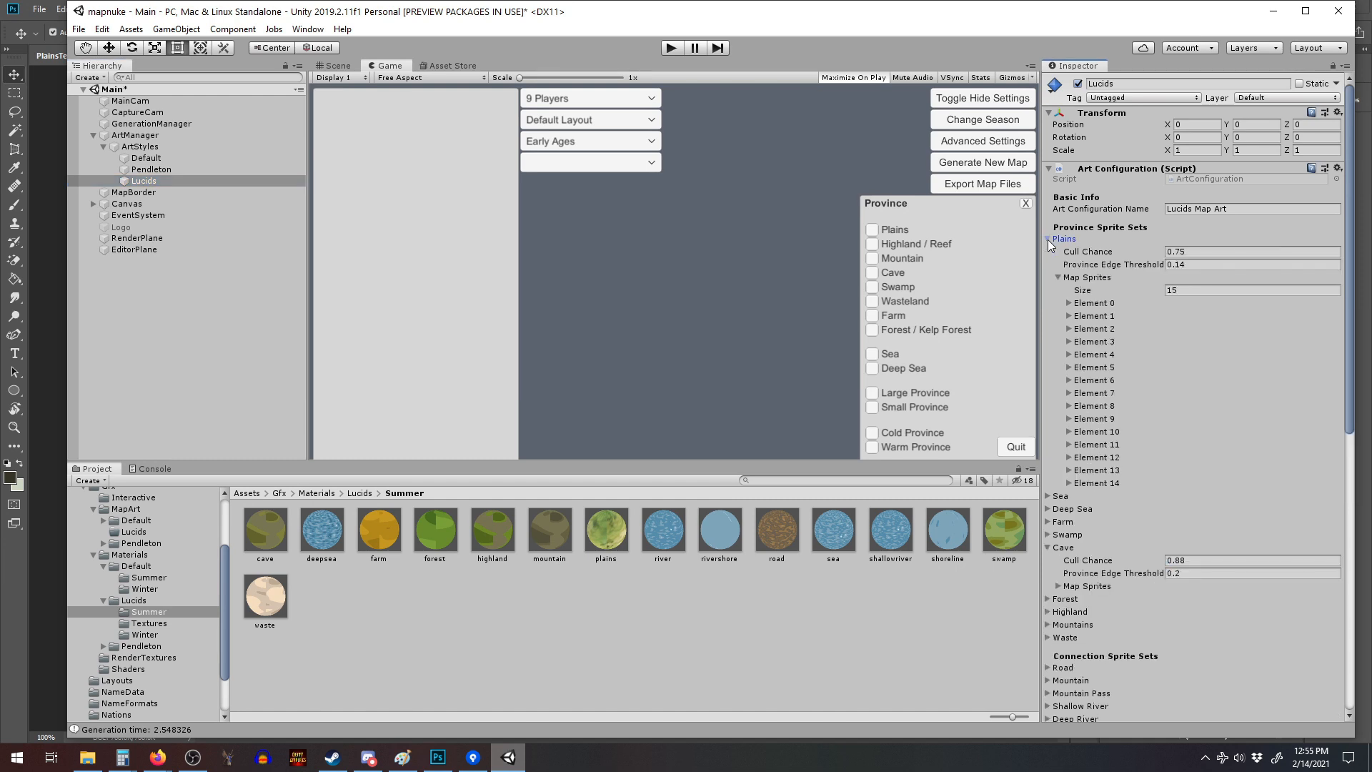
pyautogui.click(1067, 303)
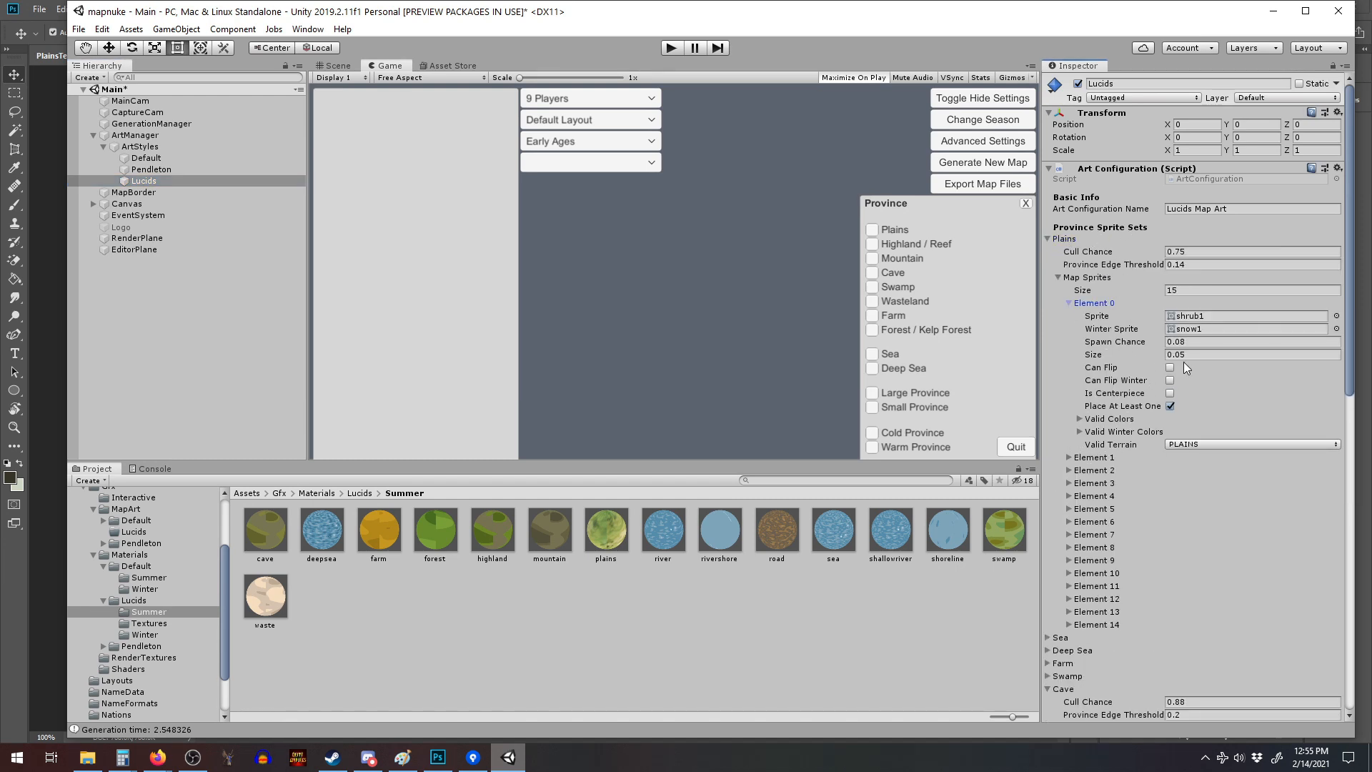
pyautogui.click(1195, 343)
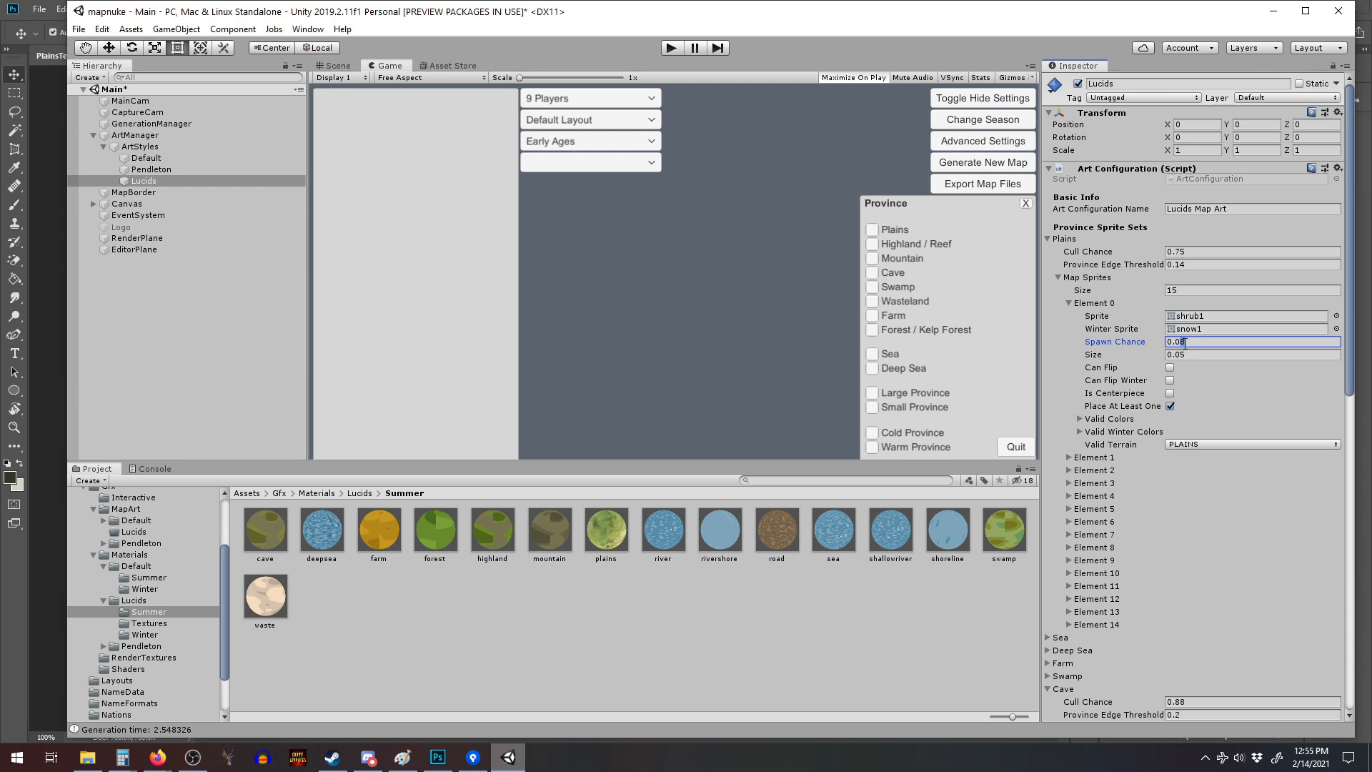
pyautogui.click(1171, 406)
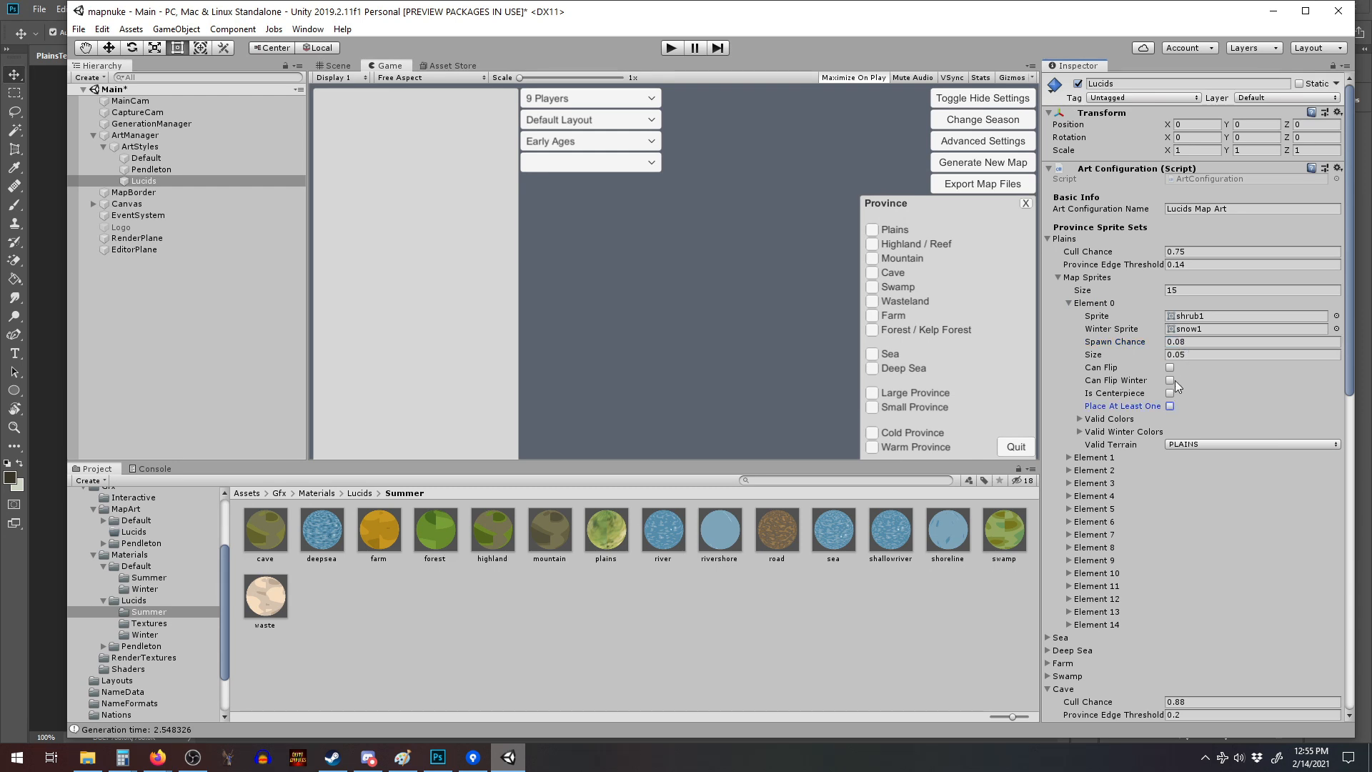
pyautogui.moveTo(1191, 343); pyautogui.dragTo(1092, 340)
pyautogui.write('0')
pyautogui.click(1170, 380)
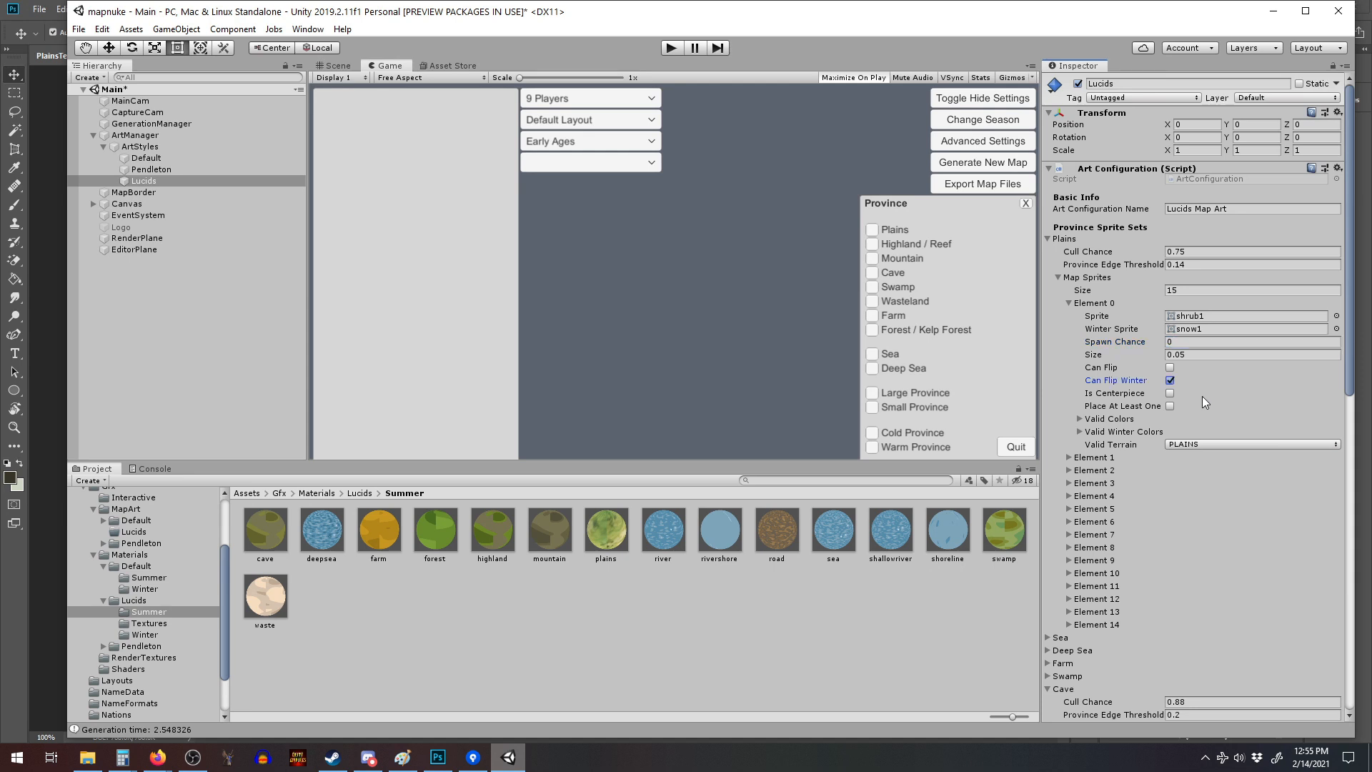
# Set the Spawn Chance of Plains map sprites Element 1 and Element 2 to 0, and disable Place At Least One for Element 2.
pyautogui.click(1095, 456)
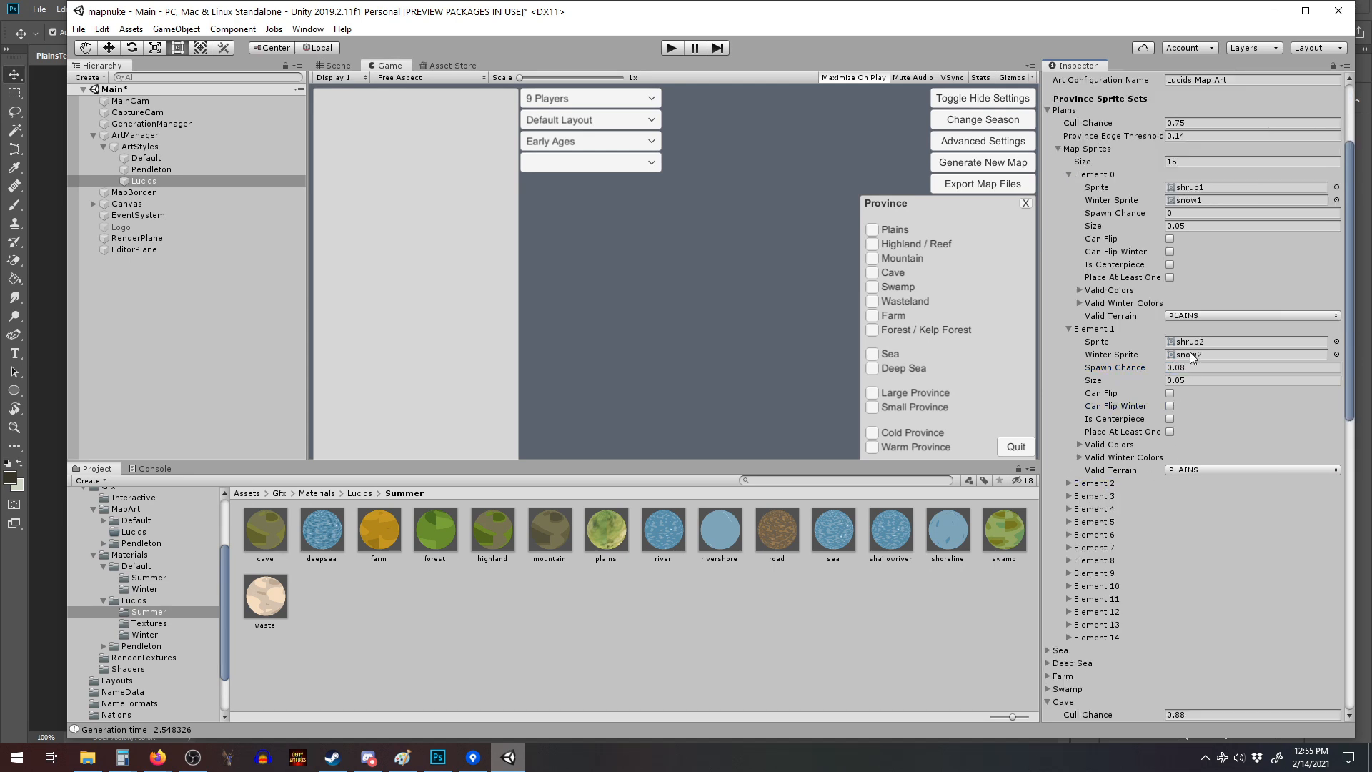
pyautogui.click(1197, 370)
pyautogui.write('0')
pyautogui.click(1070, 483)
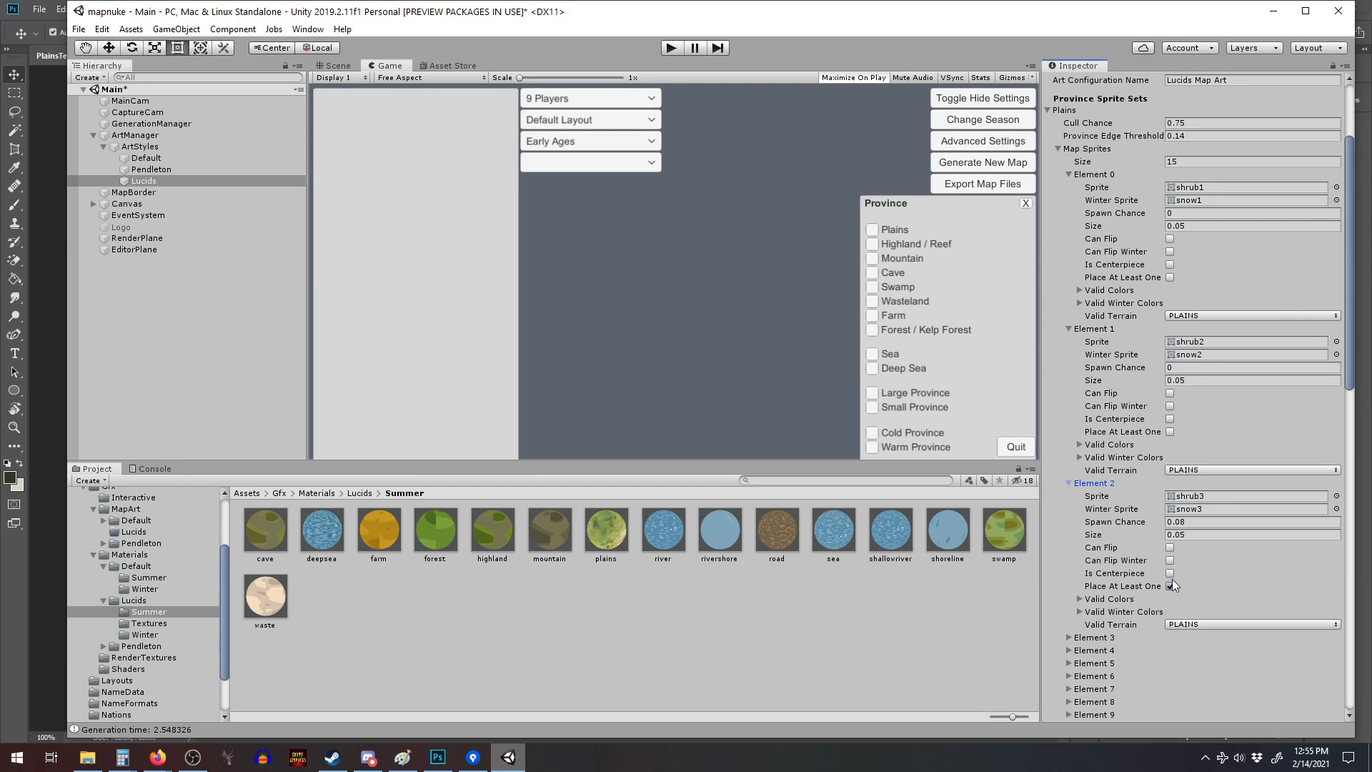
pyautogui.click(1186, 521)
pyautogui.write('0')
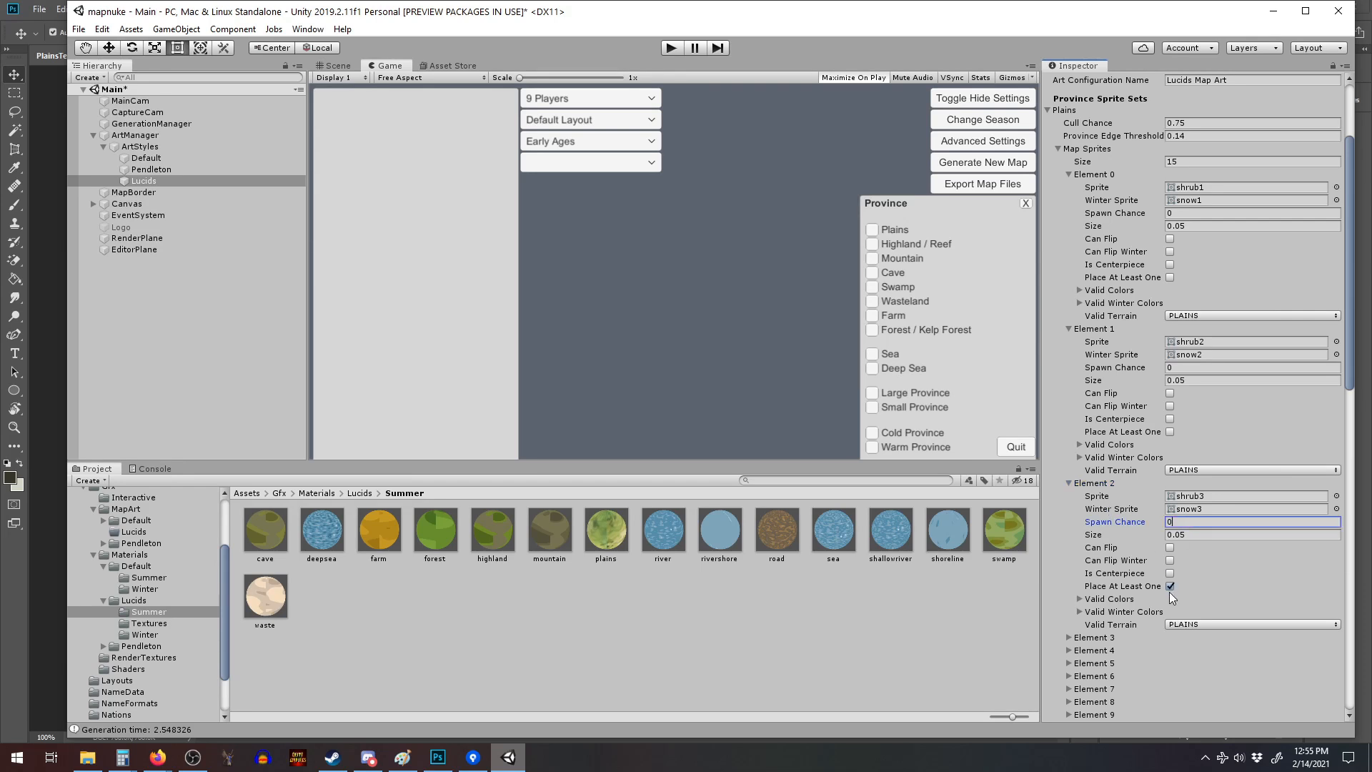
pyautogui.click(1170, 587)
# Disable Place At Least One for Plains map sprite Element 3, which uses the shrub4 sprite.
pyautogui.scroll(-5, 1129, 521)
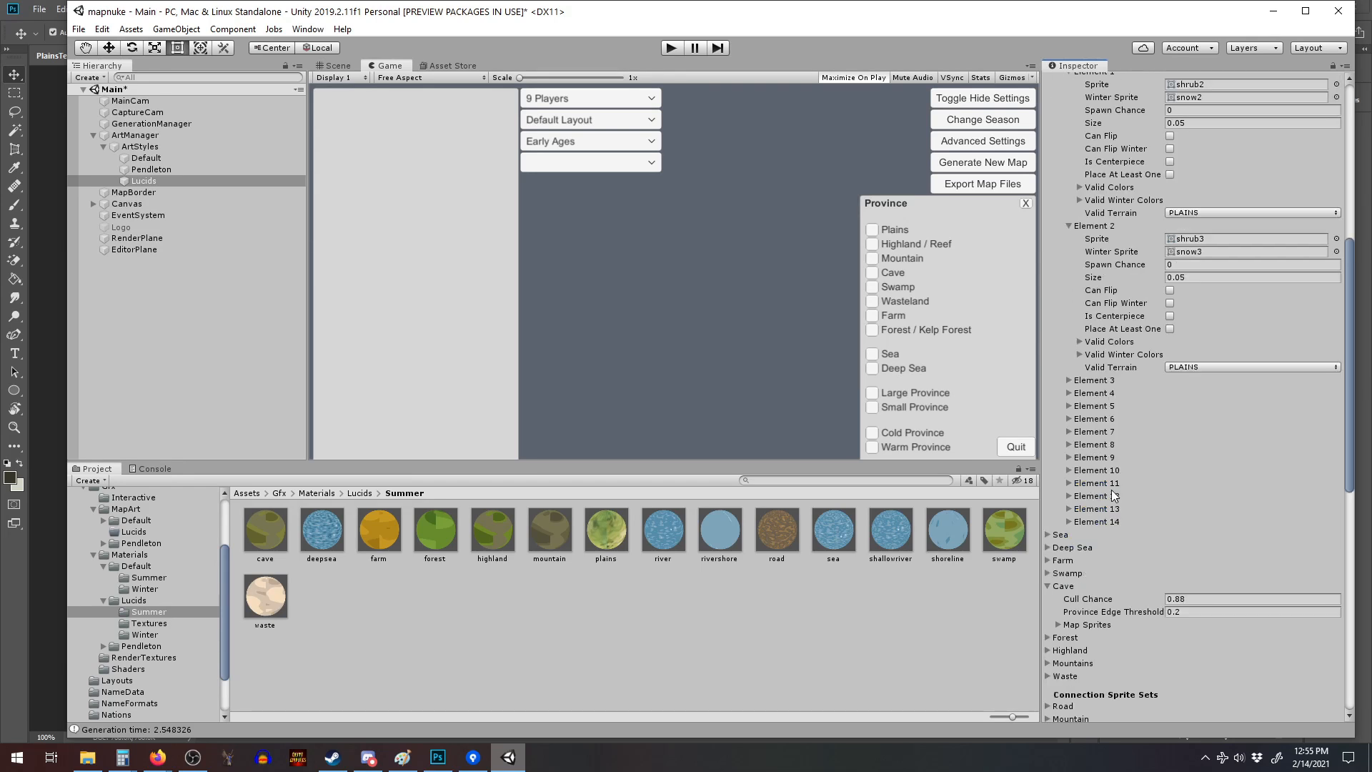
pyautogui.click(1070, 381)
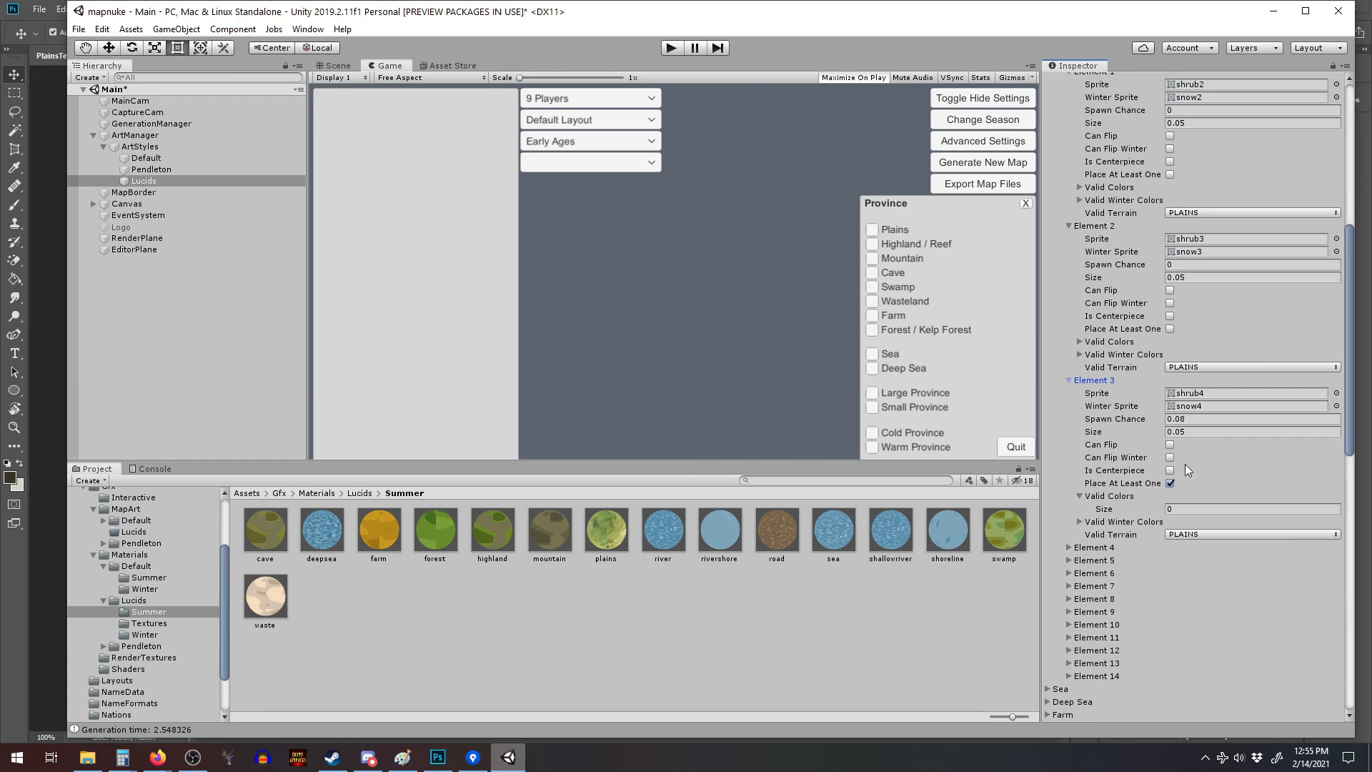
pyautogui.click(1172, 483)
# Set the Spawn Chance of Plains map sprite Element 4, which uses plainshut1, to 0.
pyautogui.scroll(-3, 1165, 480)
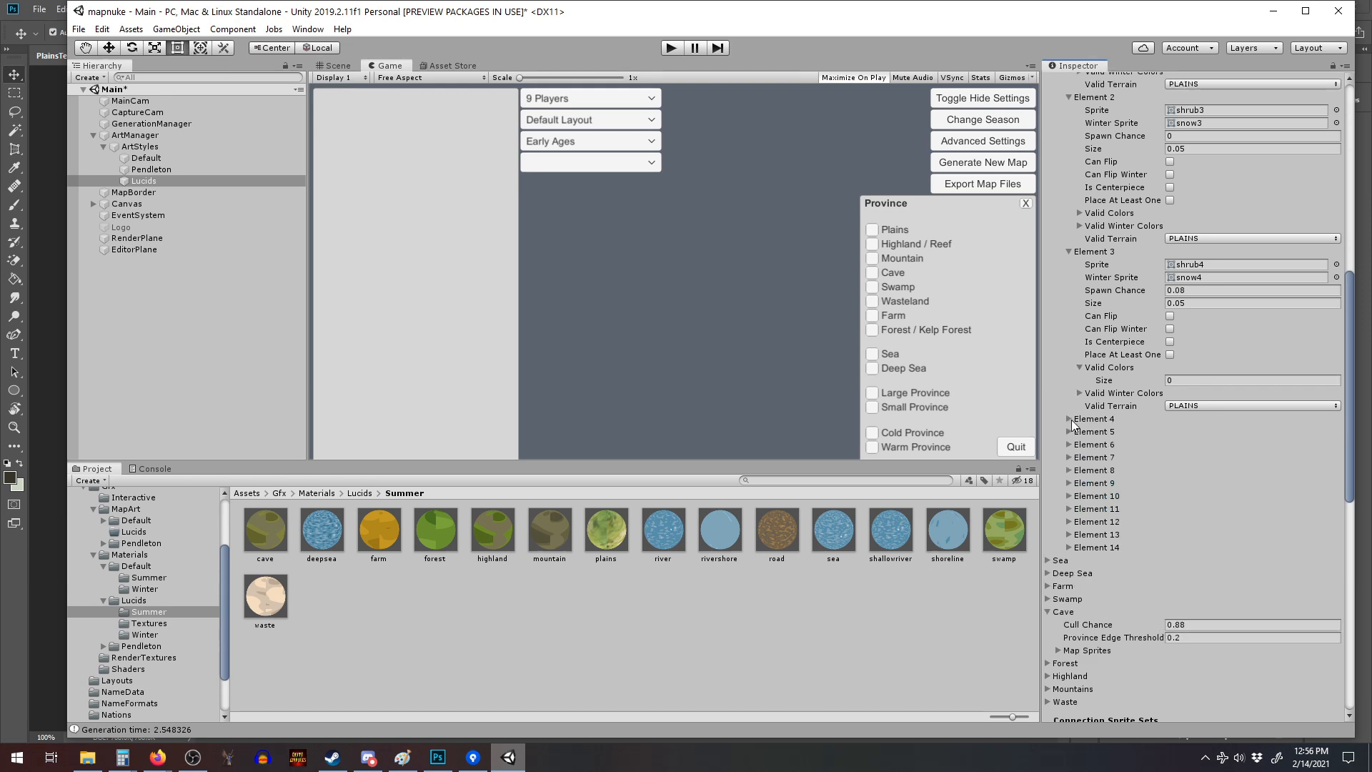
pyautogui.click(1070, 419)
pyautogui.click(1187, 457)
pyautogui.write('0')
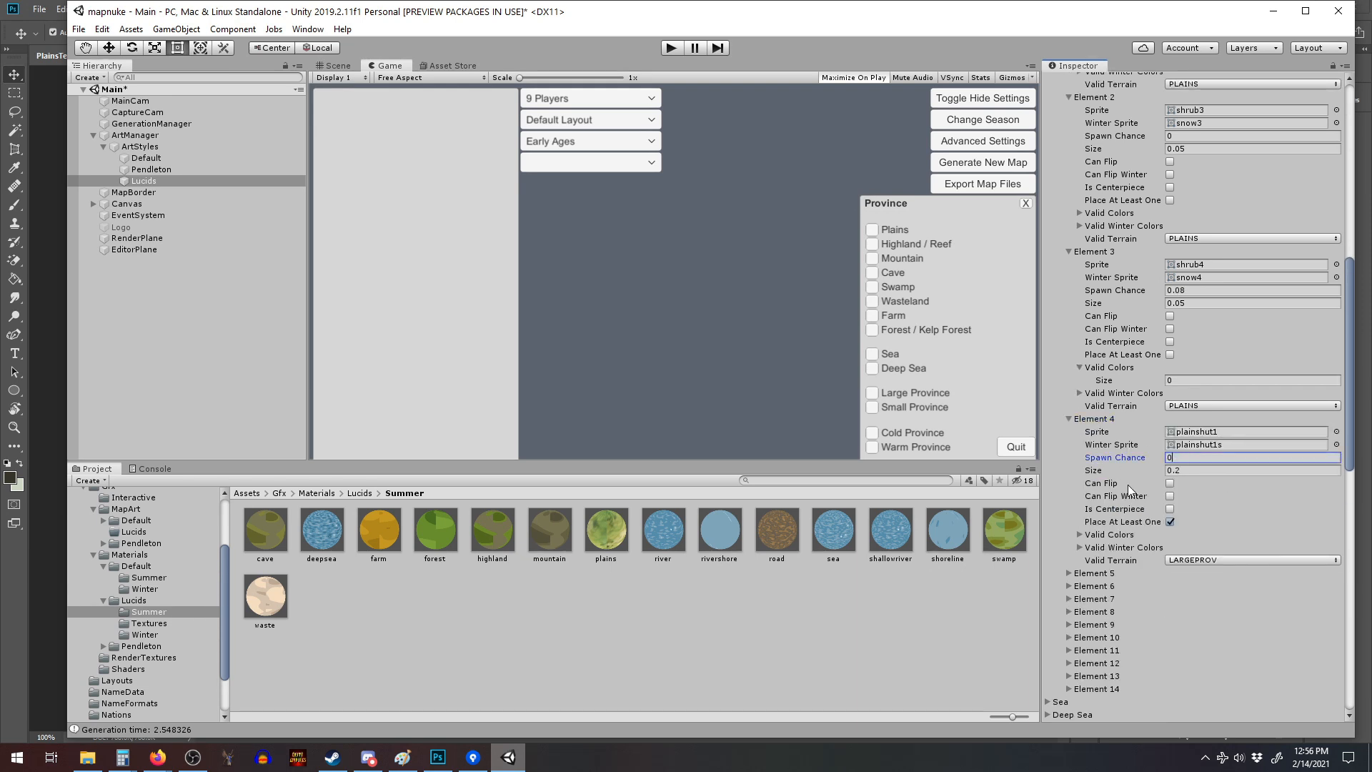
# Set the Spawn Chance of Plains map sprite Element 5, which uses plainshut2, to 0 and disable its Place At Least One option.
pyautogui.click(1069, 574)
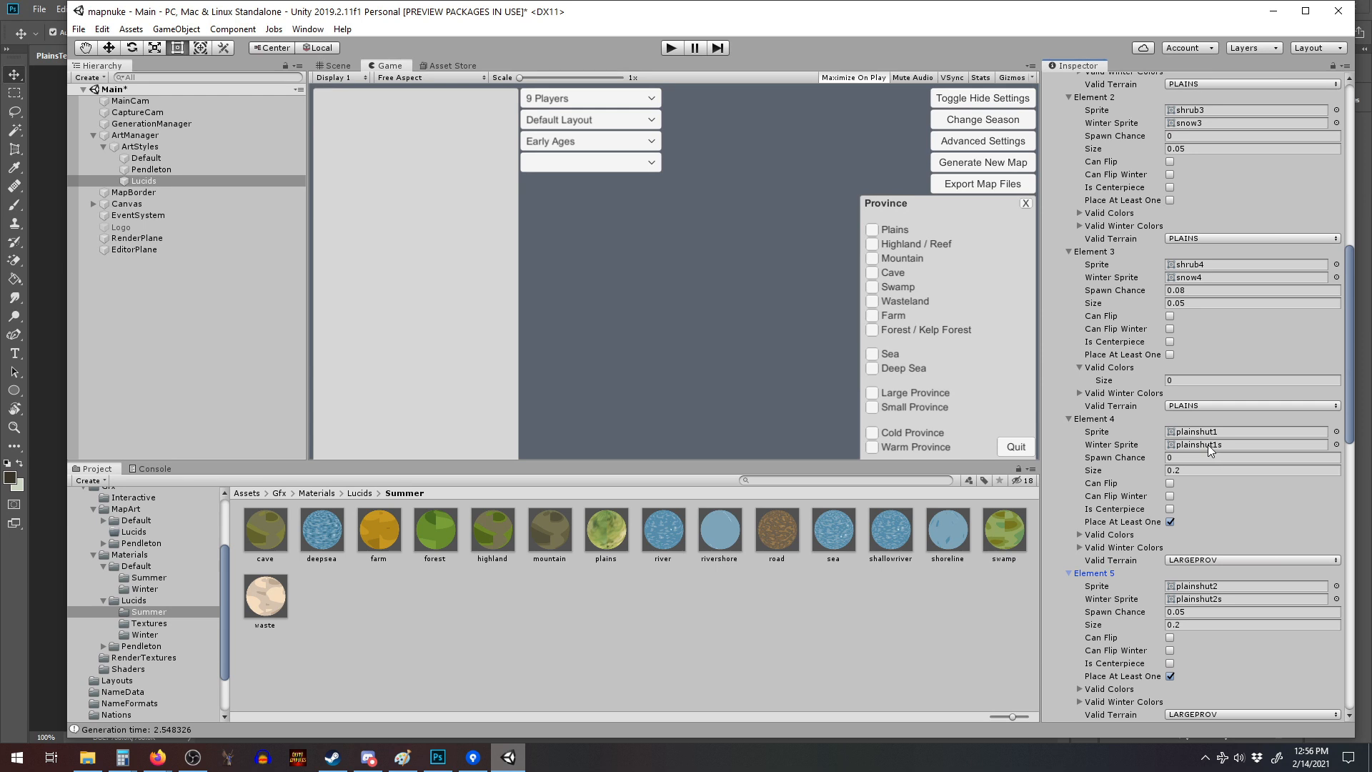
pyautogui.scroll(-3, 1209, 448)
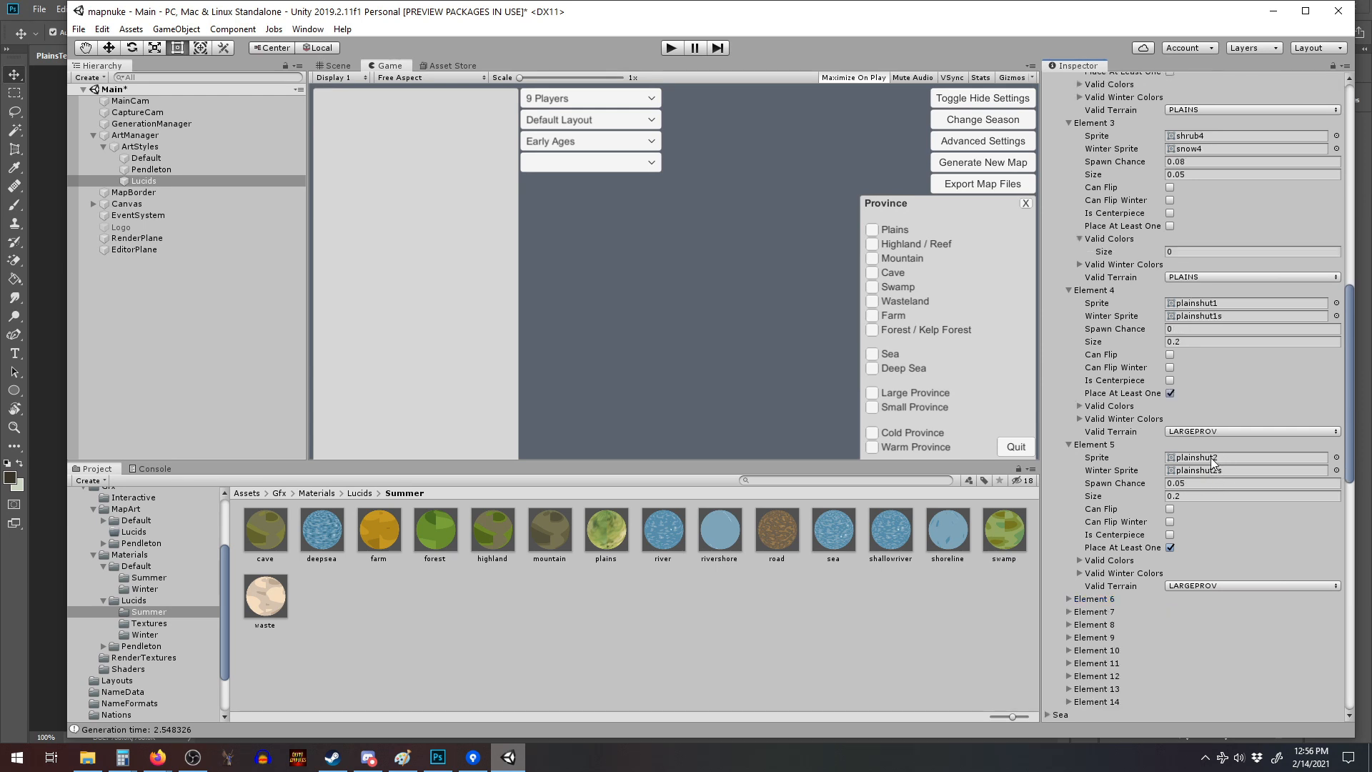
pyautogui.click(1079, 407)
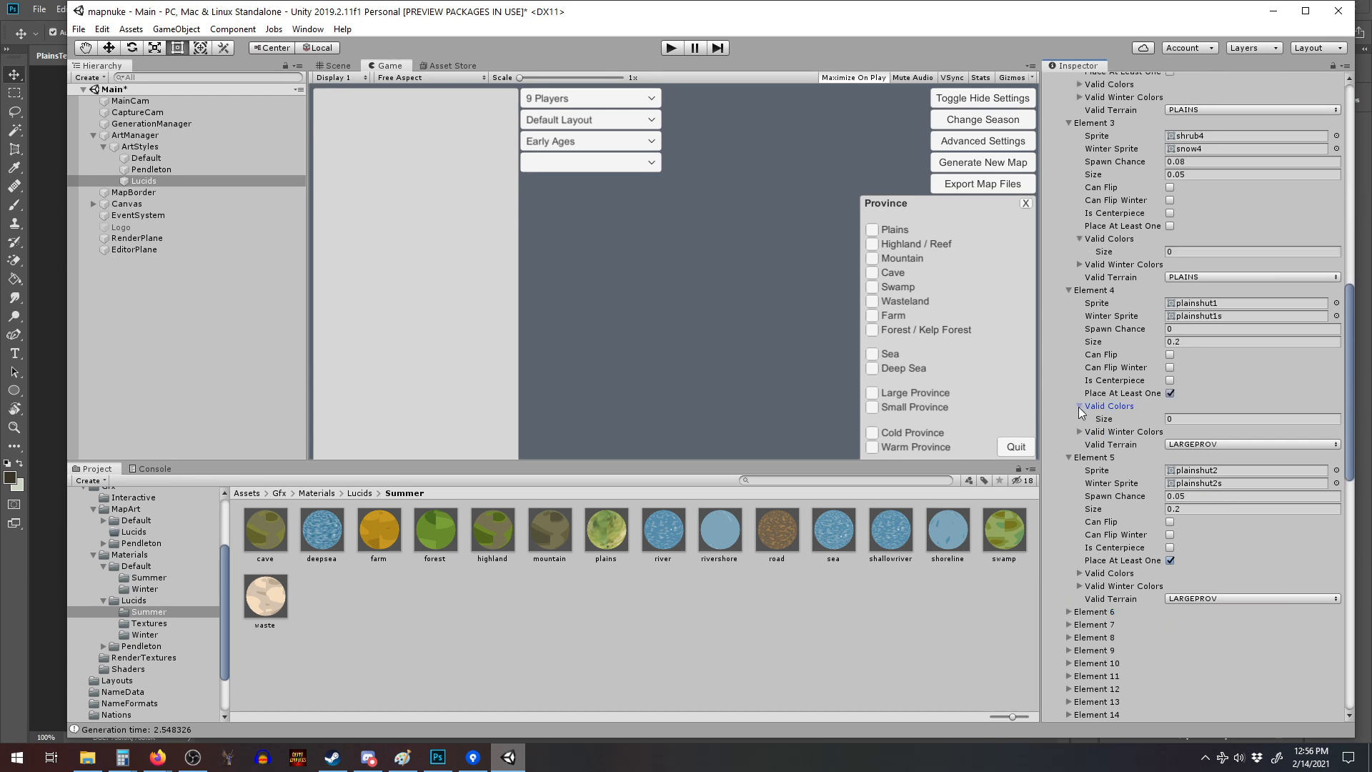
pyautogui.click(1079, 572)
pyautogui.click(1079, 572)
pyautogui.scroll(-3, 1168, 547)
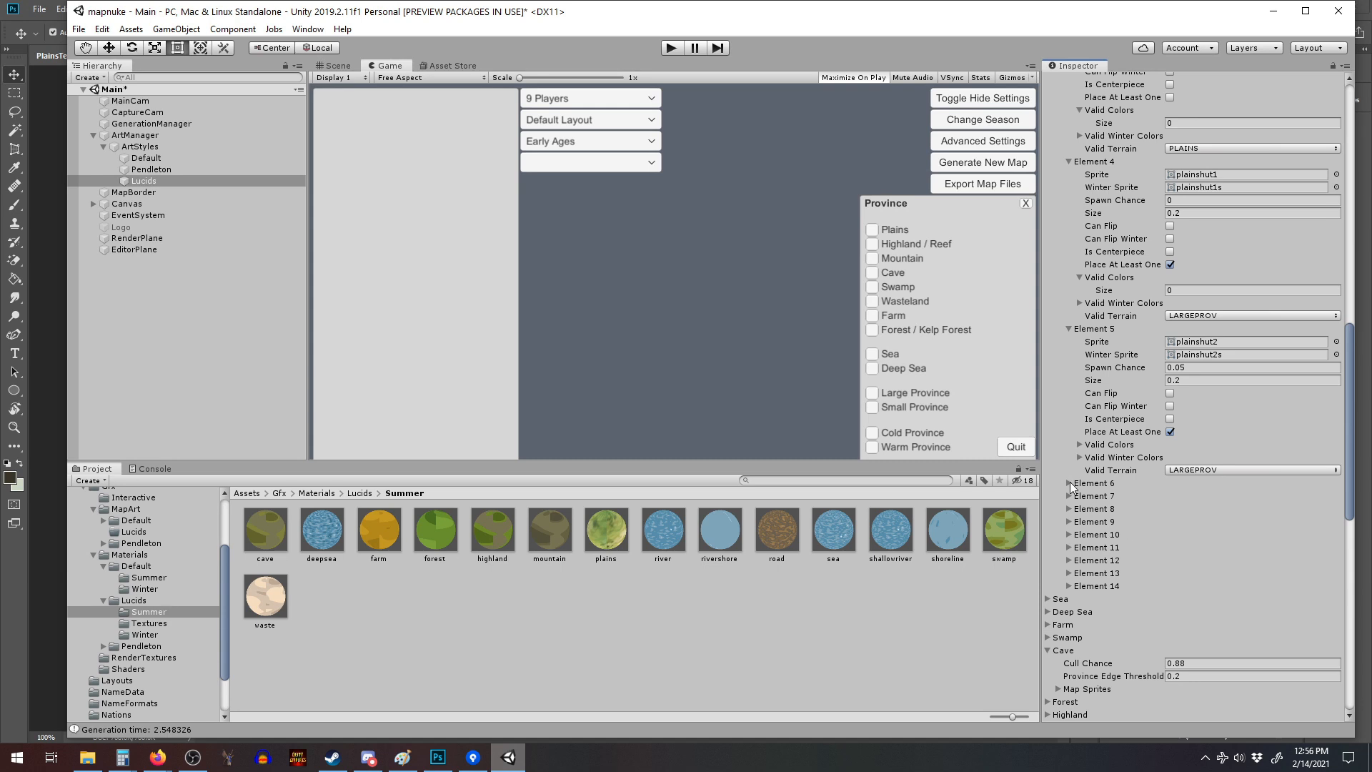
pyautogui.click(1171, 433)
pyautogui.click(1148, 366)
pyautogui.click(1230, 538)
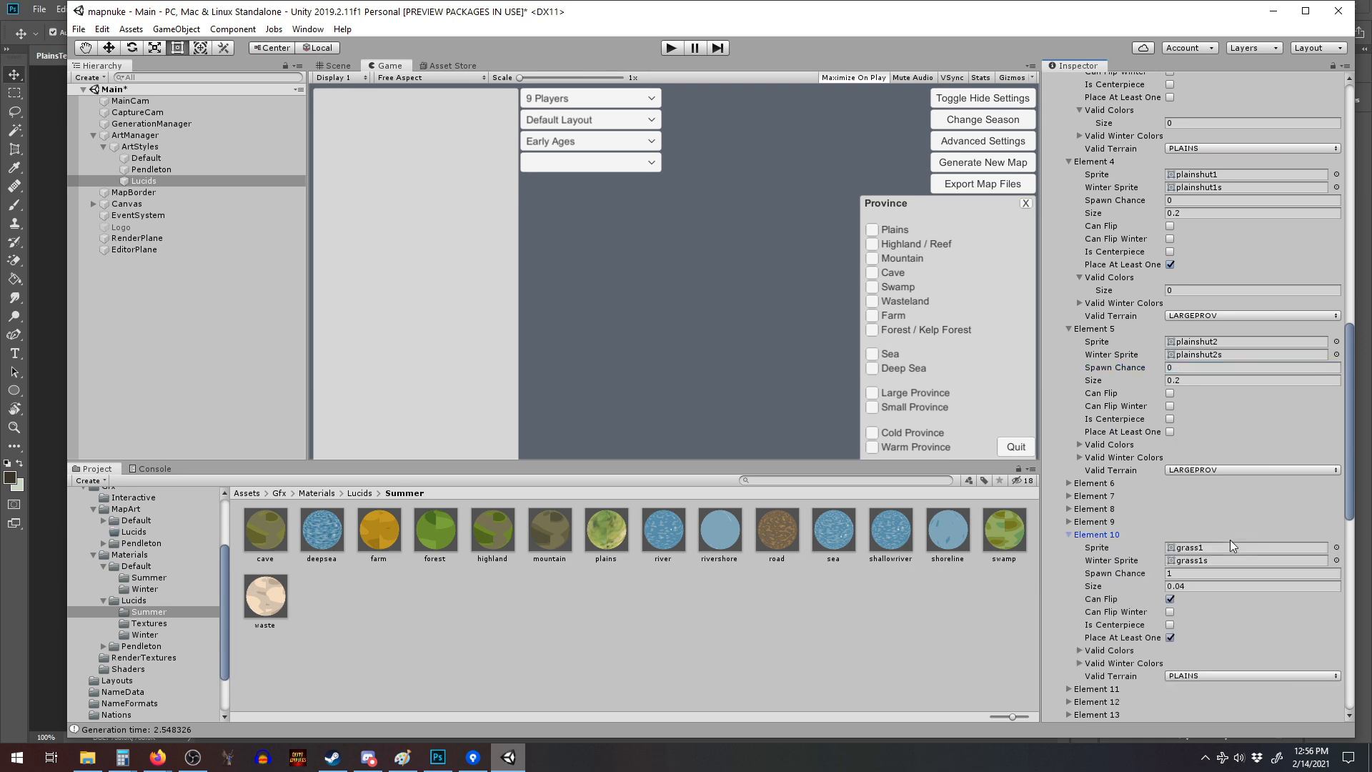
pyautogui.click(1230, 538)
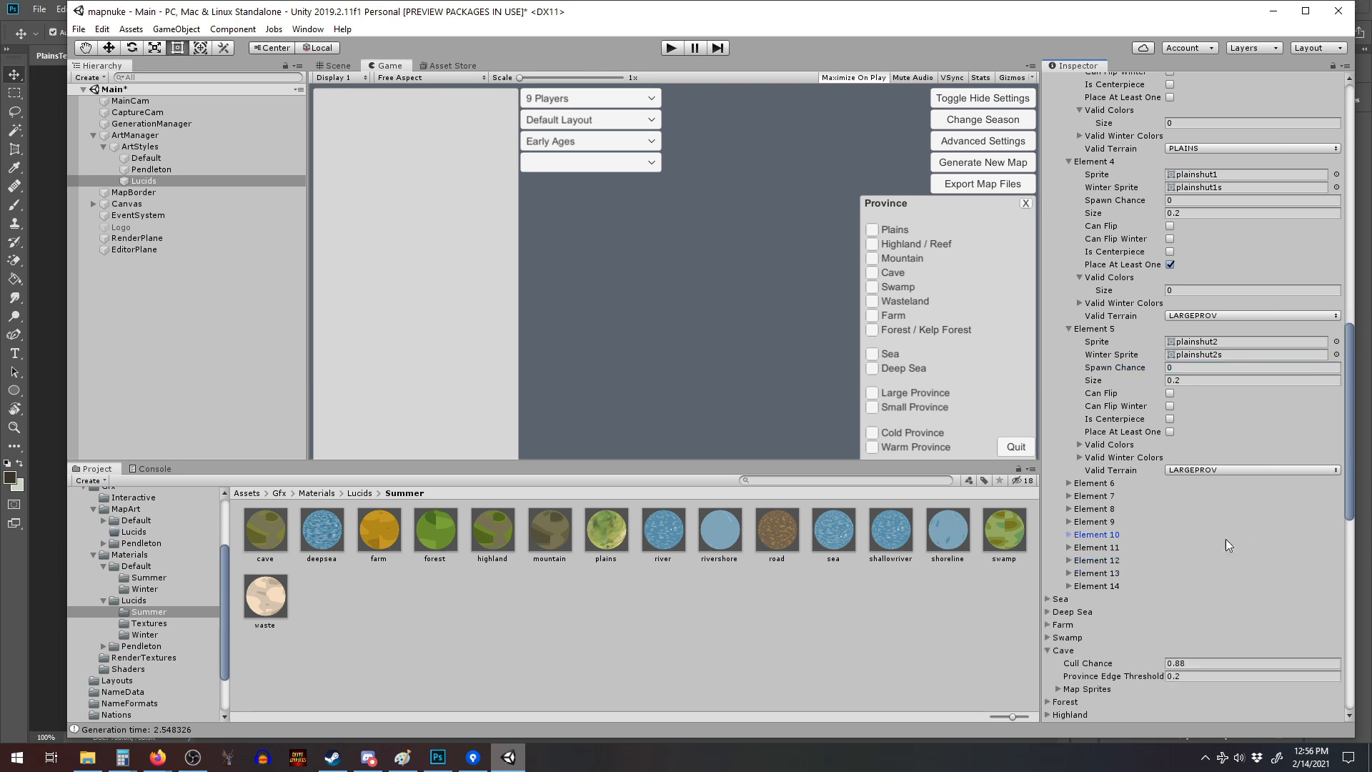
# Set the Spawn Chance of Plains map sprites Element 4 and Element 5 to 0.08, and re-enable Place At Least One for Element 5.
pyautogui.click(1070, 483)
pyautogui.click(1147, 369)
pyautogui.write('.')
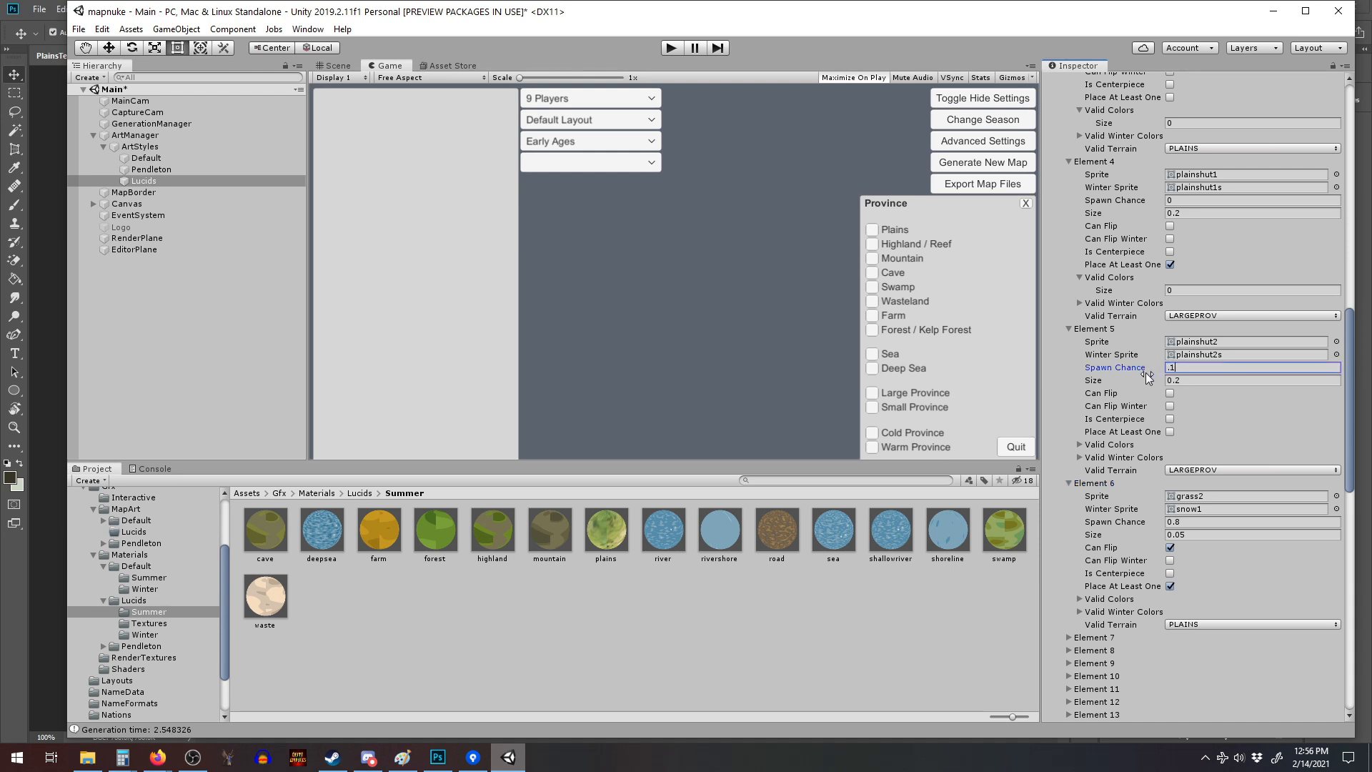
pyautogui.write('08')
pyautogui.click(1135, 202)
pyautogui.write('.08')
pyautogui.click(1279, 251)
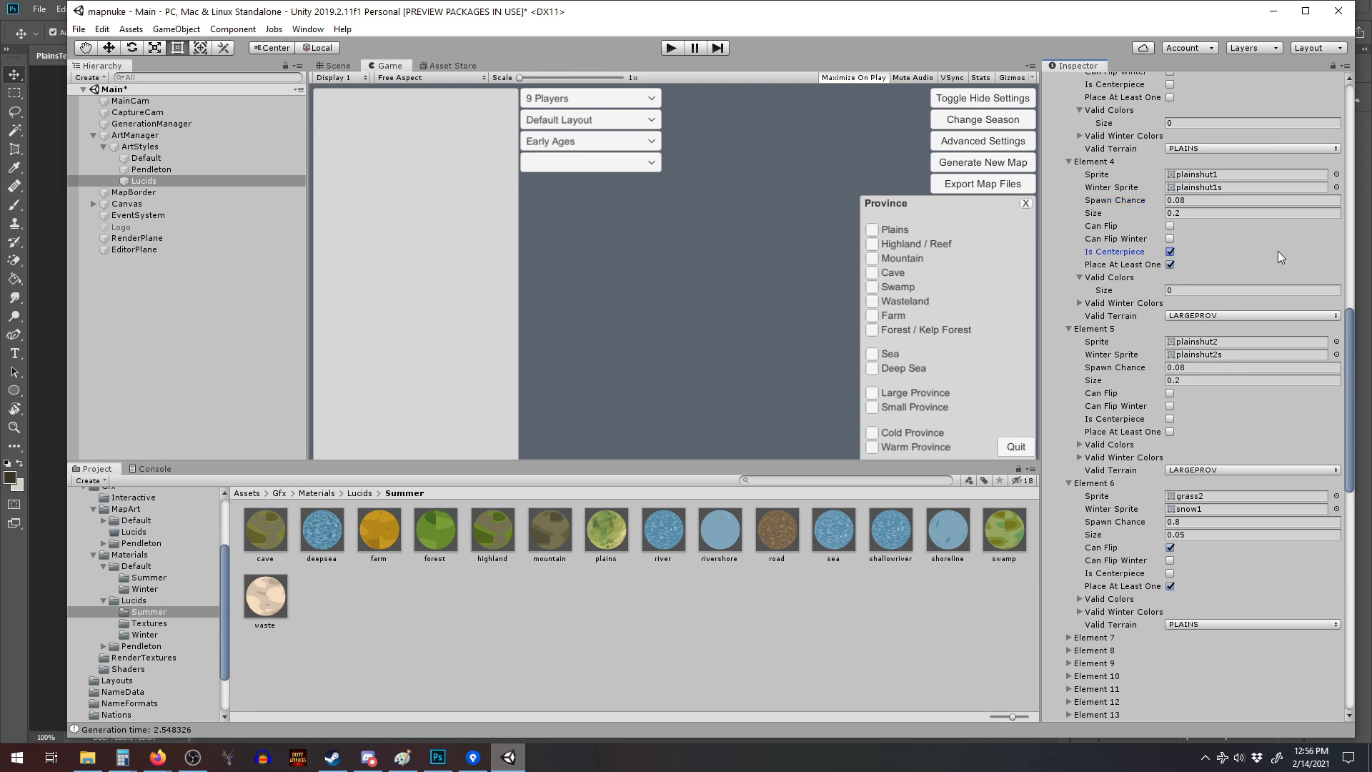
pyautogui.click(1169, 431)
pyautogui.click(1069, 329)
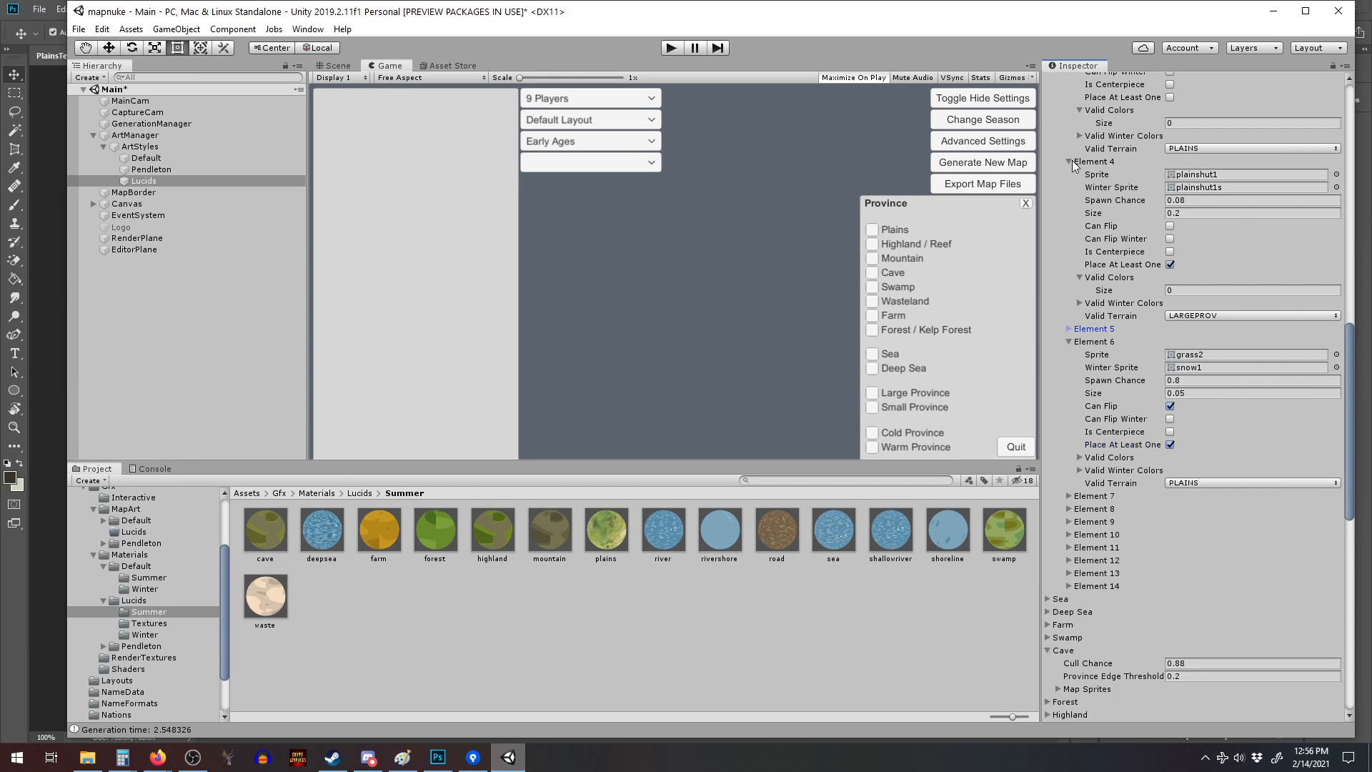
pyautogui.click(1068, 162)
# Replace all three Valid Colors of Plains map sprite Element 7 (grass3) with colors sampled from the plains material preview.
pyautogui.click(1066, 342)
pyautogui.click(1066, 340)
pyautogui.click(1070, 342)
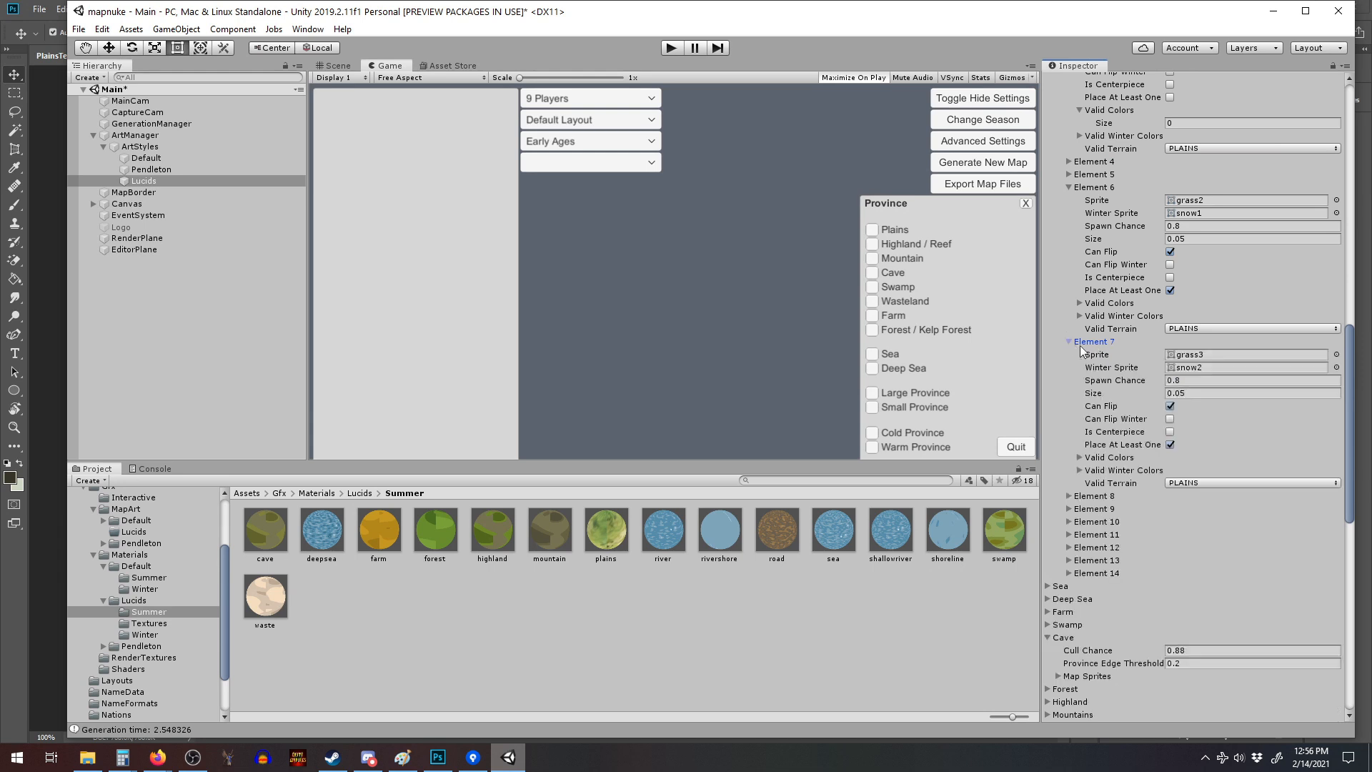
pyautogui.click(1078, 457)
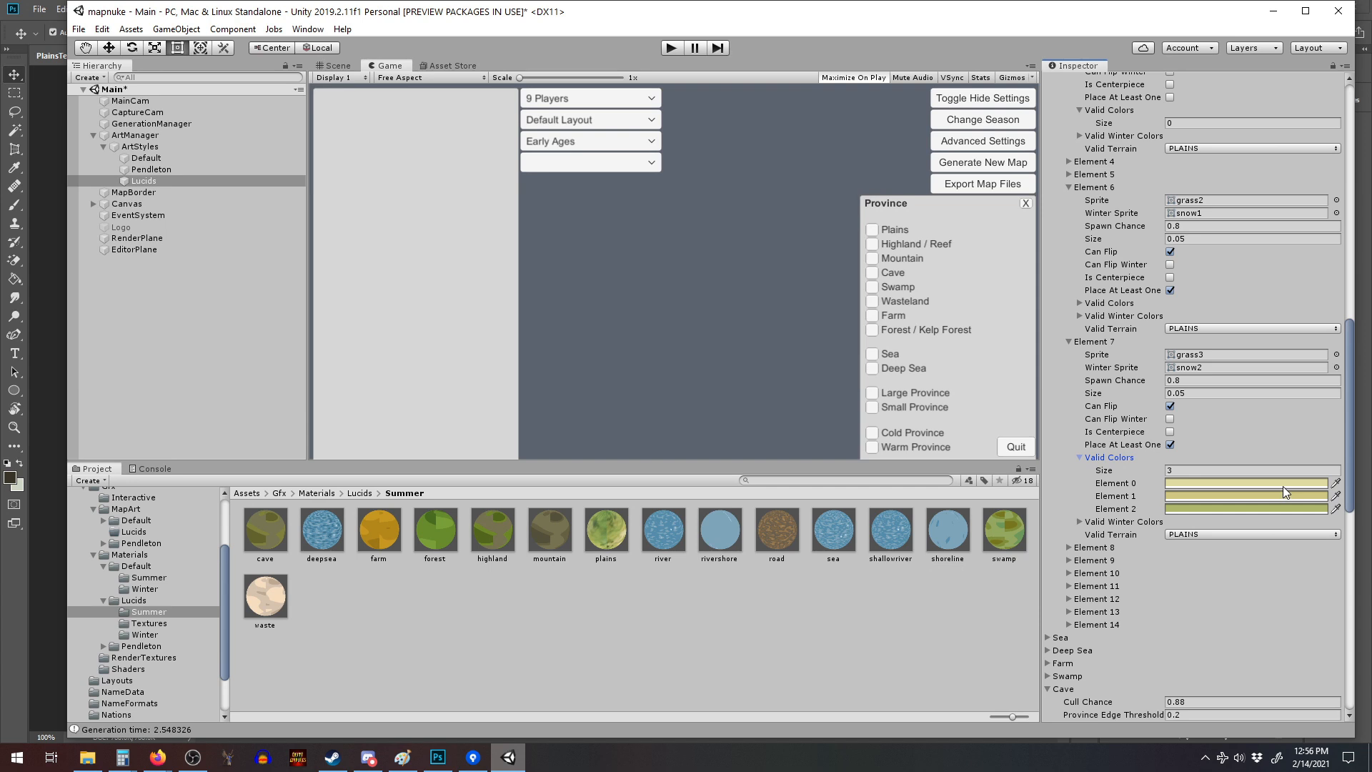
pyautogui.click(1336, 483)
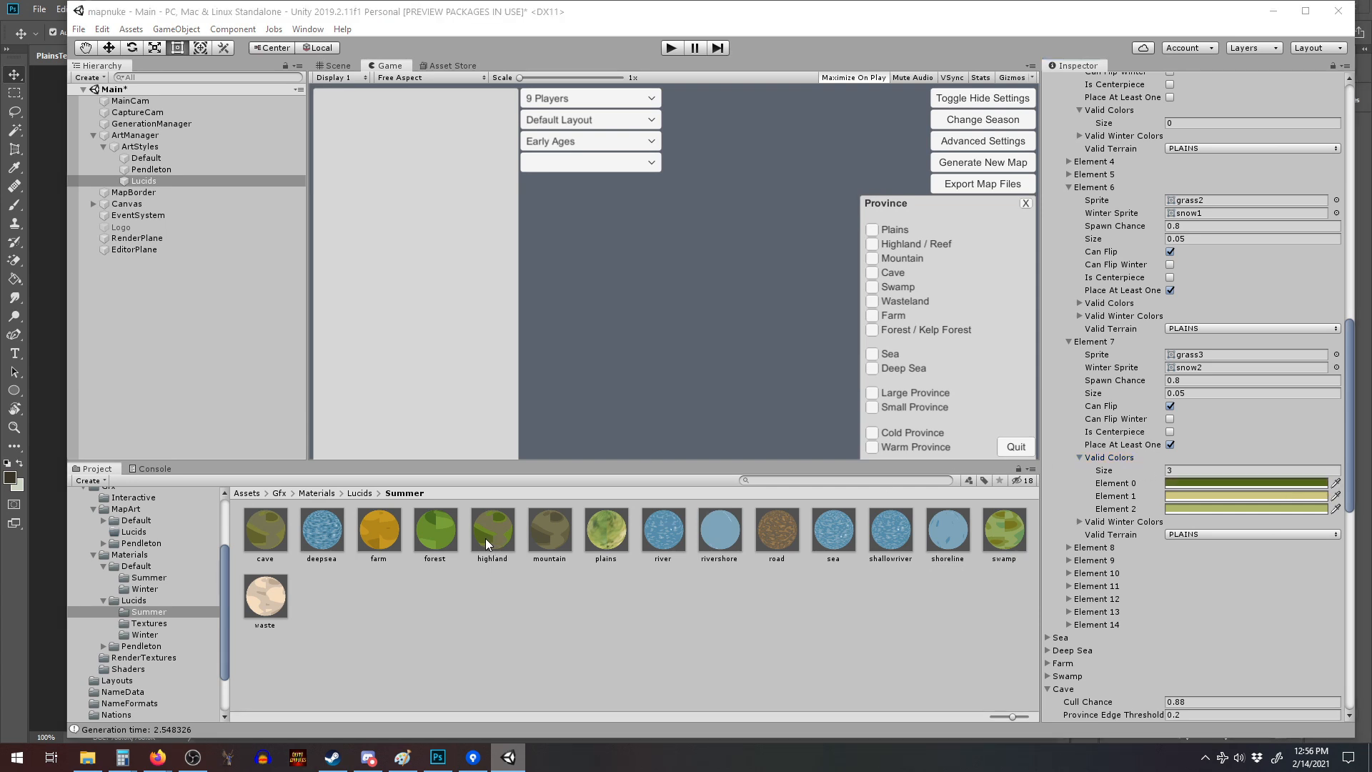
pyautogui.click(597, 526)
pyautogui.click(1336, 496)
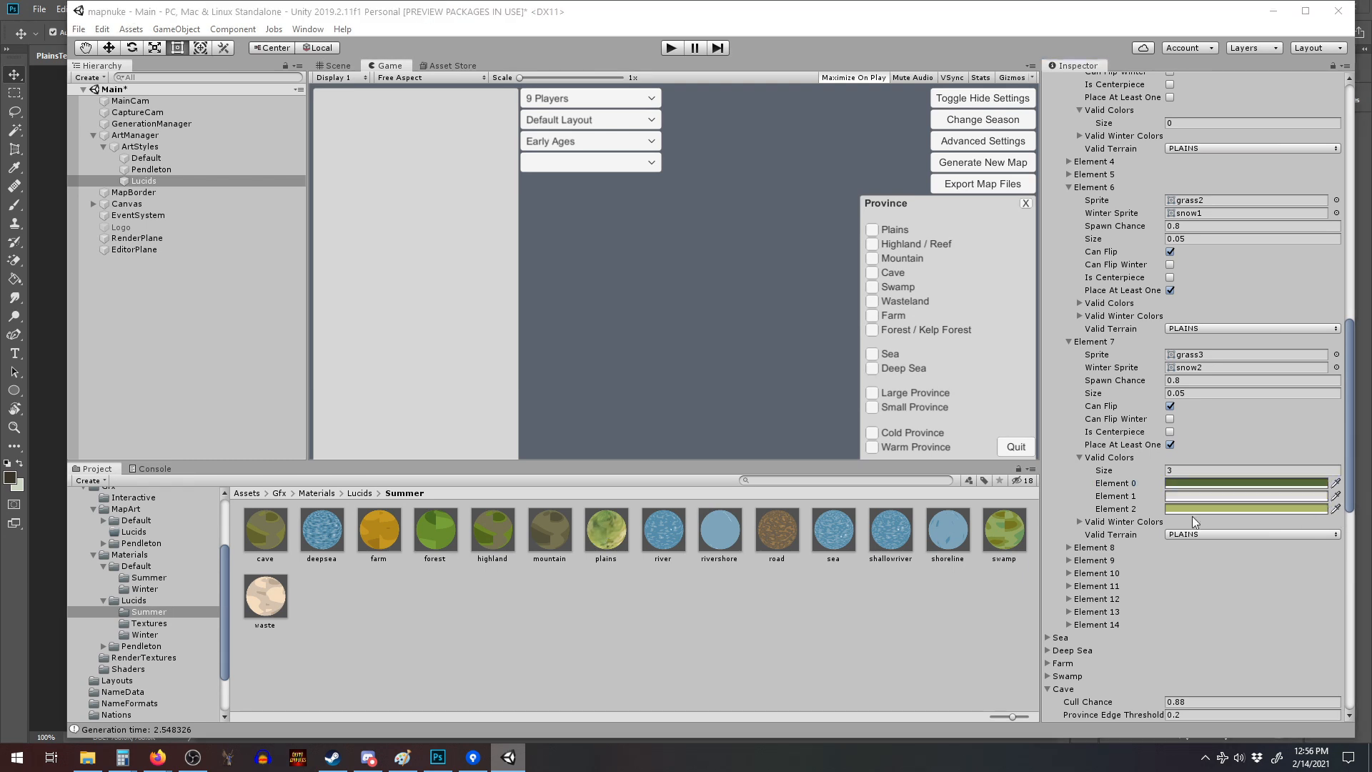
pyautogui.click(611, 538)
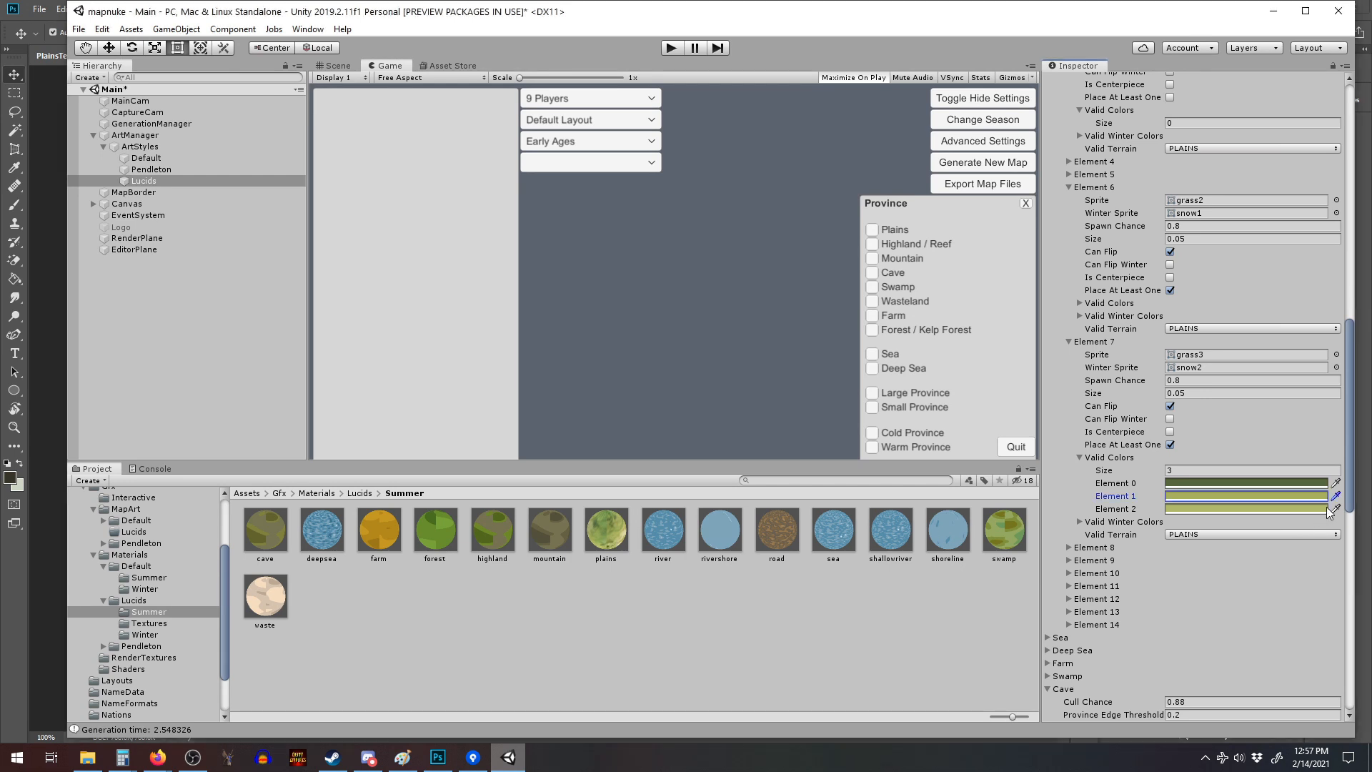
pyautogui.click(1336, 509)
pyautogui.click(624, 535)
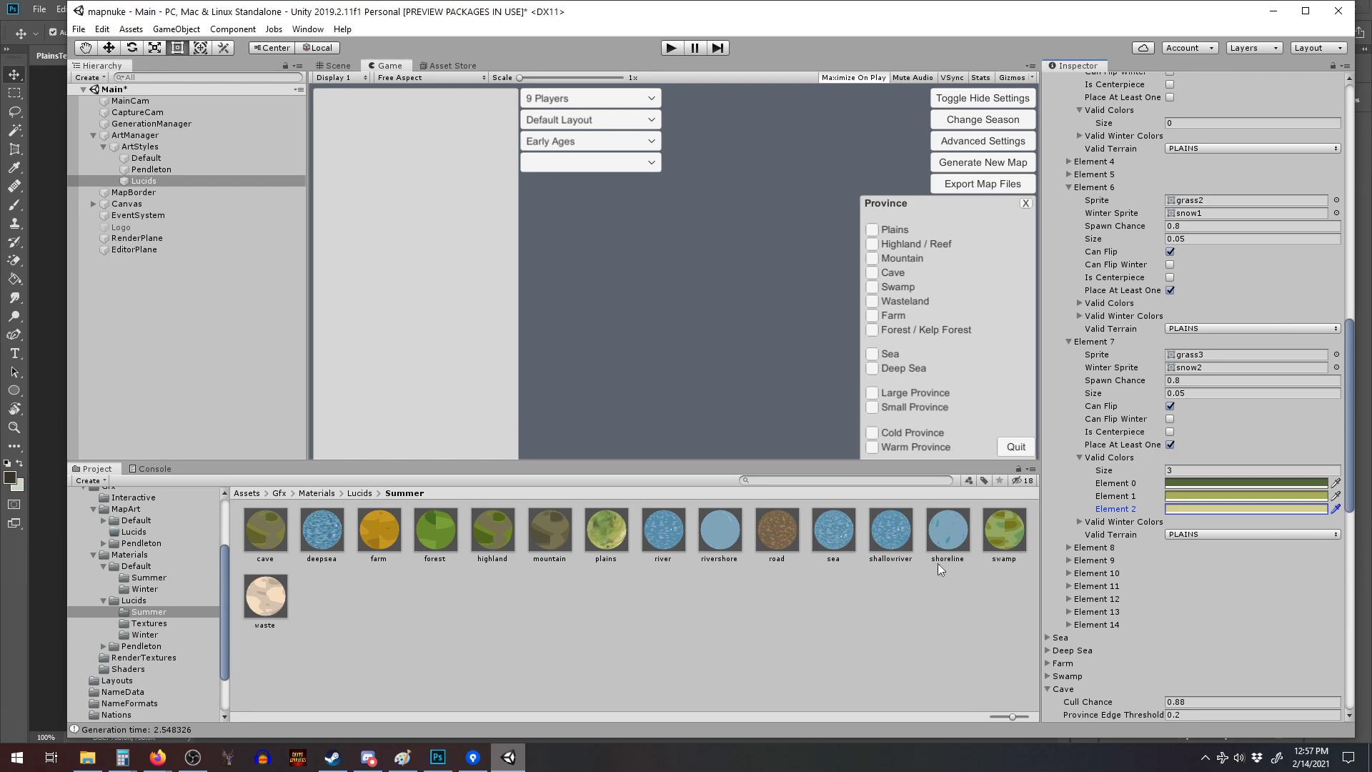
# Replace all three Valid Colors of Plains map sprite Element 8 (grass4) with colors sampled from the plains material preview.
pyautogui.click(1069, 548)
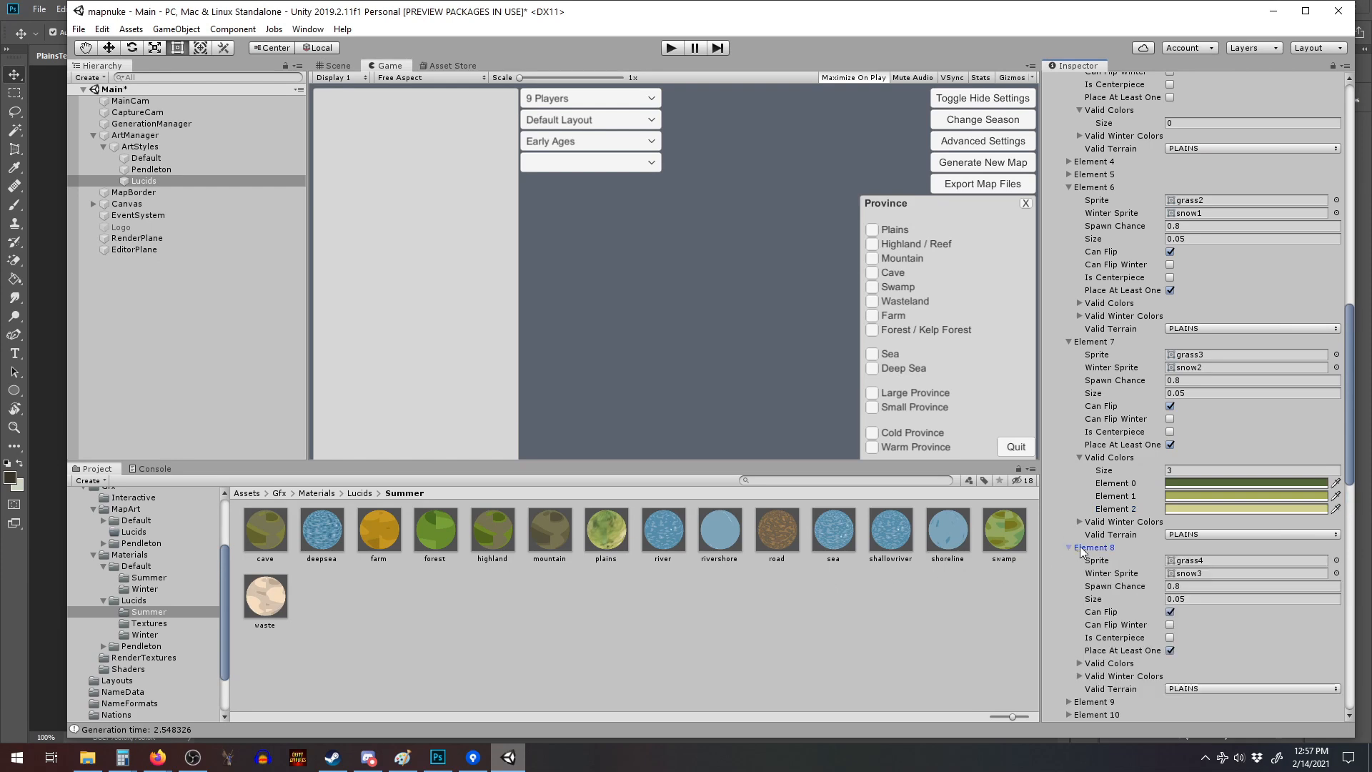
pyautogui.scroll(-3, 1118, 537)
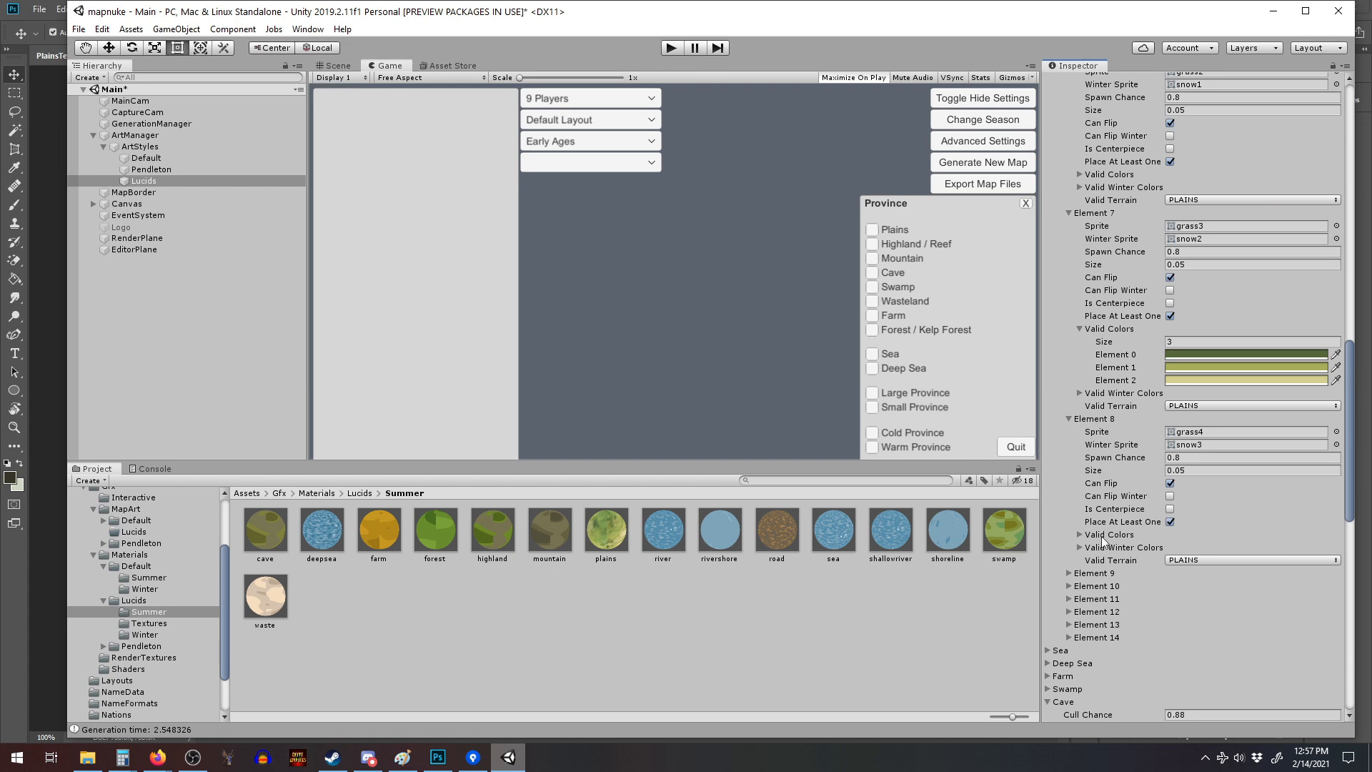
pyautogui.click(1079, 534)
pyautogui.click(1335, 561)
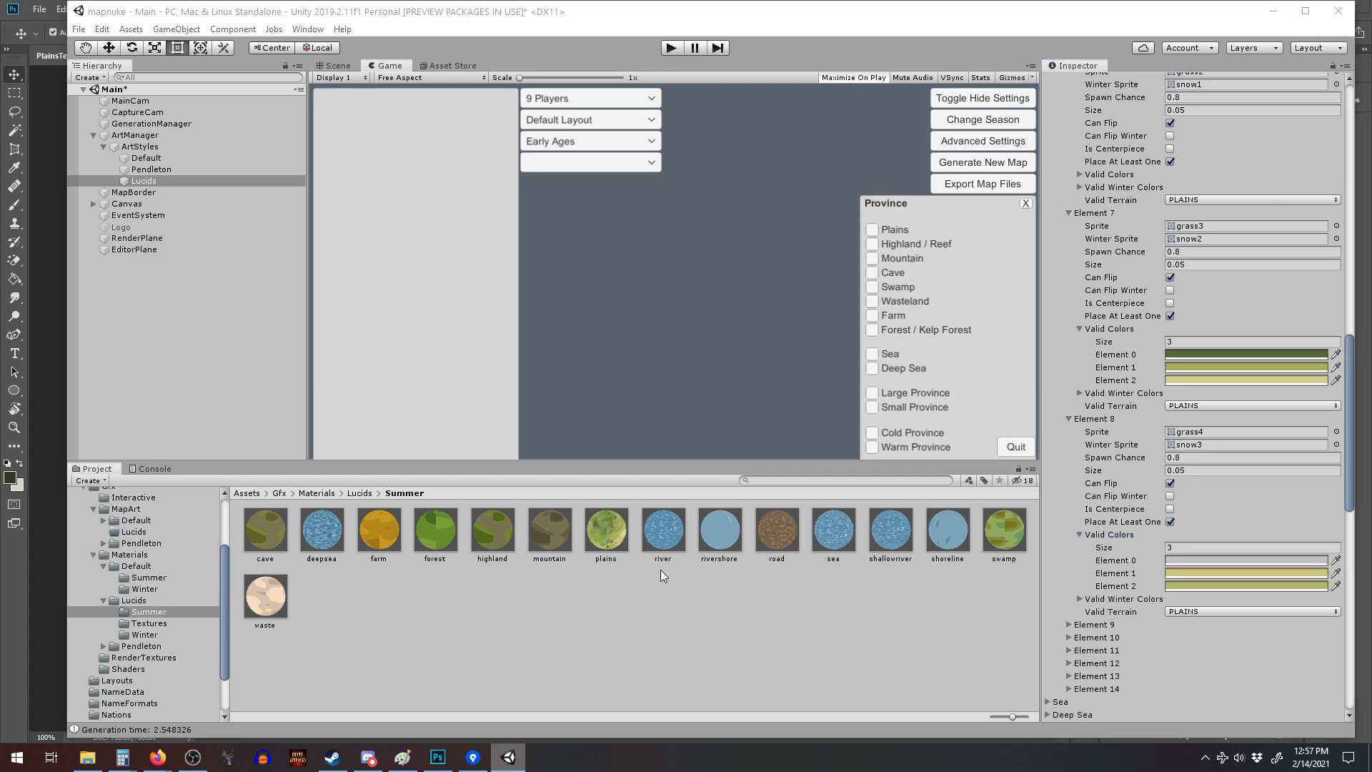
pyautogui.click(605, 517)
pyautogui.click(1335, 573)
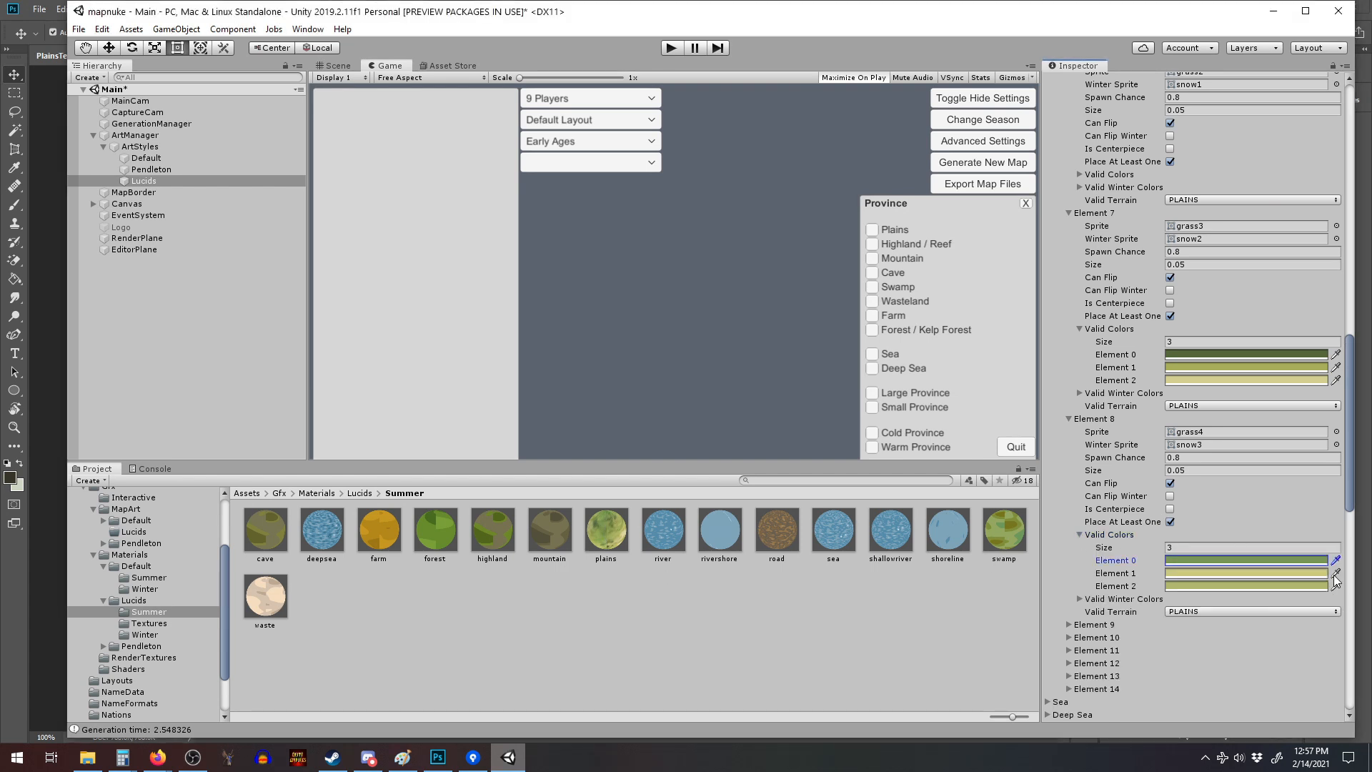
pyautogui.click(622, 532)
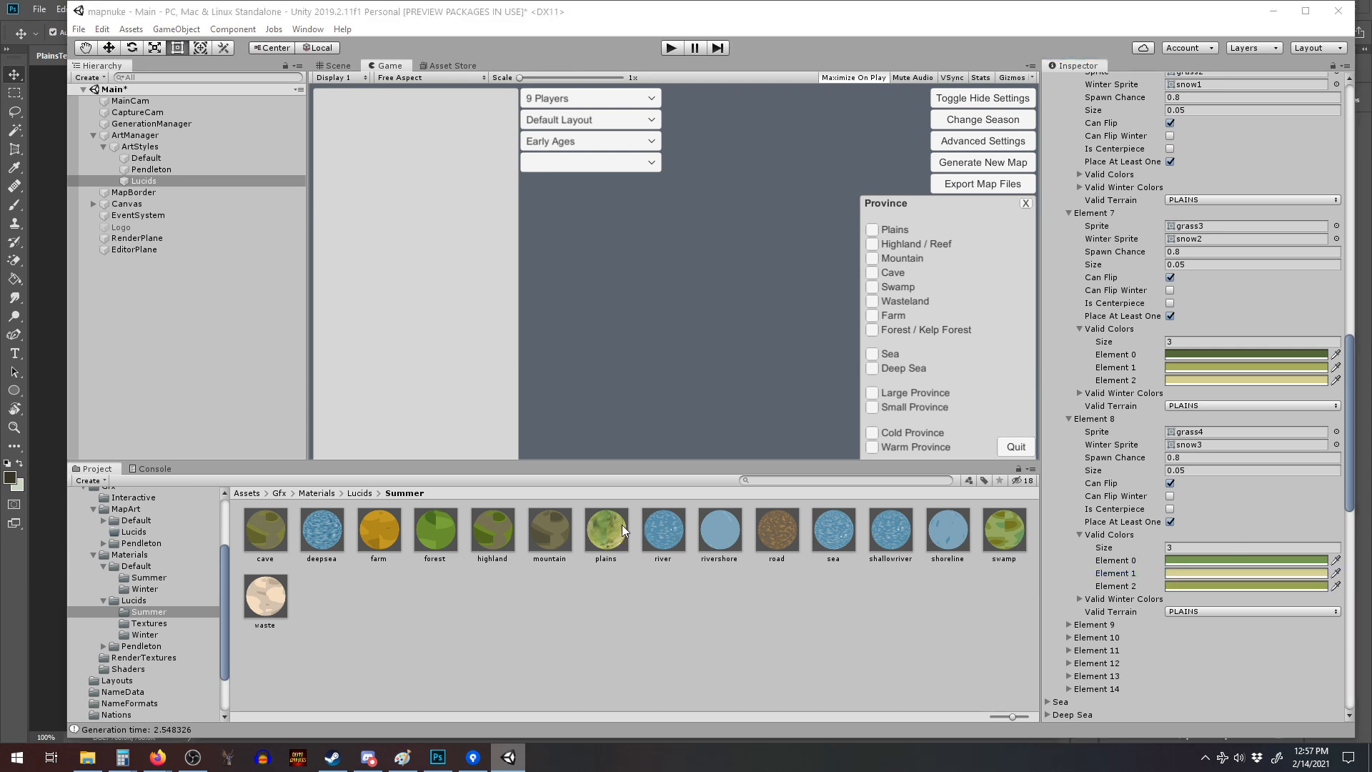
pyautogui.click(596, 520)
# Replace all three Valid Colors of Plains map sprite Element 9 (grass6) with the matching colors sampled from Element 8.
pyautogui.scroll(-3, 1174, 528)
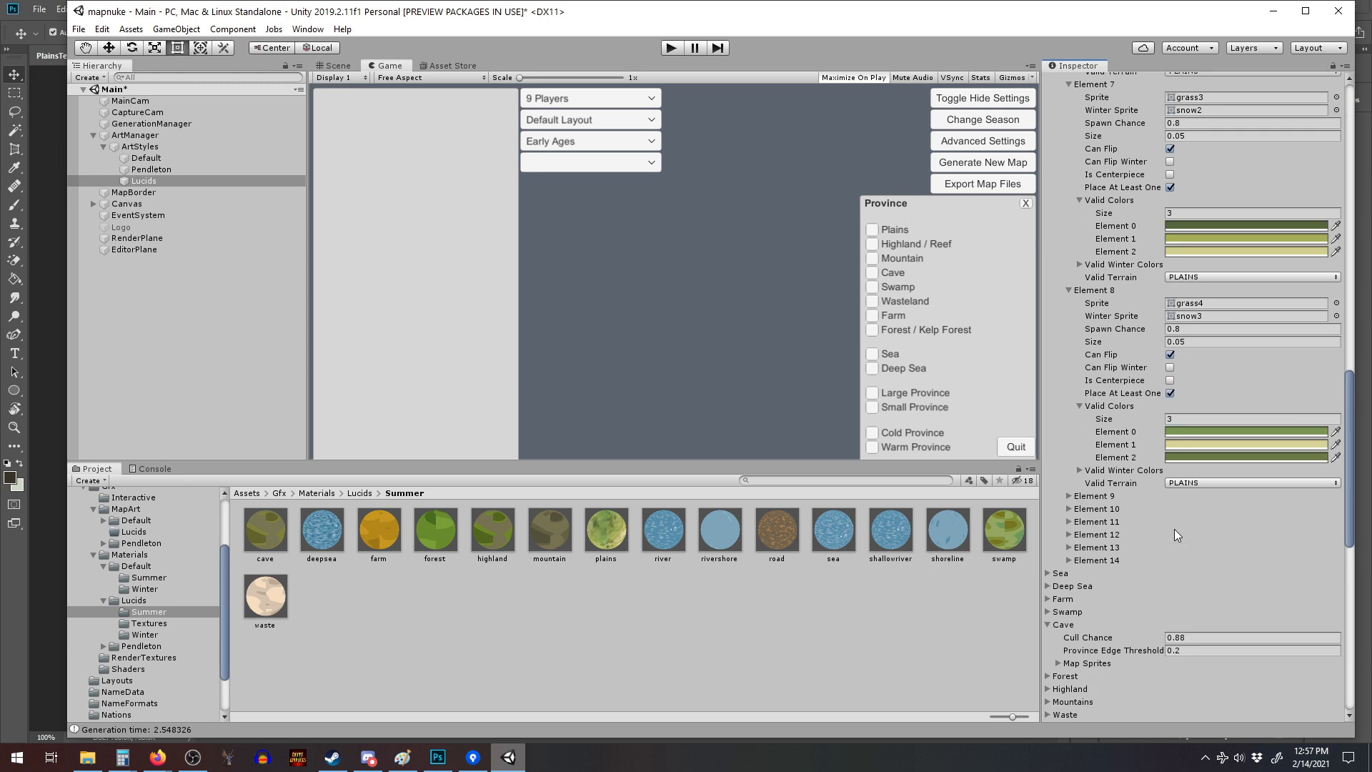
pyautogui.click(1072, 498)
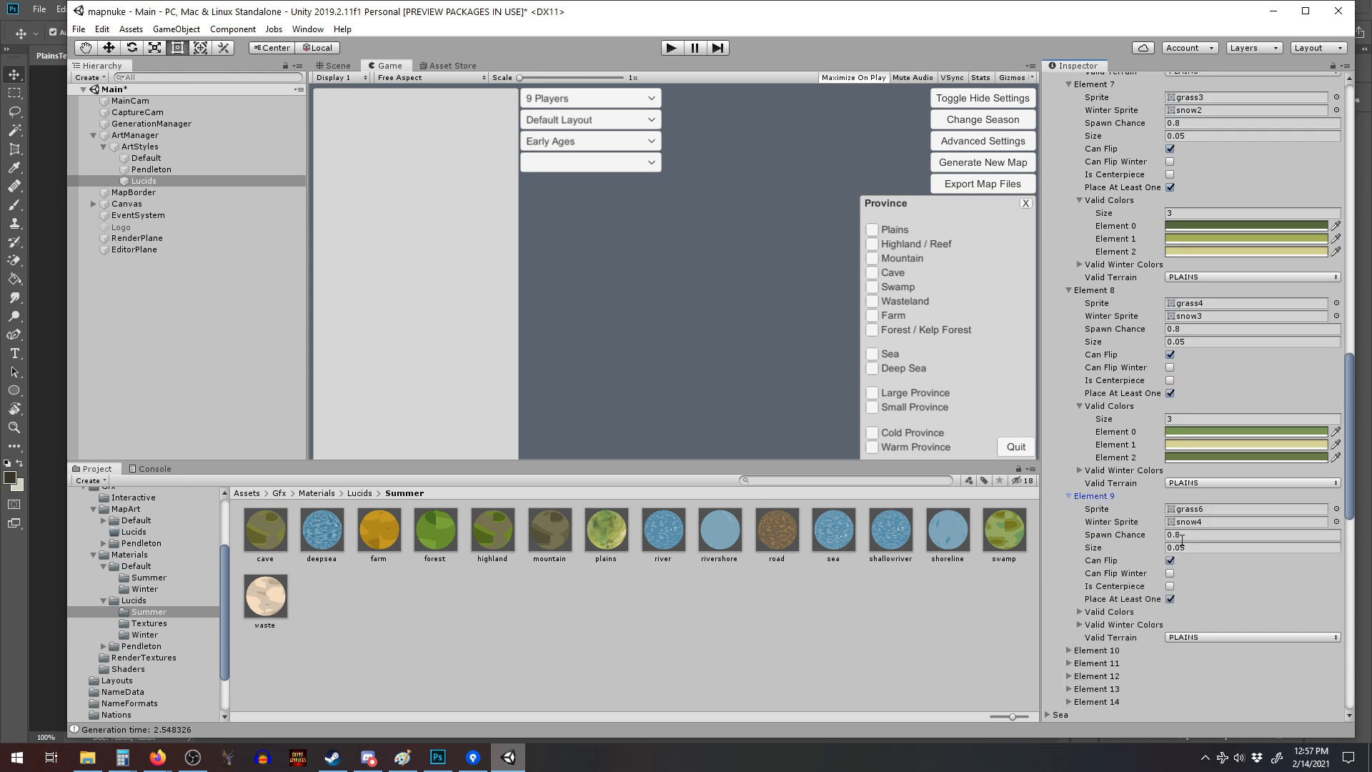
pyautogui.click(1080, 612)
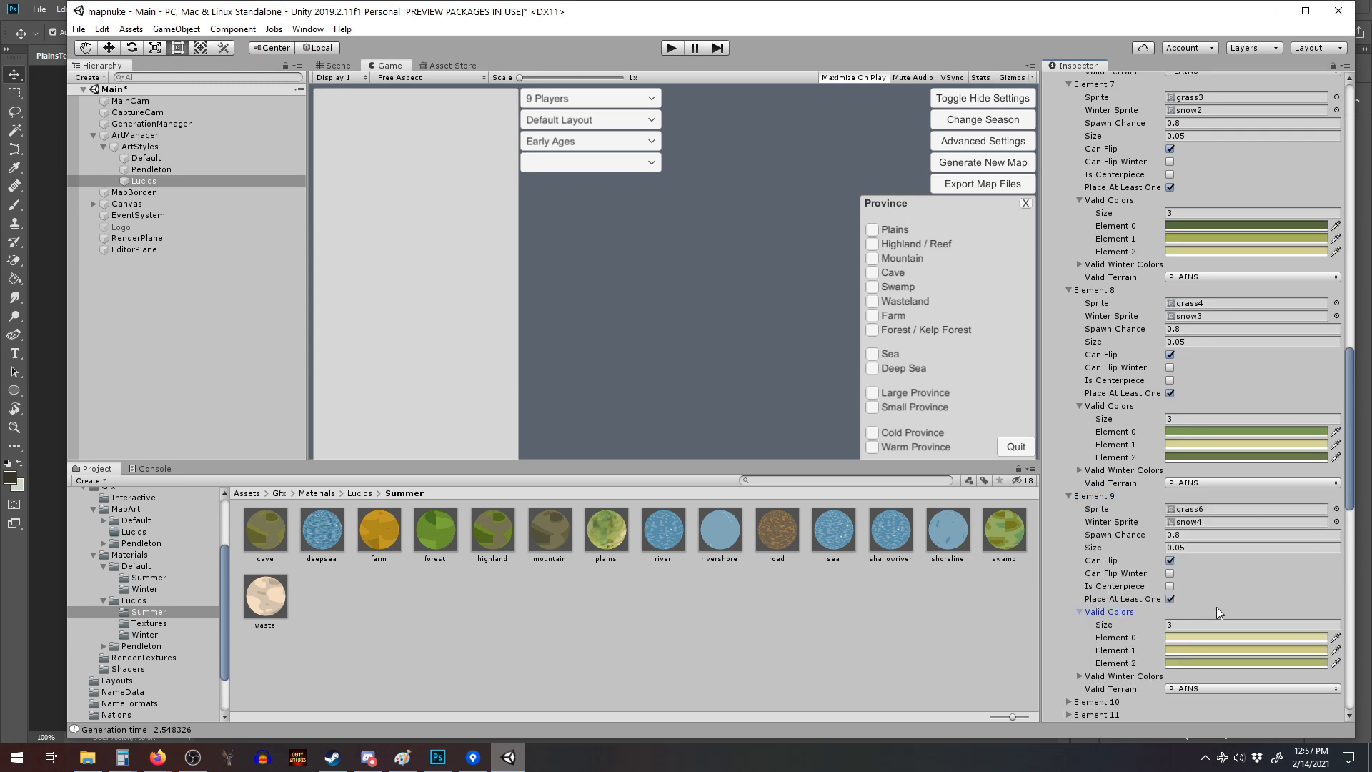
pyautogui.scroll(-3, 1330, 572)
pyautogui.click(1335, 509)
pyautogui.click(1297, 308)
pyautogui.click(1336, 522)
pyautogui.click(1311, 316)
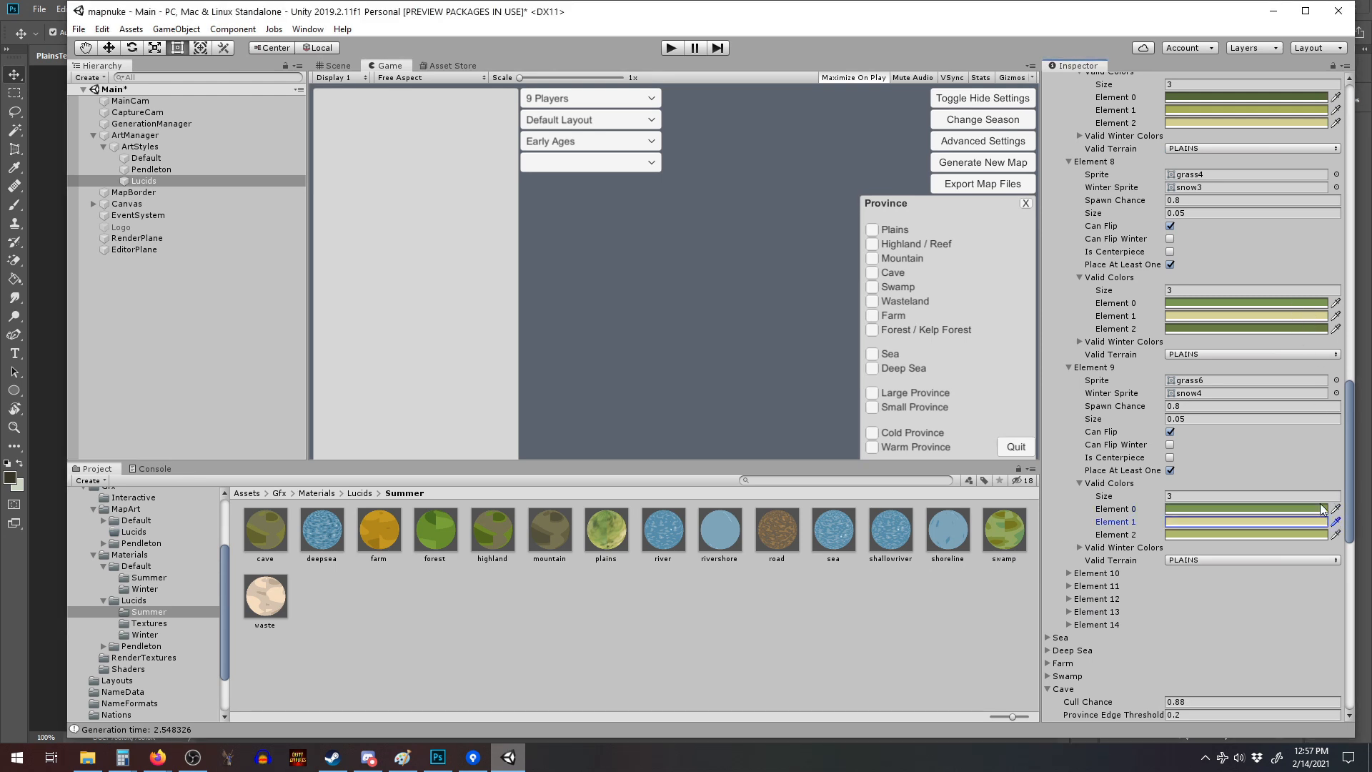
pyautogui.click(1336, 535)
pyautogui.click(1308, 329)
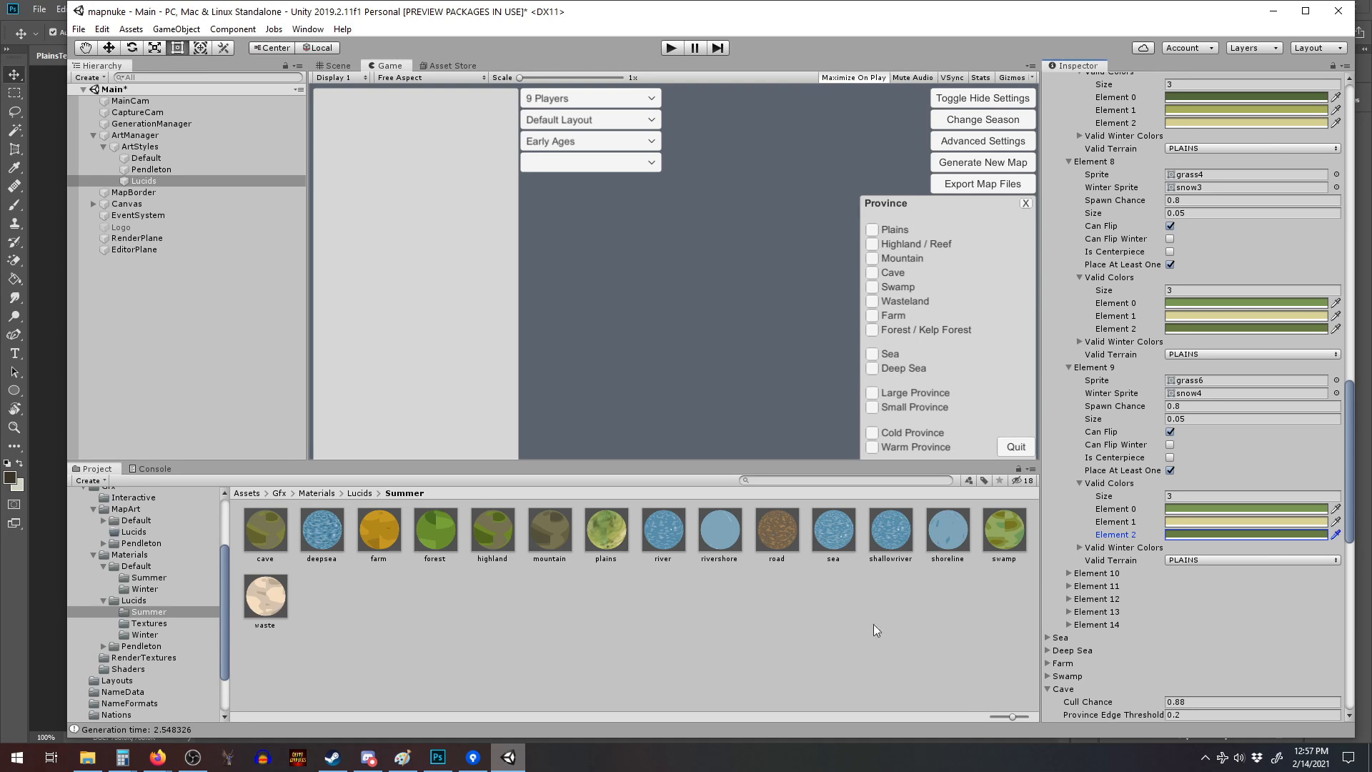
# Expand Plains map sprite Element 10 (grass1) and its Valid Colors list.
pyautogui.click(1068, 572)
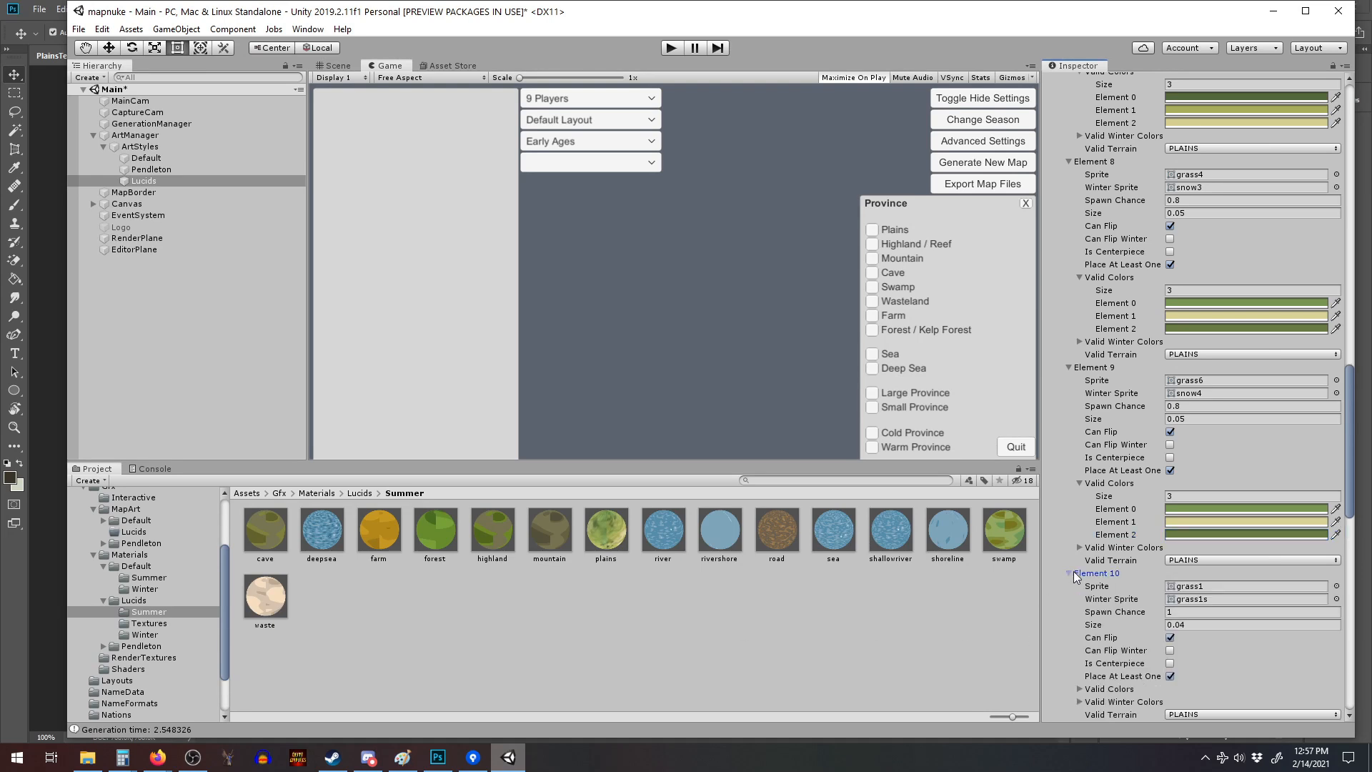
pyautogui.scroll(-10, 1144, 543)
pyautogui.scroll(10, 1172, 508)
pyautogui.scroll(-3, 1190, 497)
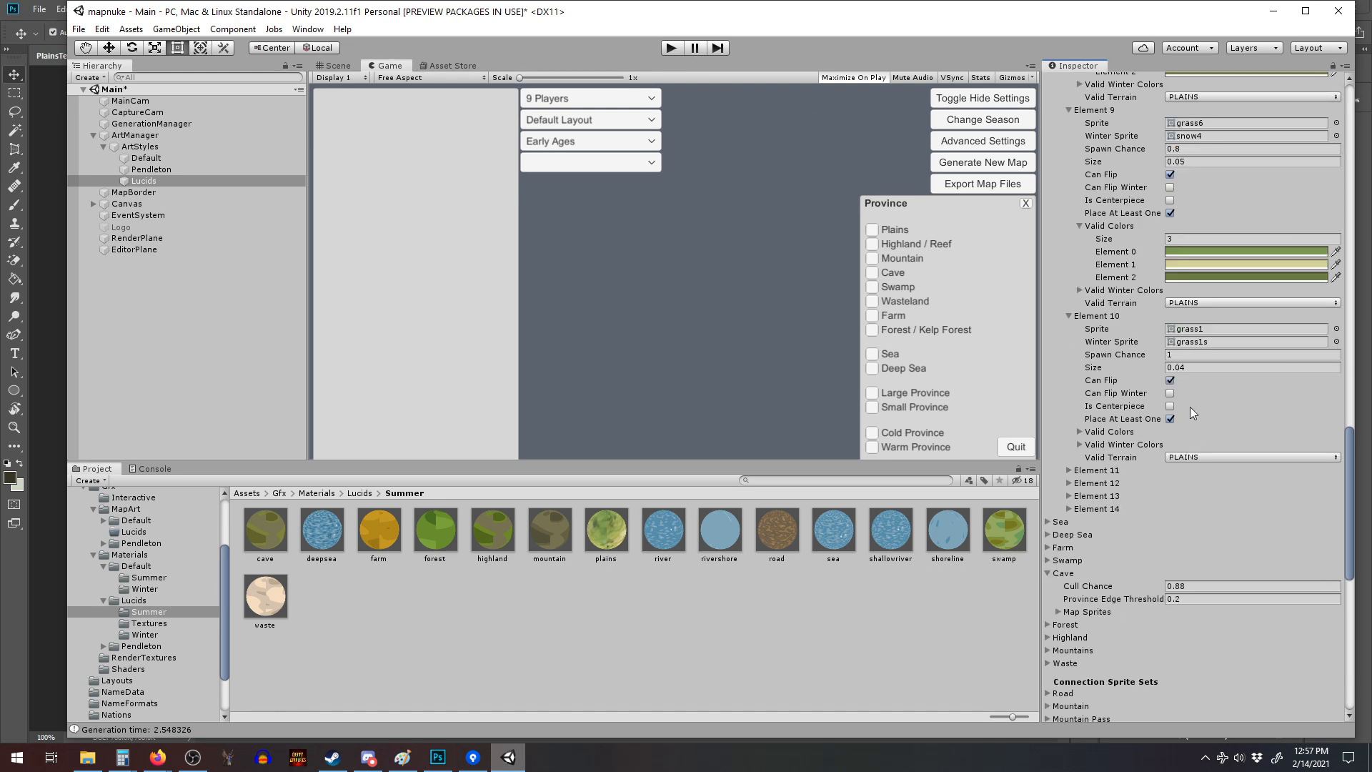
pyautogui.click(1081, 432)
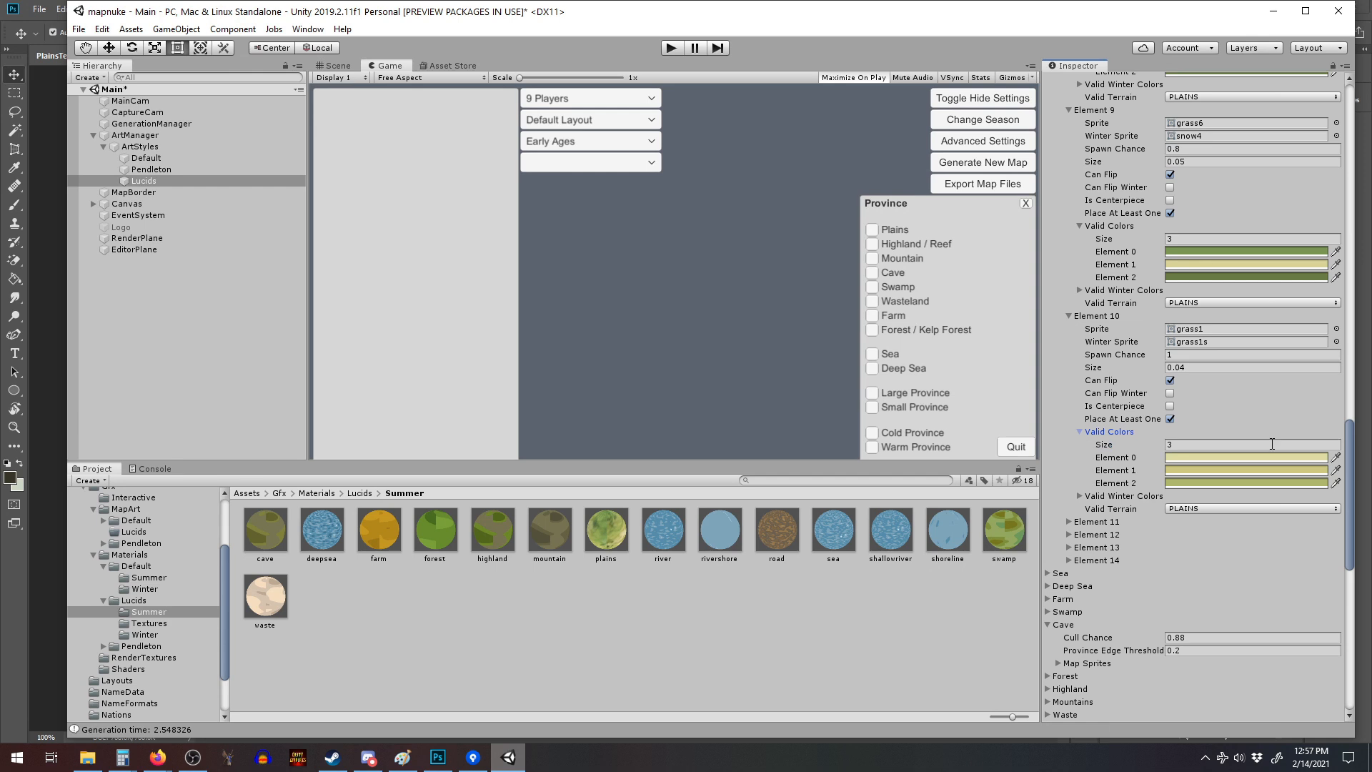
pyautogui.click(1335, 251)
pyautogui.click(1303, 459)
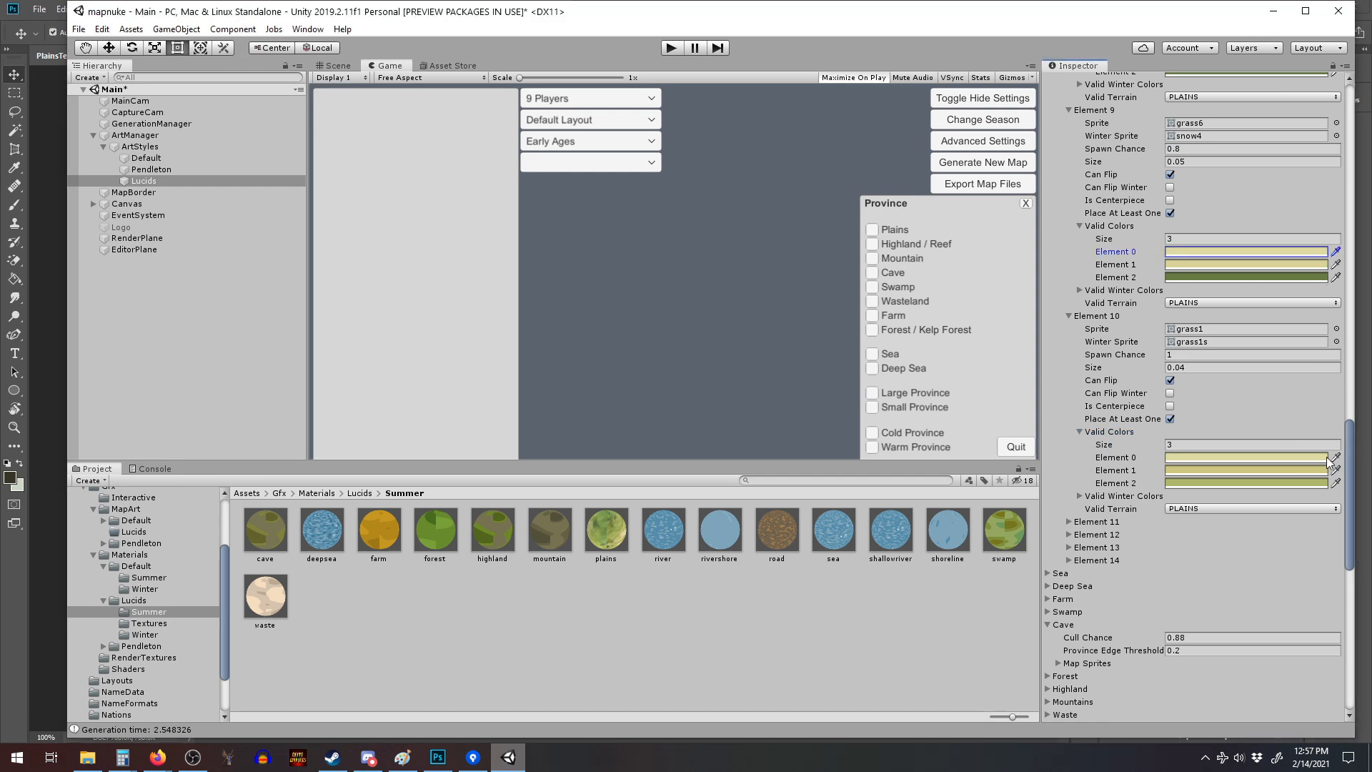
pyautogui.scroll(5, 1287, 244)
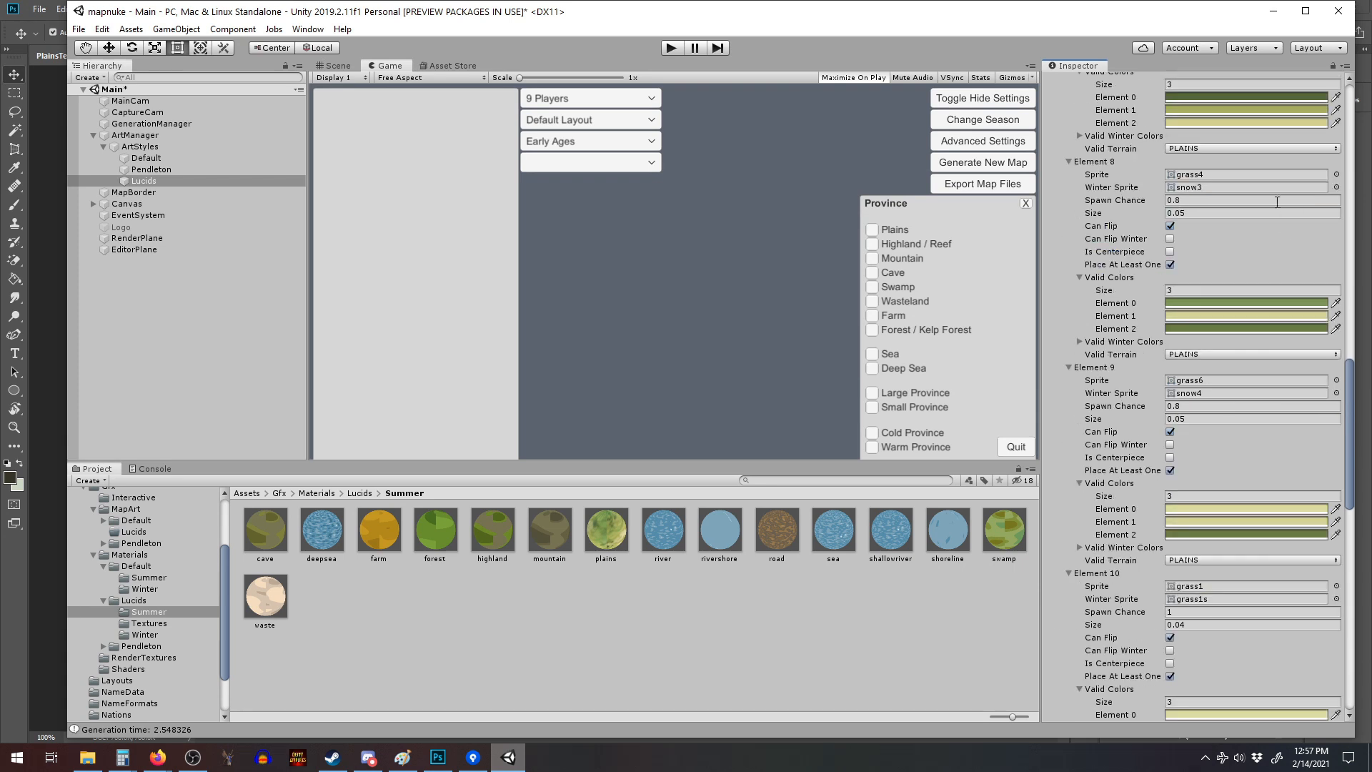
pyautogui.click(1241, 306)
pyautogui.click(1335, 508)
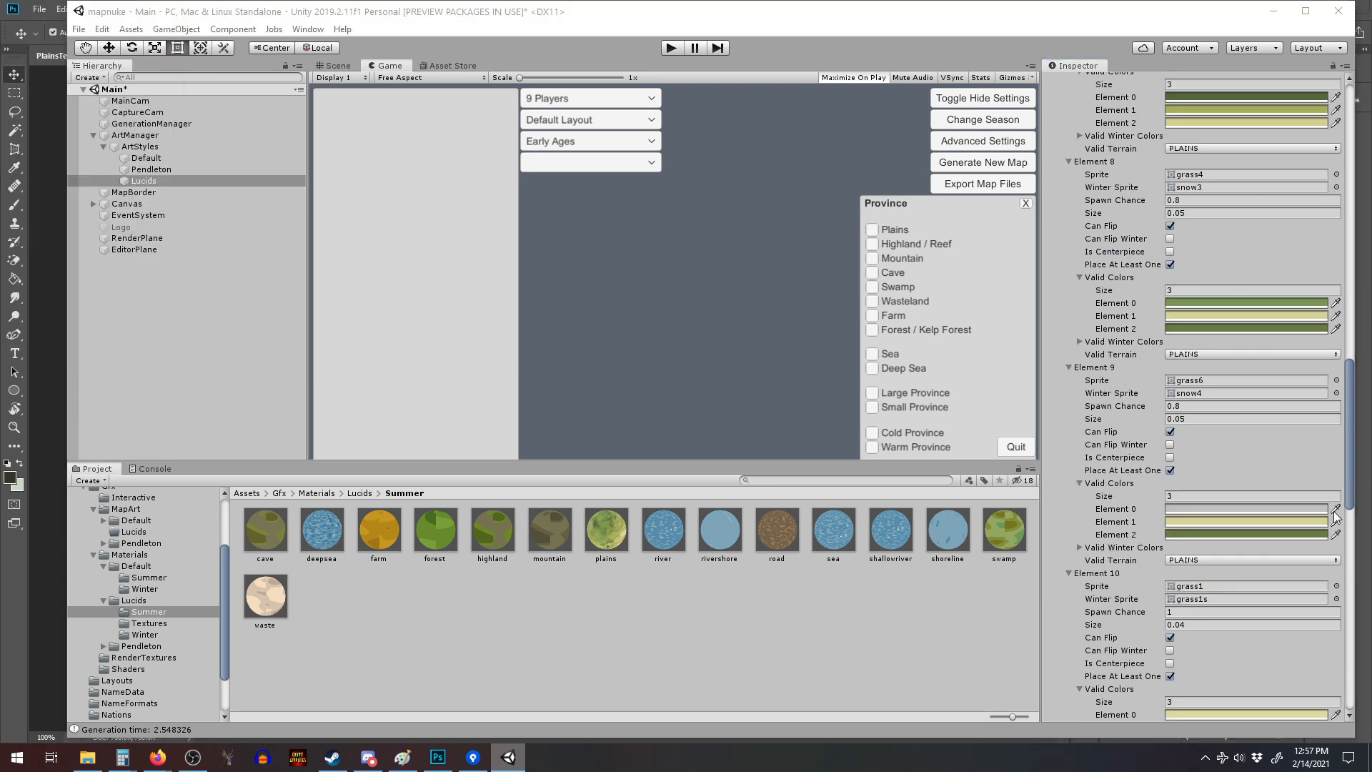
pyautogui.click(1292, 302)
# Replace the first and third Valid Colors of Plains map sprite Element 10 with the matching greens sampled from Element 9.
pyautogui.scroll(-6, 1215, 464)
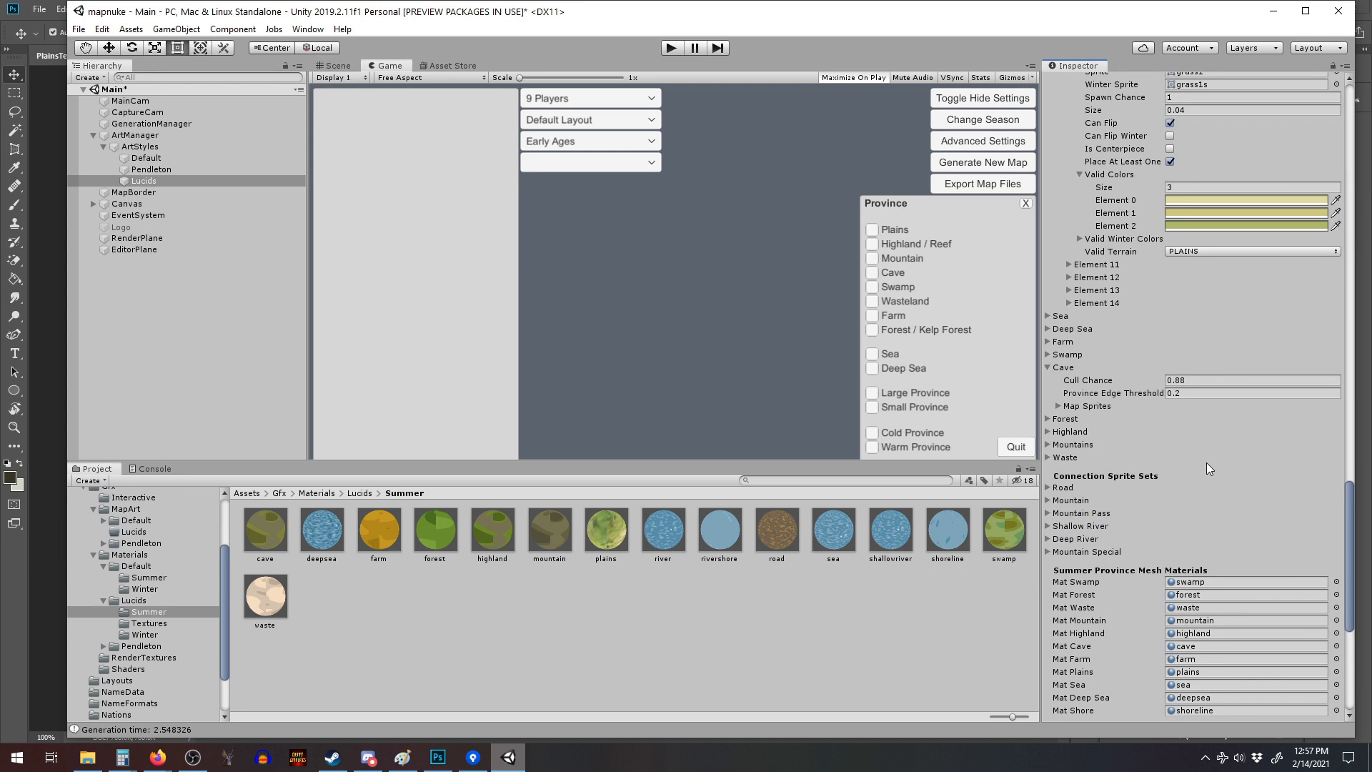
pyautogui.click(1336, 458)
pyautogui.click(1255, 251)
pyautogui.click(1335, 483)
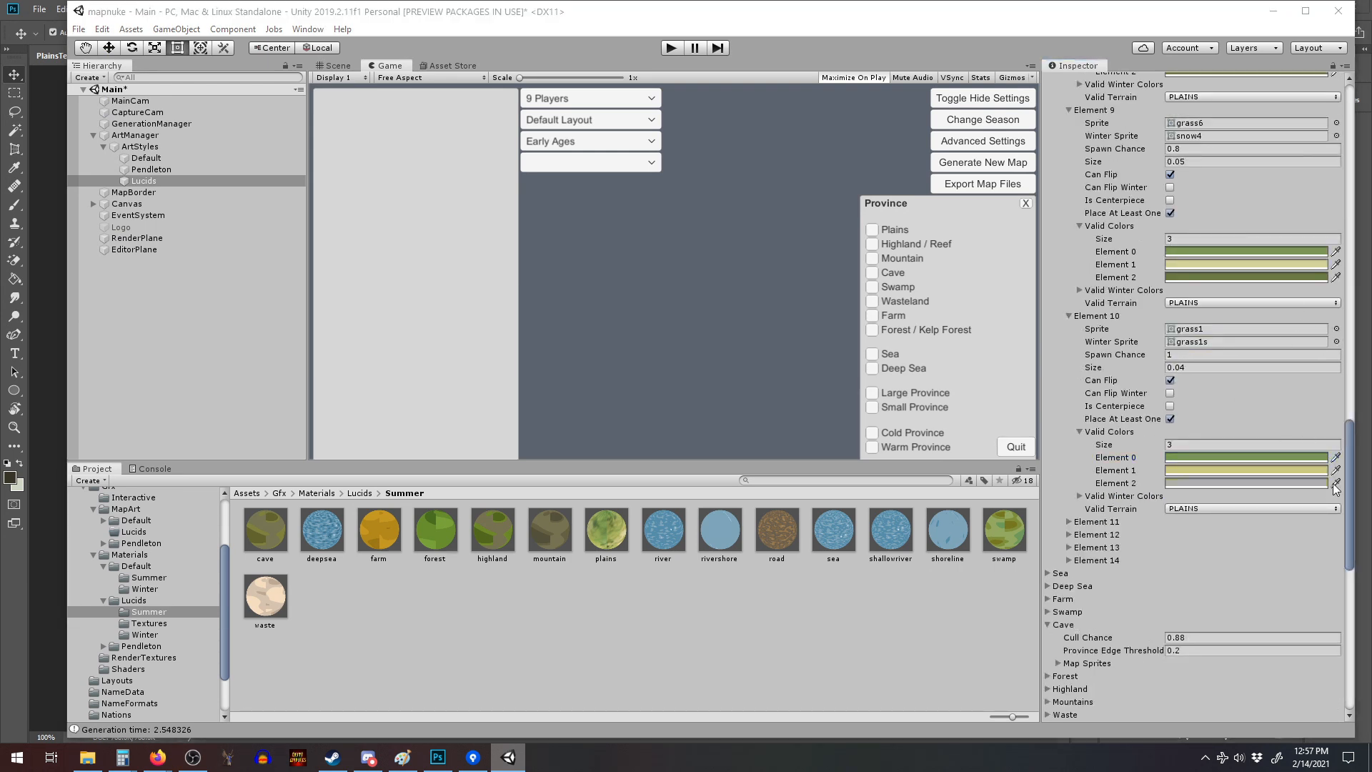
pyautogui.click(1272, 279)
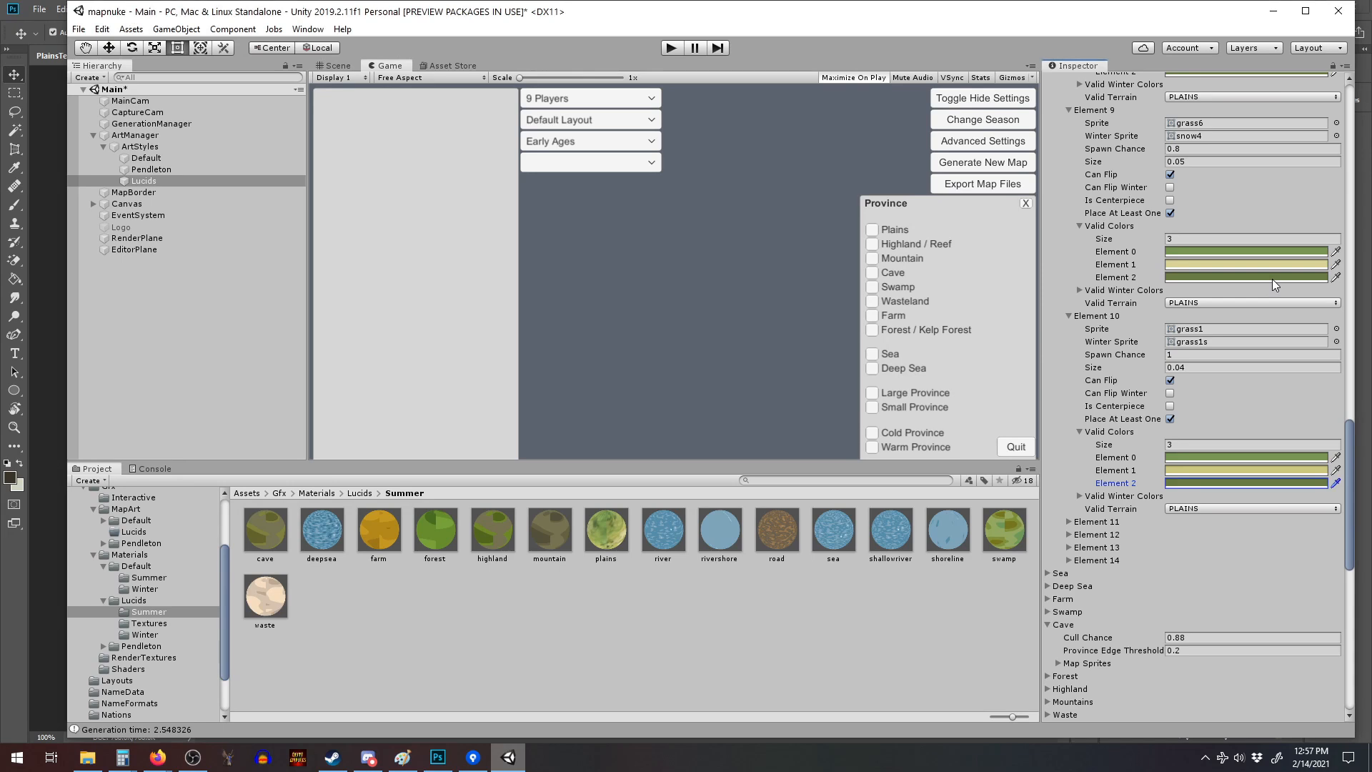
# Set the Spawn Chance of Plains map sprite Element 11 (grass2) to 0, disable Place At Least One, and expand its Valid Colors.
pyautogui.click(1070, 522)
pyautogui.click(1070, 522)
pyautogui.click(1070, 522)
pyautogui.scroll(-3, 1138, 556)
pyautogui.click(1176, 432)
pyautogui.write('0')
pyautogui.click(1170, 496)
pyautogui.click(1080, 509)
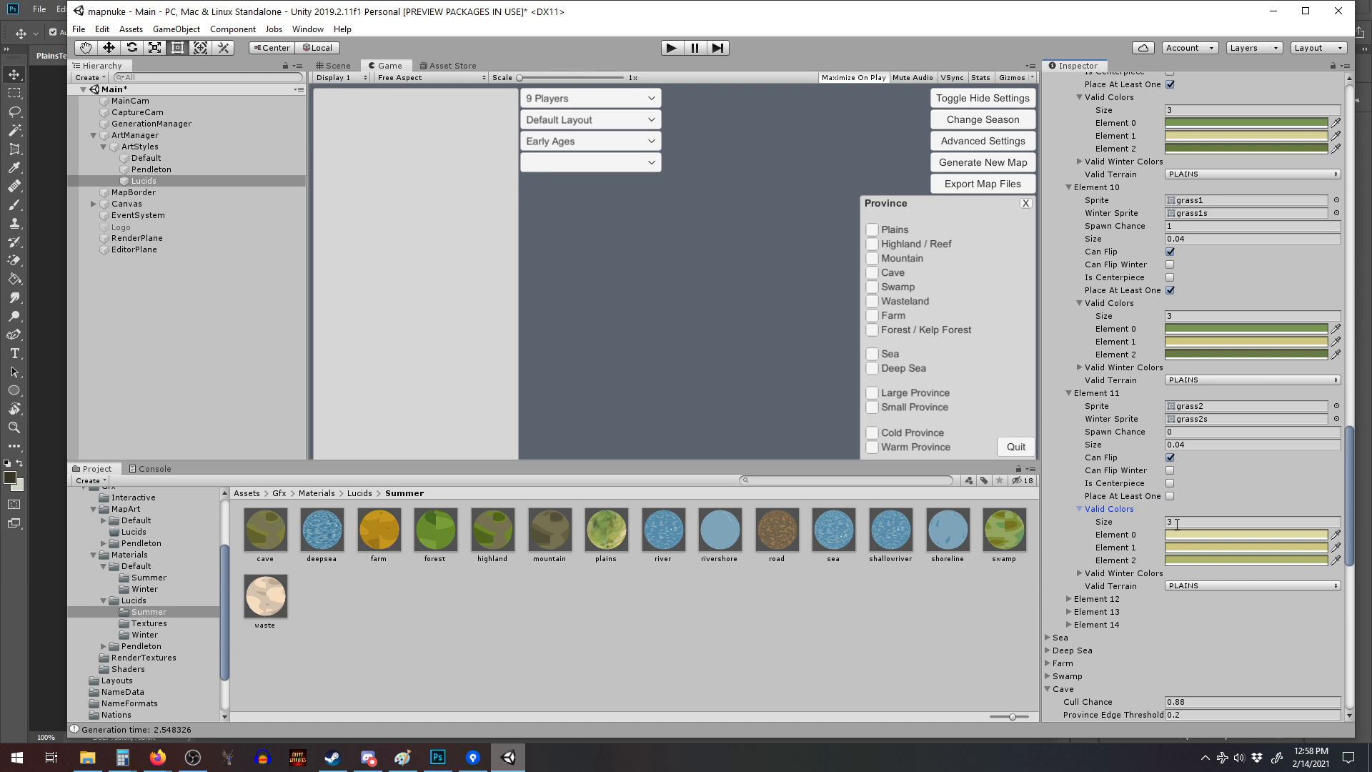
# Set the Spawn Chance of Plains map sprite Element 12 (grass3) to 0, disable Place At Least One, and expand Element 13.
pyautogui.click(1070, 599)
pyautogui.click(1177, 634)
pyautogui.write('0')
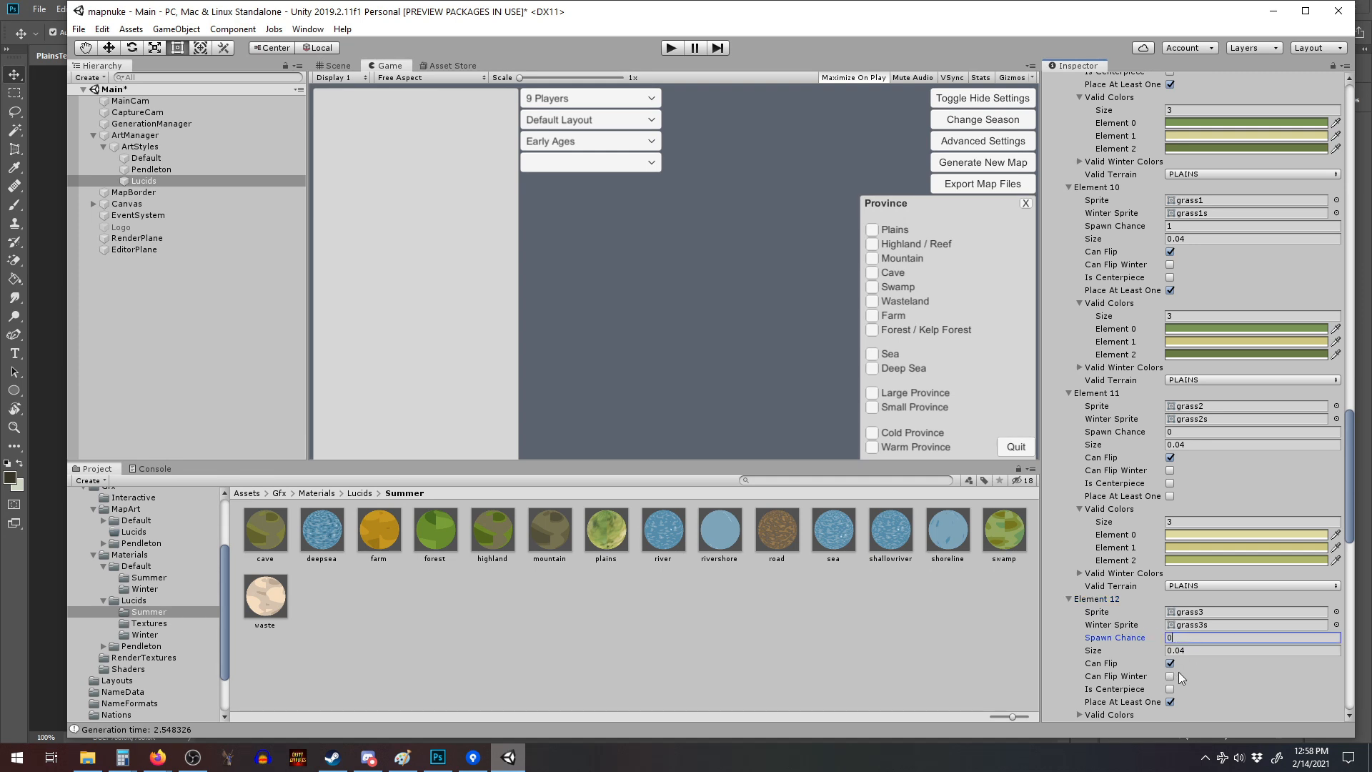
pyautogui.click(1170, 702)
pyautogui.scroll(-10, 1116, 563)
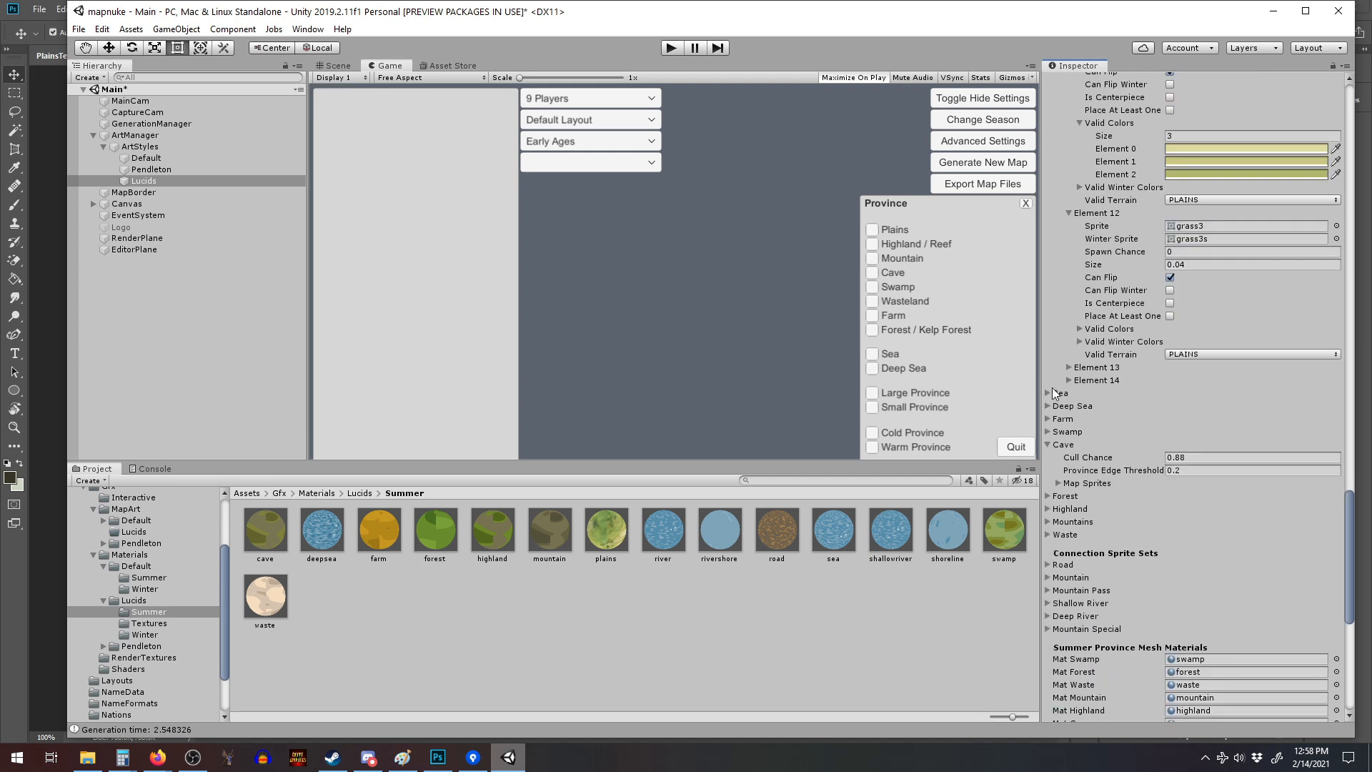
pyautogui.click(1069, 368)
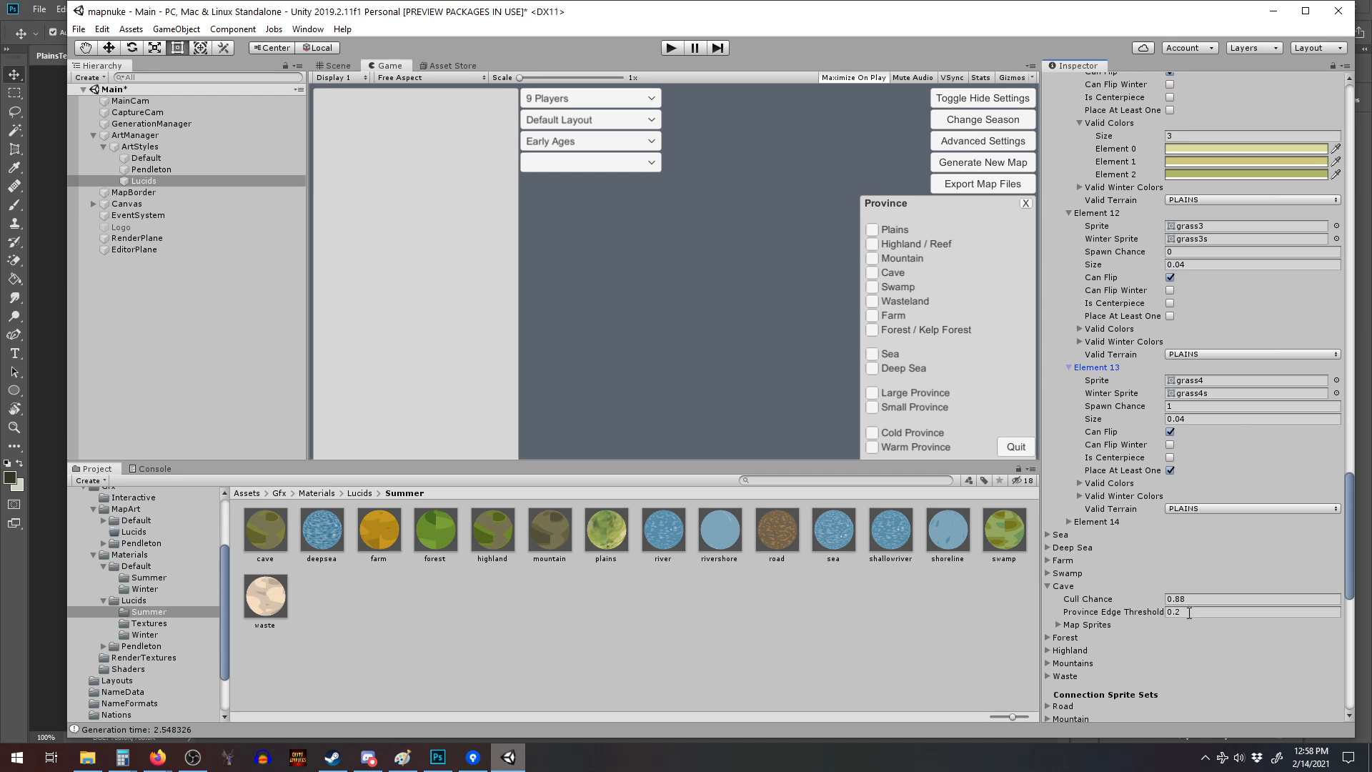
# Run the project in play mode and generate a new map with the Lucids Map Art style.
pyautogui.click(671, 50)
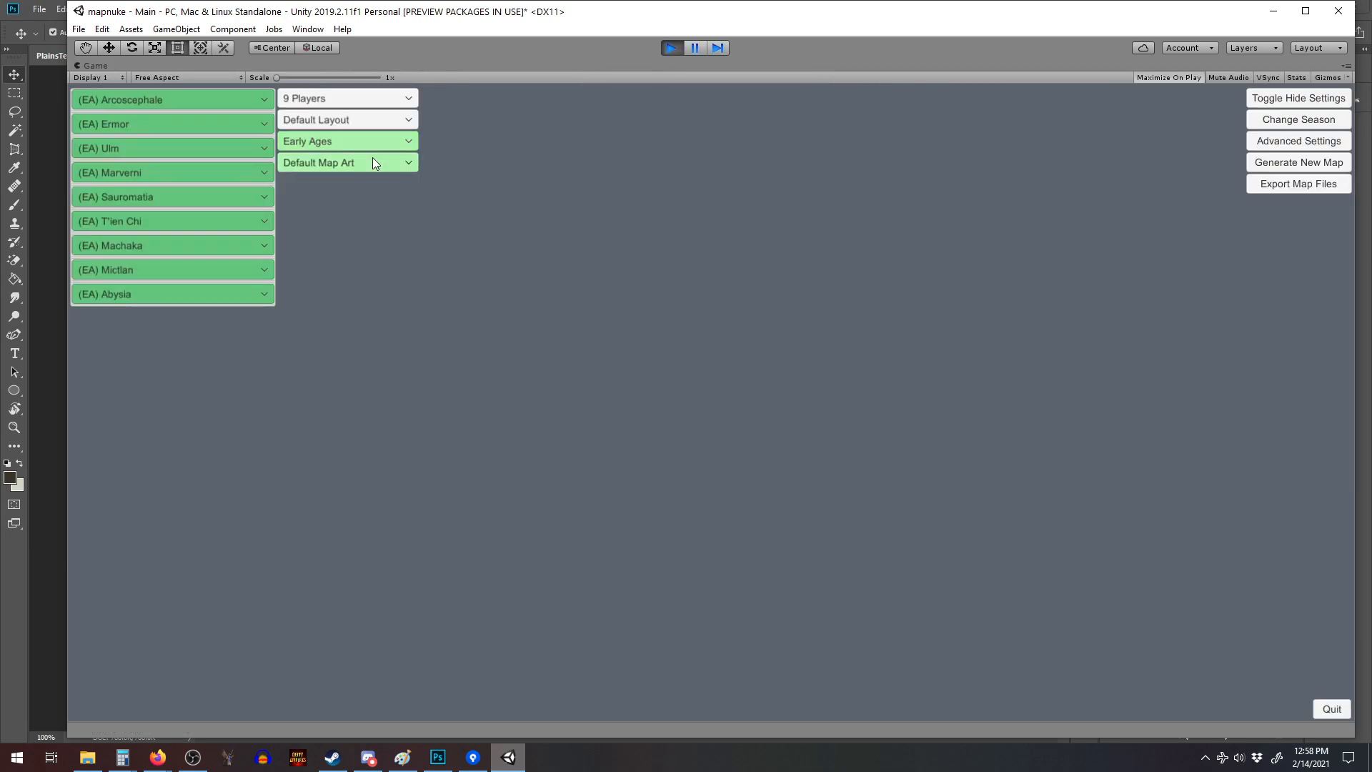
pyautogui.click(371, 162)
pyautogui.click(327, 211)
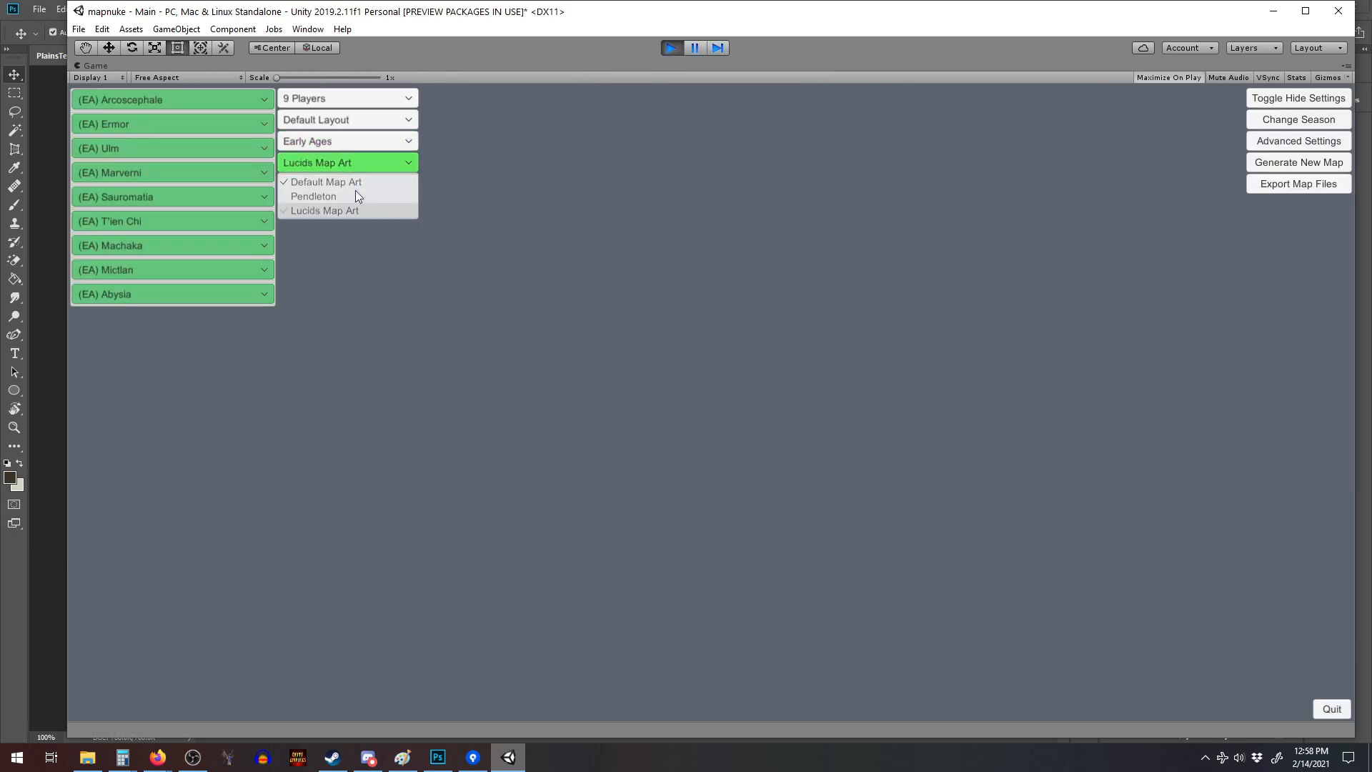
pyautogui.click(1307, 168)
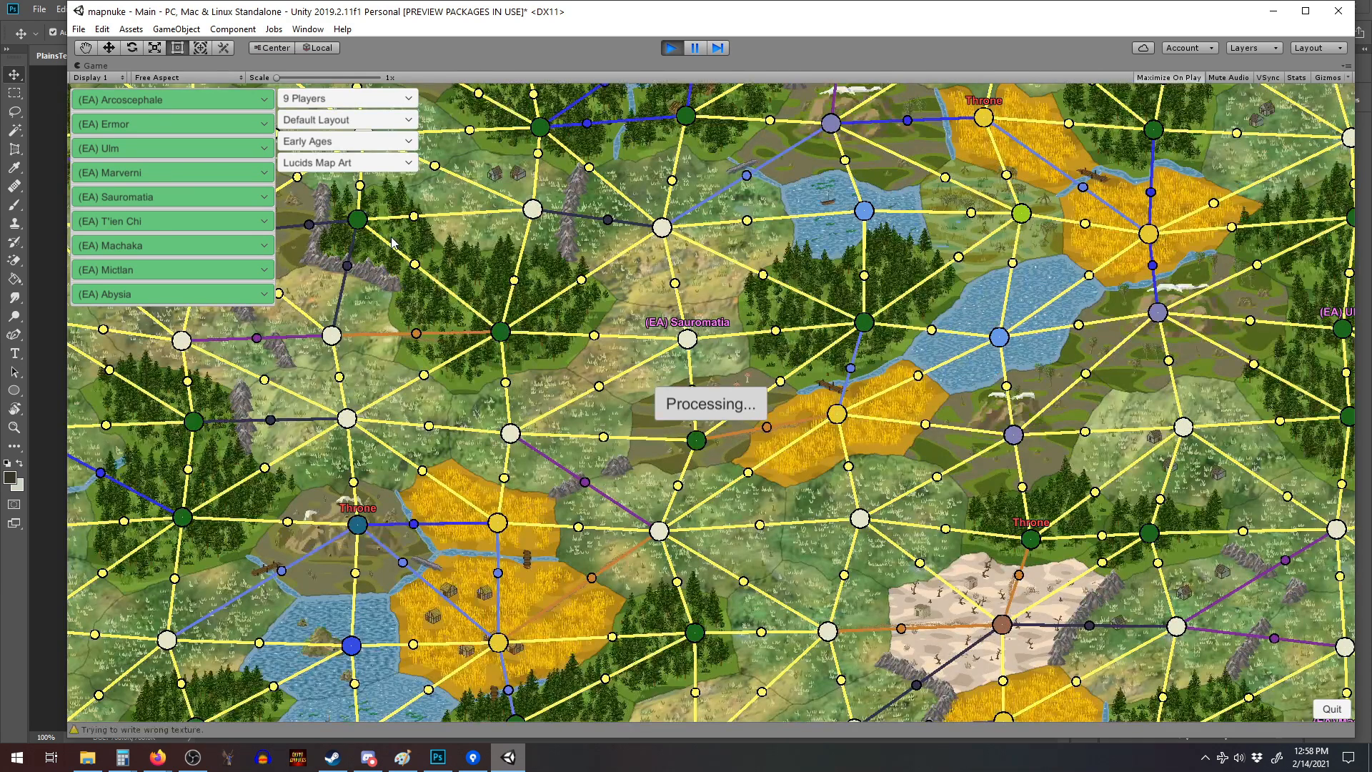
# Examine the grass sprite colors and density in the plains provinces across the generated map, both close up and from afar.
pyautogui.scroll(8, 574, 368)
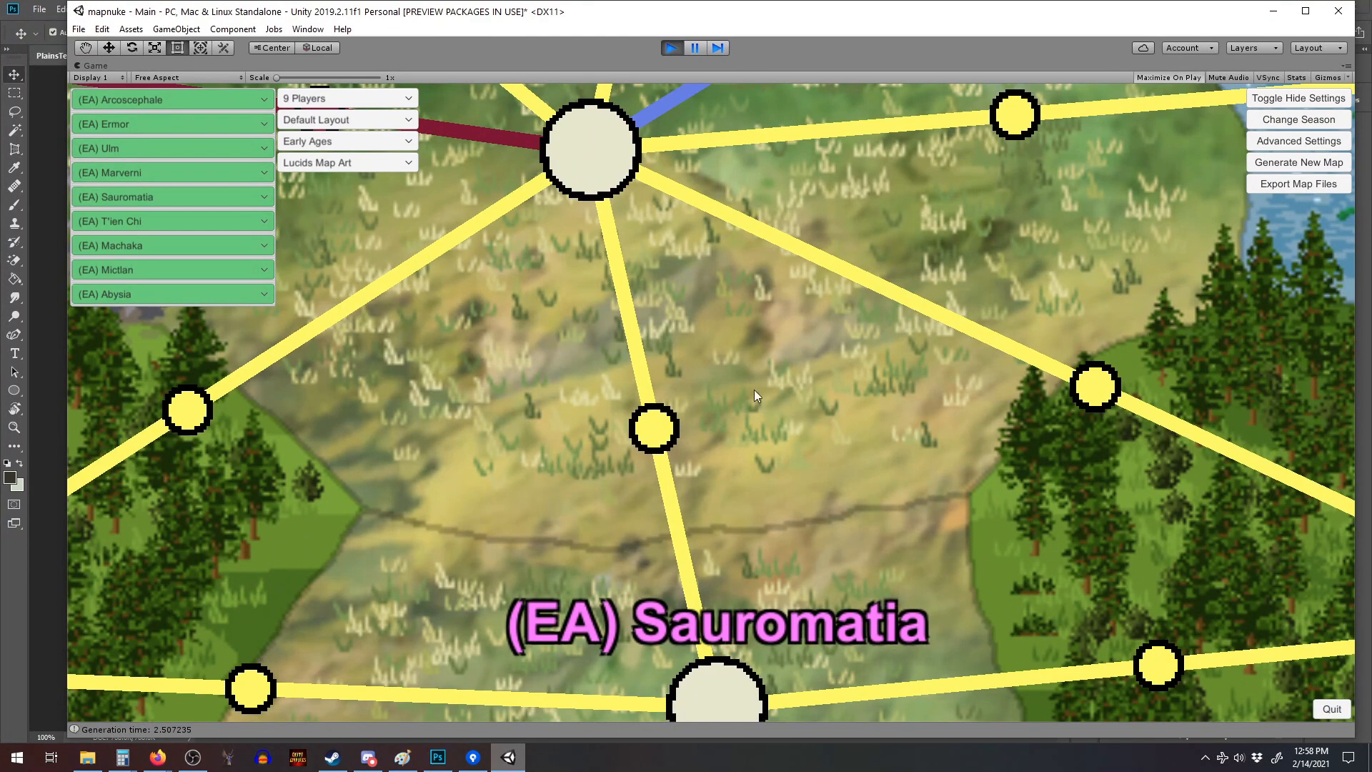
pyautogui.moveTo(931, 276); pyautogui.dragTo(870, 582, button='middle')
pyautogui.scroll(-10, 762, 396)
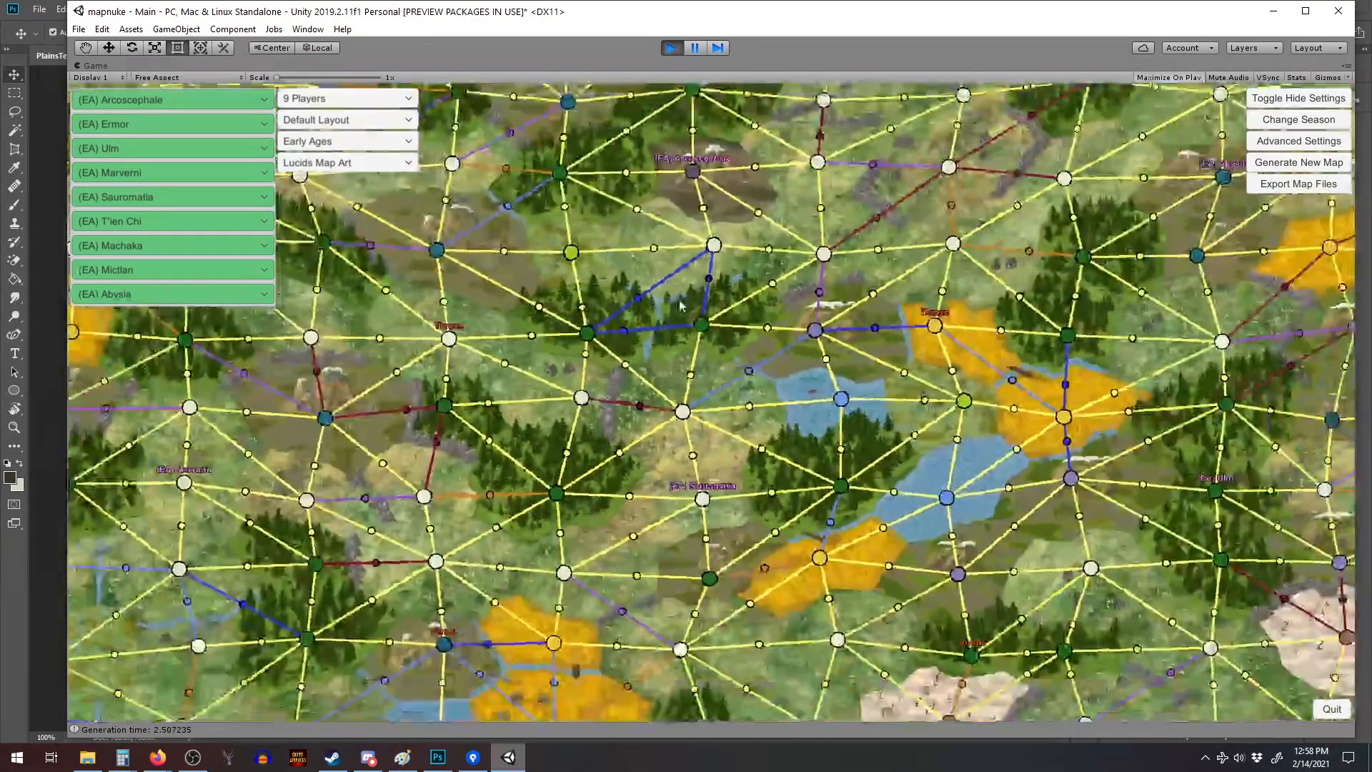
pyautogui.moveTo(433, 471); pyautogui.dragTo(665, 429, button='middle')
pyautogui.scroll(5, 664, 429)
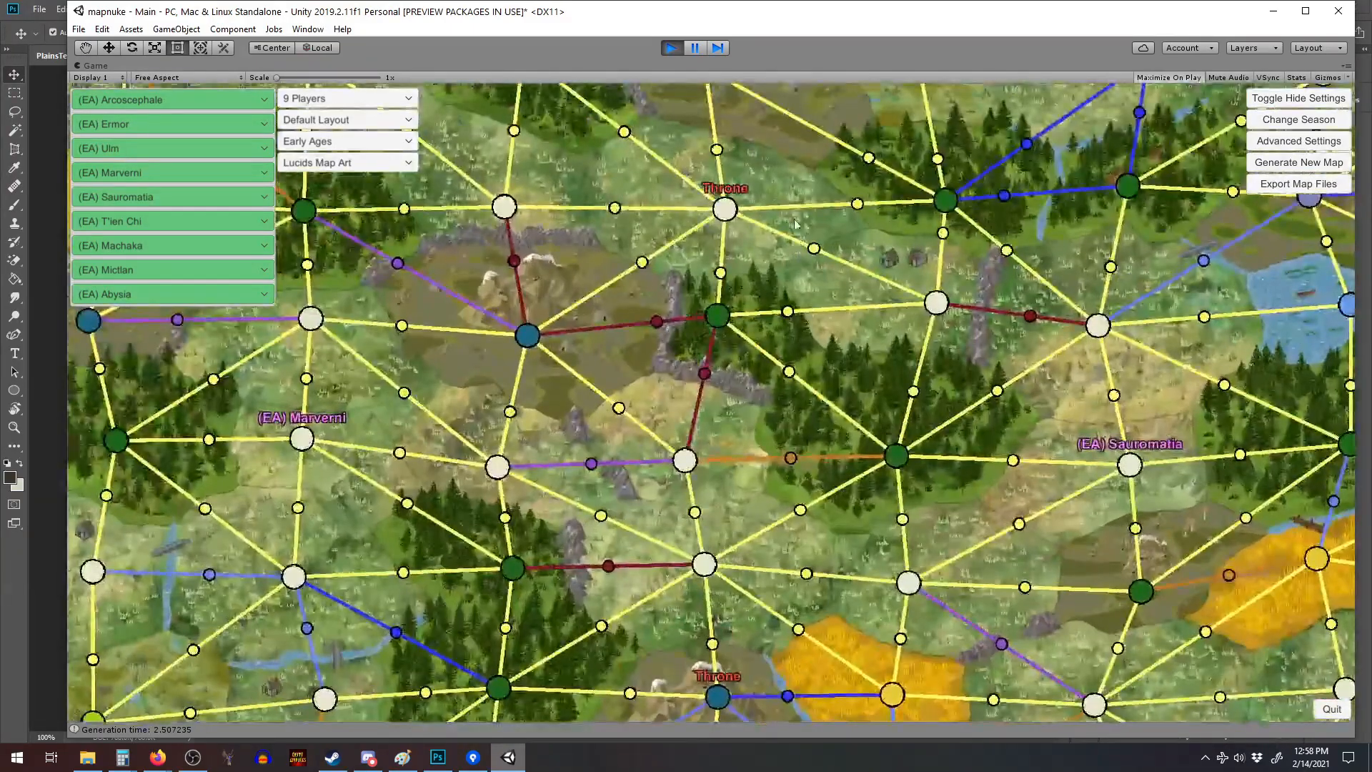
pyautogui.scroll(5, 869, 248)
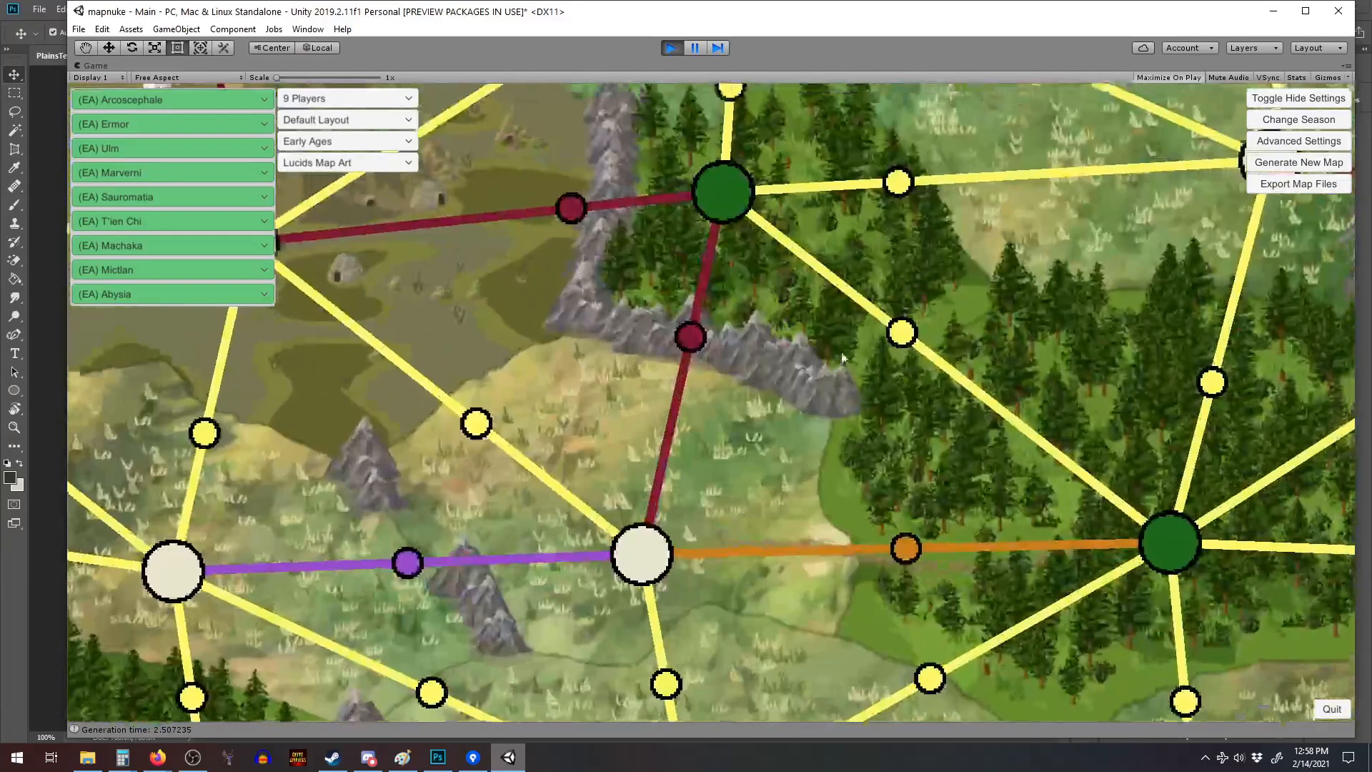
pyautogui.scroll(-8, 939, 266)
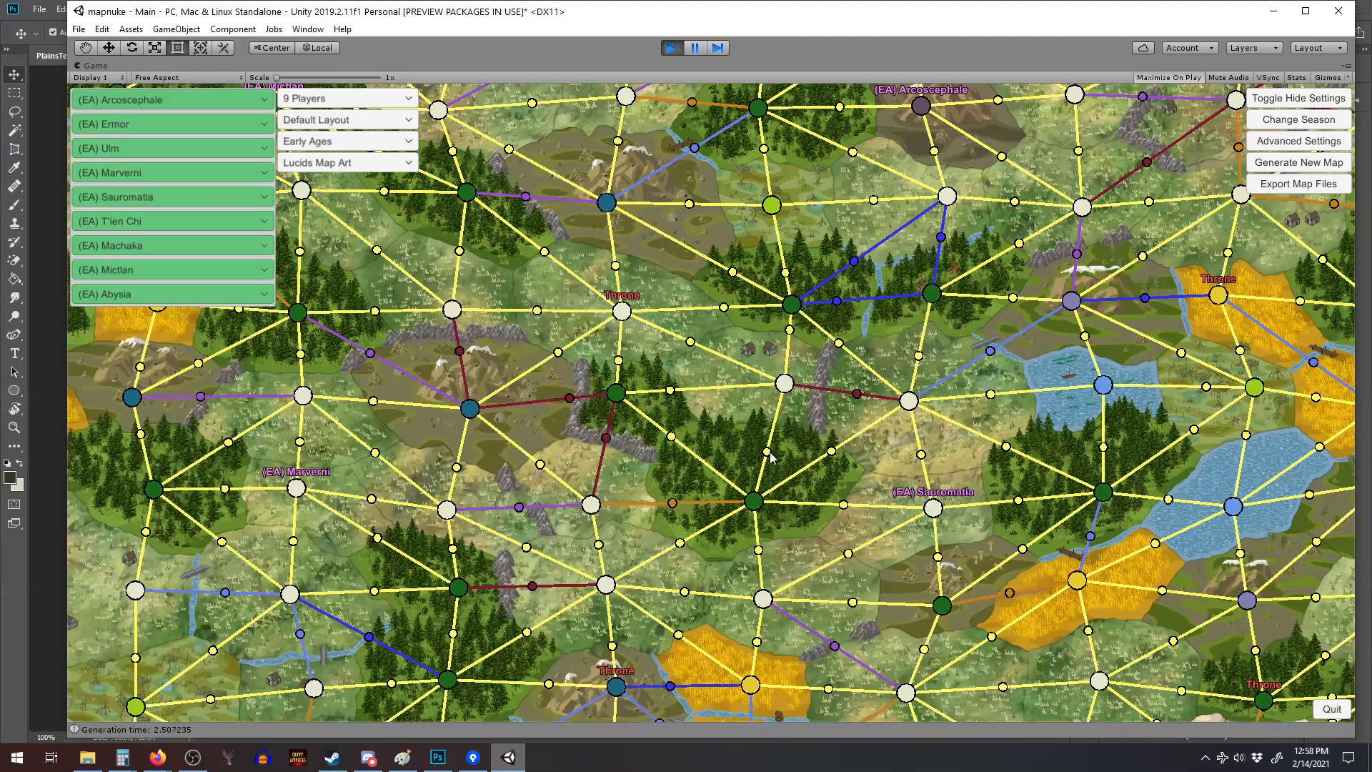
pyautogui.scroll(5, 778, 390)
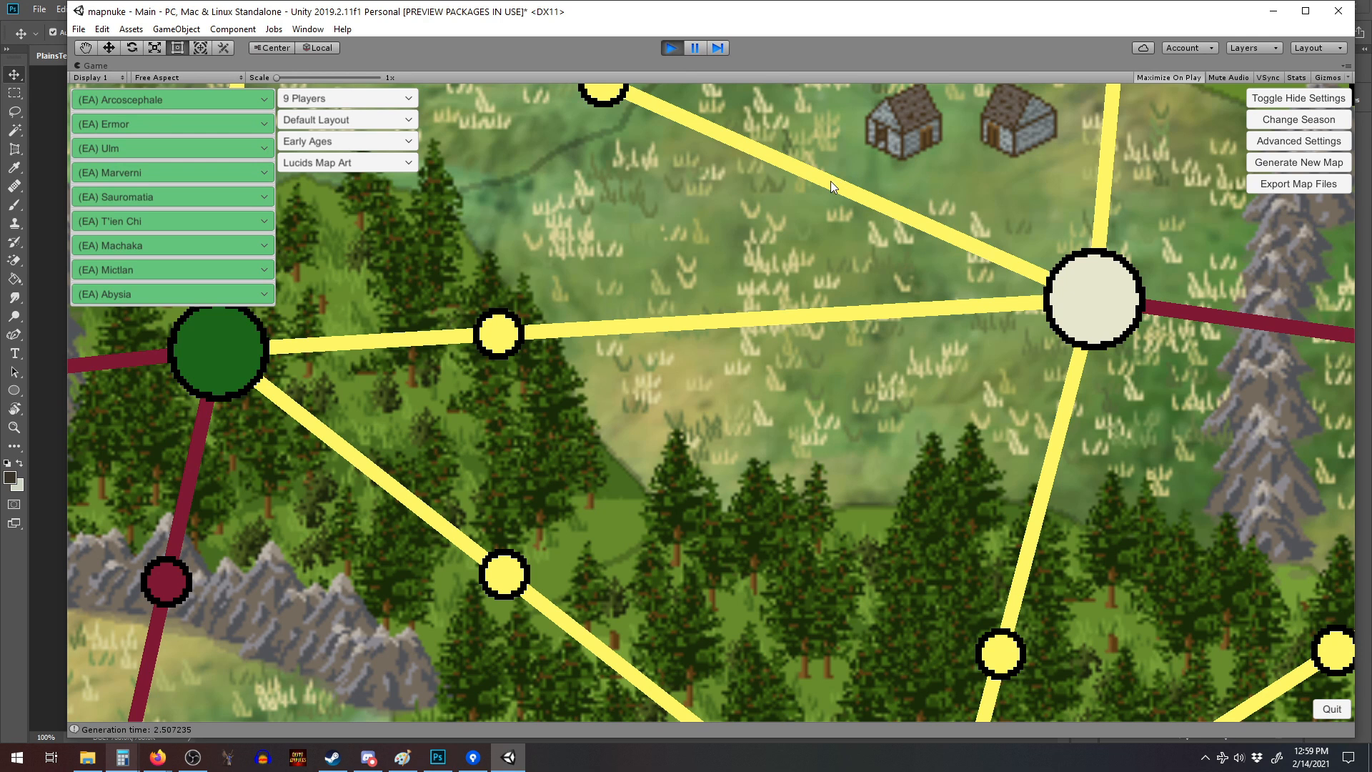
# Exit play mode and open the Lucids folder under Gfx > MapArt in the project assets.
pyautogui.hotkey('ctrl', 'p')
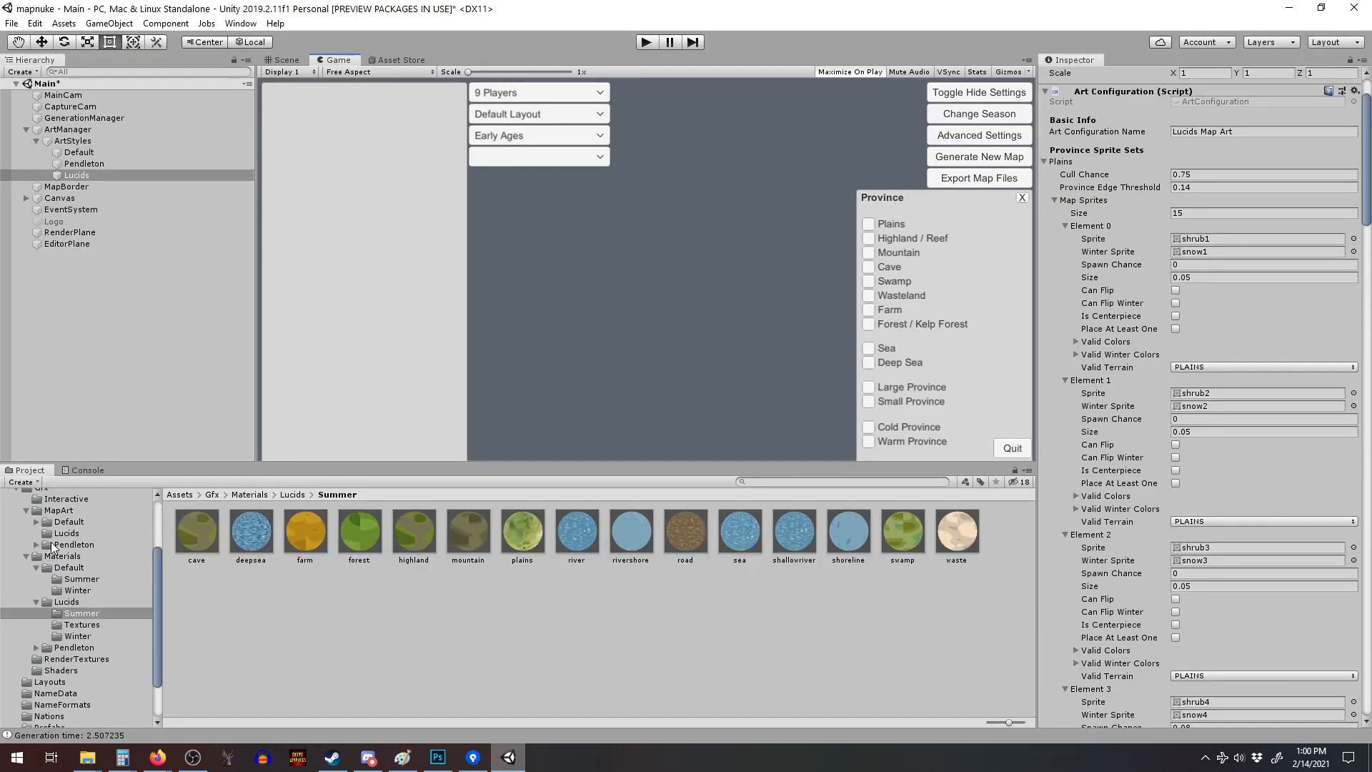
pyautogui.scroll(2, 80, 572)
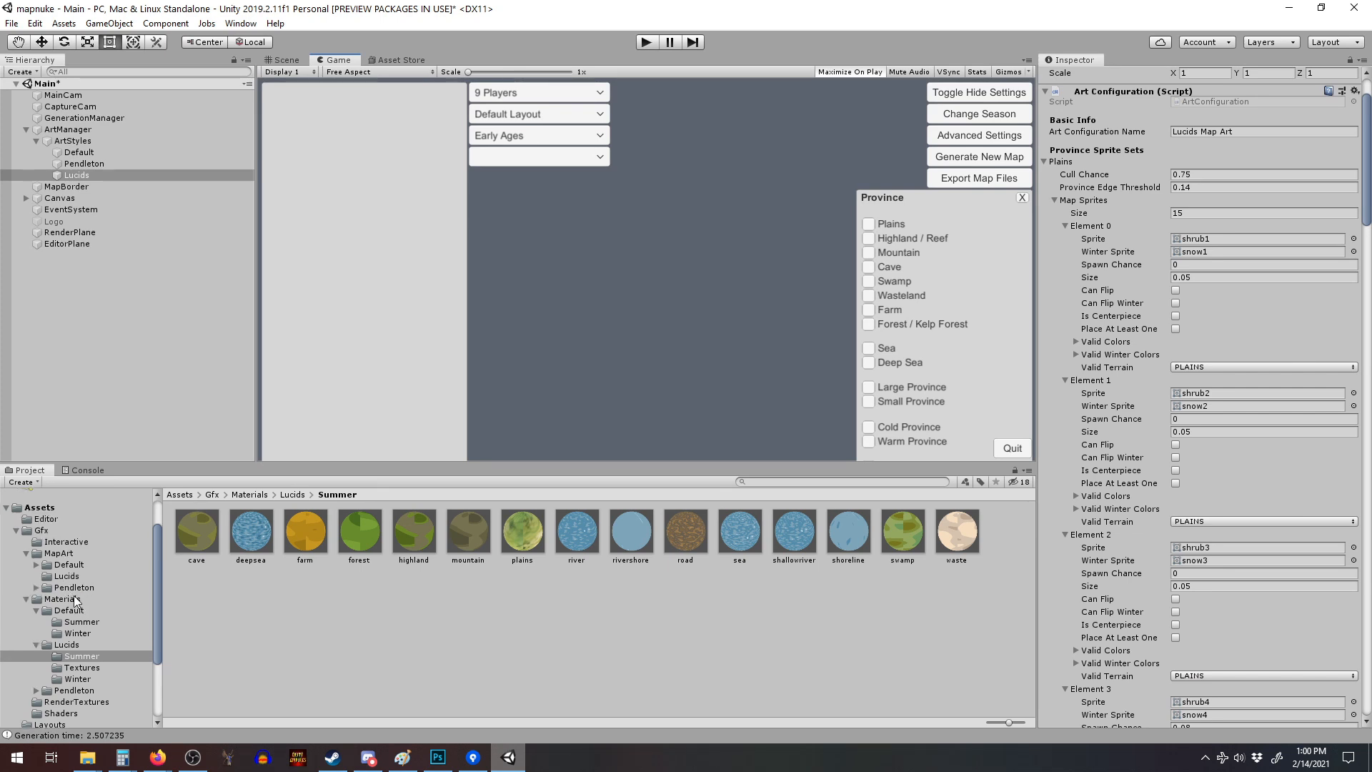
pyautogui.click(67, 576)
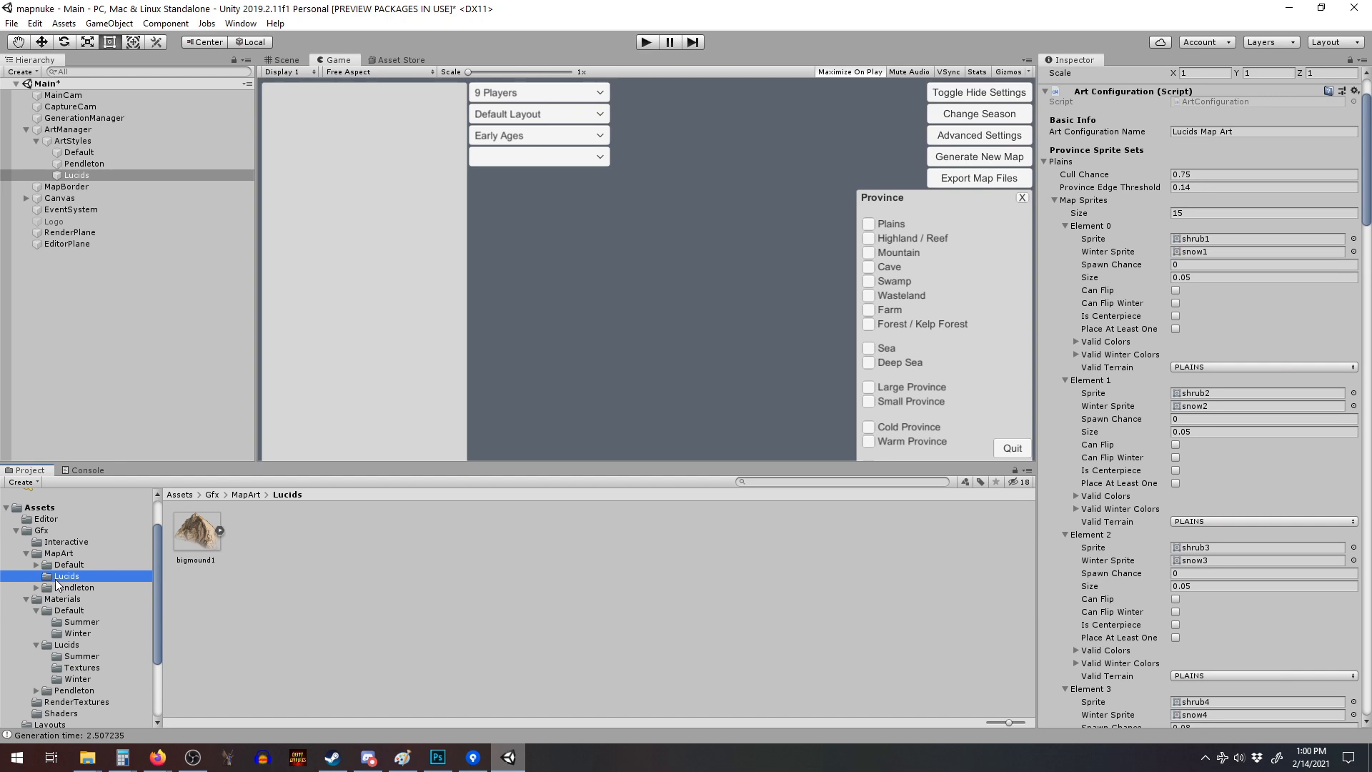
# Open the bigmound1 sprite from the Lucids folder in paint.net, inspect its transparent background and size, and close it.
pyautogui.click(201, 534)
pyautogui.doubleClick(202, 533)
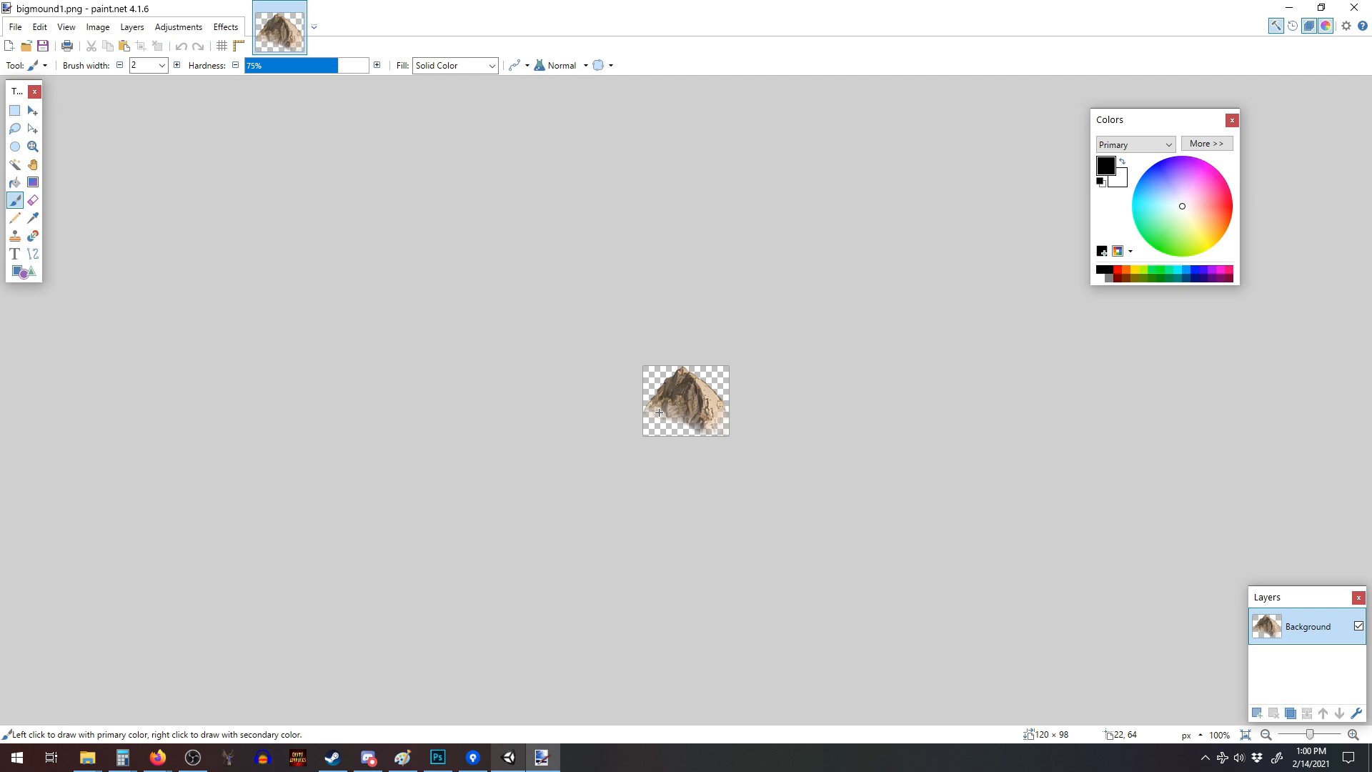
pyautogui.press('alt')
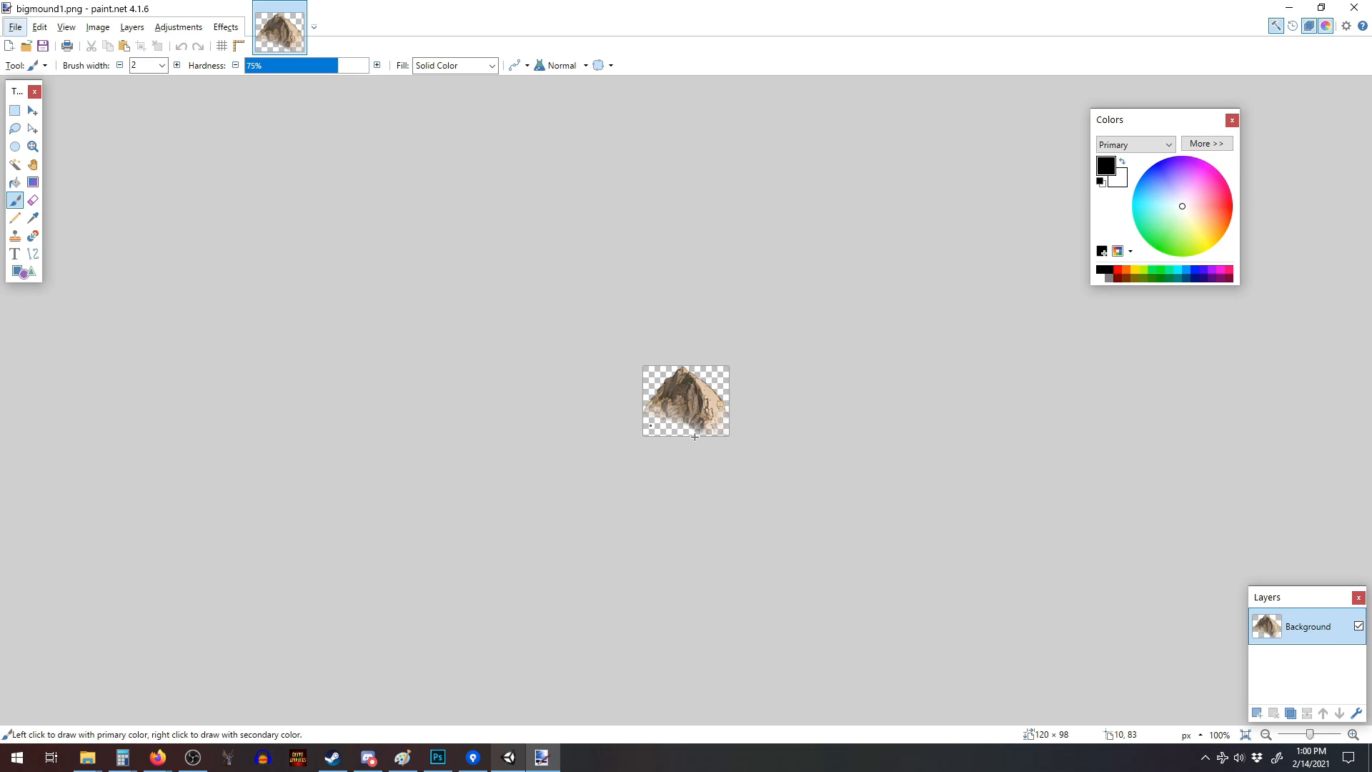
pyautogui.click(1352, 9)
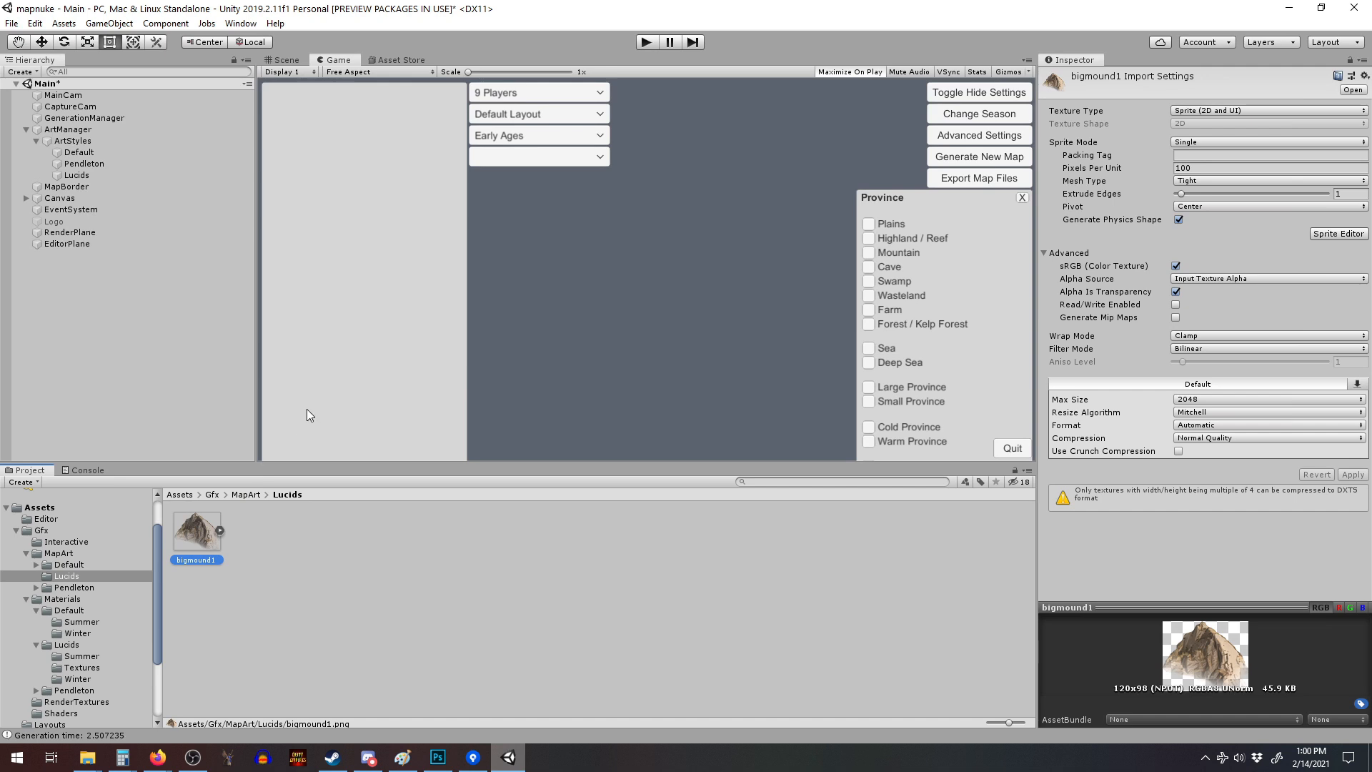
# View the Default art style's configuration and its MapArt folder, and return to the Lucids art style.
pyautogui.click(65, 154)
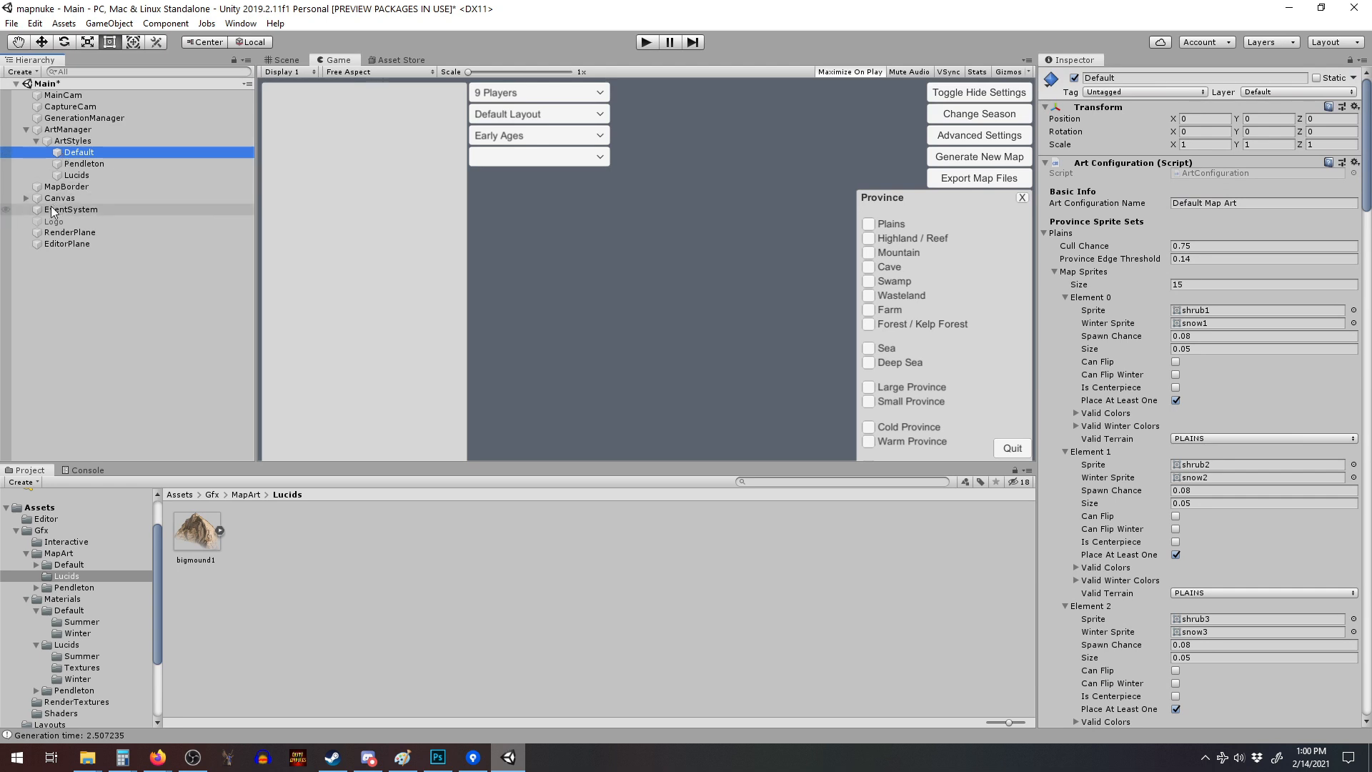
pyautogui.click(68, 565)
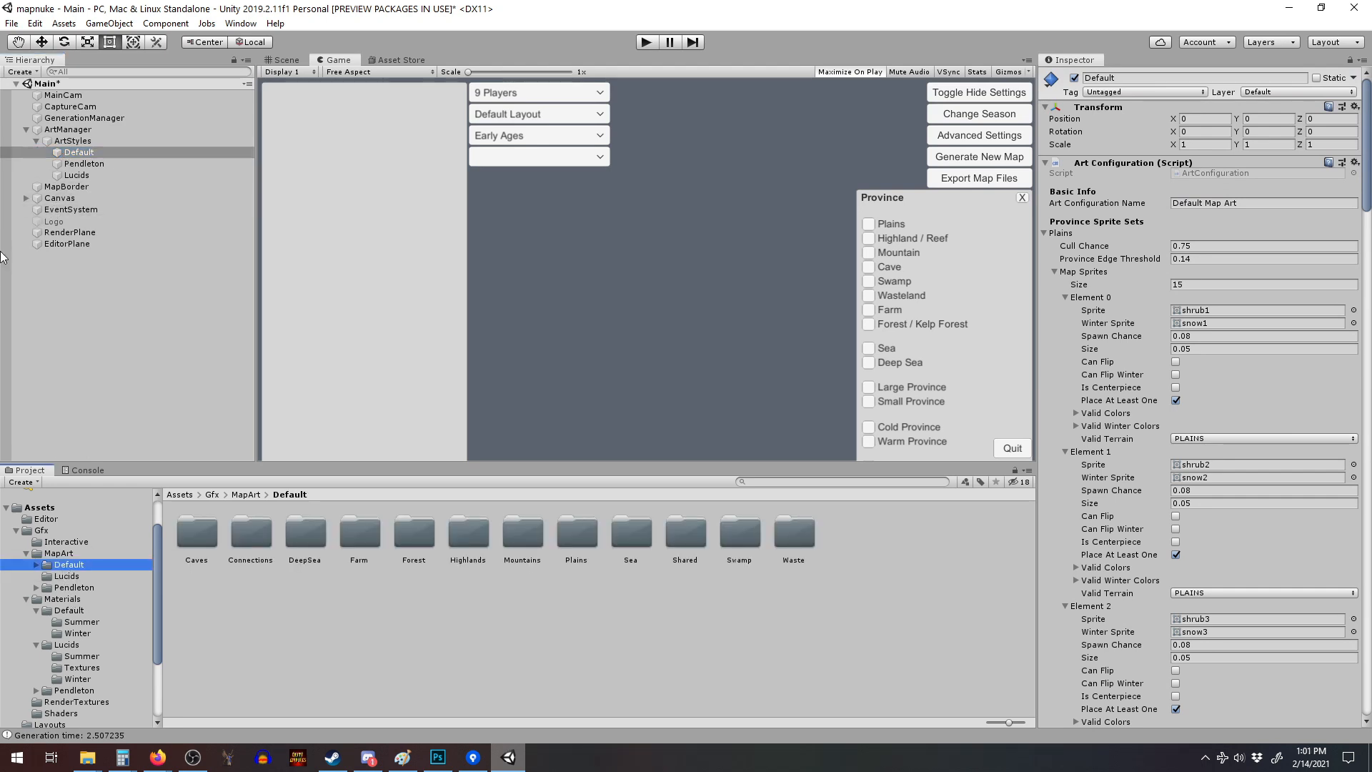
pyautogui.click(71, 175)
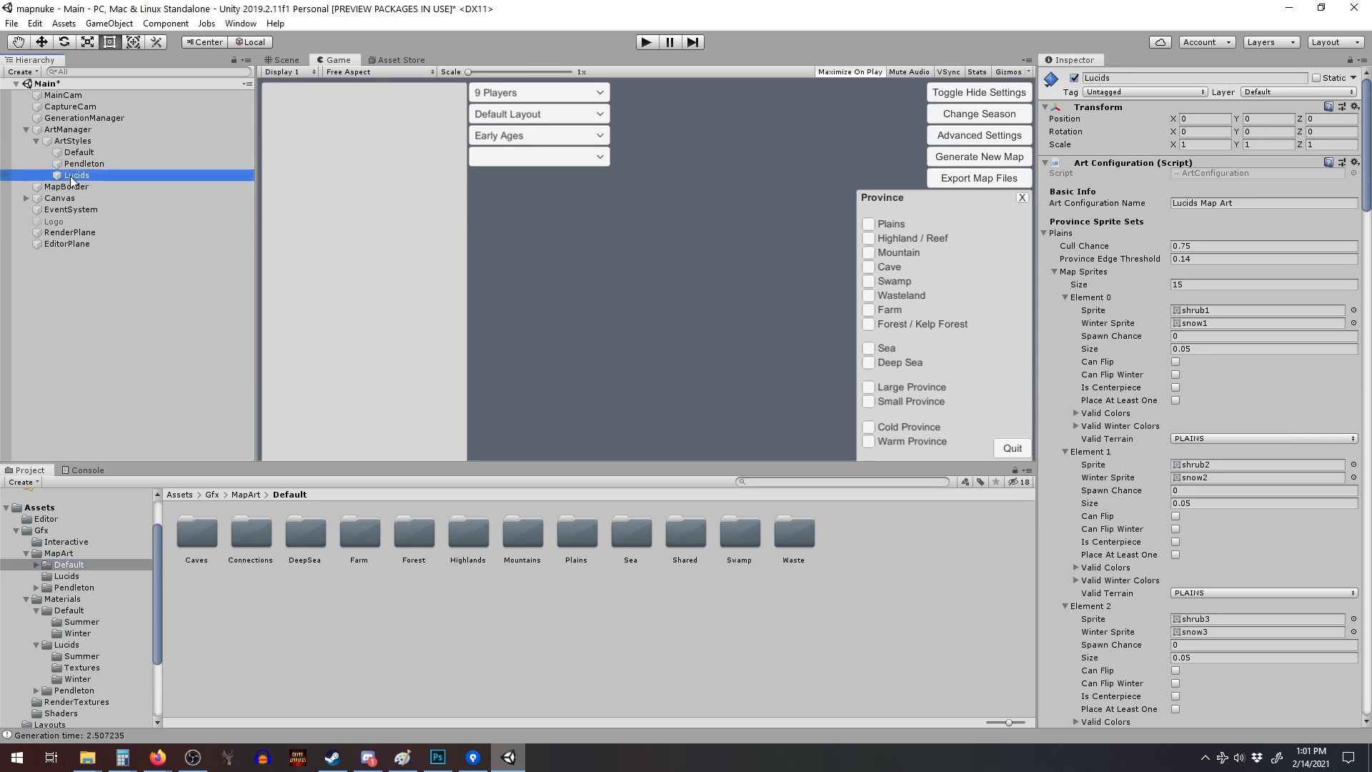
# Collapse the open Plains map sprite elements of the Lucids art style, and collapse the Plains set itself.
pyautogui.click(1055, 271)
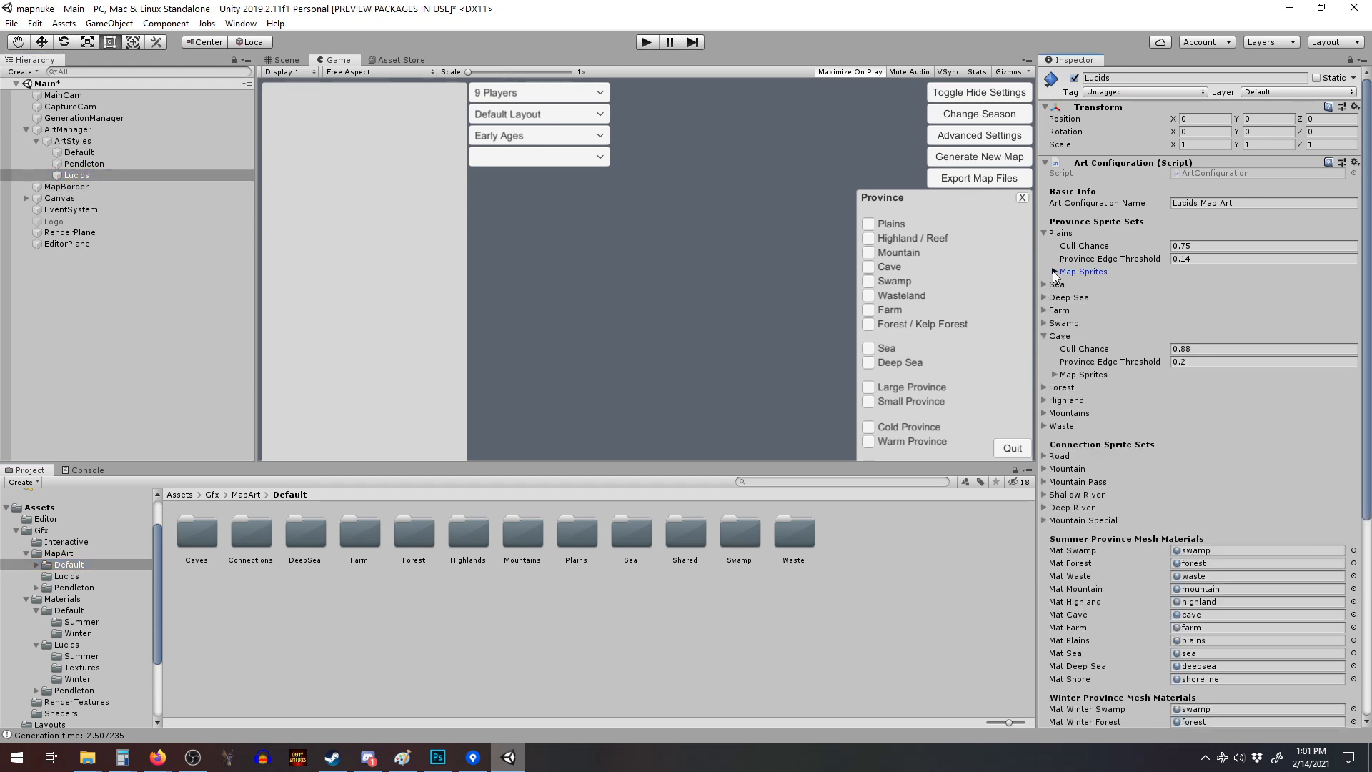
pyautogui.click(1055, 272)
pyautogui.click(1066, 298)
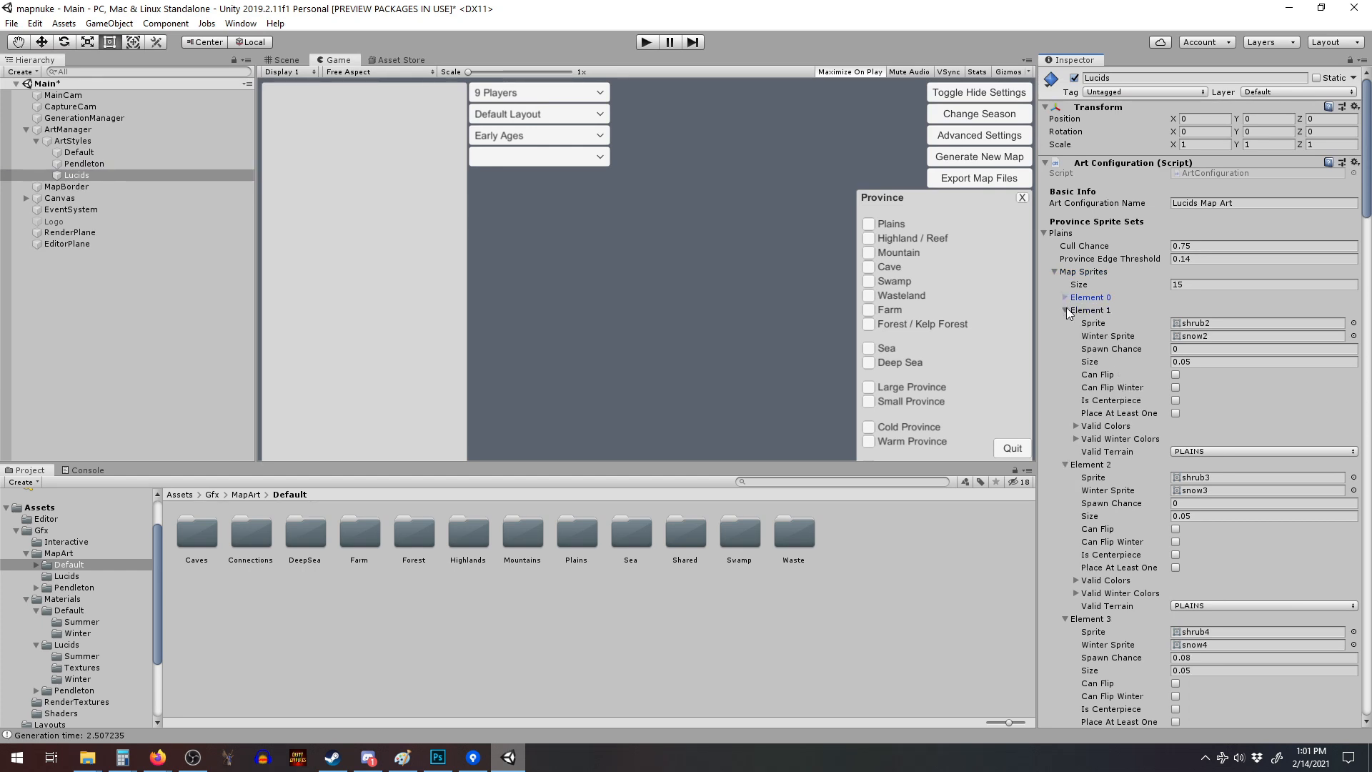
pyautogui.click(1065, 310)
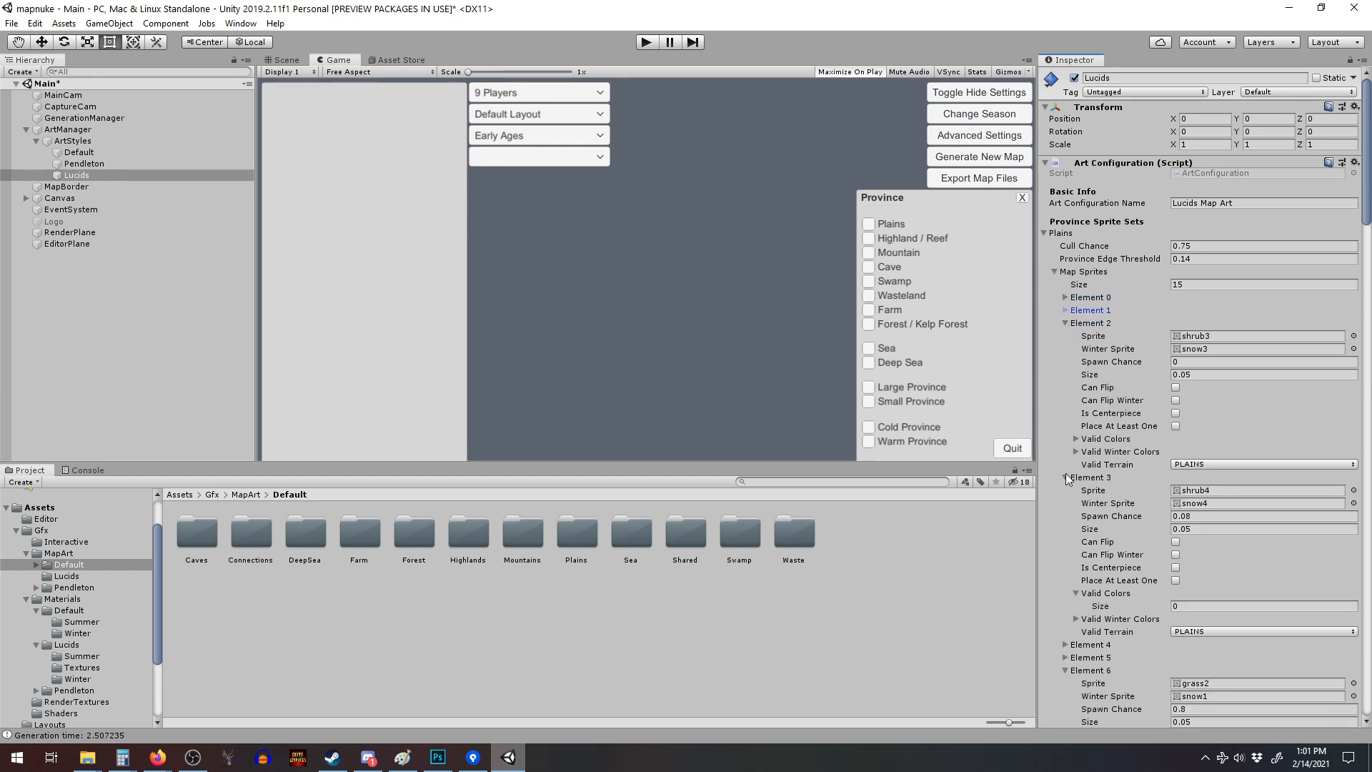
pyautogui.click(1066, 478)
pyautogui.click(1066, 323)
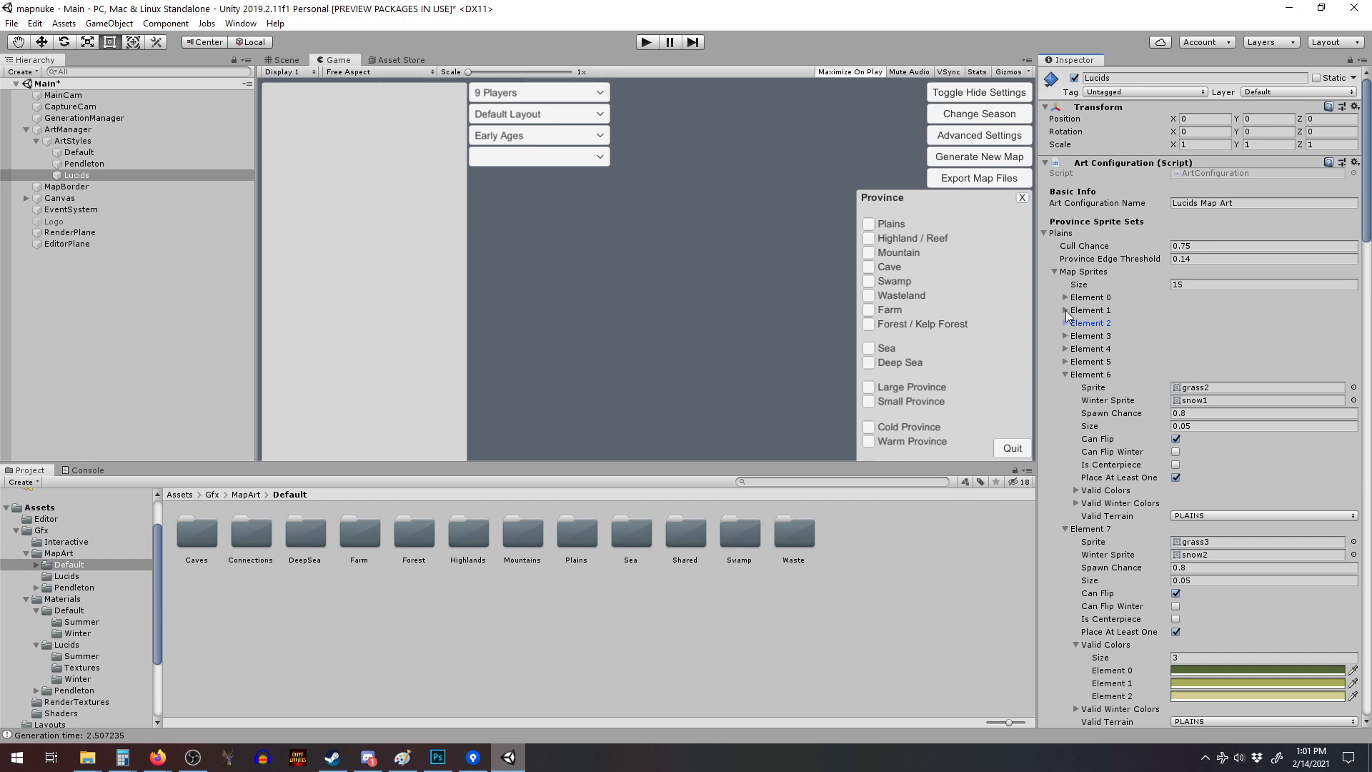
pyautogui.click(1065, 374)
pyautogui.click(1065, 387)
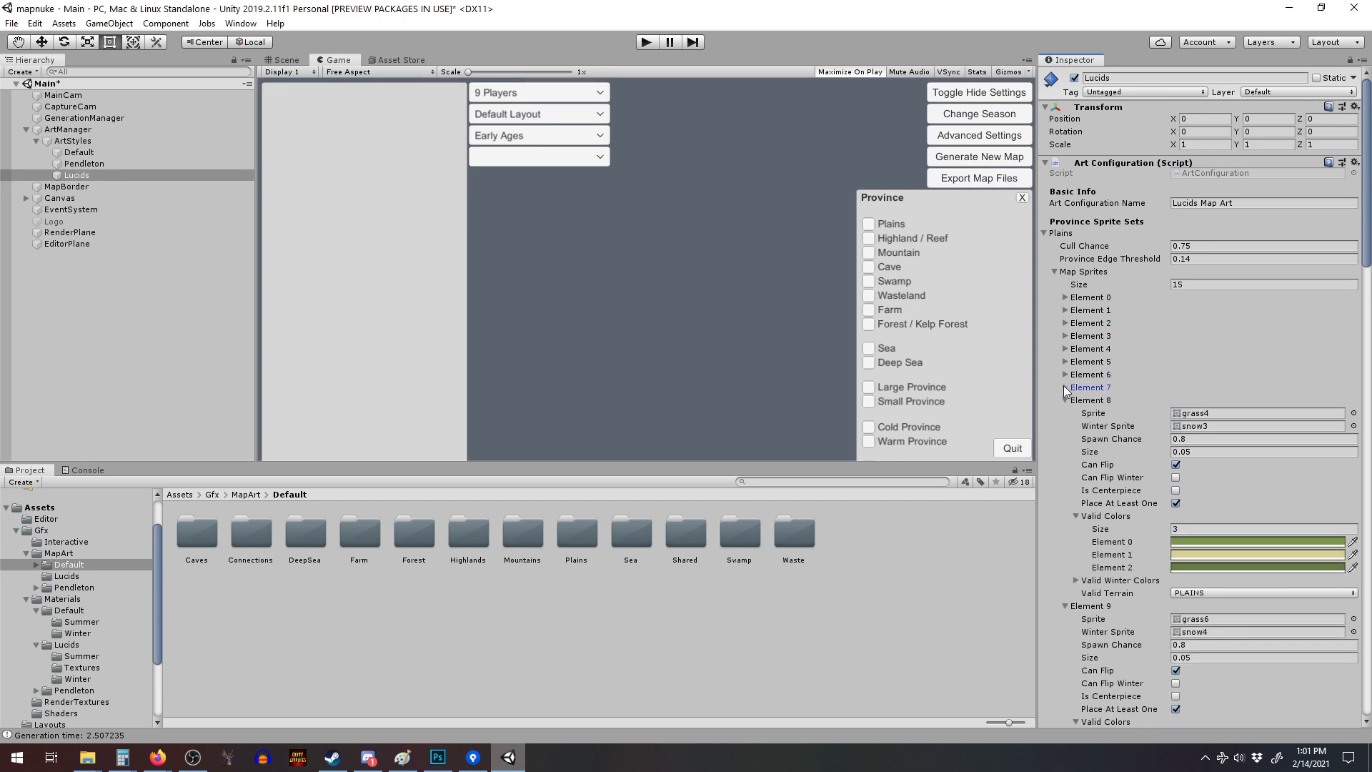
pyautogui.click(1065, 399)
pyautogui.click(1065, 412)
pyautogui.click(1065, 425)
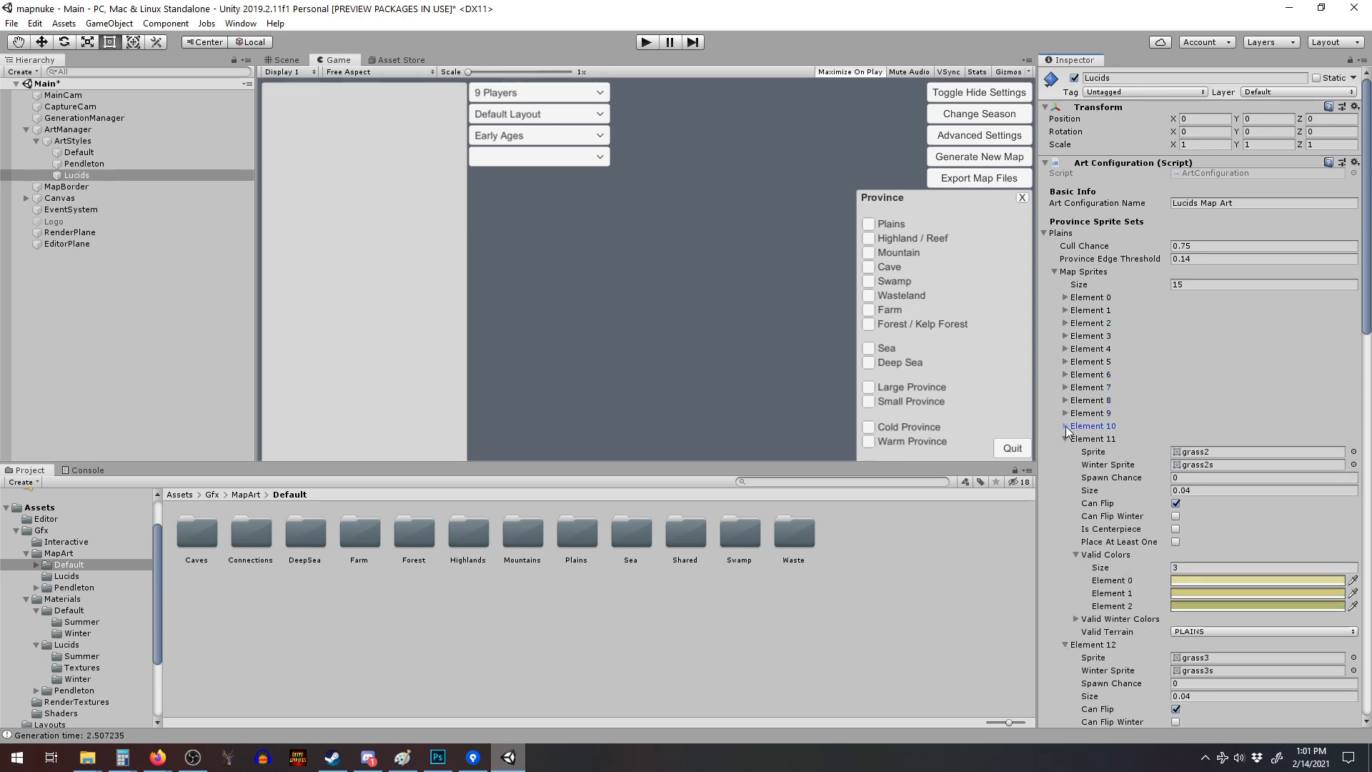
pyautogui.click(1065, 439)
pyautogui.click(1065, 451)
pyautogui.click(1066, 465)
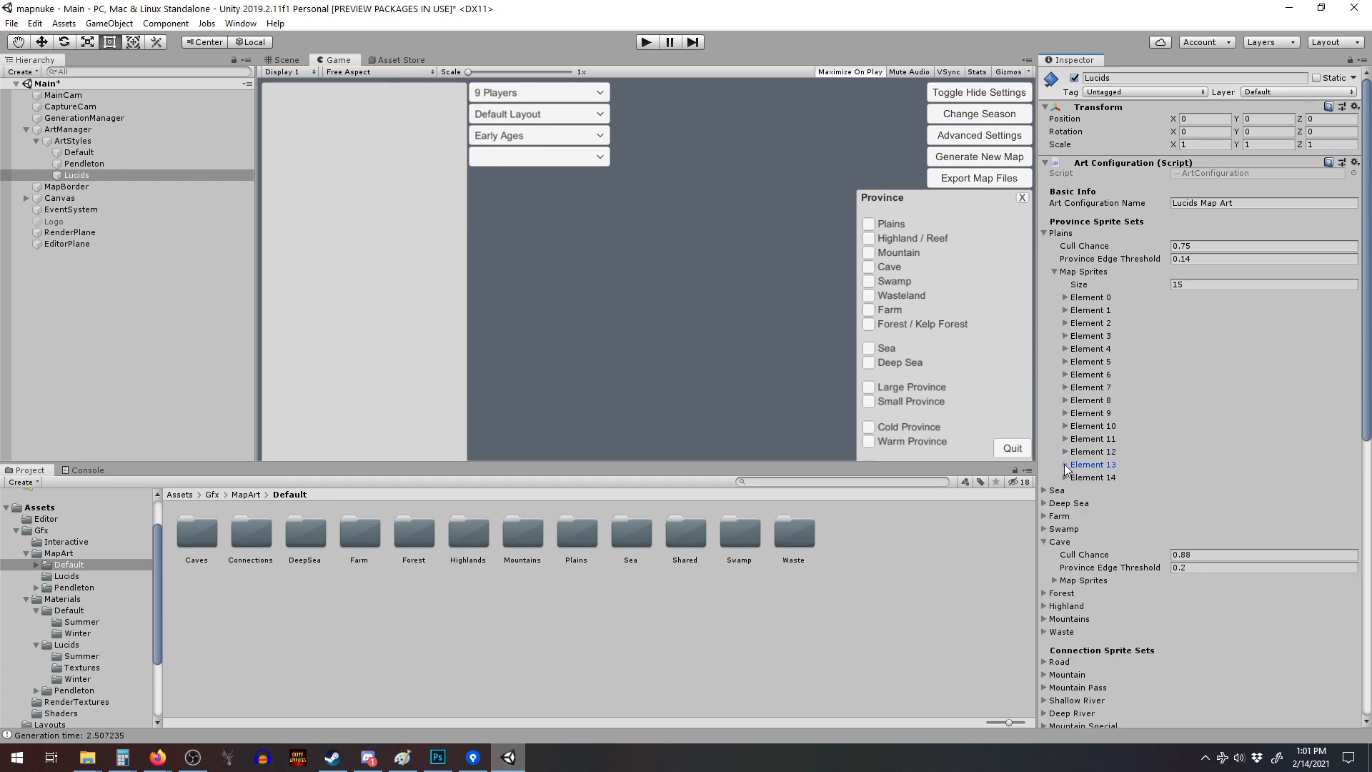
pyautogui.click(1046, 233)
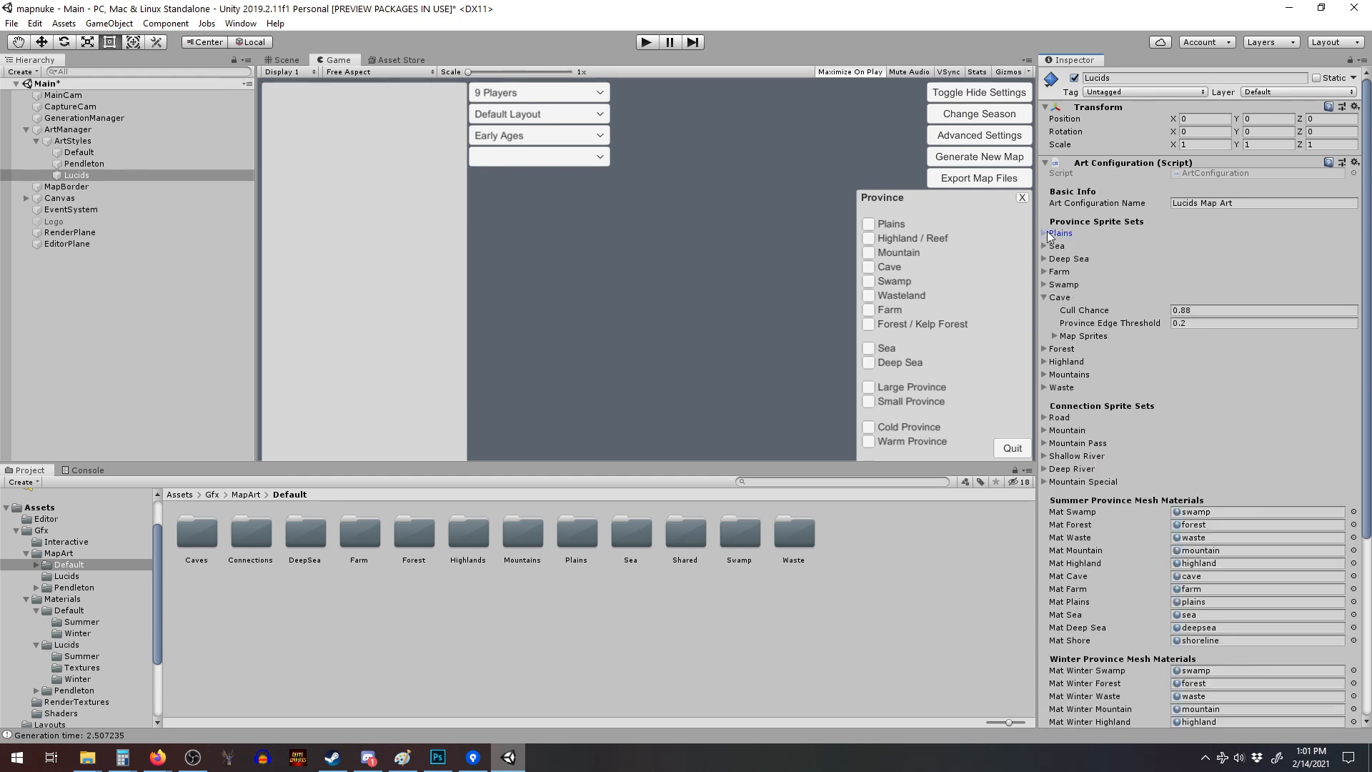
# Expand the Highland map sprites of the Lucids art style and inspect individual elements to find the big mound sprite.
pyautogui.click(1048, 362)
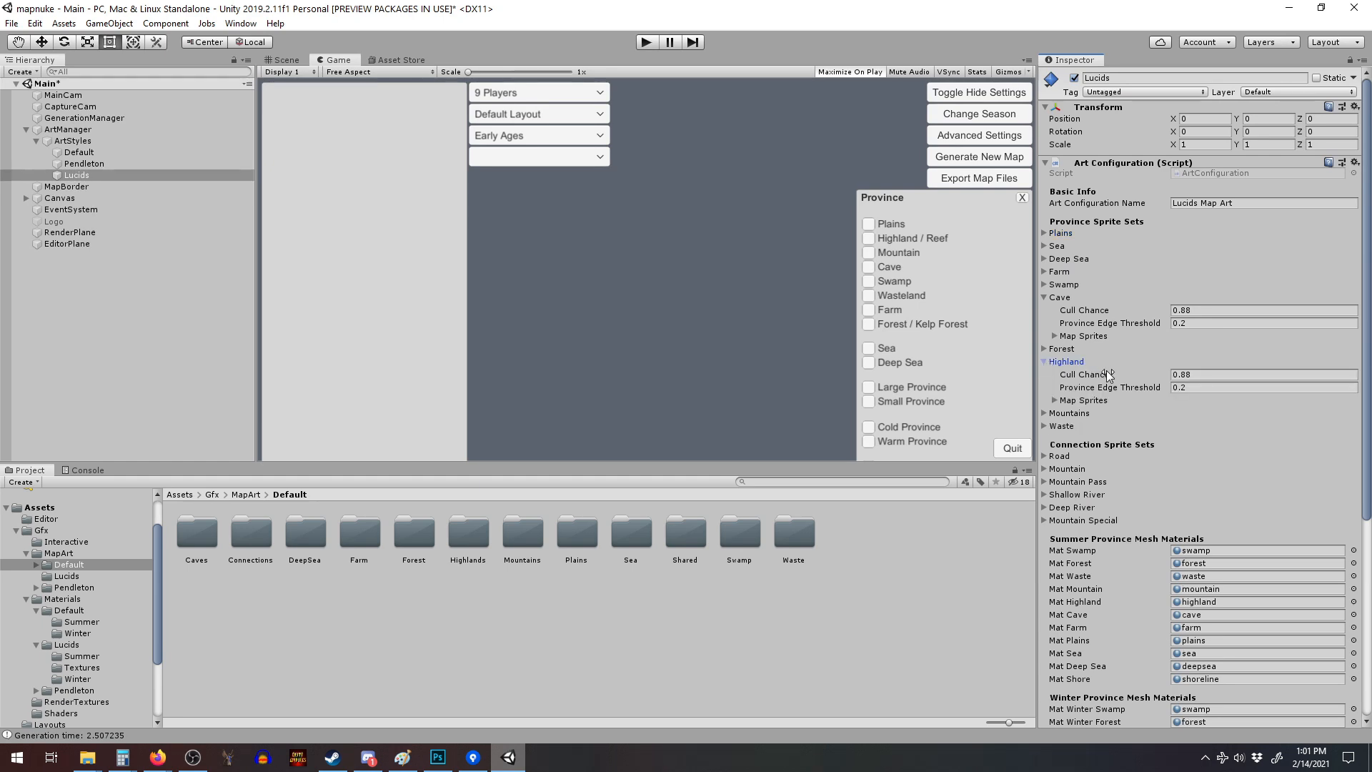
pyautogui.click(1056, 402)
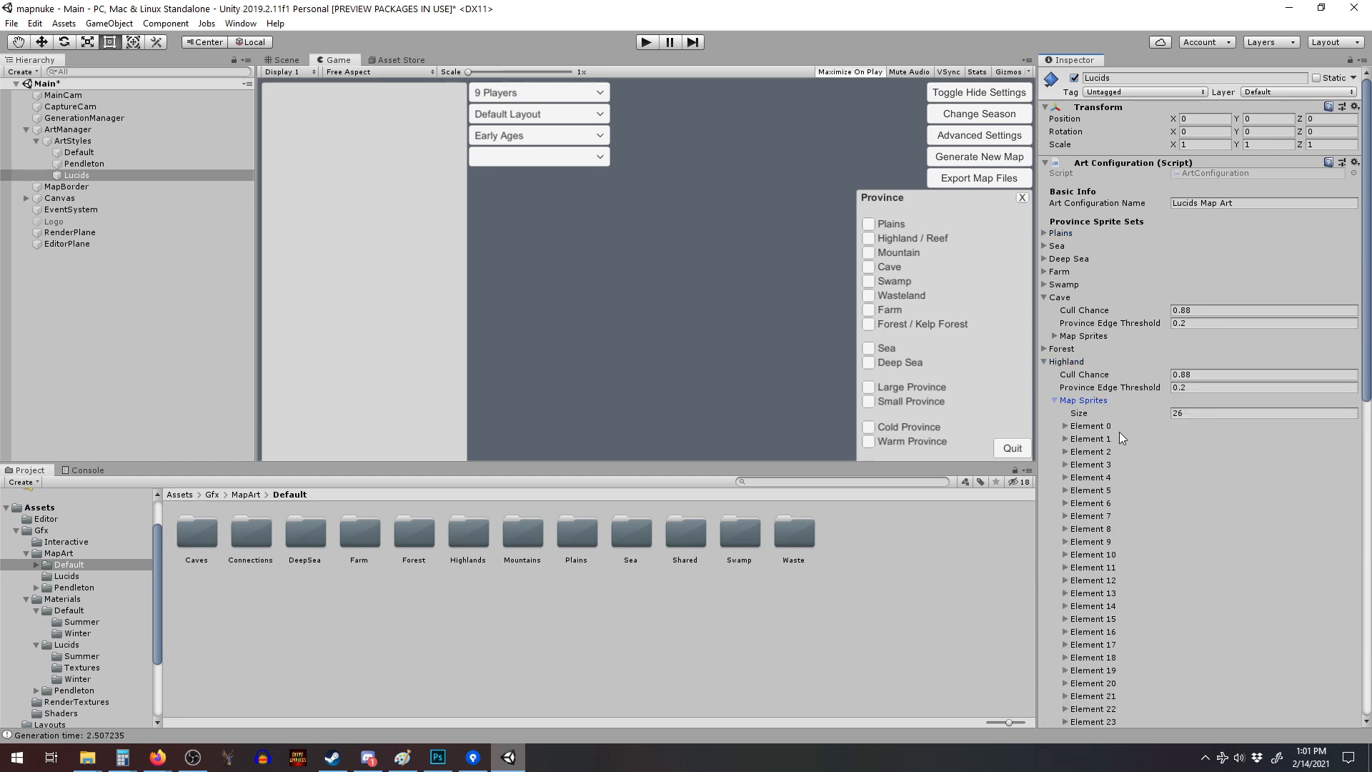
pyautogui.click(1067, 426)
pyautogui.click(1066, 427)
pyautogui.click(1065, 490)
pyautogui.click(1065, 490)
pyautogui.click(1064, 504)
pyautogui.click(1065, 504)
pyautogui.click(1066, 516)
pyautogui.click(1067, 516)
pyautogui.click(1065, 465)
pyautogui.click(1065, 464)
pyautogui.click(1065, 451)
pyautogui.click(1066, 451)
pyautogui.click(1065, 438)
pyautogui.click(1064, 439)
pyautogui.click(1065, 581)
pyautogui.click(1066, 580)
pyautogui.click(1066, 593)
pyautogui.click(1066, 593)
pyautogui.click(1065, 606)
pyautogui.click(1065, 606)
pyautogui.scroll(-3, 1097, 606)
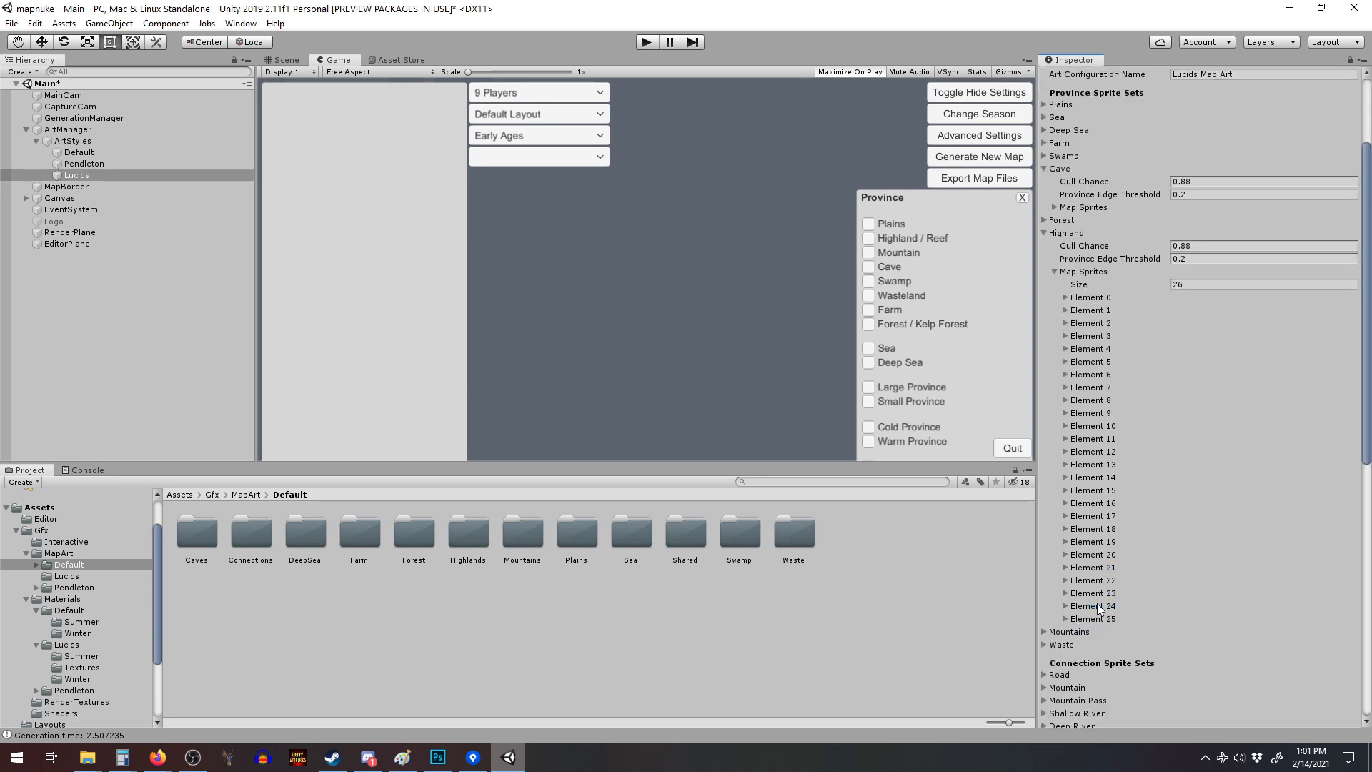
pyautogui.click(1065, 478)
pyautogui.click(1065, 478)
pyautogui.click(1065, 491)
pyautogui.click(1065, 491)
pyautogui.click(1065, 503)
pyautogui.click(1065, 503)
pyautogui.click(1065, 452)
pyautogui.click(1065, 452)
pyautogui.click(1065, 439)
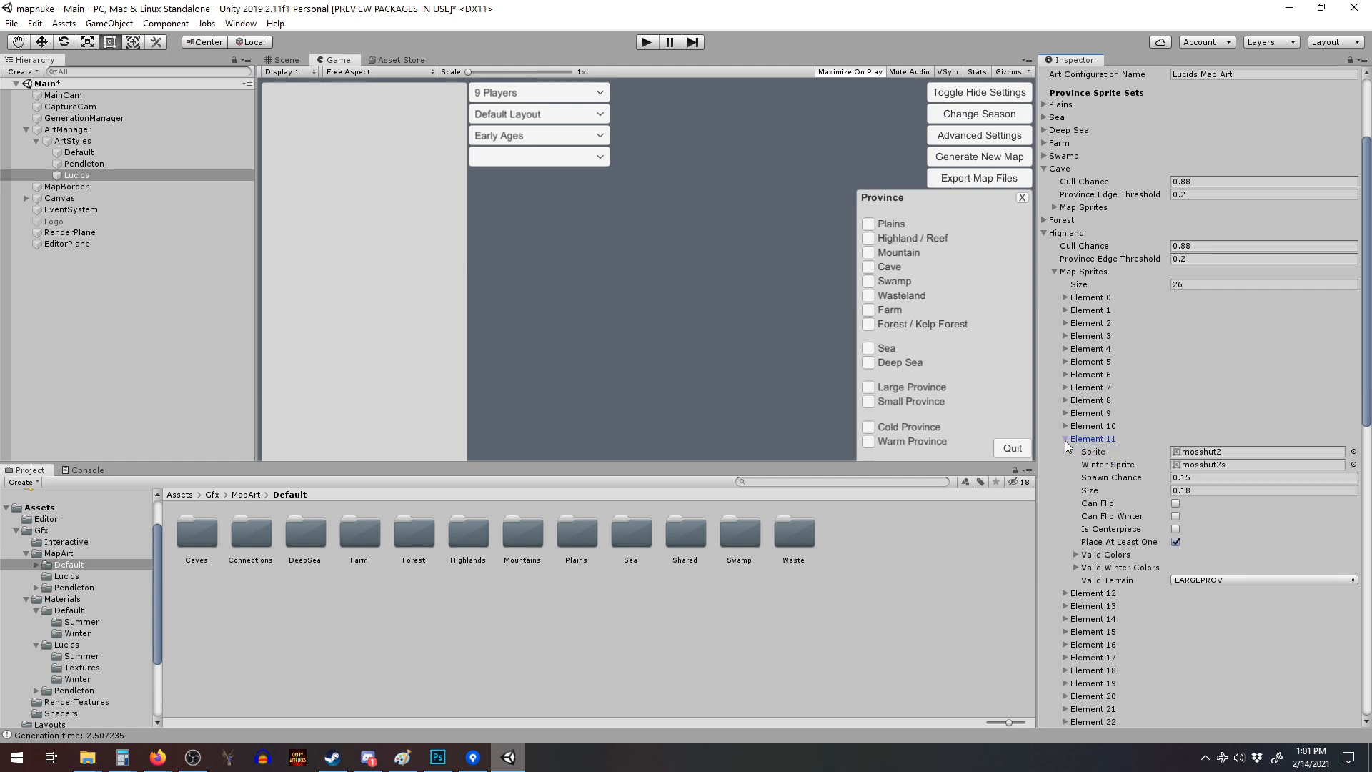
pyautogui.click(1065, 439)
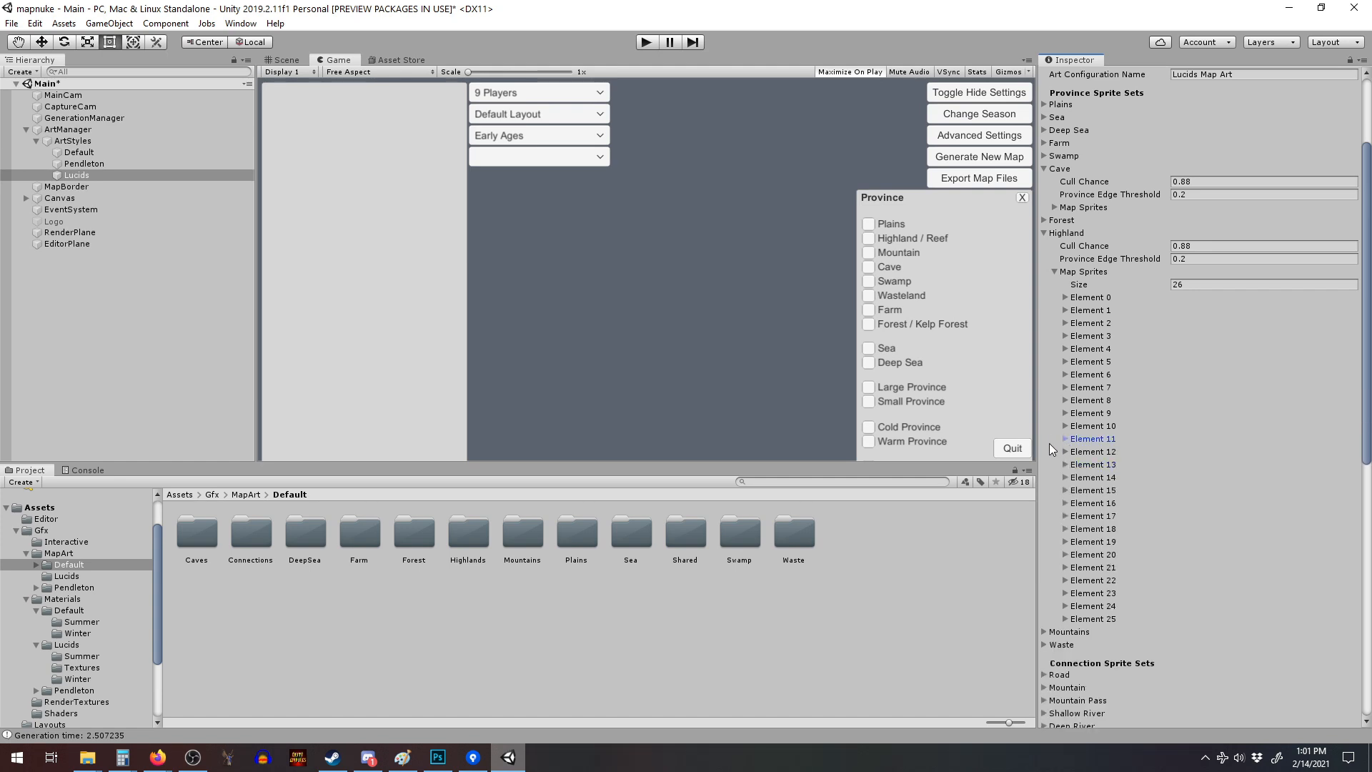
# Assign the Lucids folder's bigmound1 as the Sprite of Highland Element 8, and locate its winter and summer sprite files in the assets.
pyautogui.click(1065, 400)
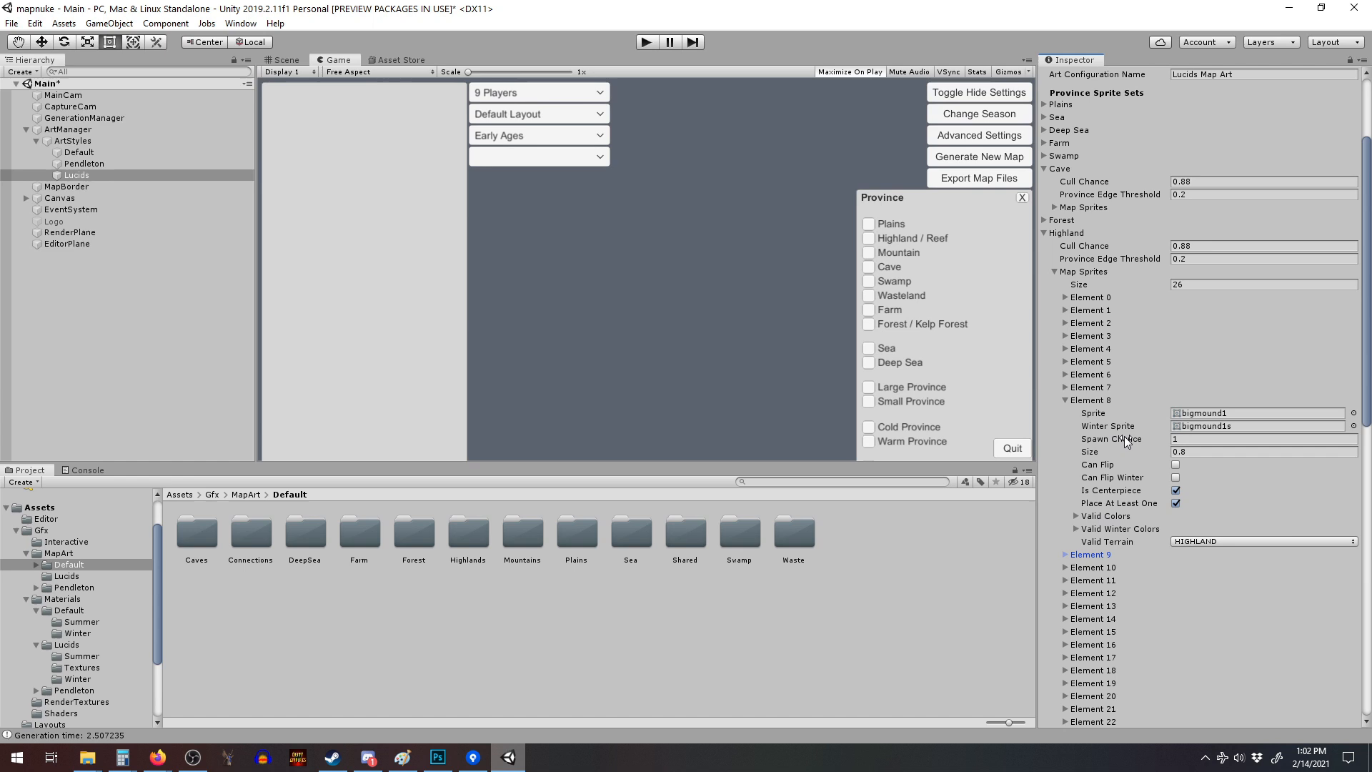
pyautogui.click(1354, 413)
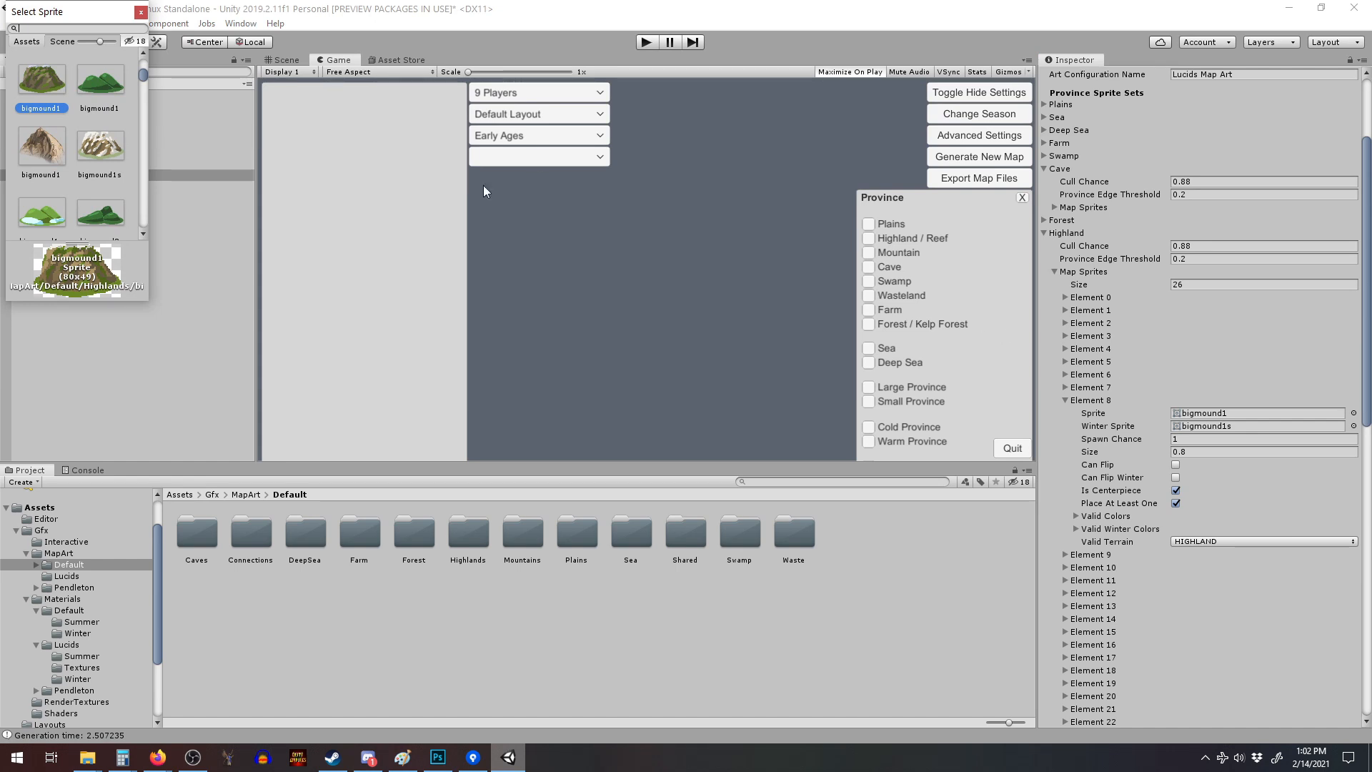
pyautogui.write('bigmoun')
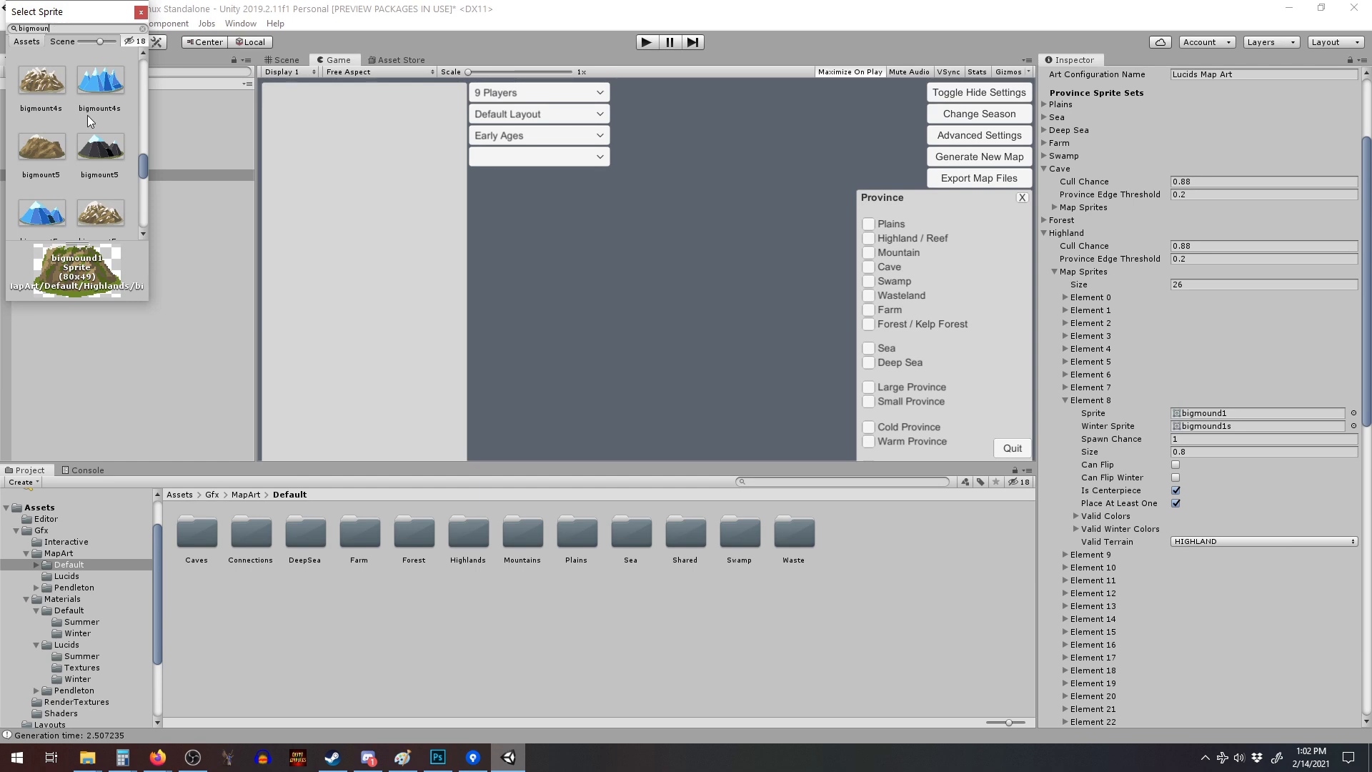
pyautogui.scroll(5, 84, 121)
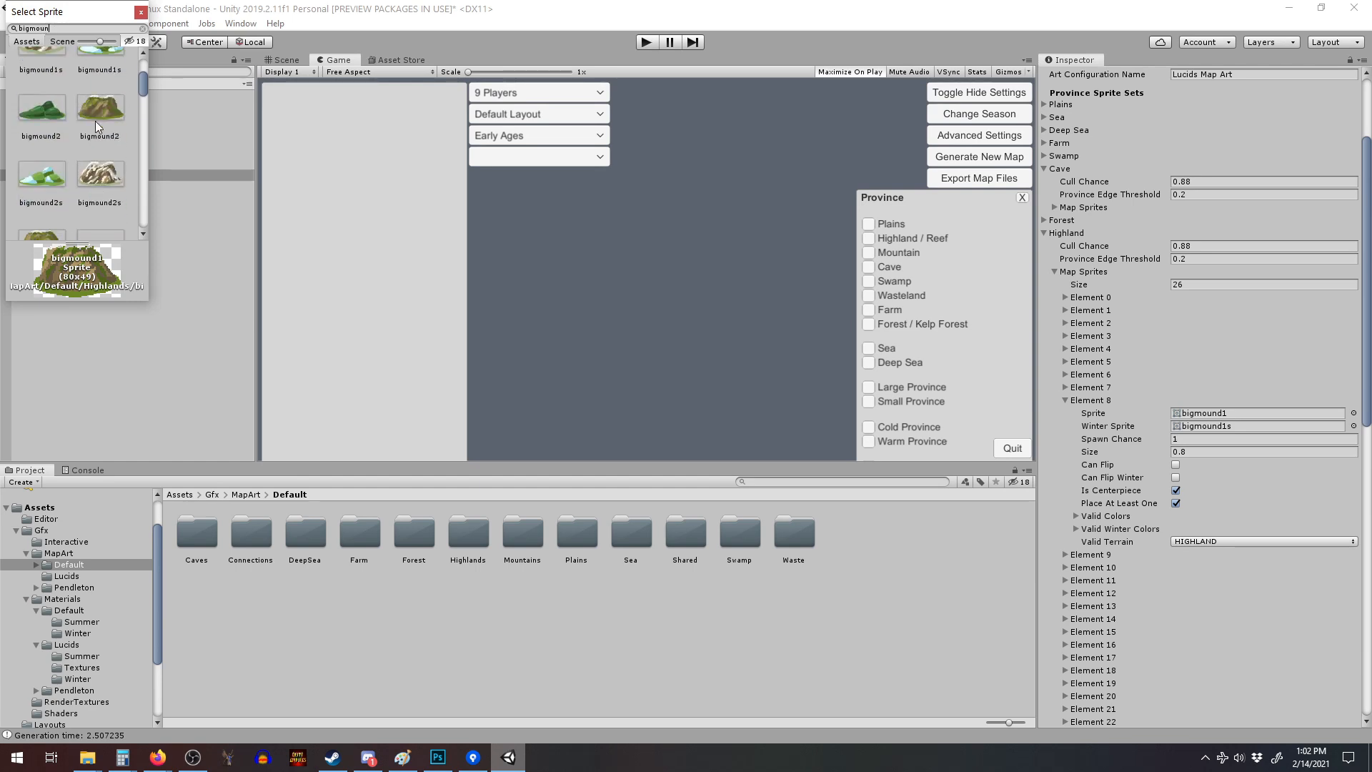
pyautogui.scroll(3, 99, 128)
pyautogui.click(109, 141)
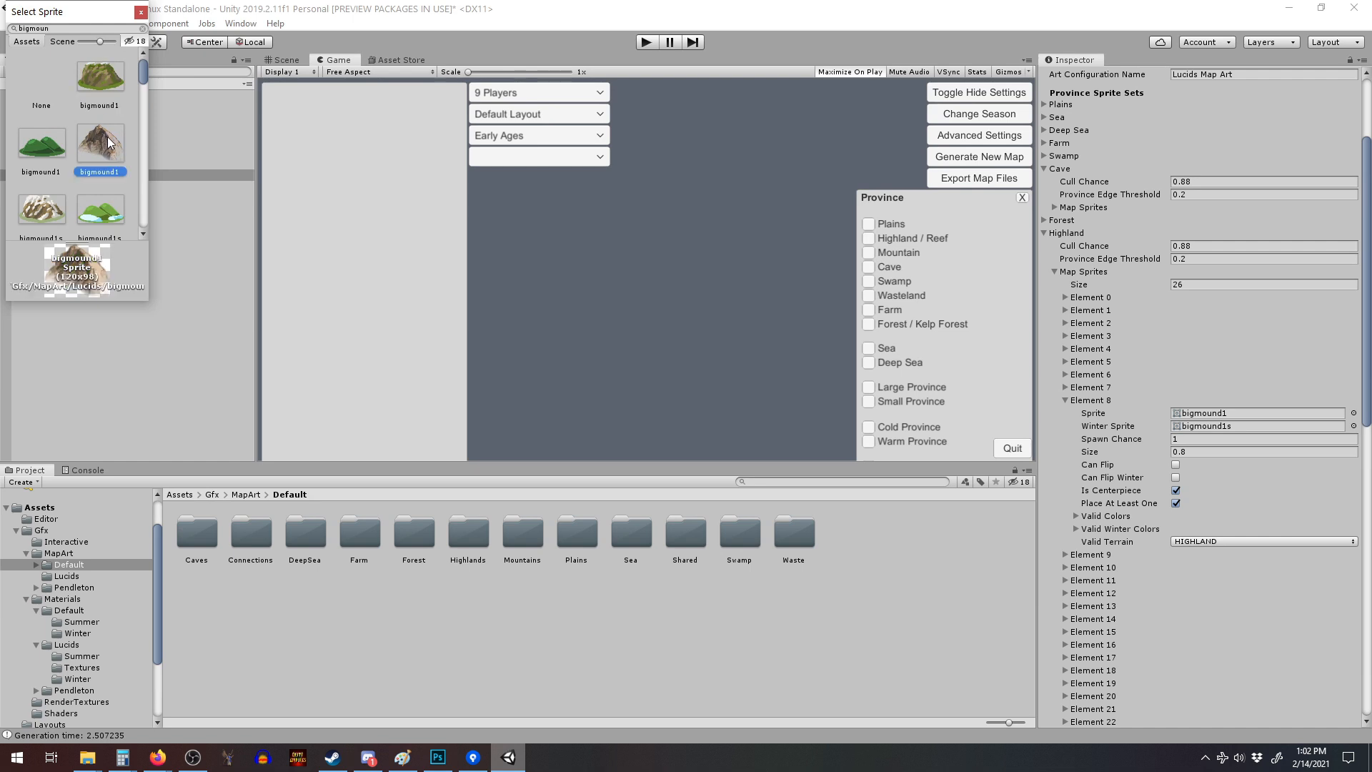
pyautogui.doubleClick(110, 139)
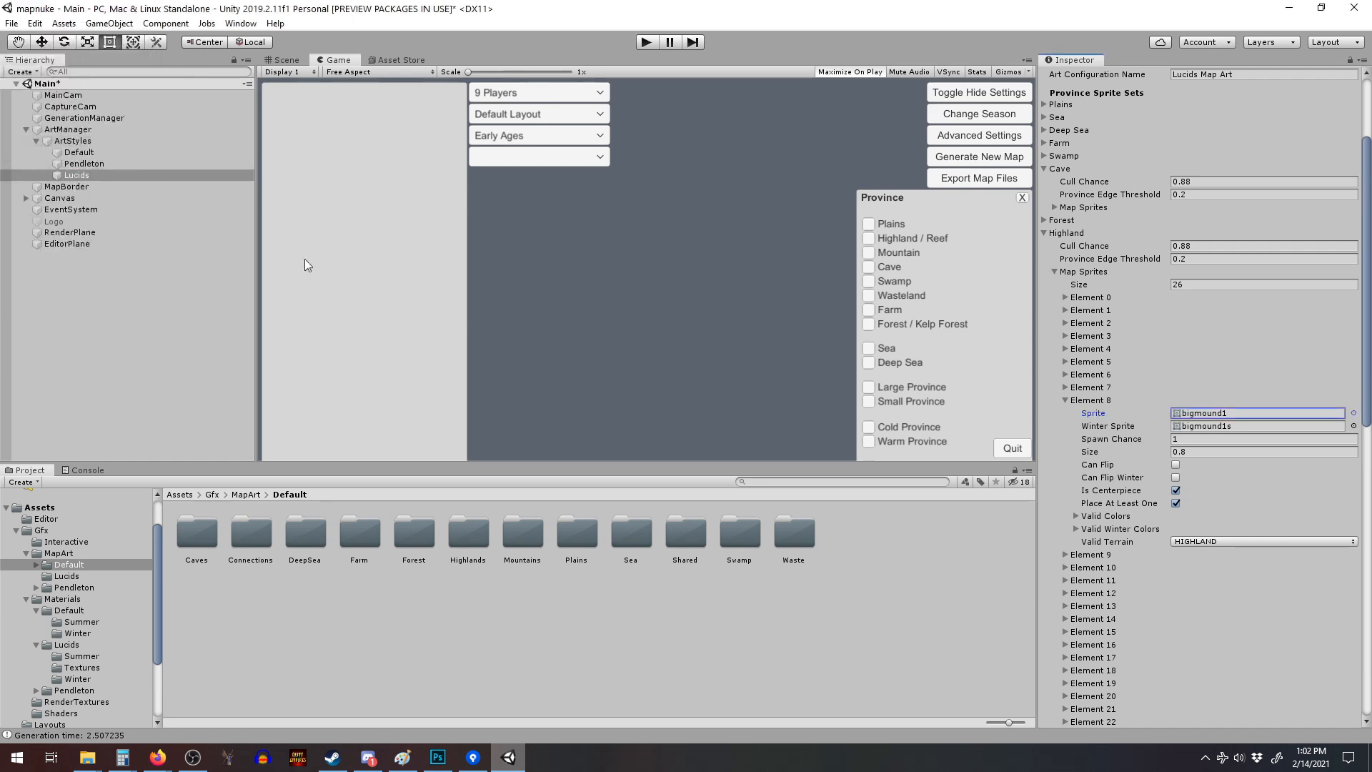
pyautogui.click(1235, 427)
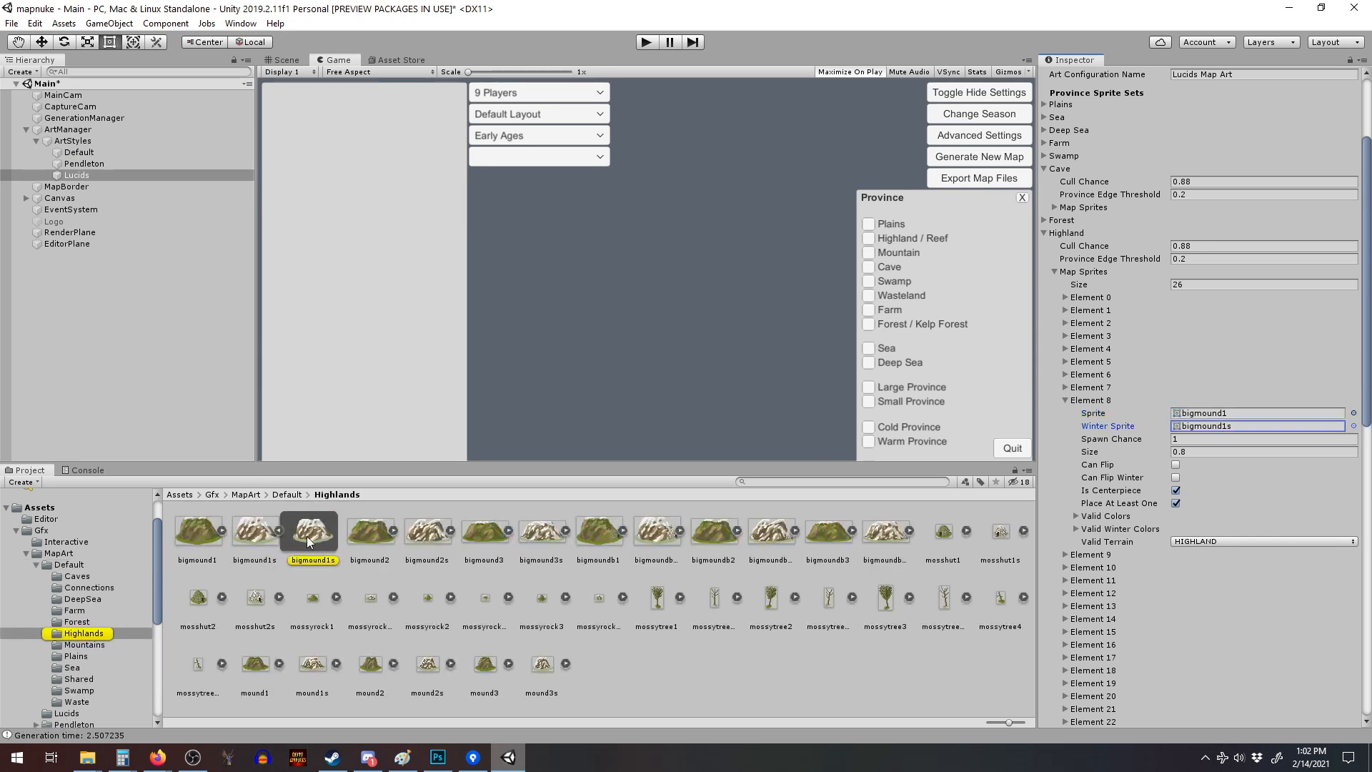
pyautogui.click(1206, 414)
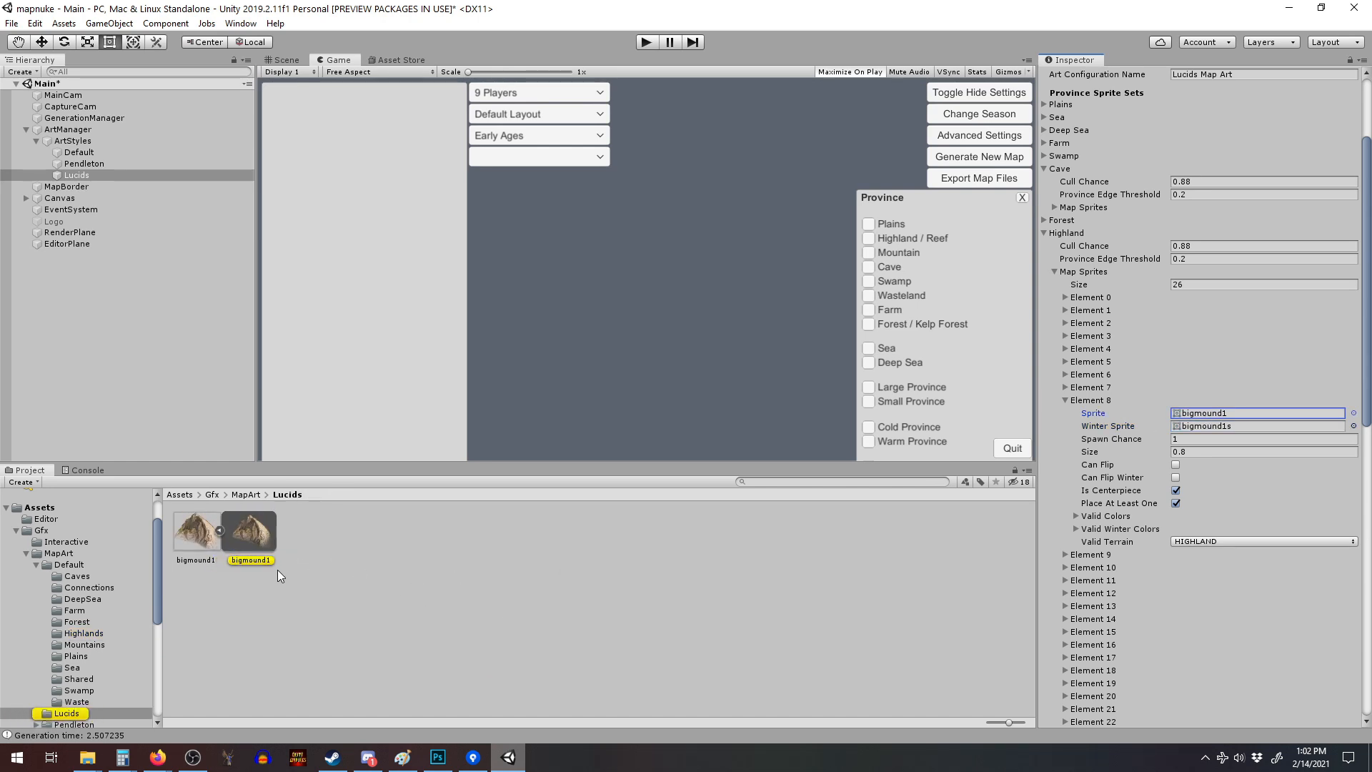
# Set the Filter Mode of the Lucids bigmound1 sprite to Point (no filter) and apply the import settings.
pyautogui.click(196, 538)
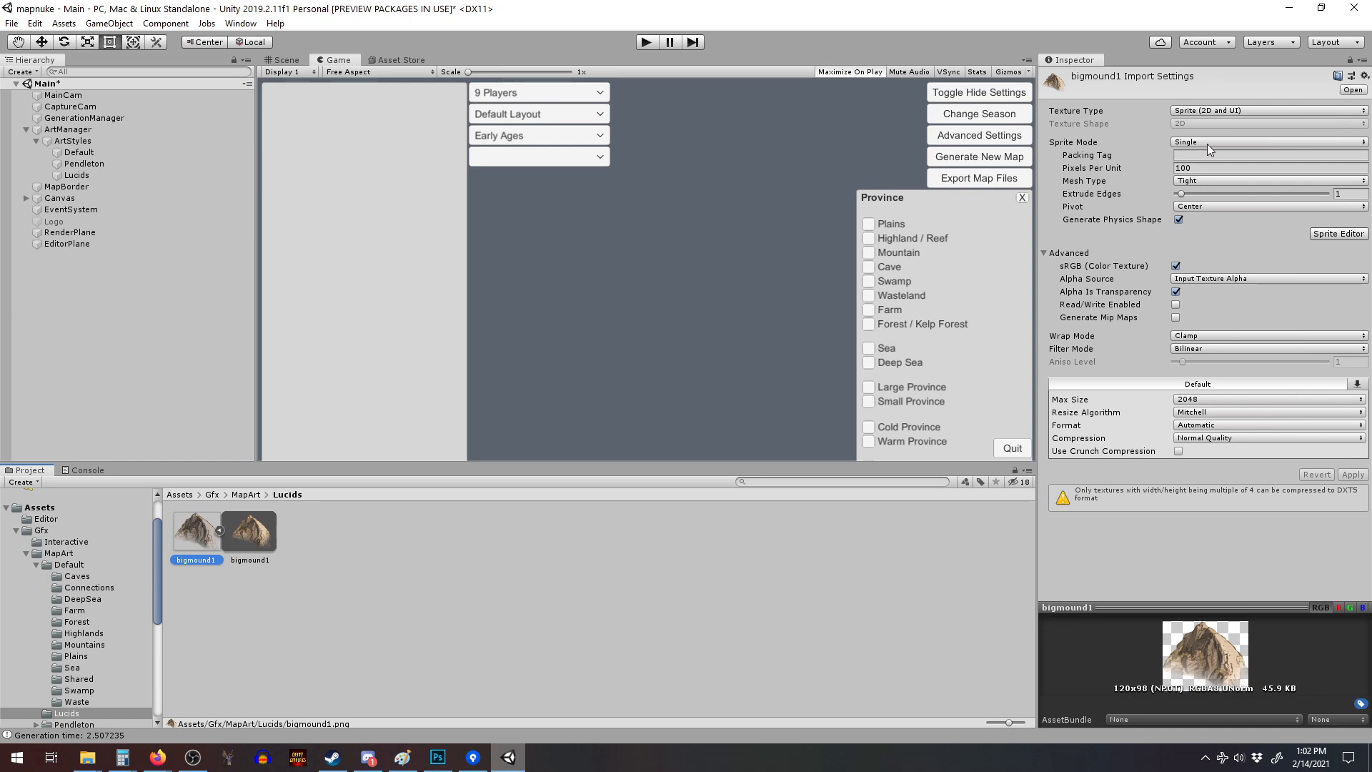
pyautogui.click(1197, 349)
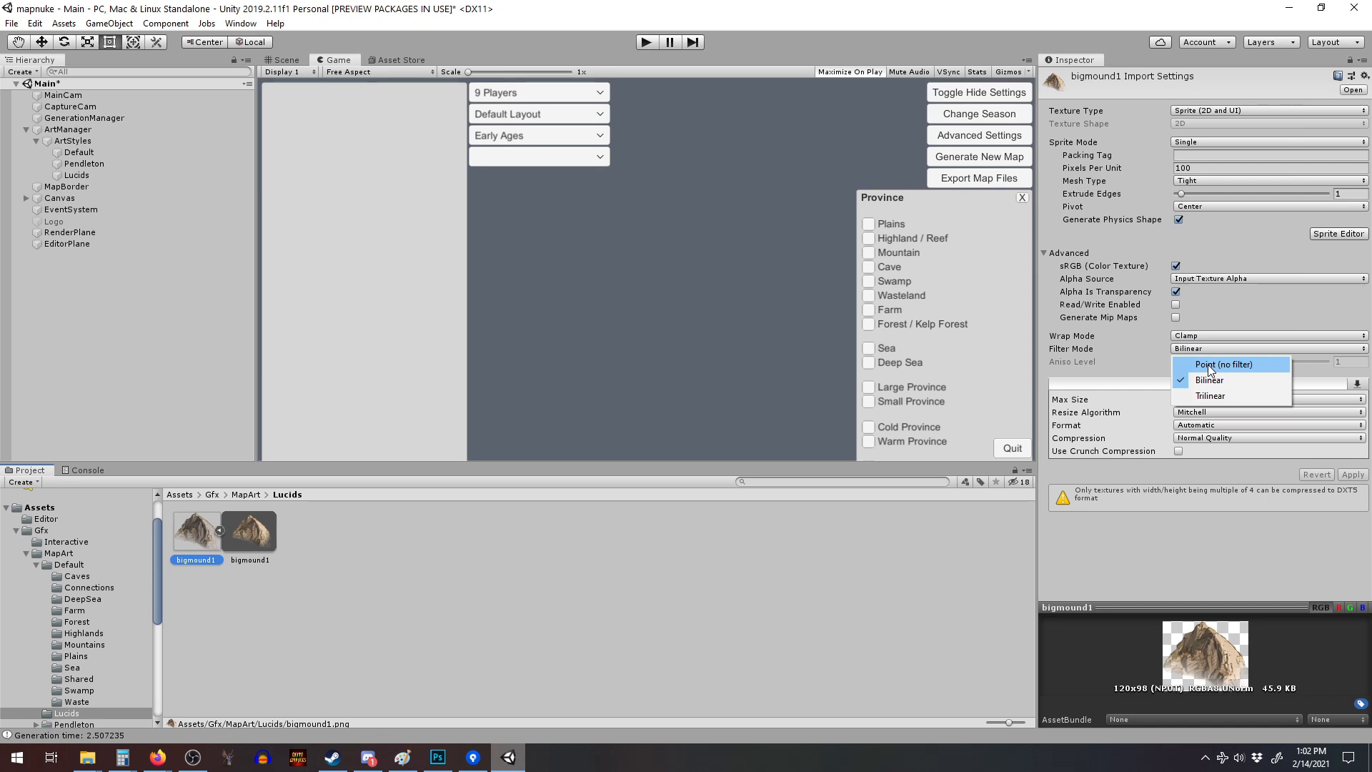
pyautogui.click(1208, 365)
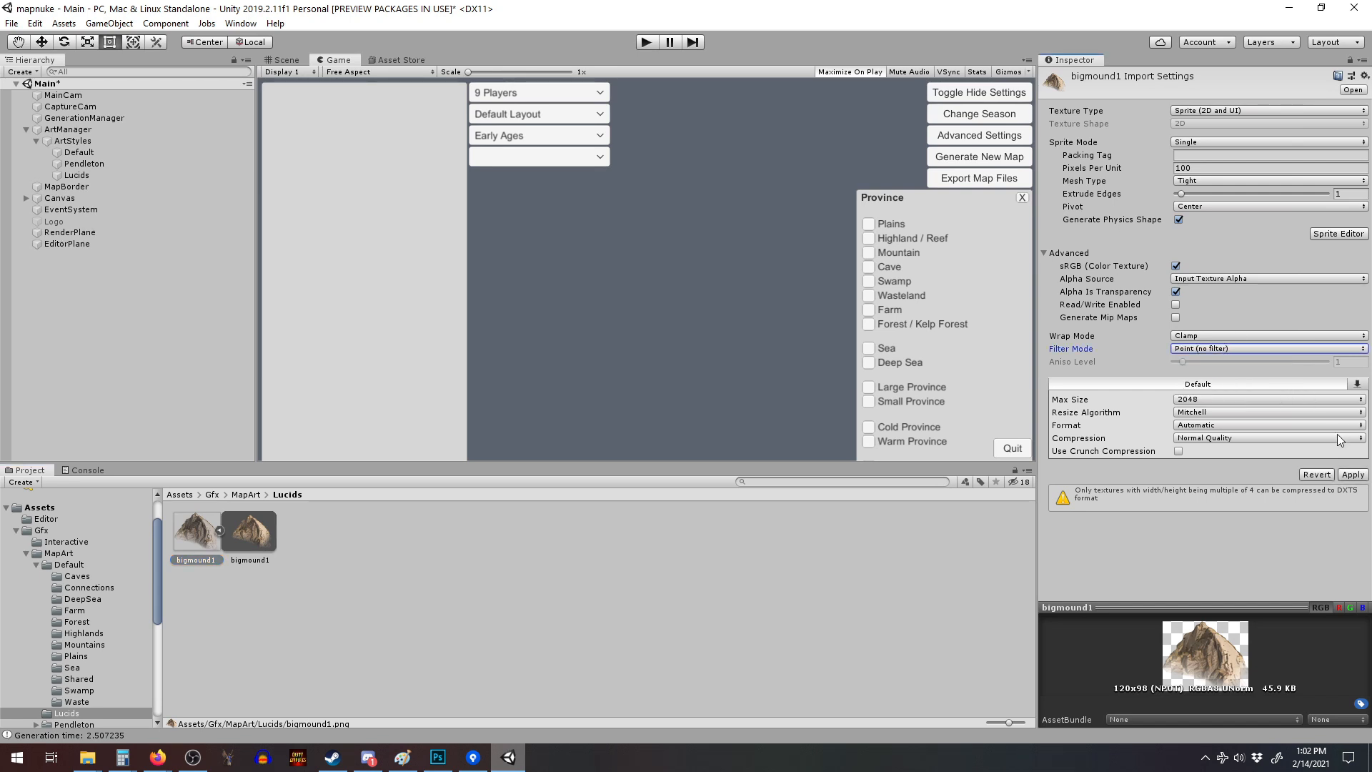
pyautogui.click(1353, 475)
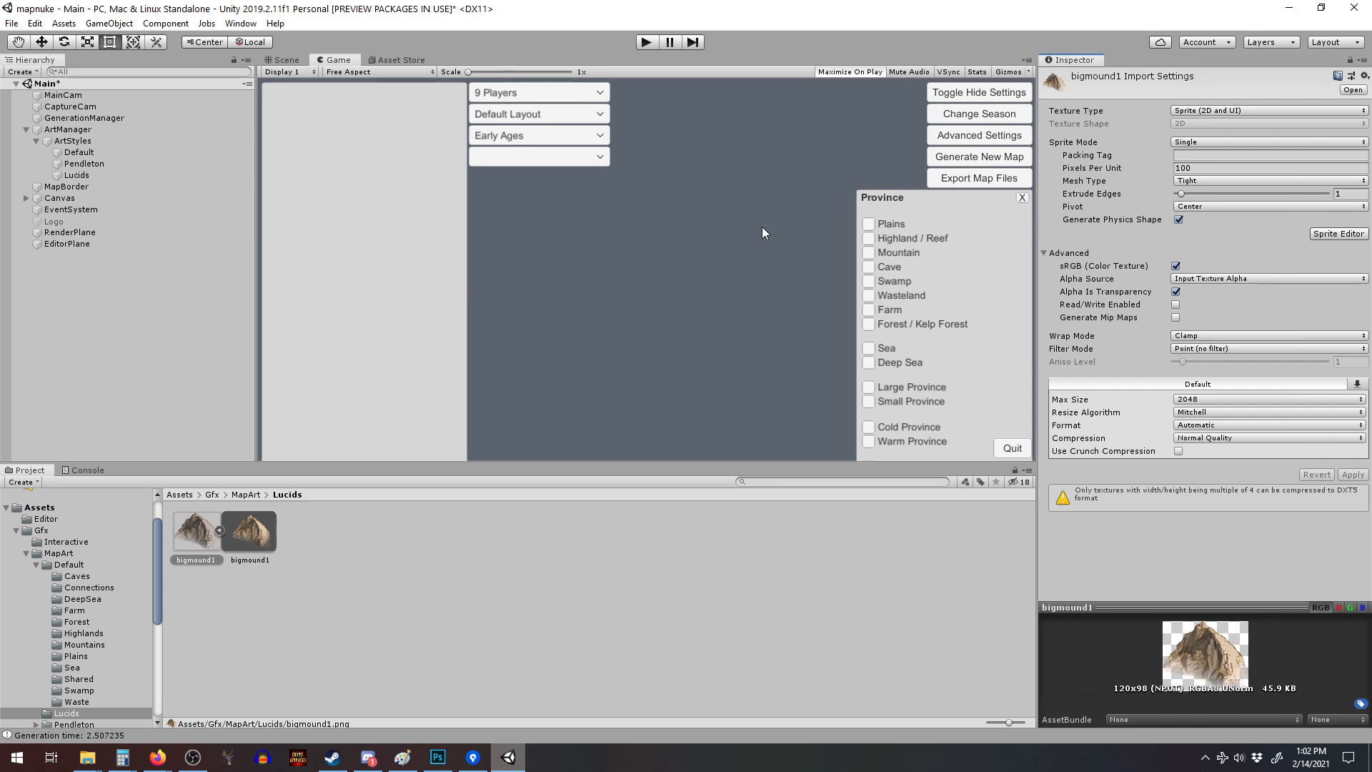
# Run the project and generate a new 20-player map with Lucids Map Art.
pyautogui.click(76, 175)
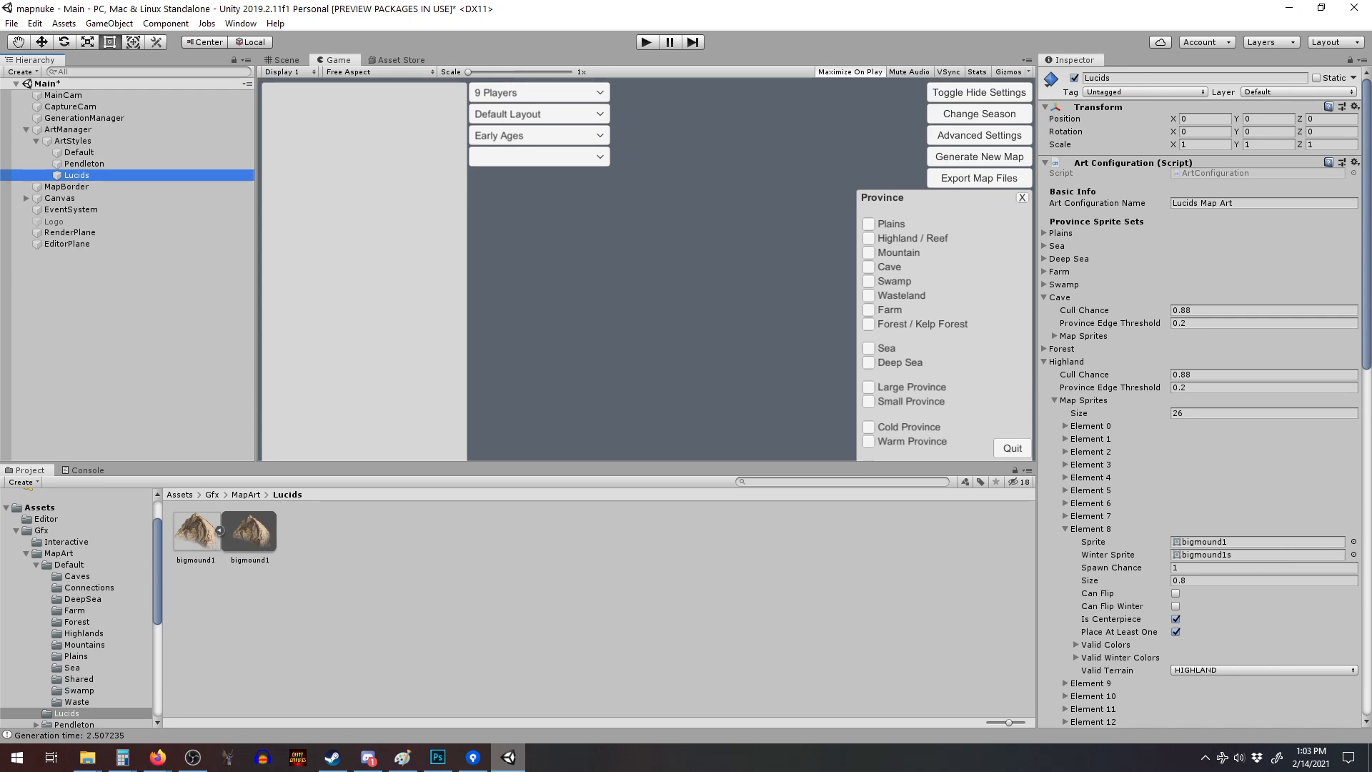
pyautogui.click(644, 43)
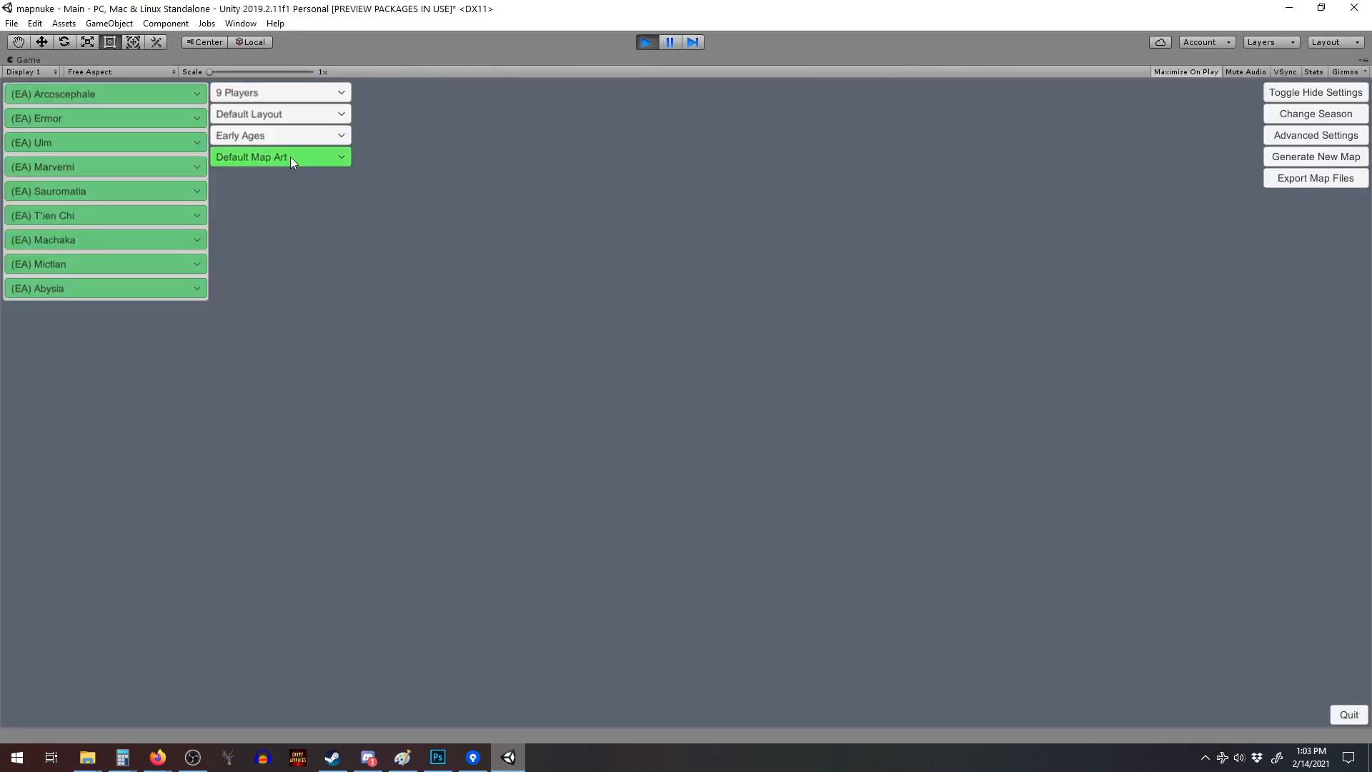
pyautogui.click(290, 157)
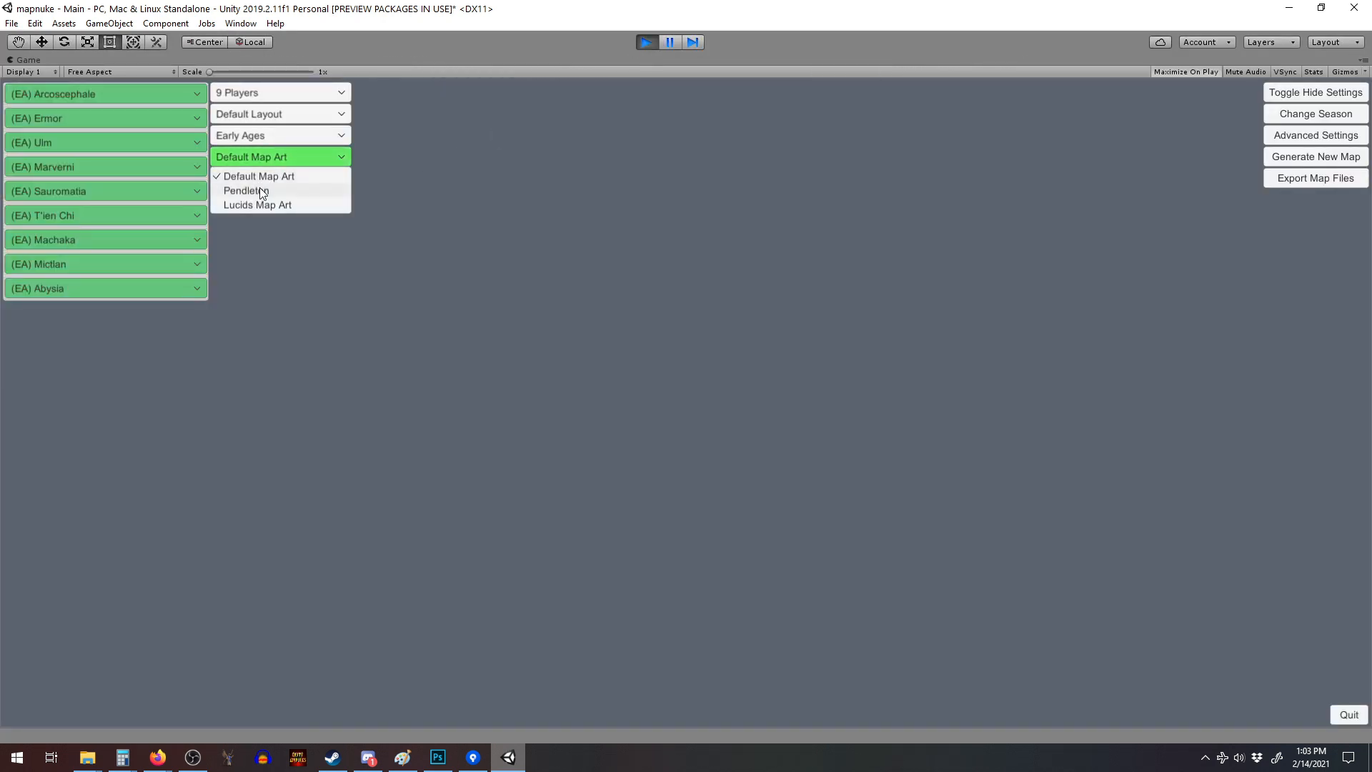
pyautogui.click(256, 205)
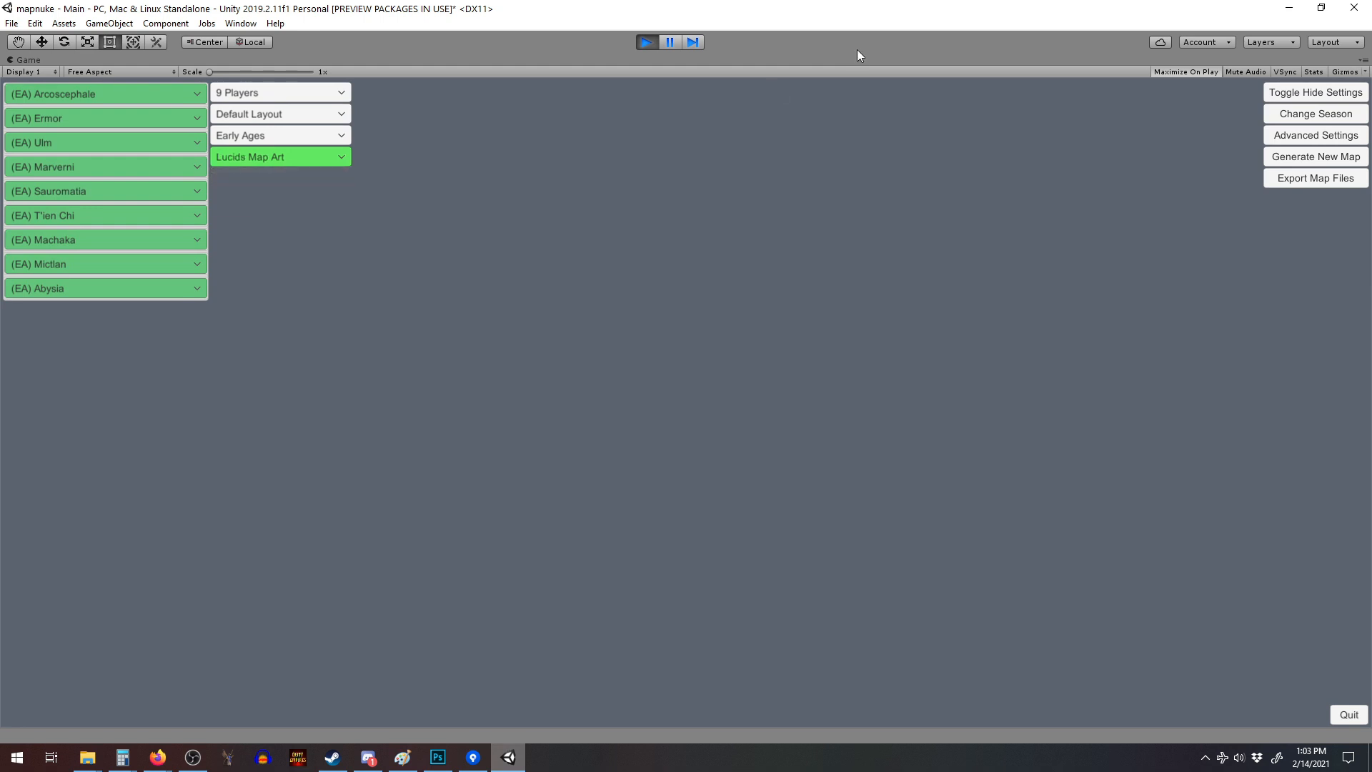
pyautogui.click(248, 97)
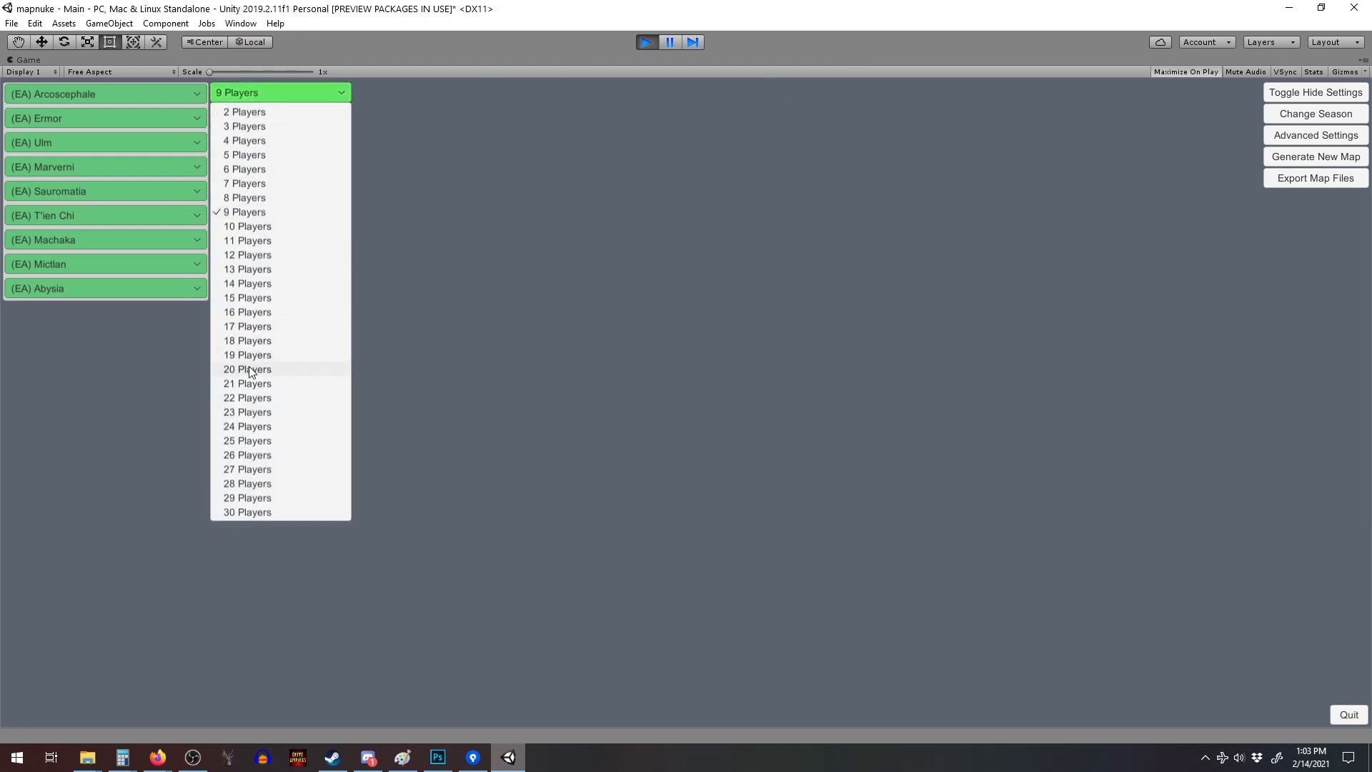
pyautogui.click(249, 369)
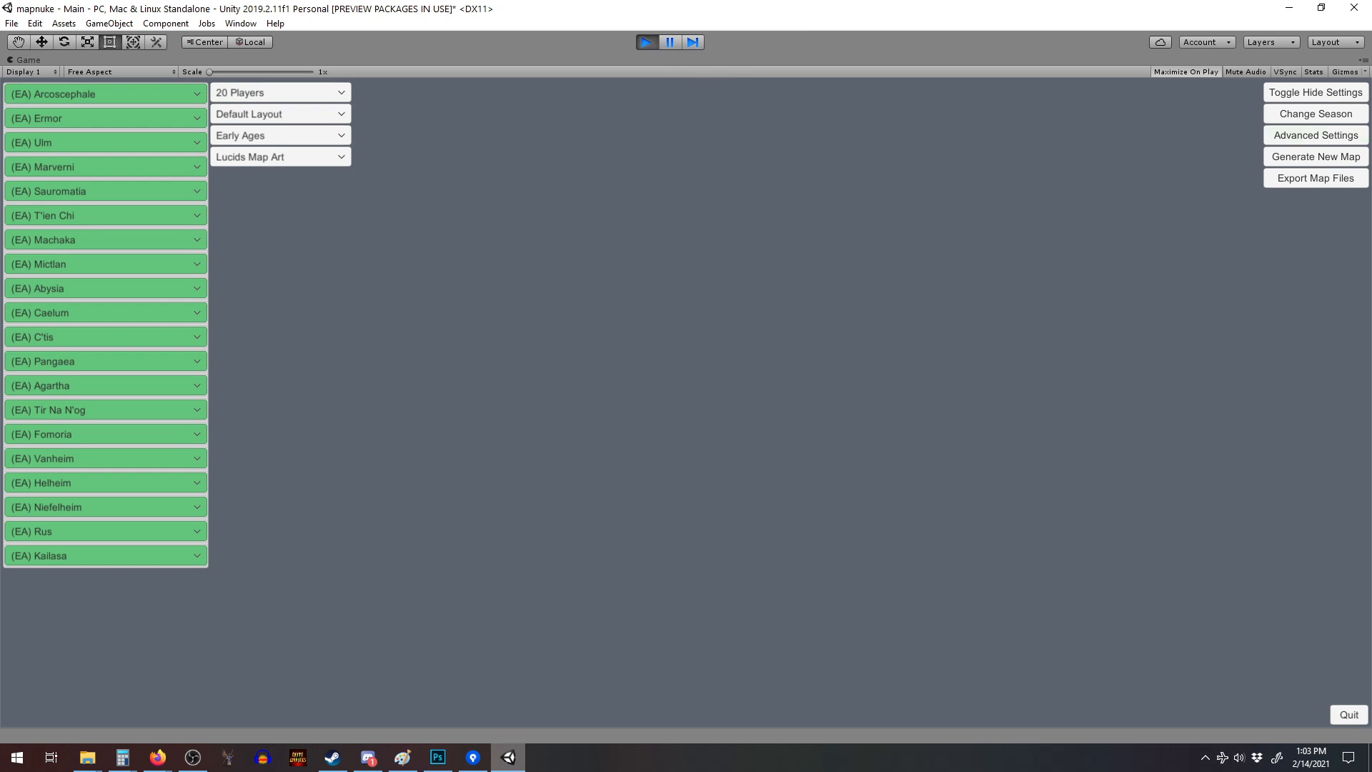
pyautogui.click(1279, 161)
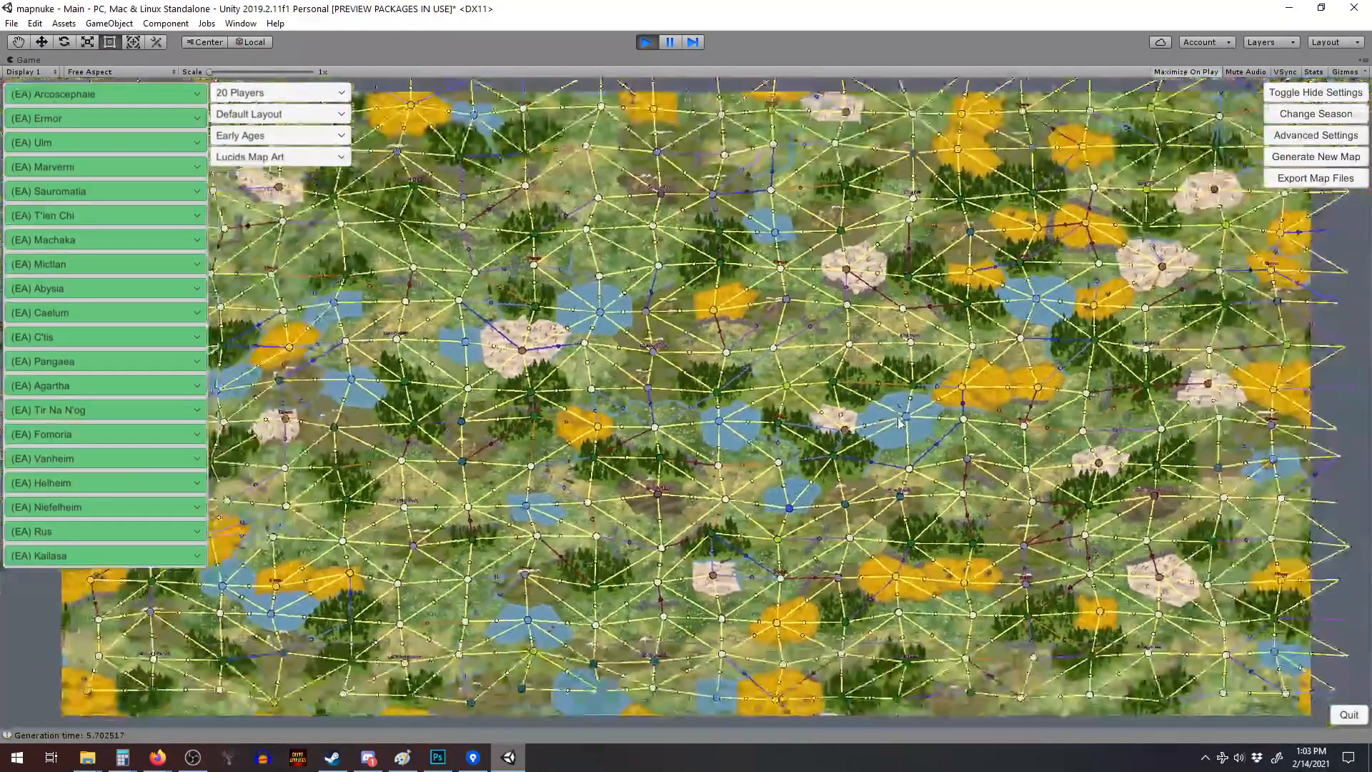
# Select a highland province on the generated map and reapply its unchanged settings several times to regenerate its sprites.
pyautogui.moveTo(841, 423); pyautogui.dragTo(1142, 350, button='middle')
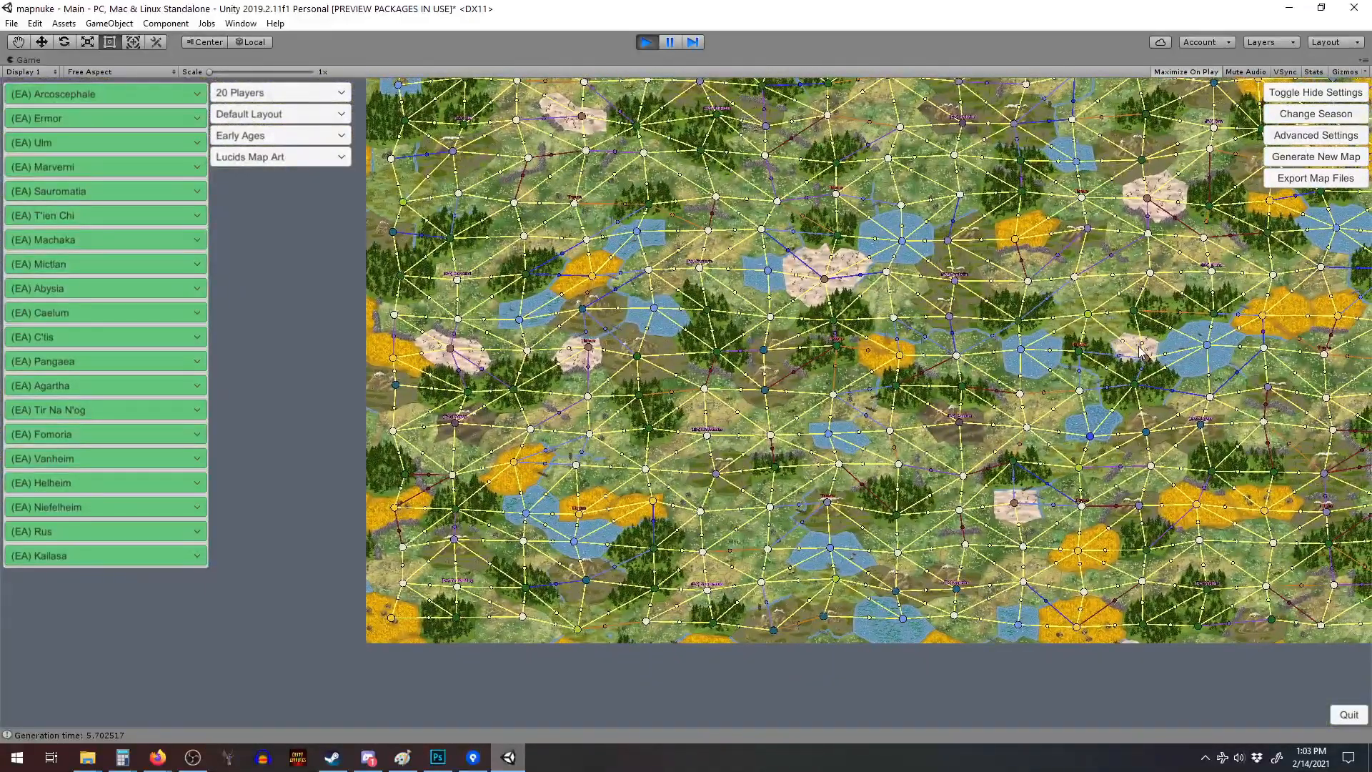
pyautogui.scroll(3, 1141, 351)
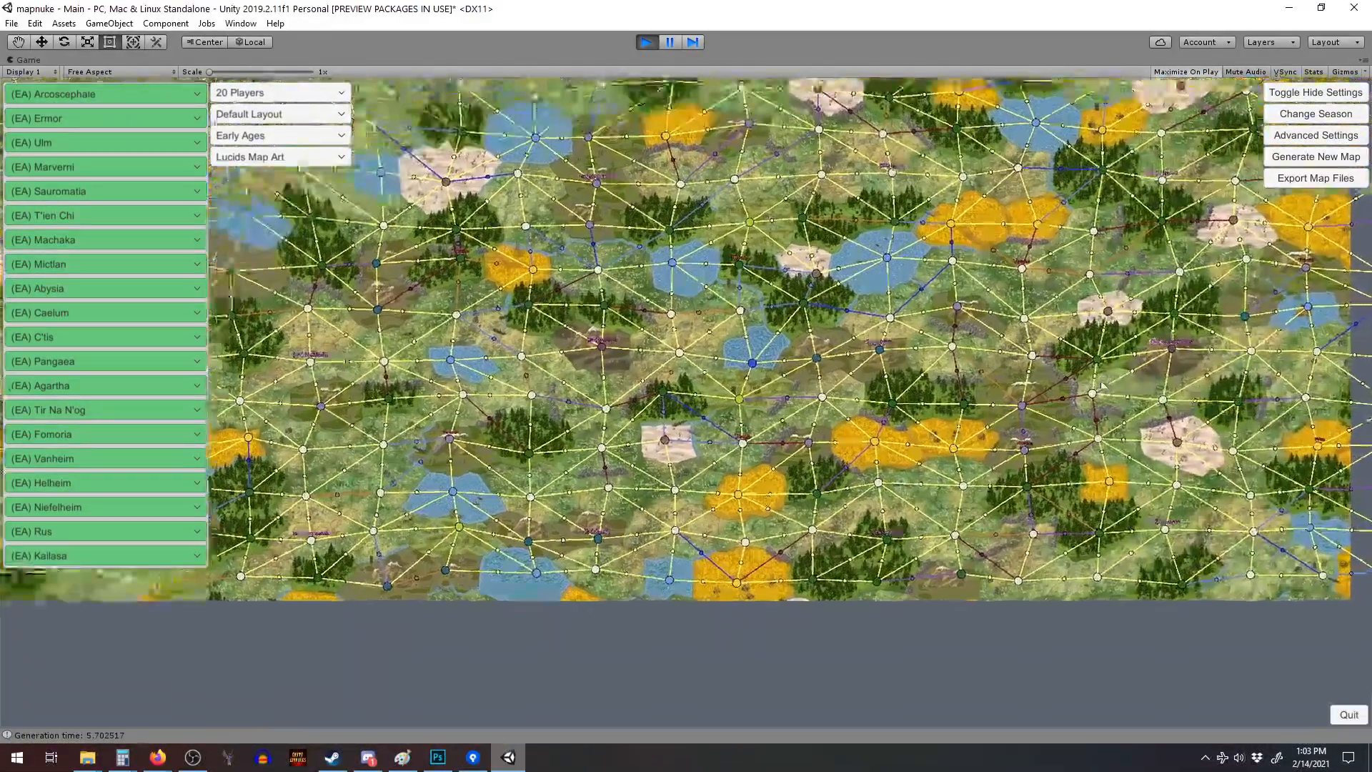
pyautogui.scroll(1, 1102, 383)
pyautogui.click(1063, 253)
pyautogui.moveTo(1063, 253); pyautogui.dragTo(990, 536, button='middle')
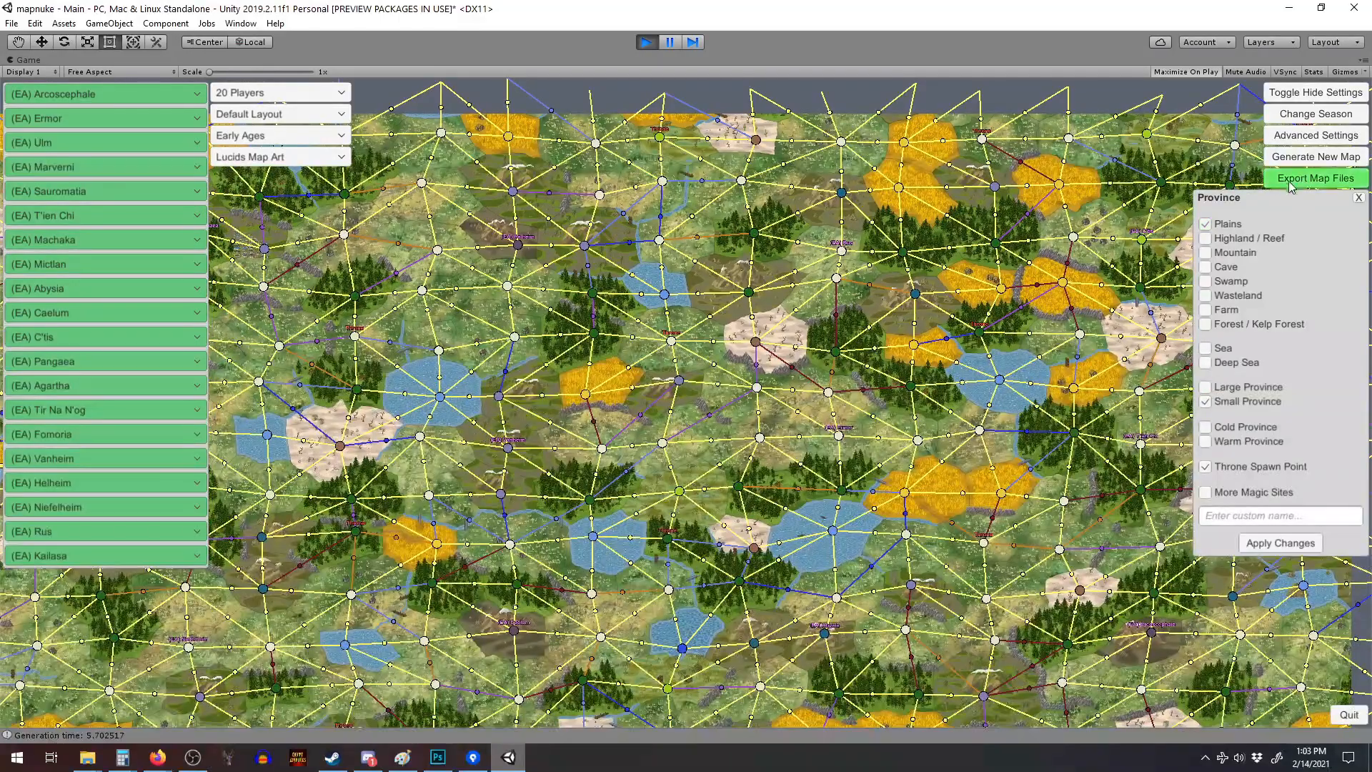
pyautogui.scroll(1, 785, 292)
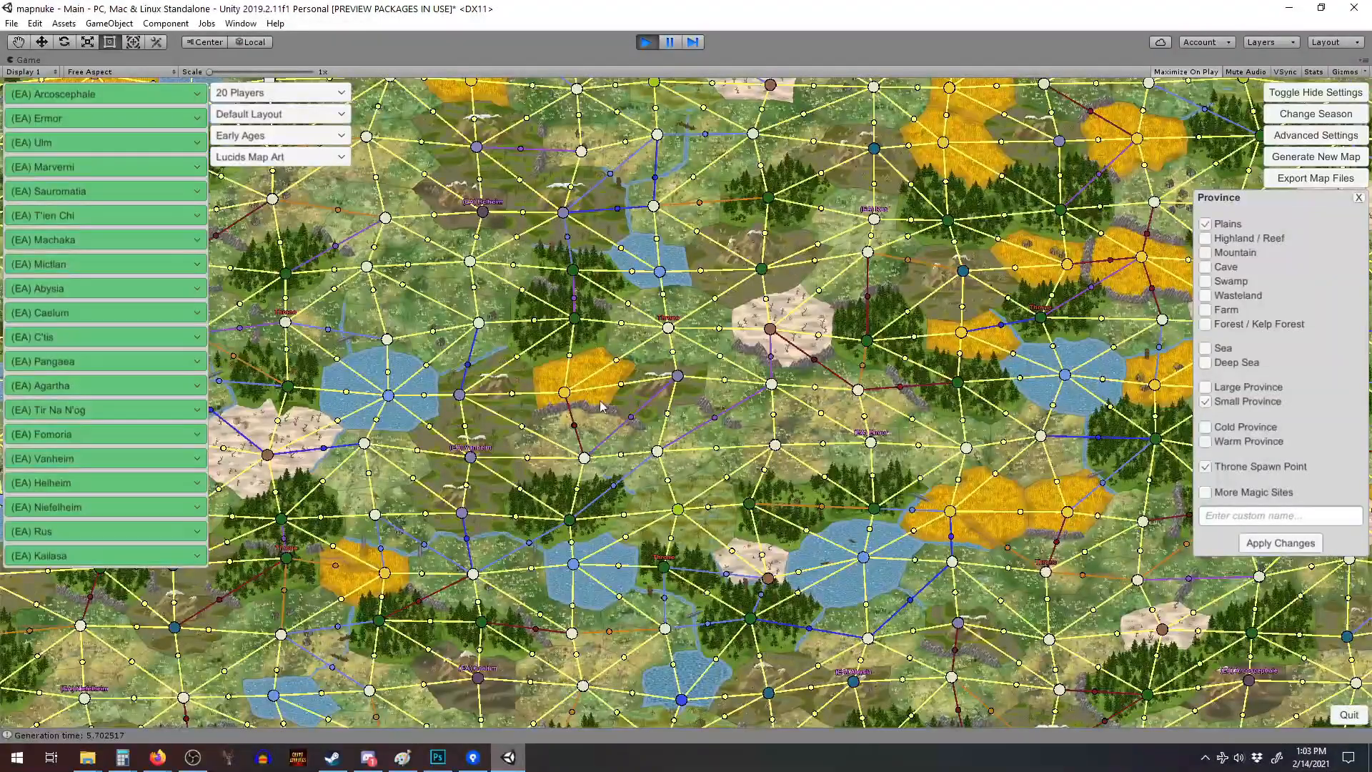
pyautogui.moveTo(584, 406); pyautogui.dragTo(811, 359, button='middle')
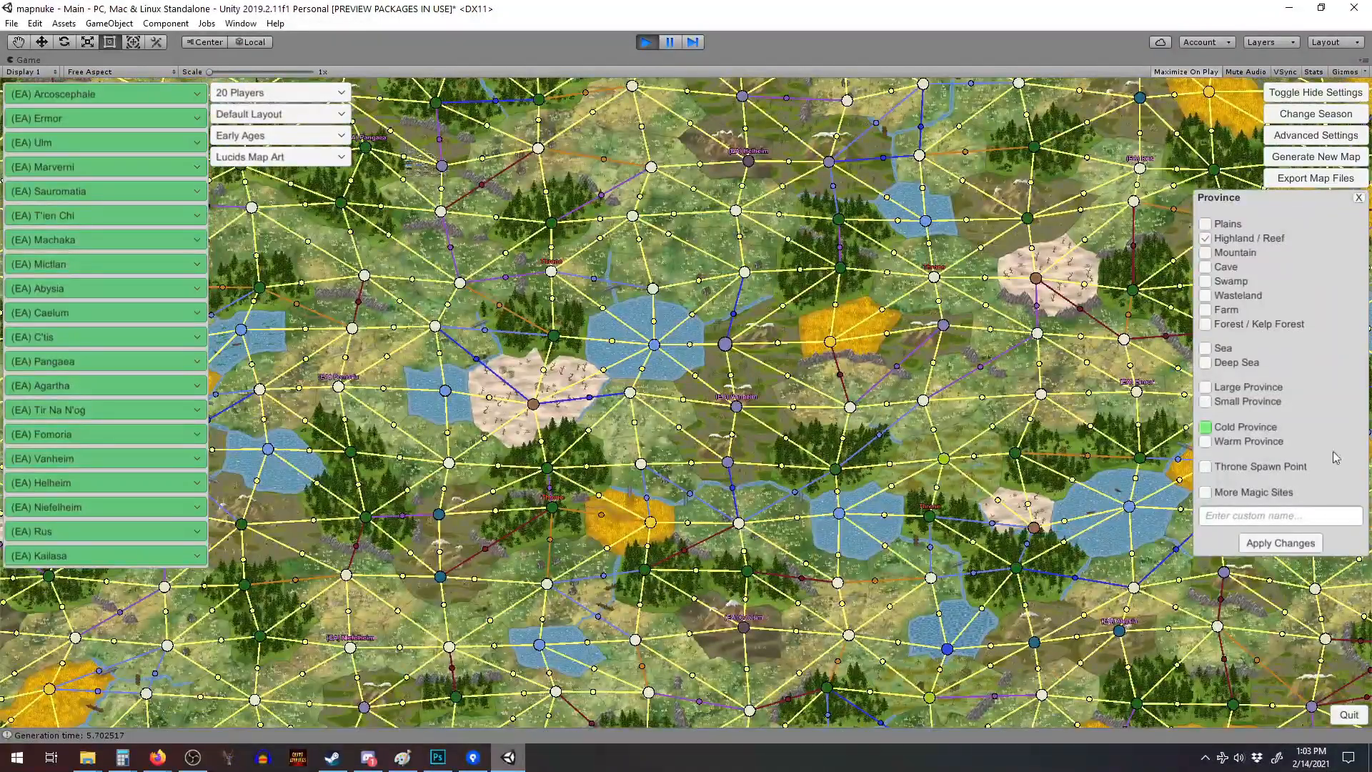
pyautogui.click(1281, 544)
pyautogui.click(1282, 549)
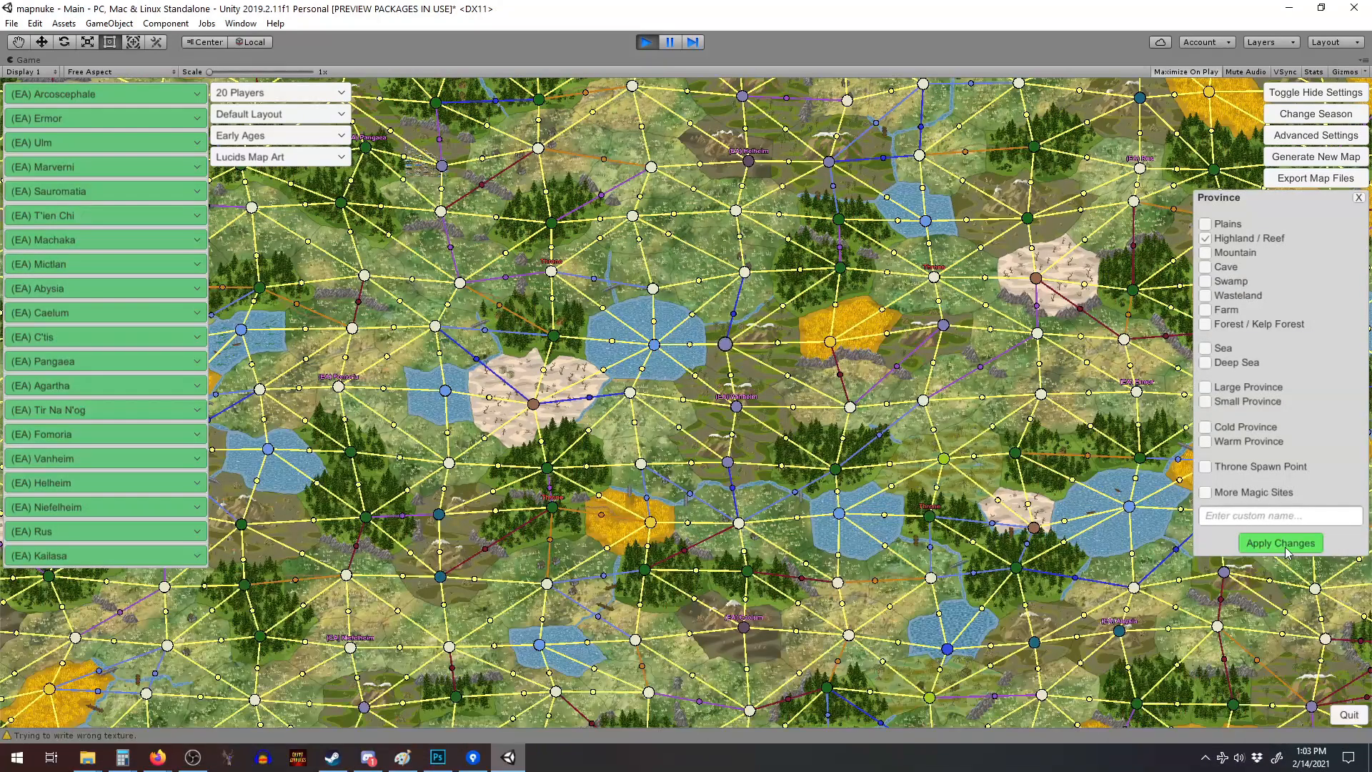
pyautogui.click(1283, 547)
pyautogui.click(1283, 547)
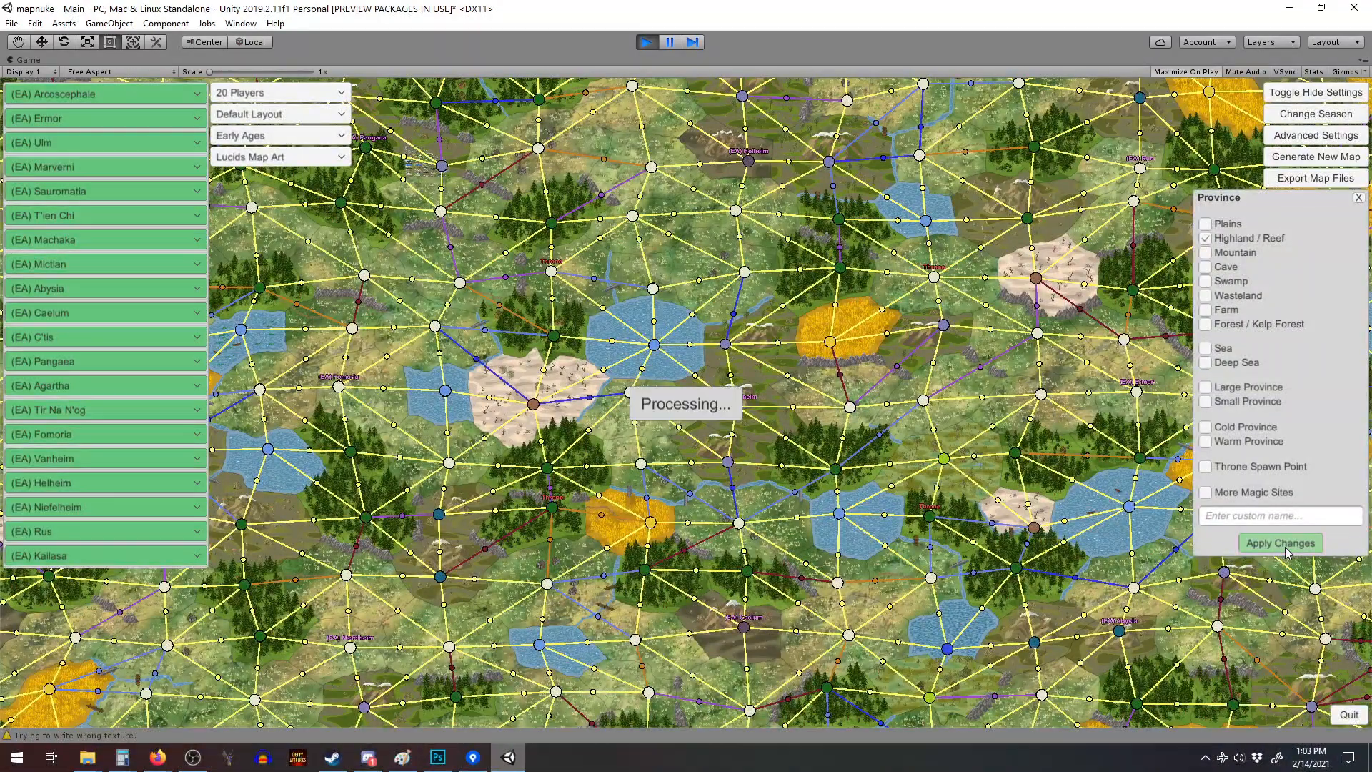
pyautogui.click(1283, 547)
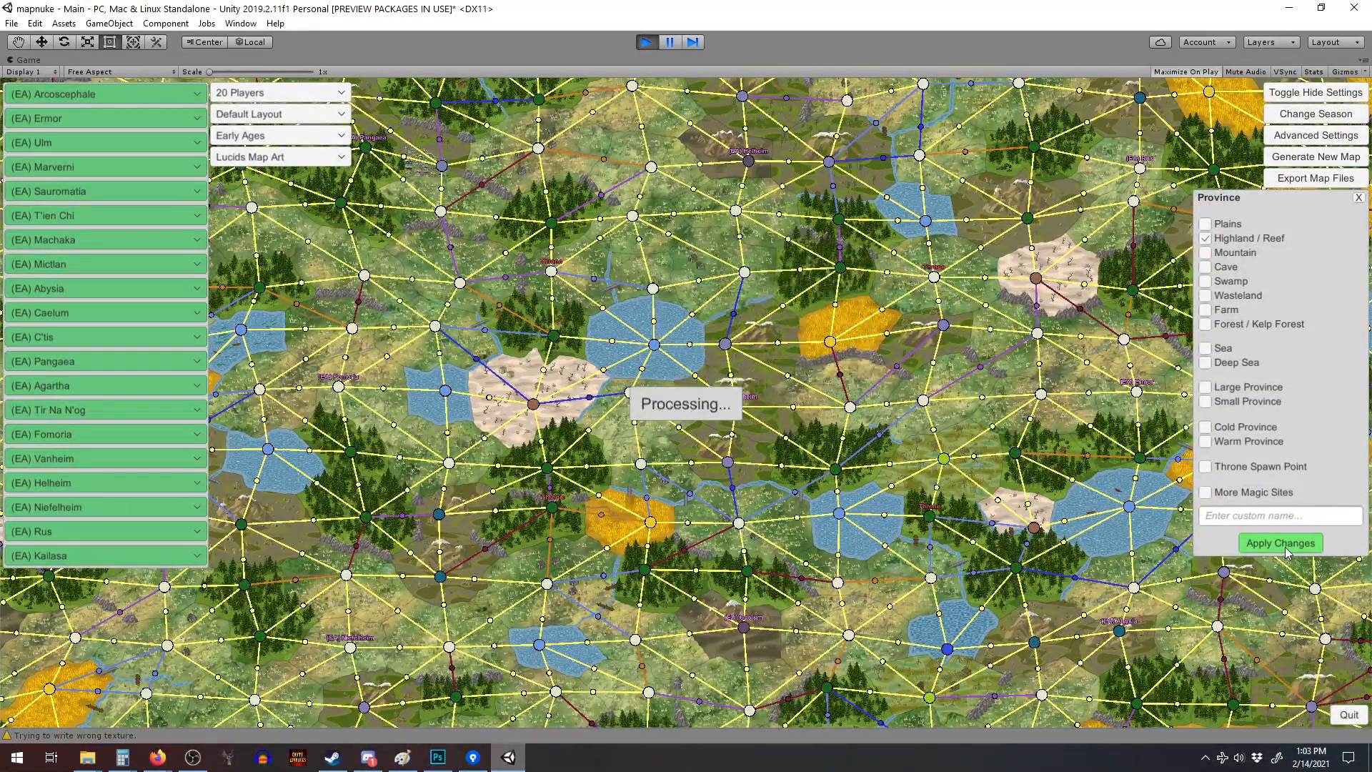
# Examine the big mound sprite in the highland province near the Machaka start and compare it with the surrounding terrain art.
pyautogui.moveTo(628, 563); pyautogui.dragTo(722, 530, button='right')
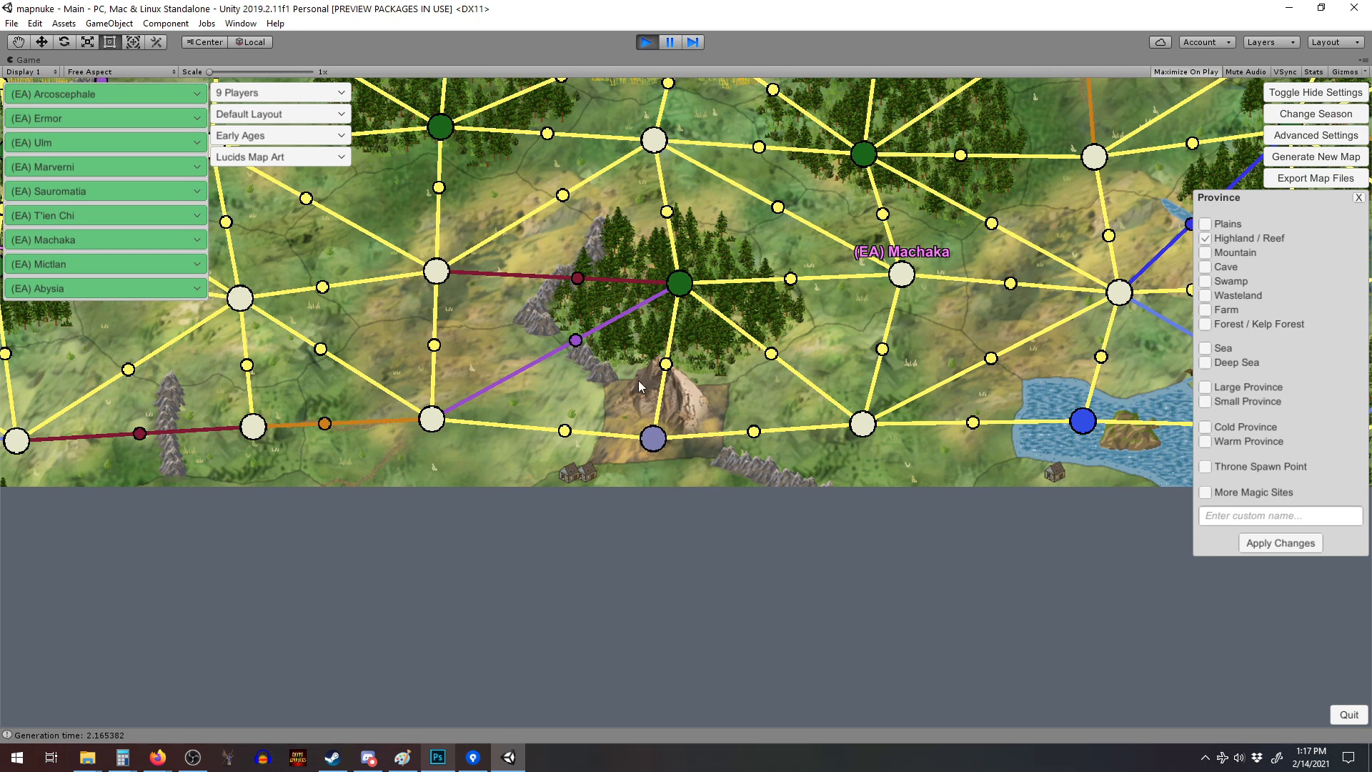
pyautogui.scroll(5, 633, 371)
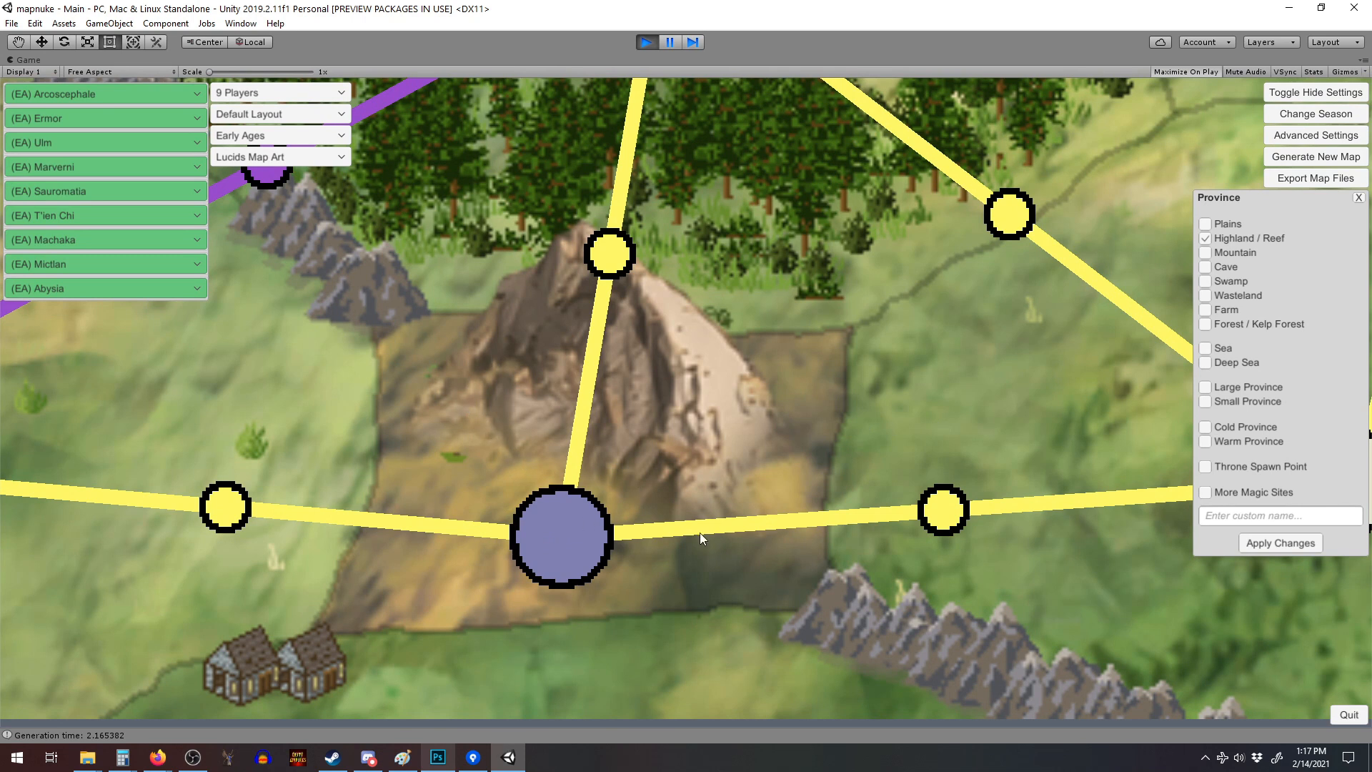
pyautogui.scroll(-5, 521, 458)
pyautogui.scroll(5, 516, 441)
pyautogui.scroll(-2, 548, 385)
pyautogui.scroll(-4, 539, 396)
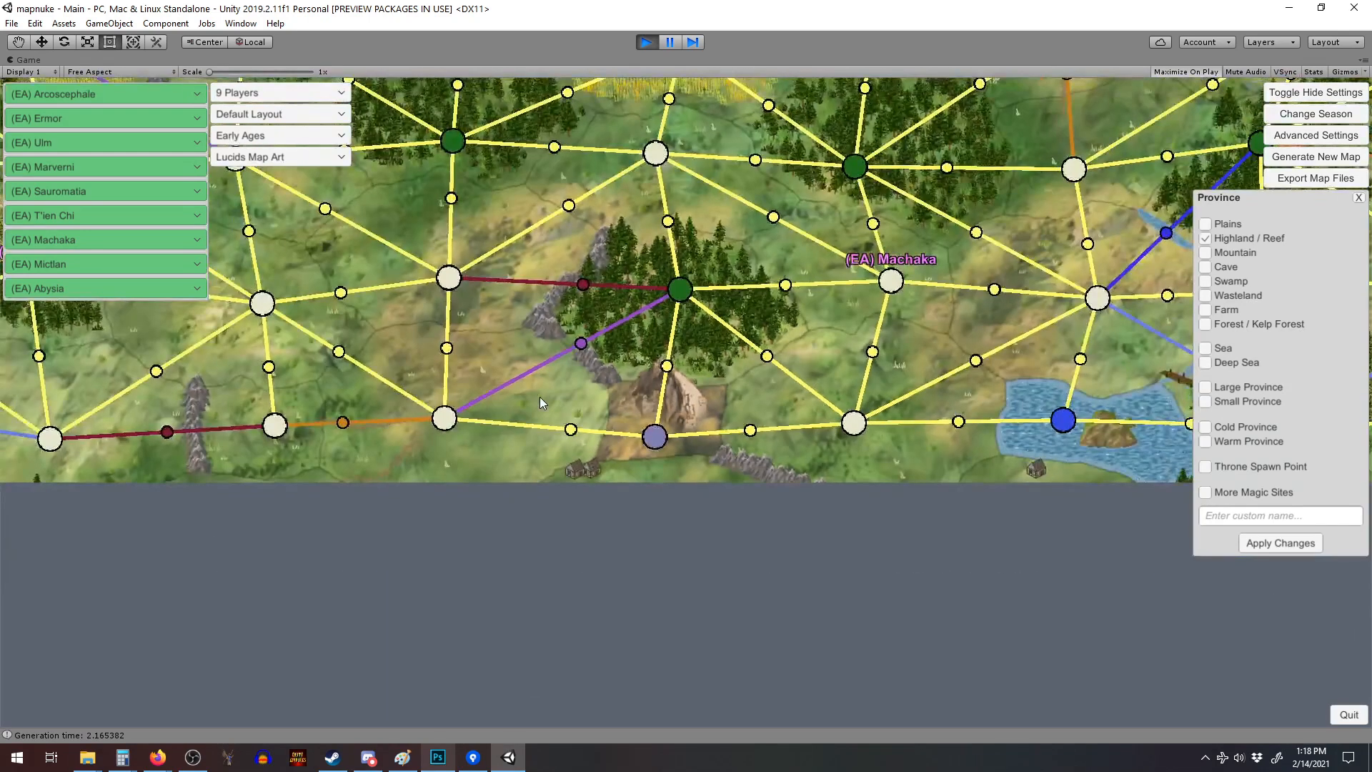
pyautogui.moveTo(586, 329); pyautogui.dragTo(761, 302)
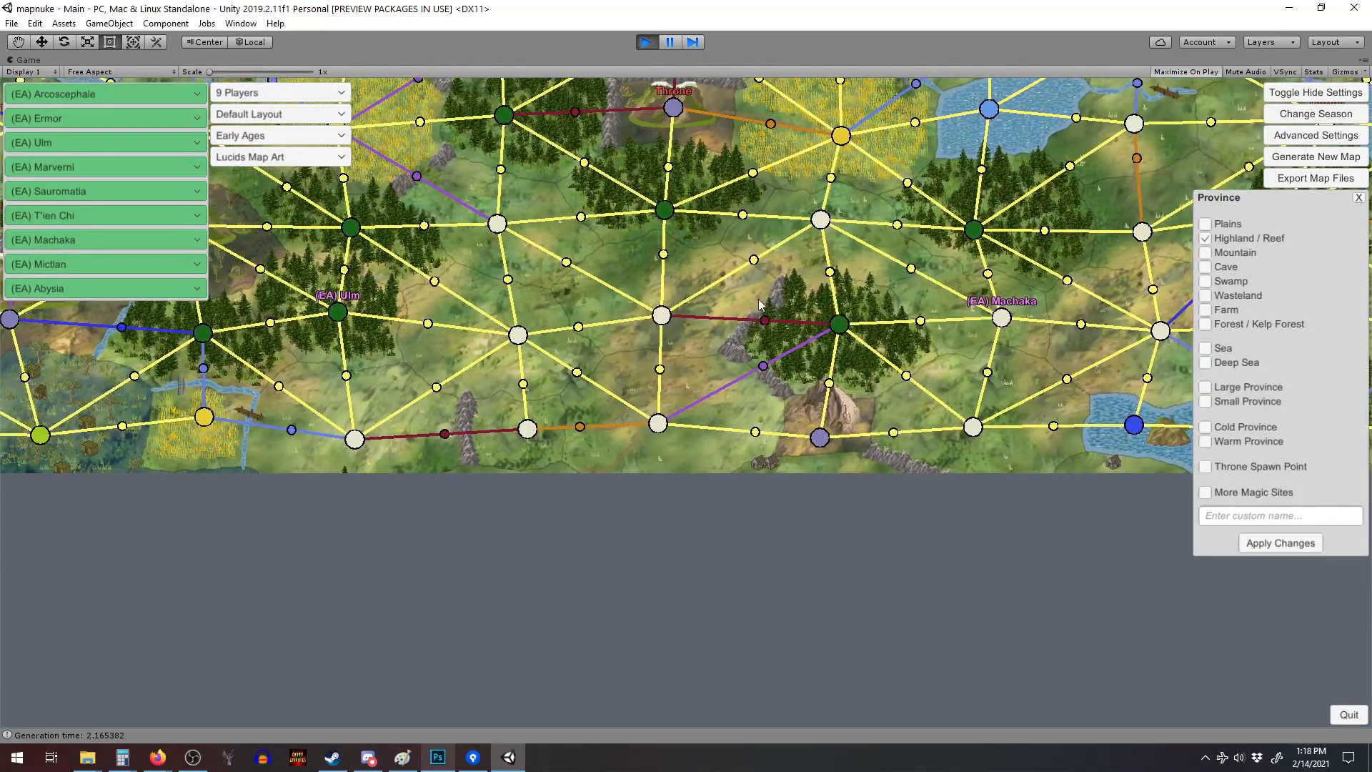
pyautogui.scroll(3, 743, 293)
pyautogui.scroll(-4, 696, 255)
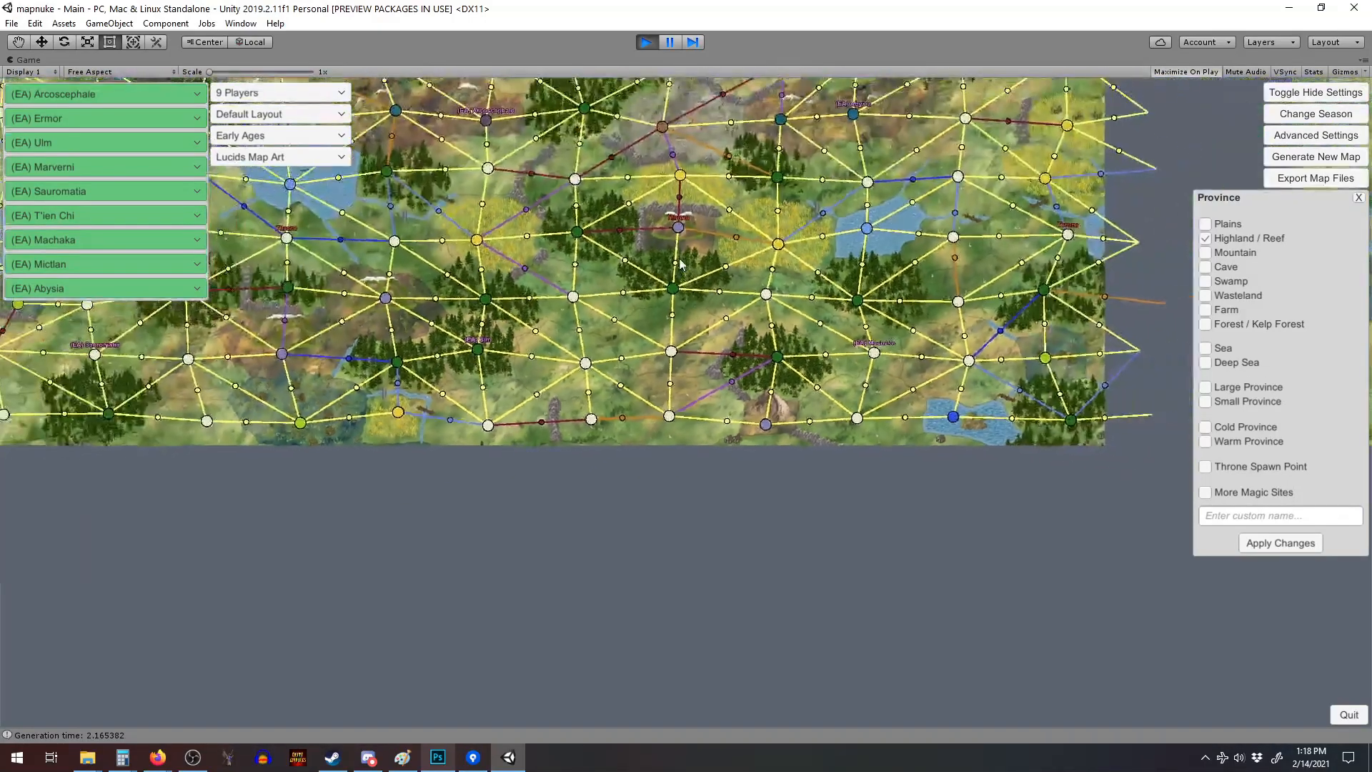
pyautogui.scroll(3, 657, 262)
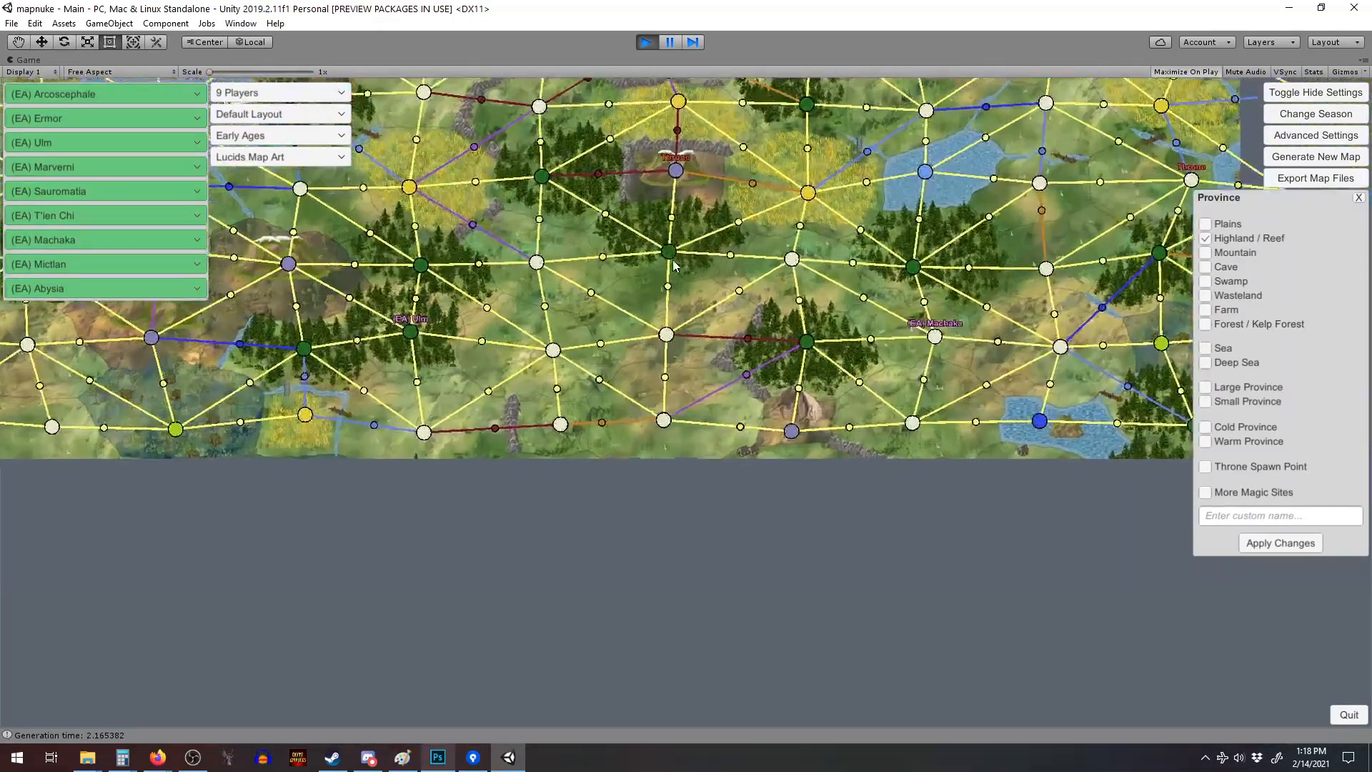
pyautogui.scroll(5, 680, 261)
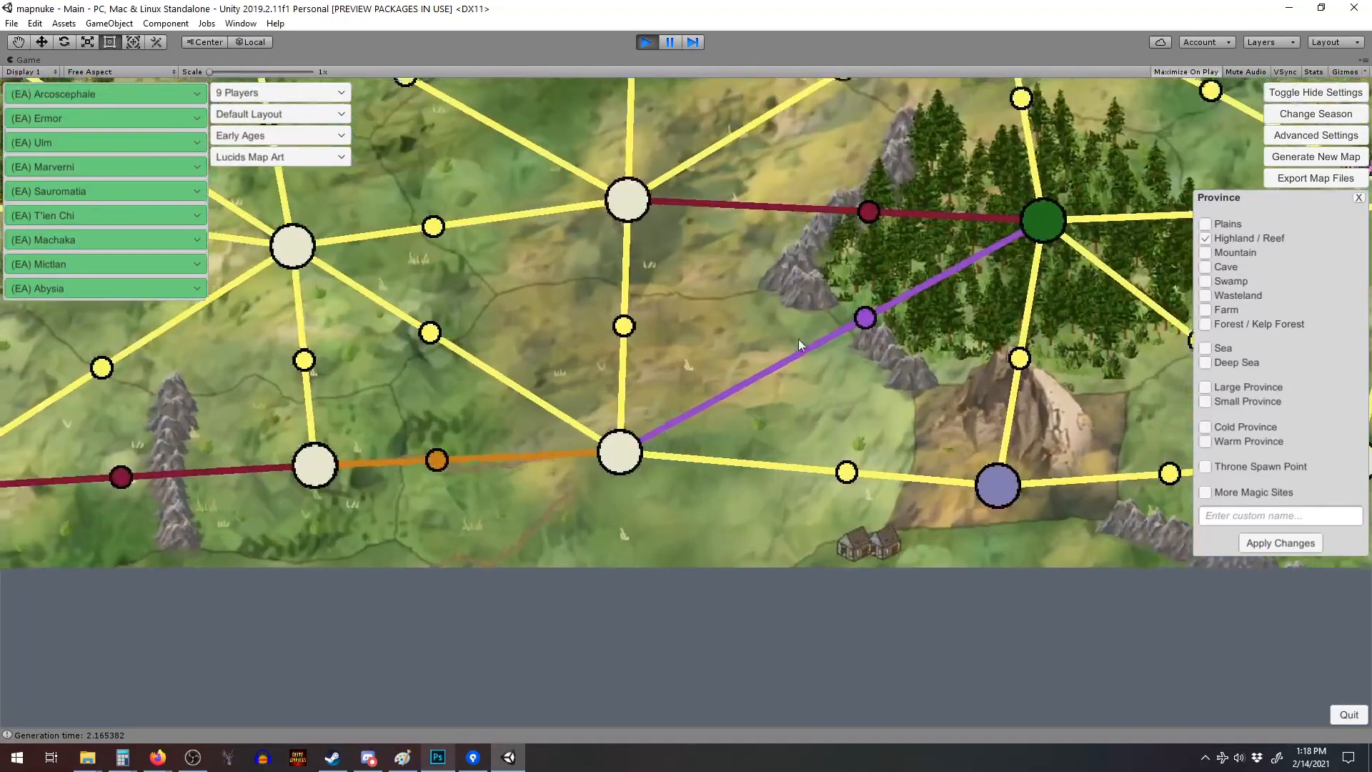
pyautogui.moveTo(889, 391); pyautogui.dragTo(579, 434)
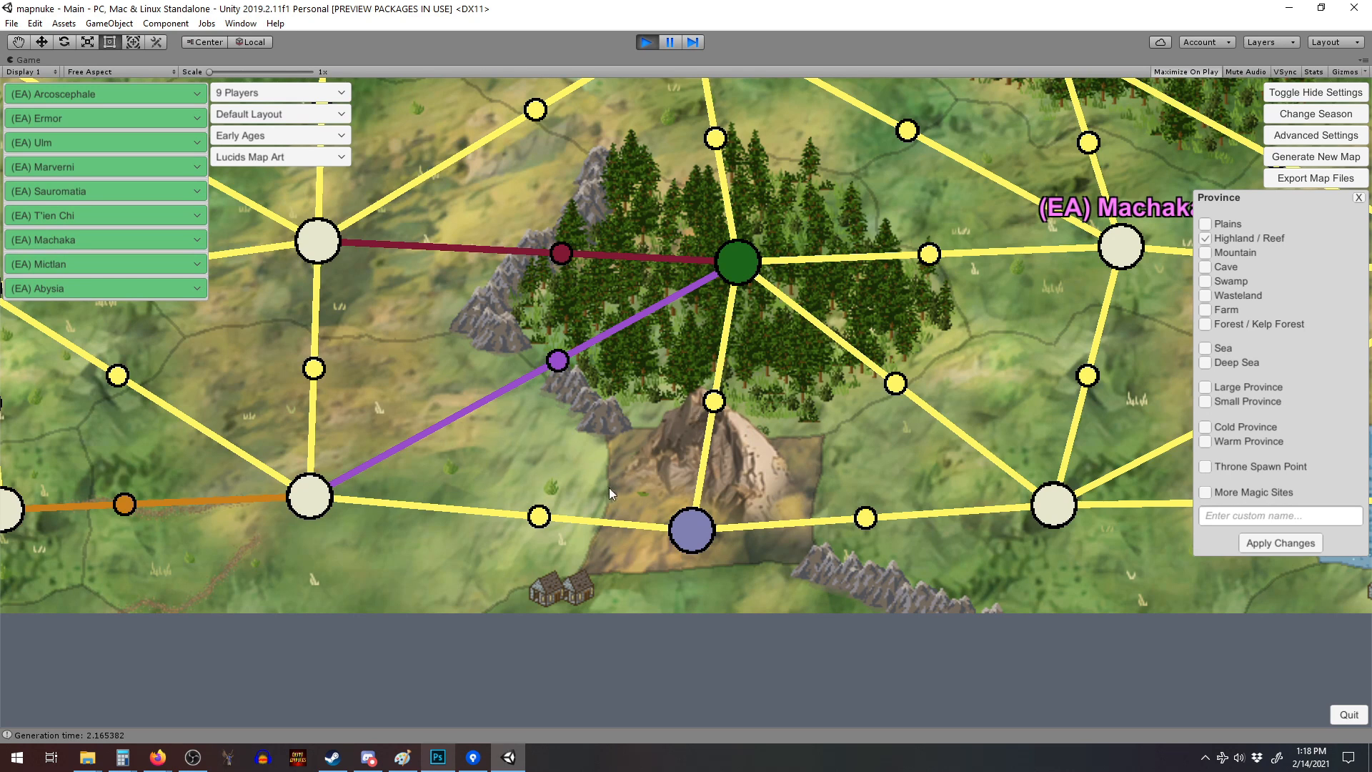
pyautogui.scroll(-3, 579, 446)
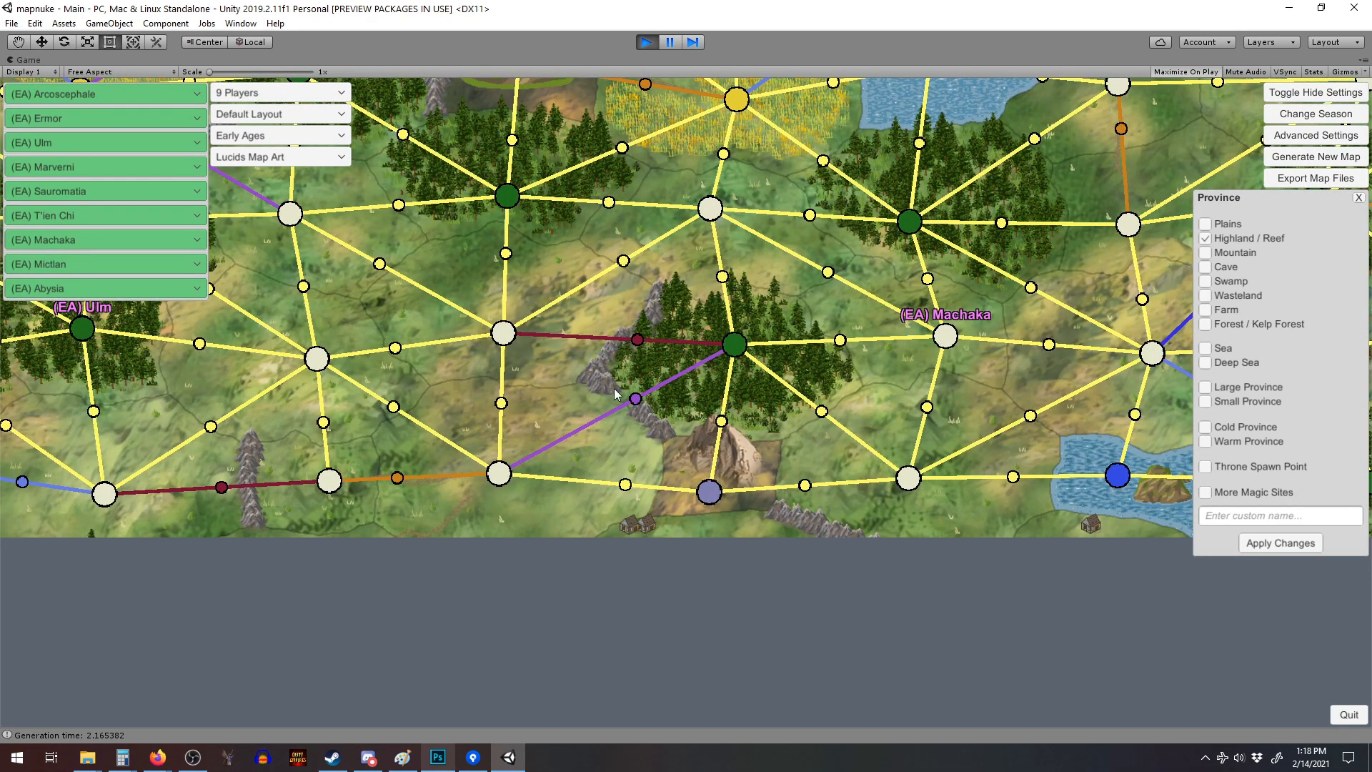
# Examine the highland, forest and river art around the Ulm and Sauromatia starts, and stop the test run.
pyautogui.moveTo(491, 297); pyautogui.dragTo(556, 334, button='right')
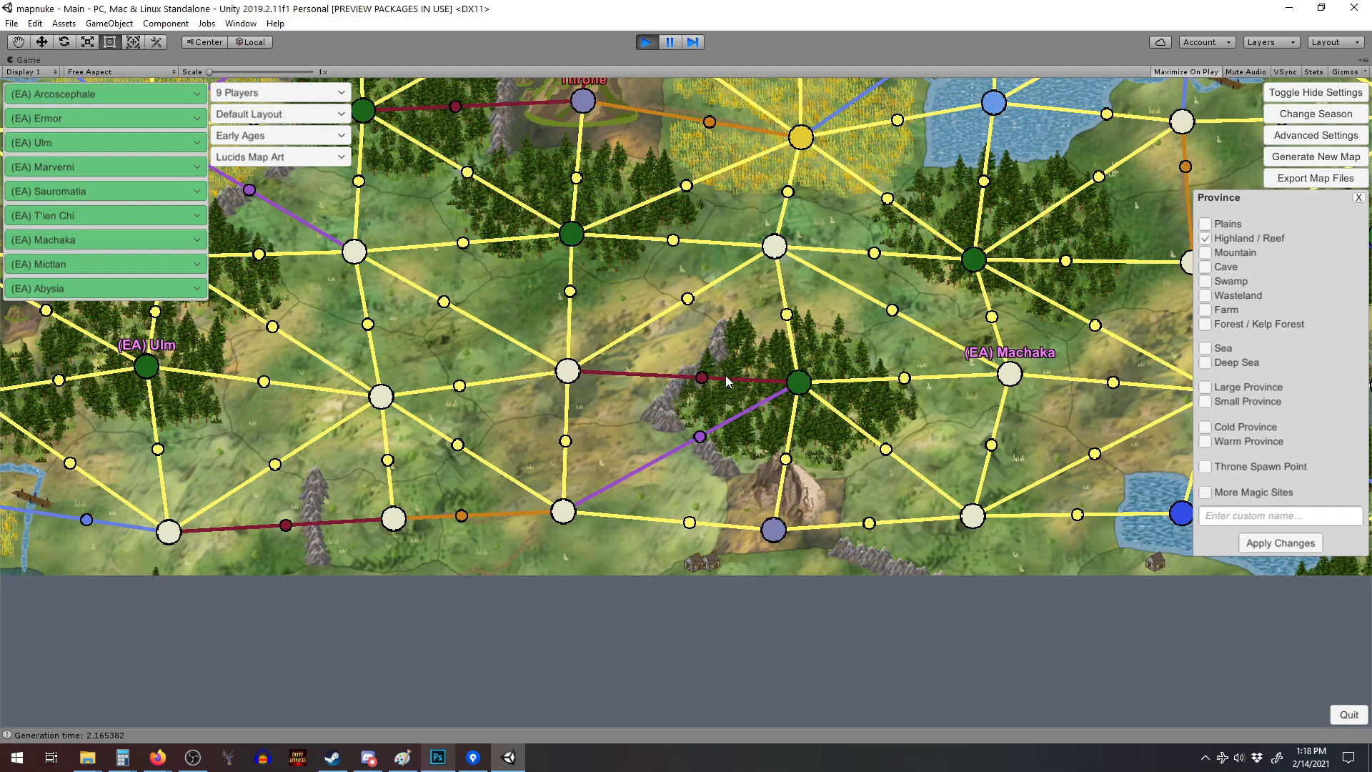
pyautogui.moveTo(740, 423); pyautogui.dragTo(334, 439, button='right')
pyautogui.moveTo(565, 92); pyautogui.dragTo(531, 327, button='right')
pyautogui.moveTo(366, 453); pyautogui.dragTo(756, 369, button='right')
pyautogui.moveTo(230, 448); pyautogui.dragTo(825, 293, button='right')
pyautogui.moveTo(742, 290); pyautogui.dragTo(1028, 294, button='right')
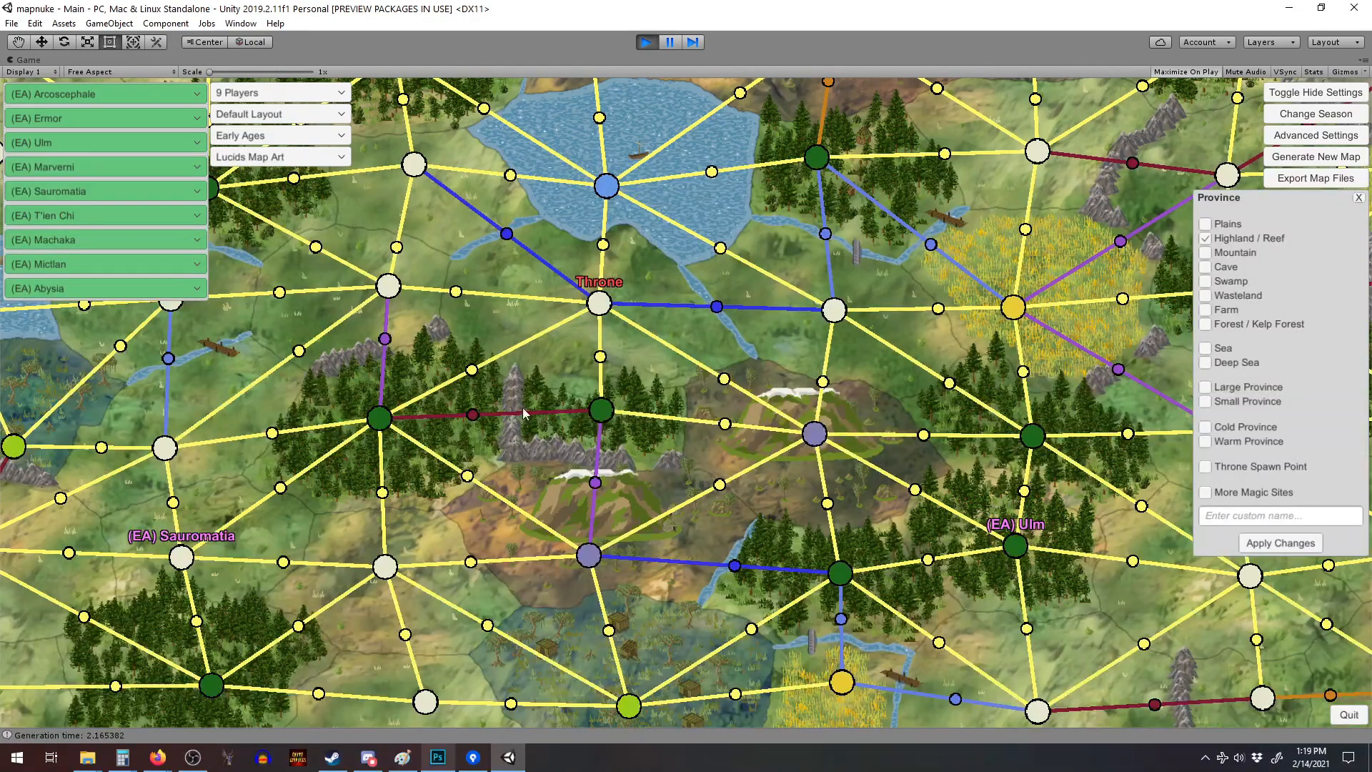
pyautogui.moveTo(736, 490); pyautogui.dragTo(584, 442, button='right')
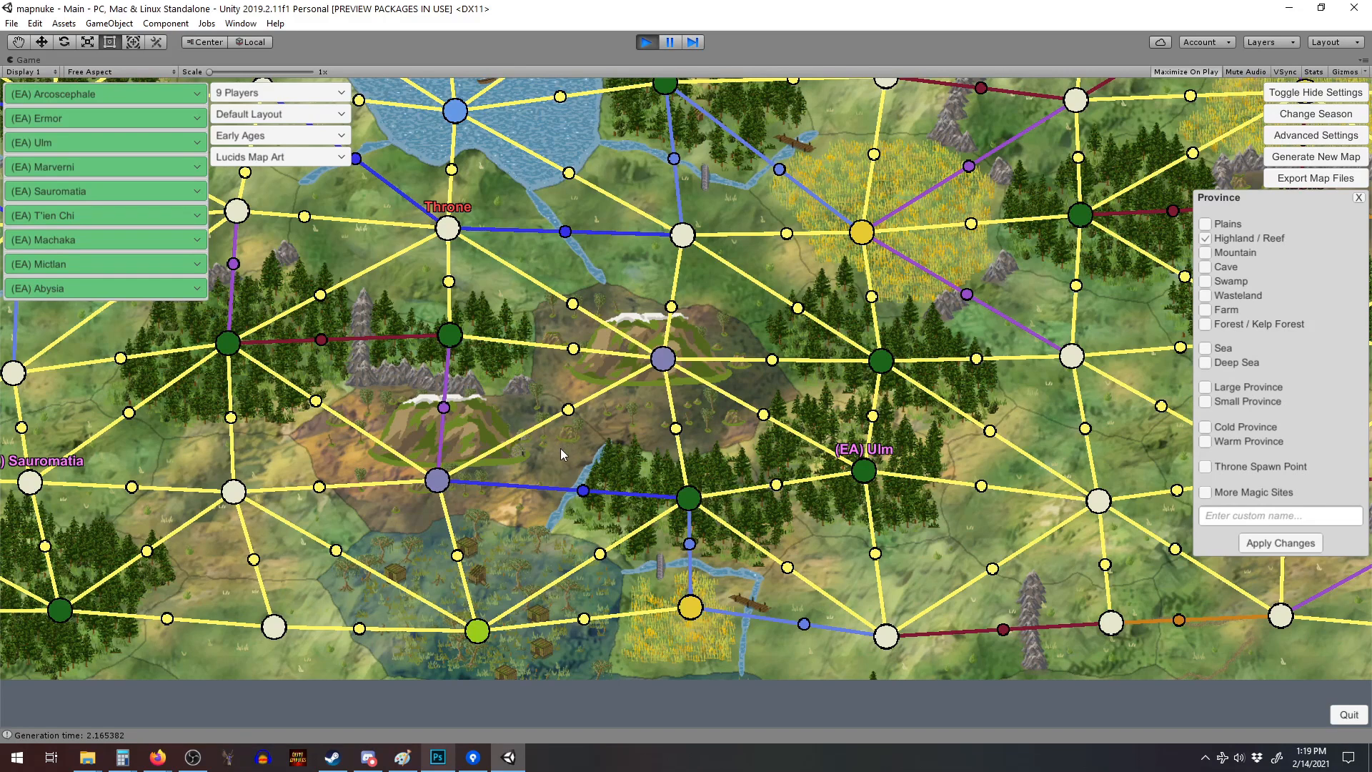
pyautogui.scroll(-3, 750, 287)
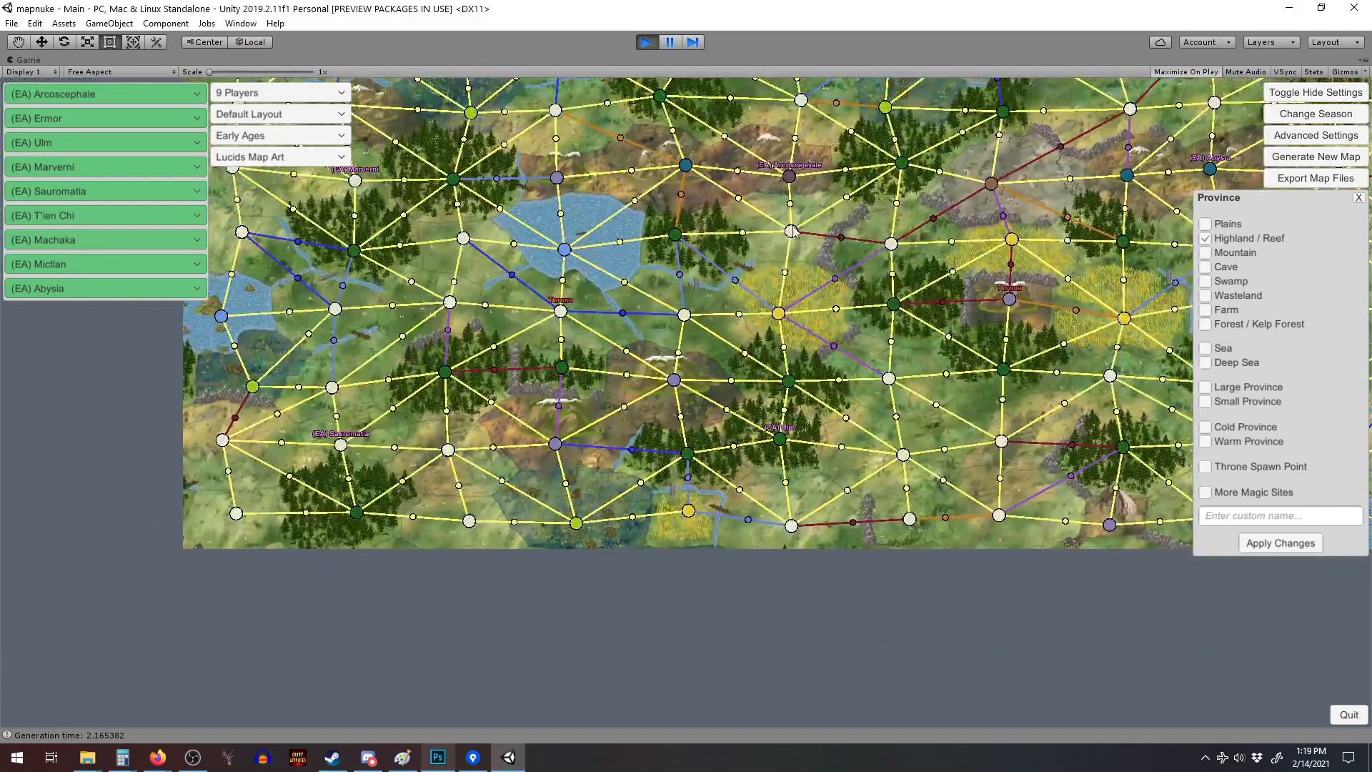
pyautogui.scroll(3, 691, 197)
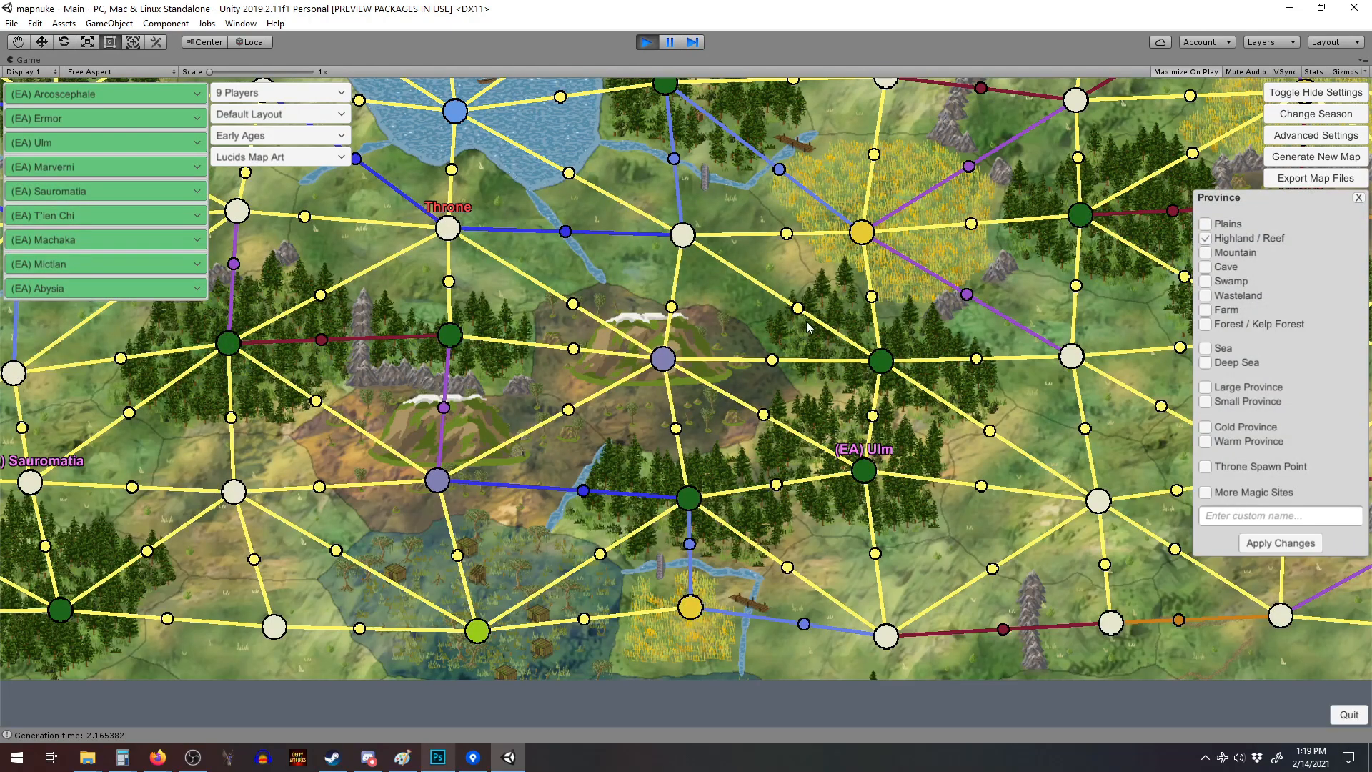
pyautogui.click(646, 42)
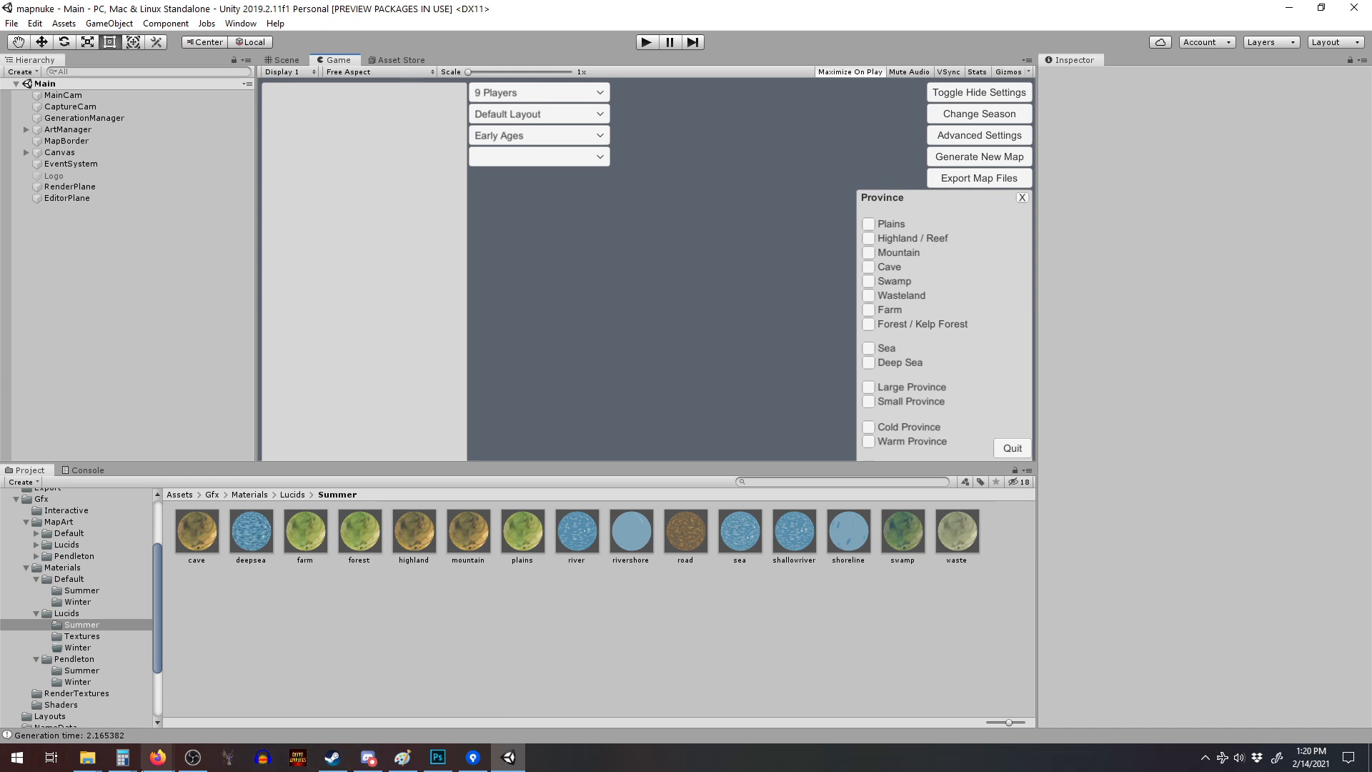
# Switch to the Firefox window with the LucidTactics/mapnuke GitHub repository and dismiss its clone options.
pyautogui.moveTo(157, 759)
pyautogui.moveTo(184, 718)
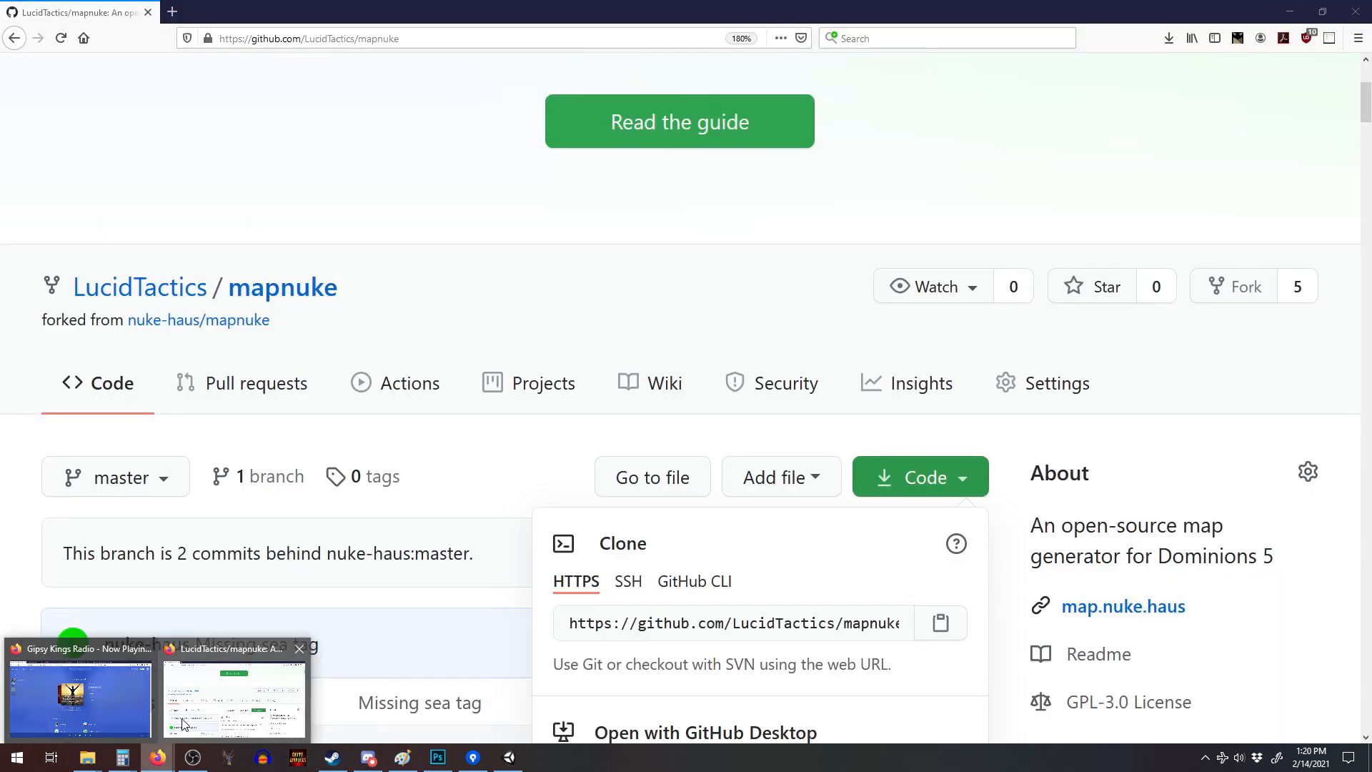
pyautogui.click(220, 703)
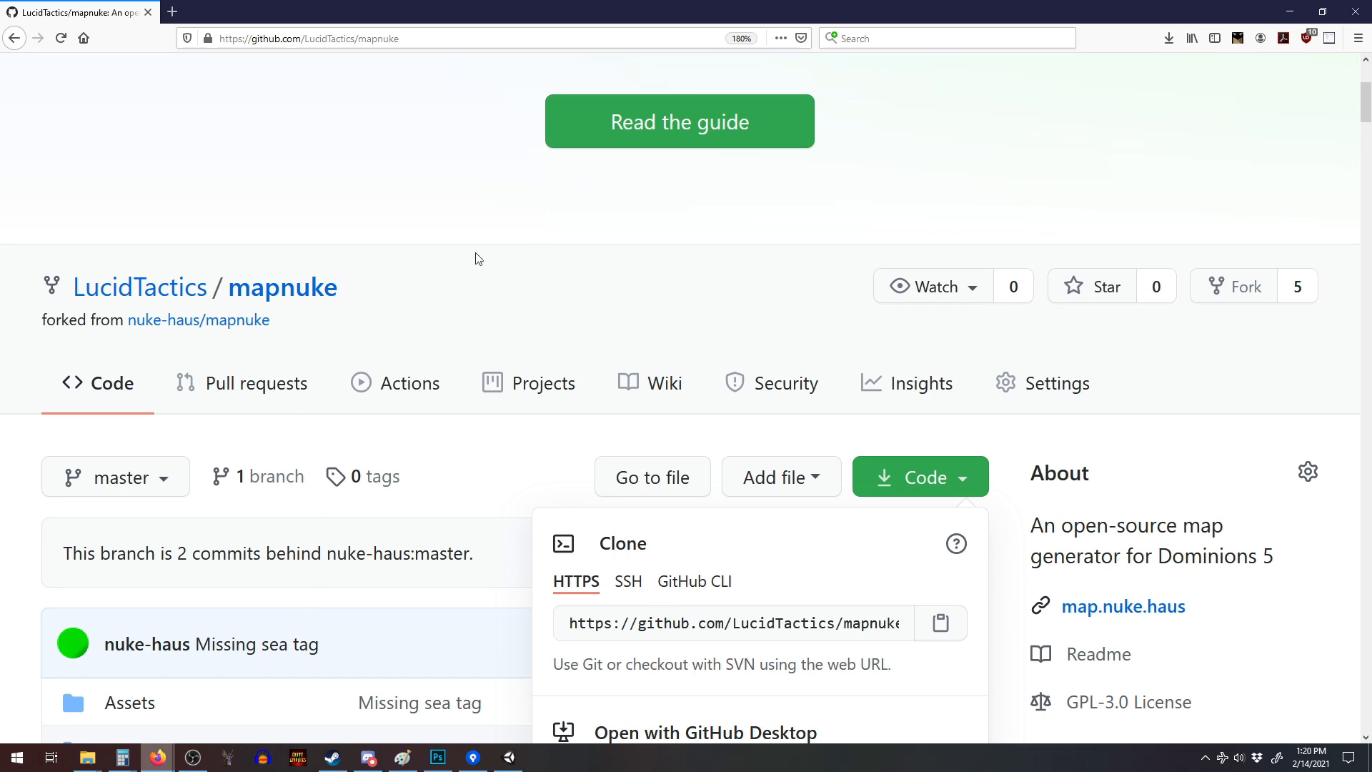
pyautogui.click(274, 393)
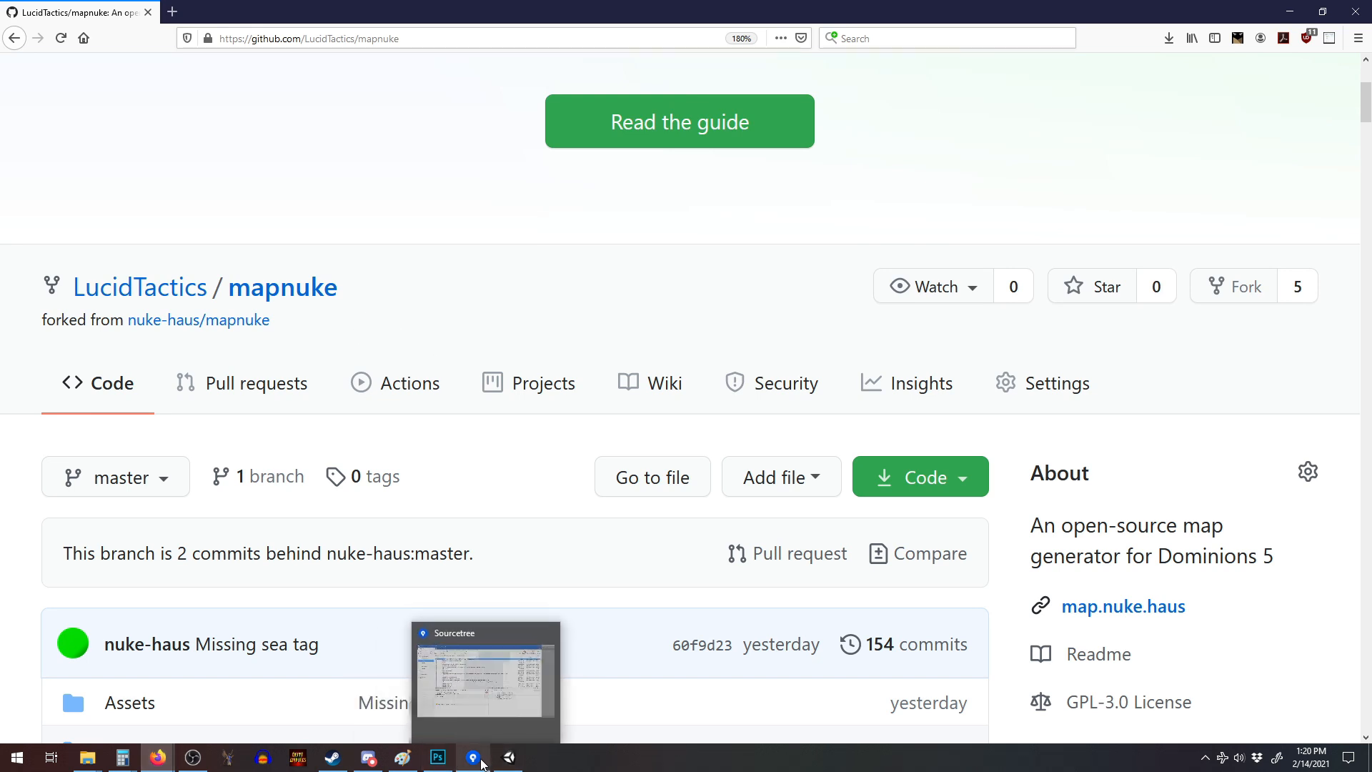
# Switch to Sourcetree and select the master branch of the mapnuke repository to show its latest commit.
pyautogui.click(473, 757)
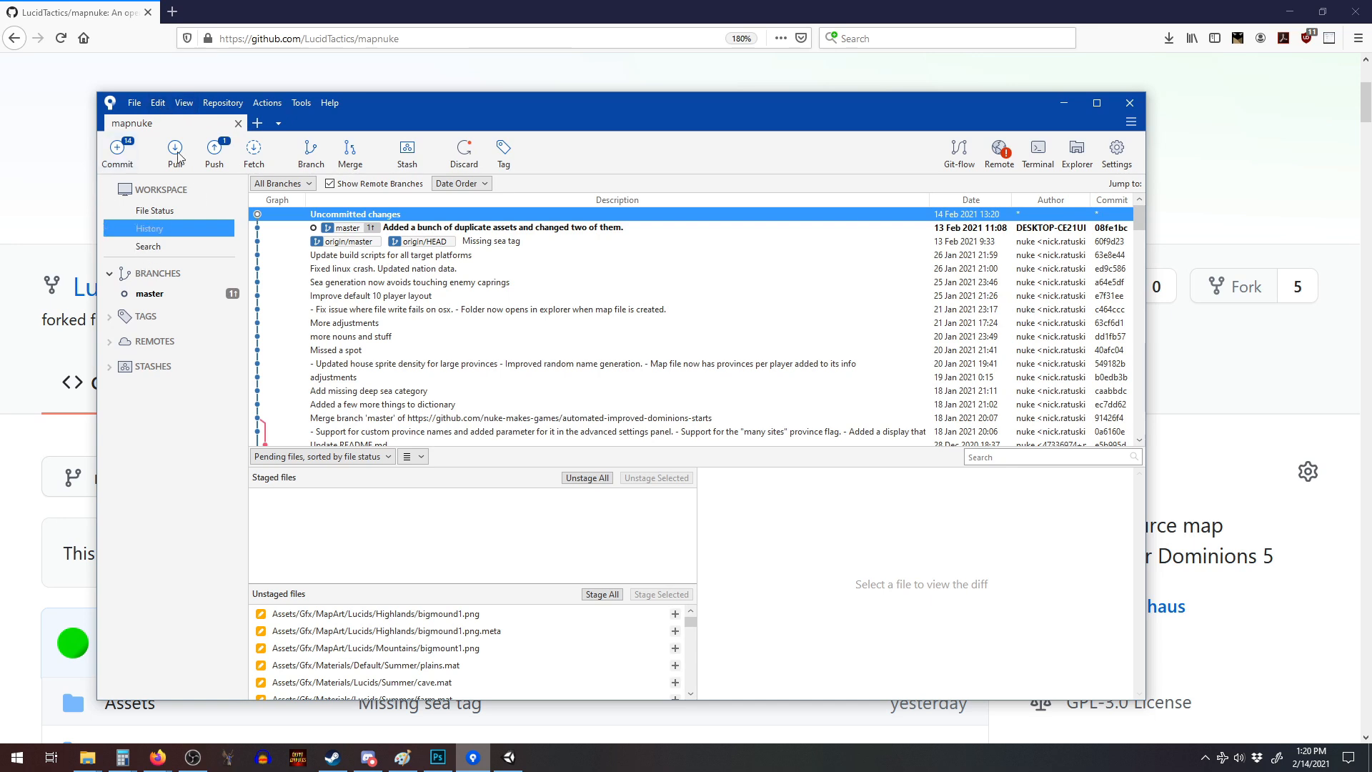
pyautogui.click(135, 102)
pyautogui.click(135, 102)
pyautogui.click(150, 294)
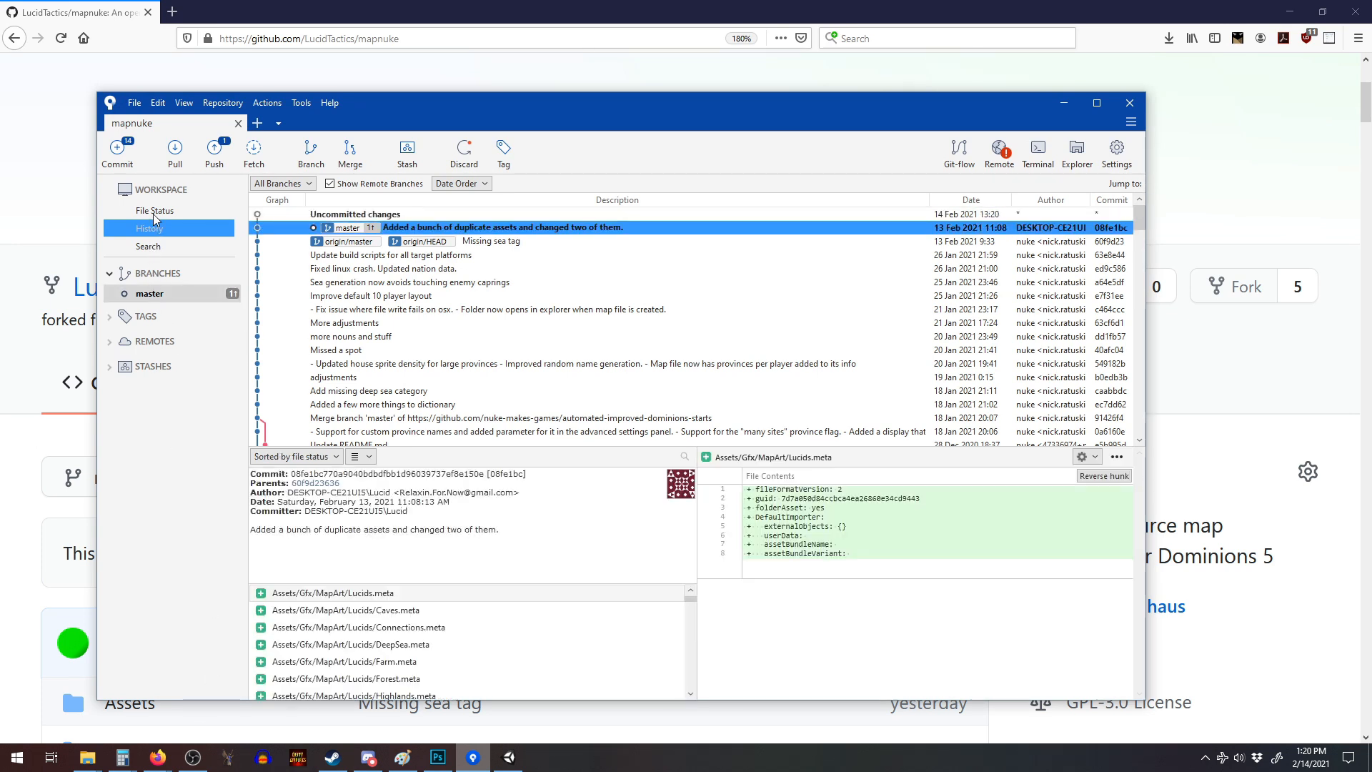
# Show the pending file changes and stage the Lucids bigmound1.png, bigmound1.png.meta and bigmount1.png files plus the Default summer plains.mat.
pyautogui.click(154, 213)
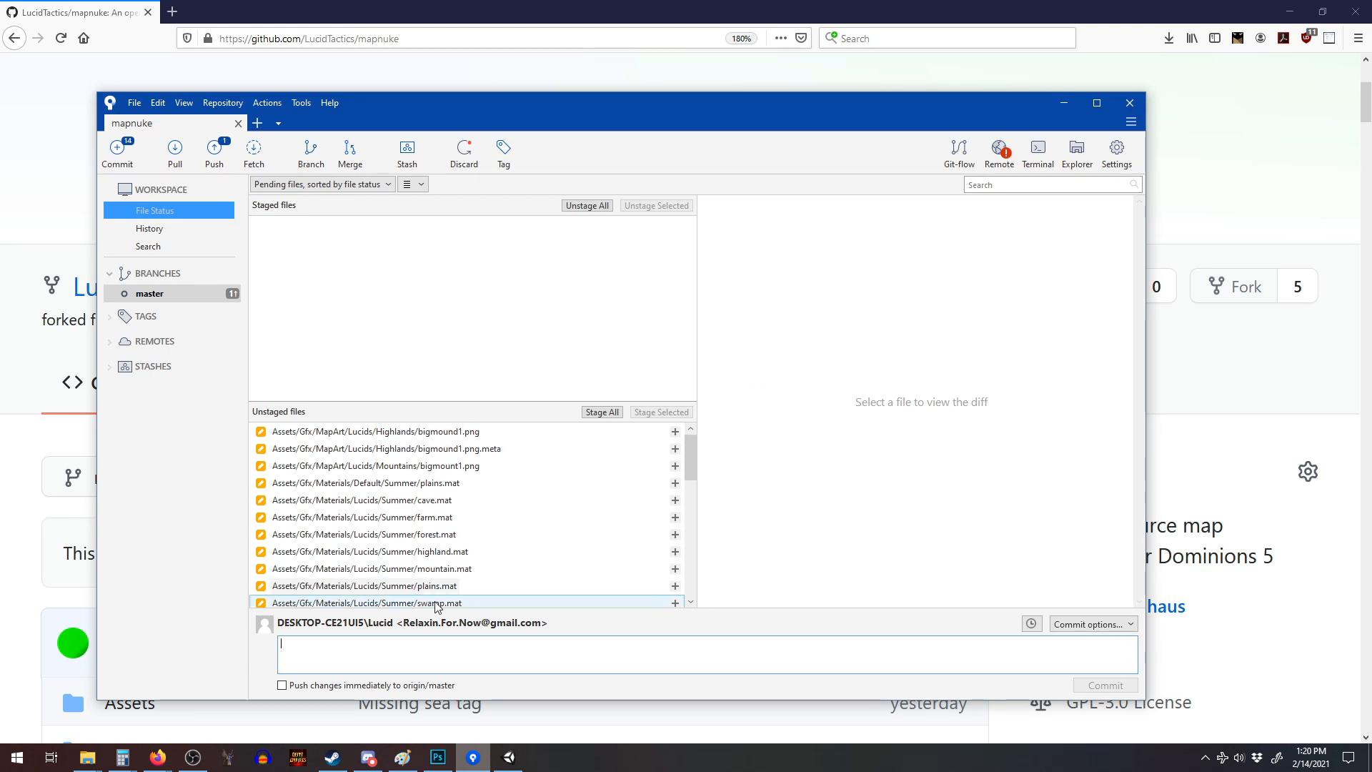
pyautogui.click(675, 433)
pyautogui.click(676, 449)
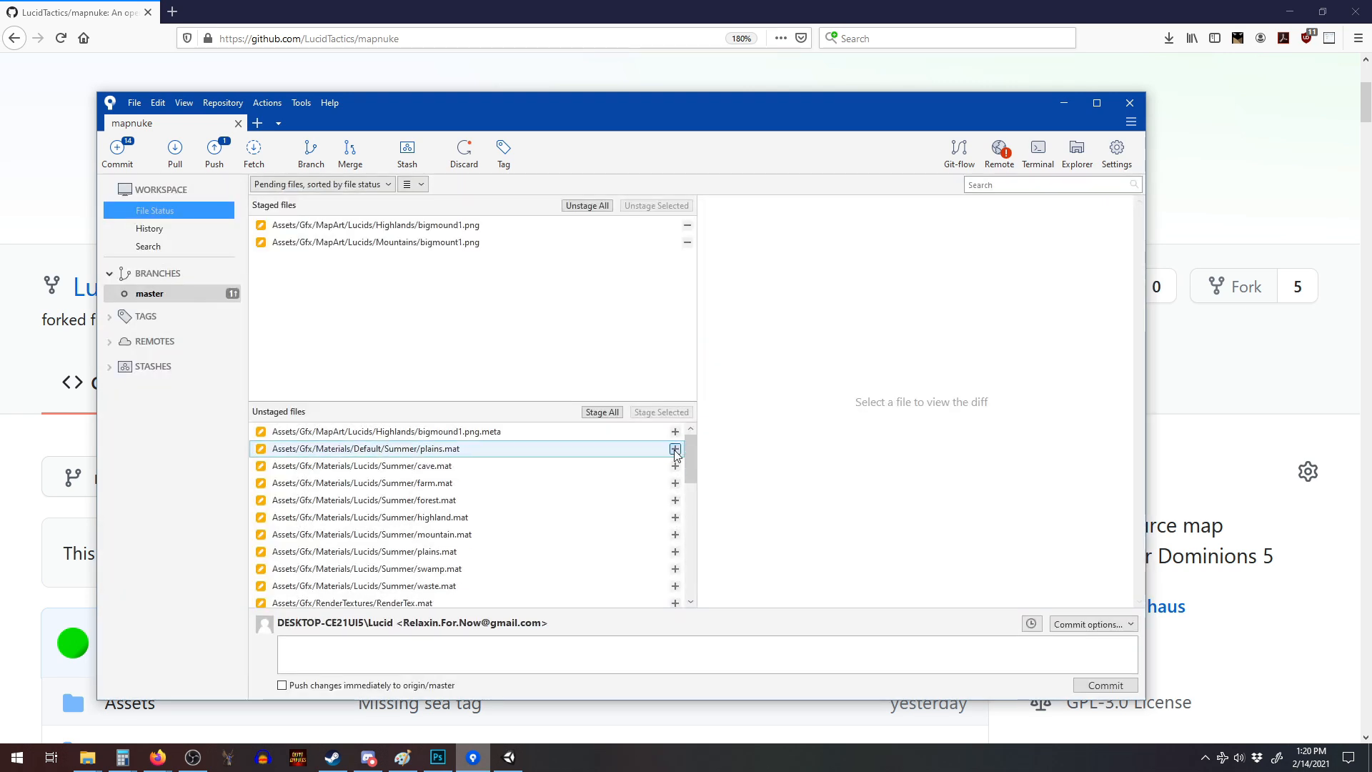
pyautogui.click(676, 449)
pyautogui.click(674, 432)
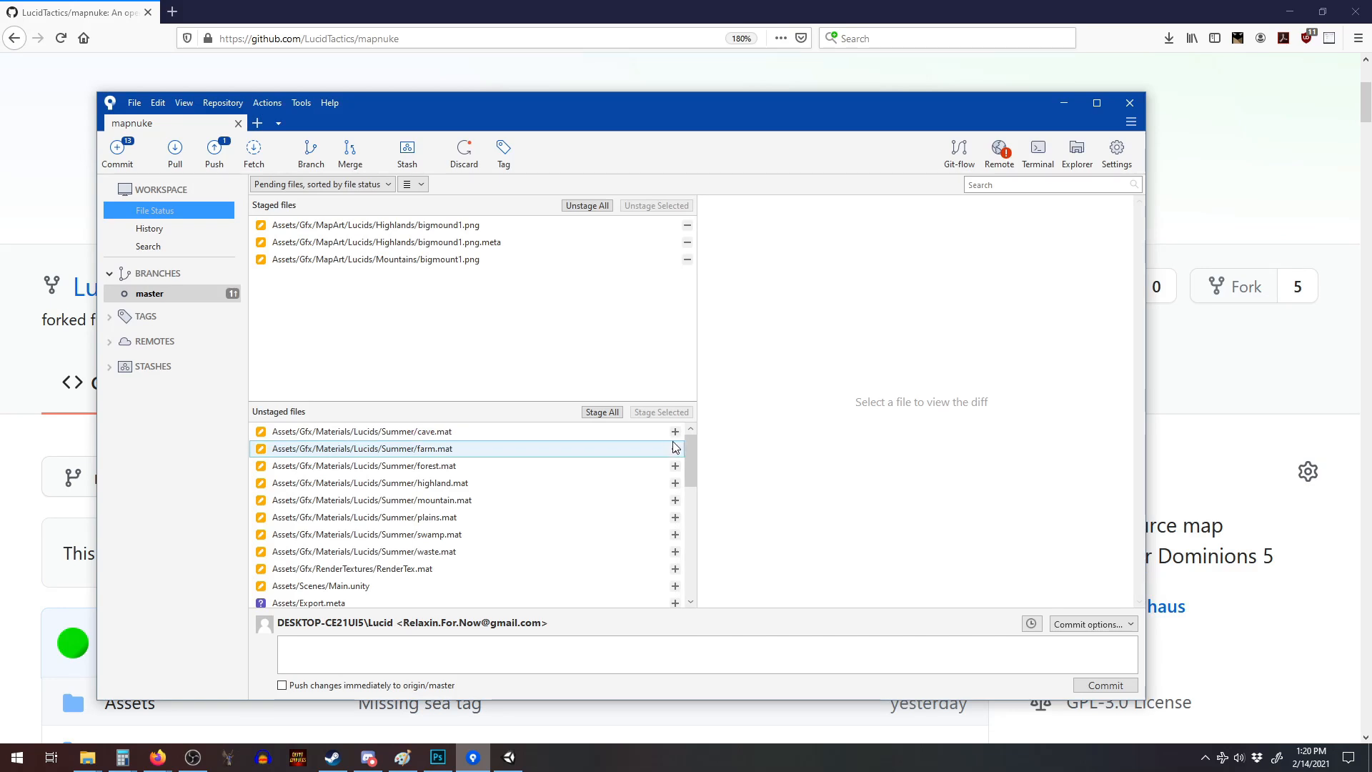
# Stage the Lucids summer materials farm.mat and cave.mat.
pyautogui.rightClick(675, 450)
pyautogui.click(675, 450)
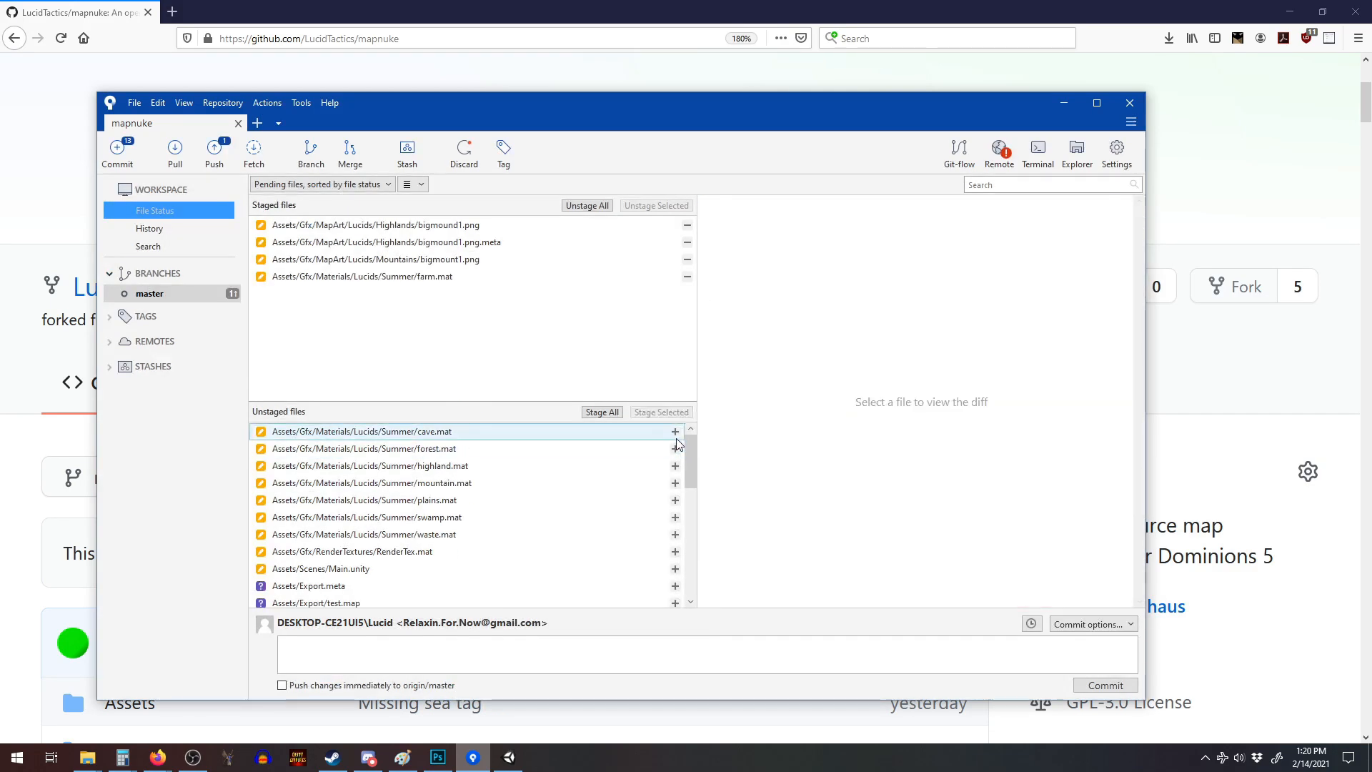
pyautogui.click(676, 434)
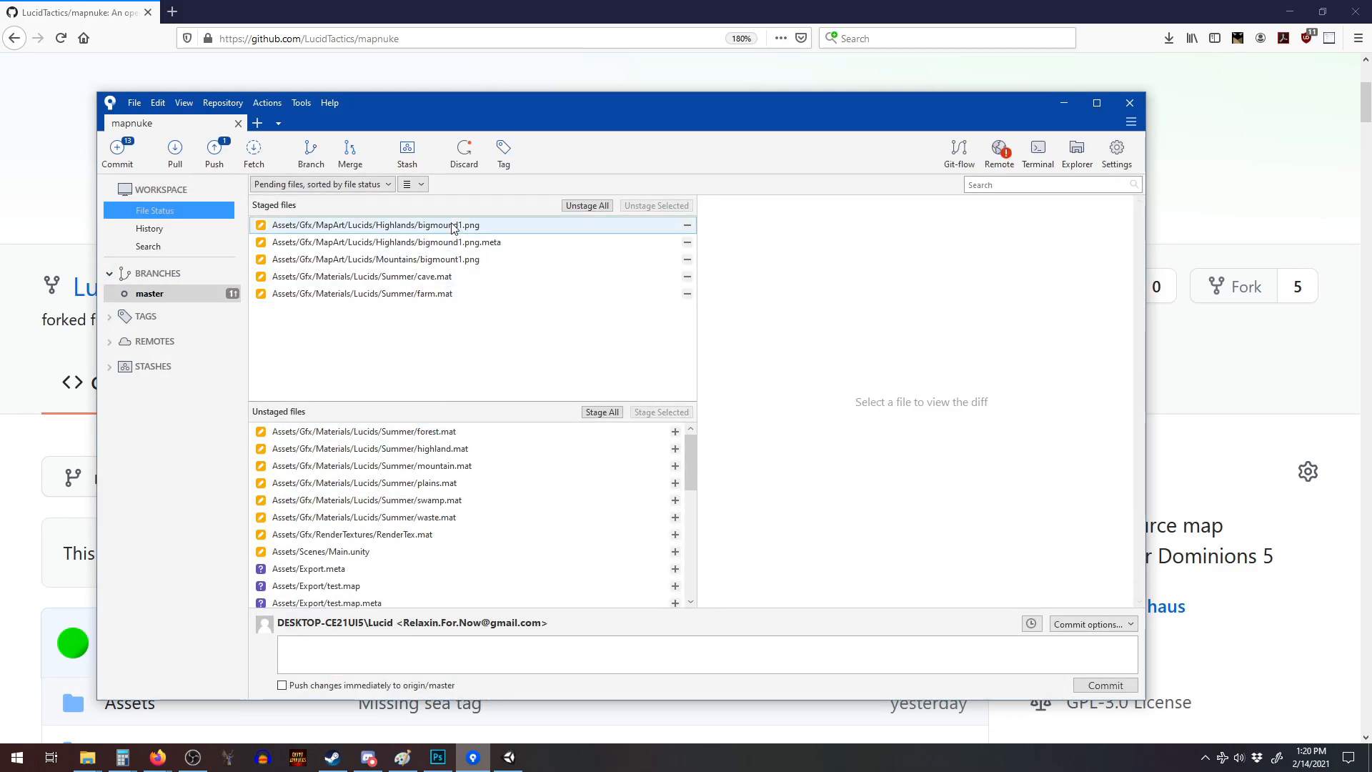
# Review the remaining unstaged material, export and texture files, and view the diff of Assets/Scenes/Main.unity.
pyautogui.scroll(-10, 572, 497)
pyautogui.scroll(5, 569, 493)
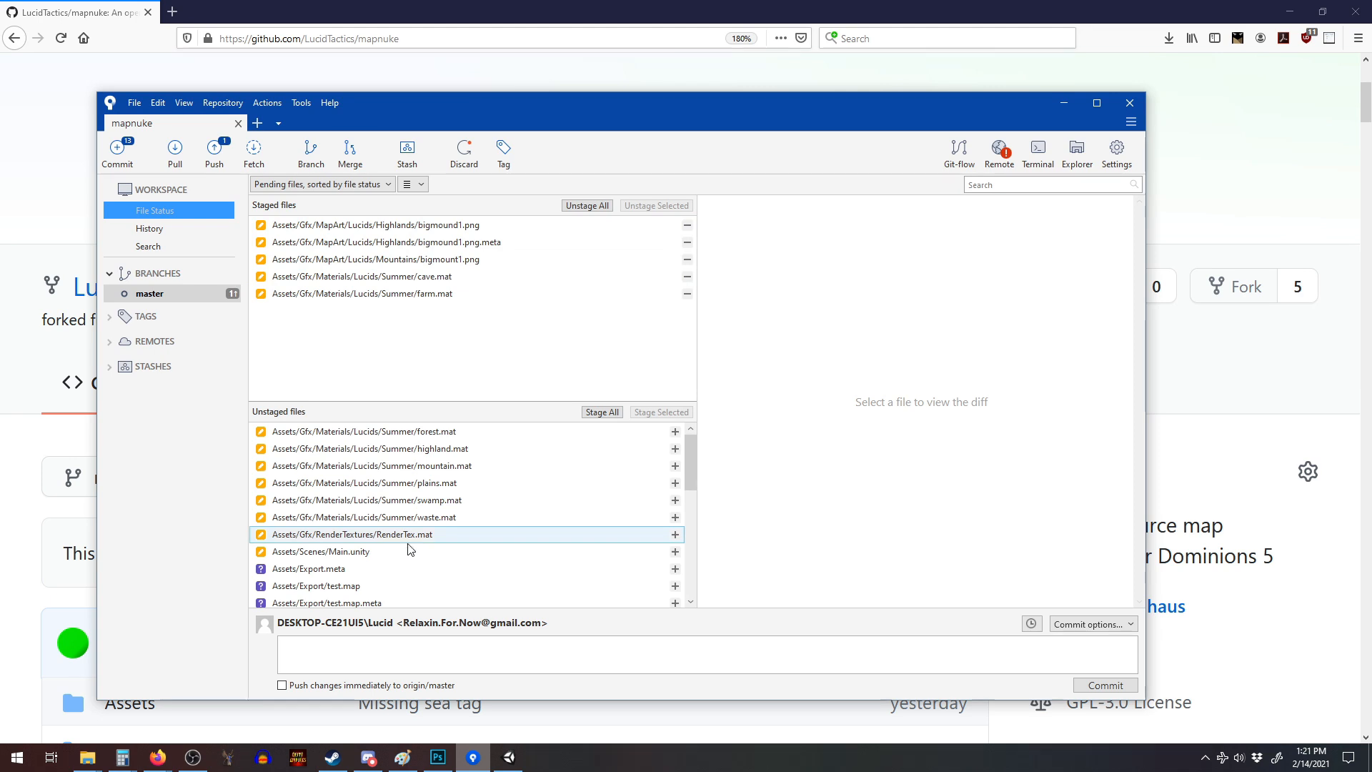
pyautogui.scroll(-1, 403, 566)
pyautogui.scroll(-1, 413, 576)
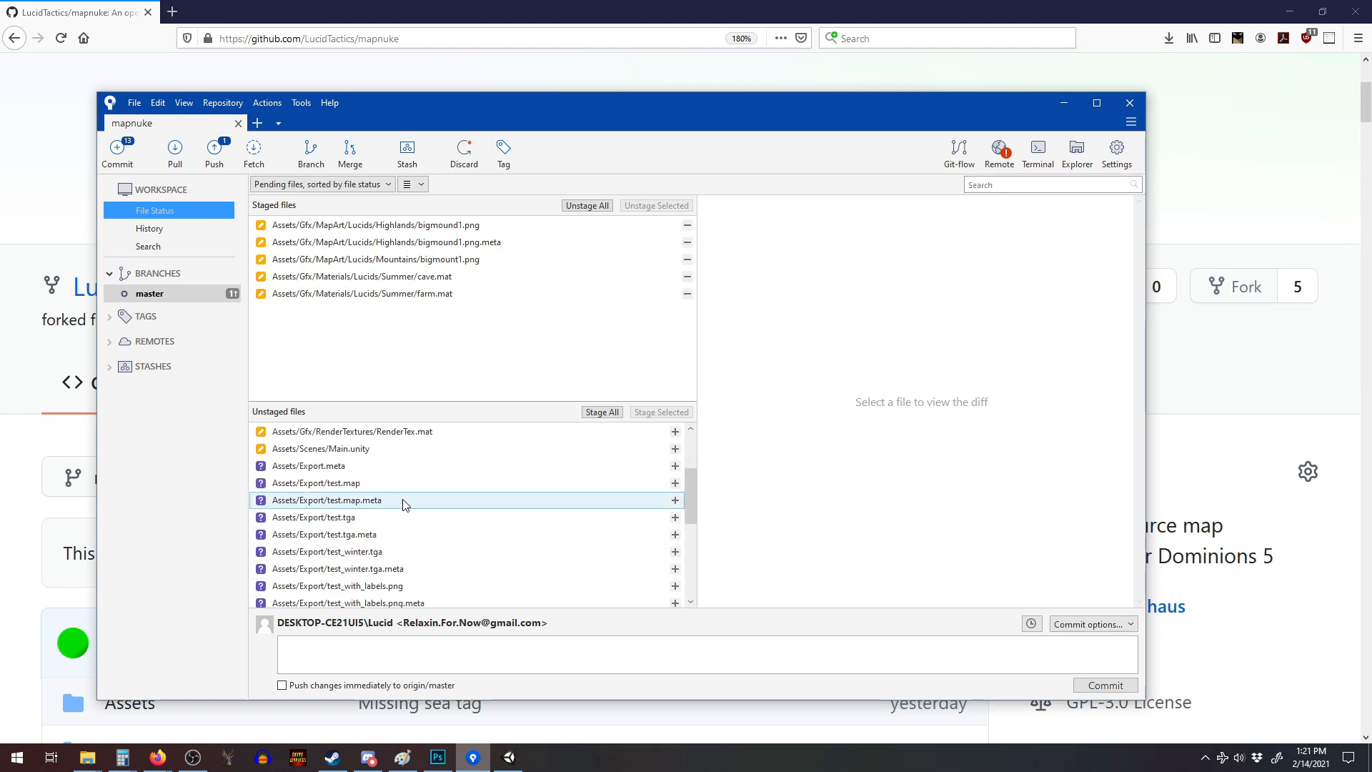
pyautogui.scroll(-3, 404, 568)
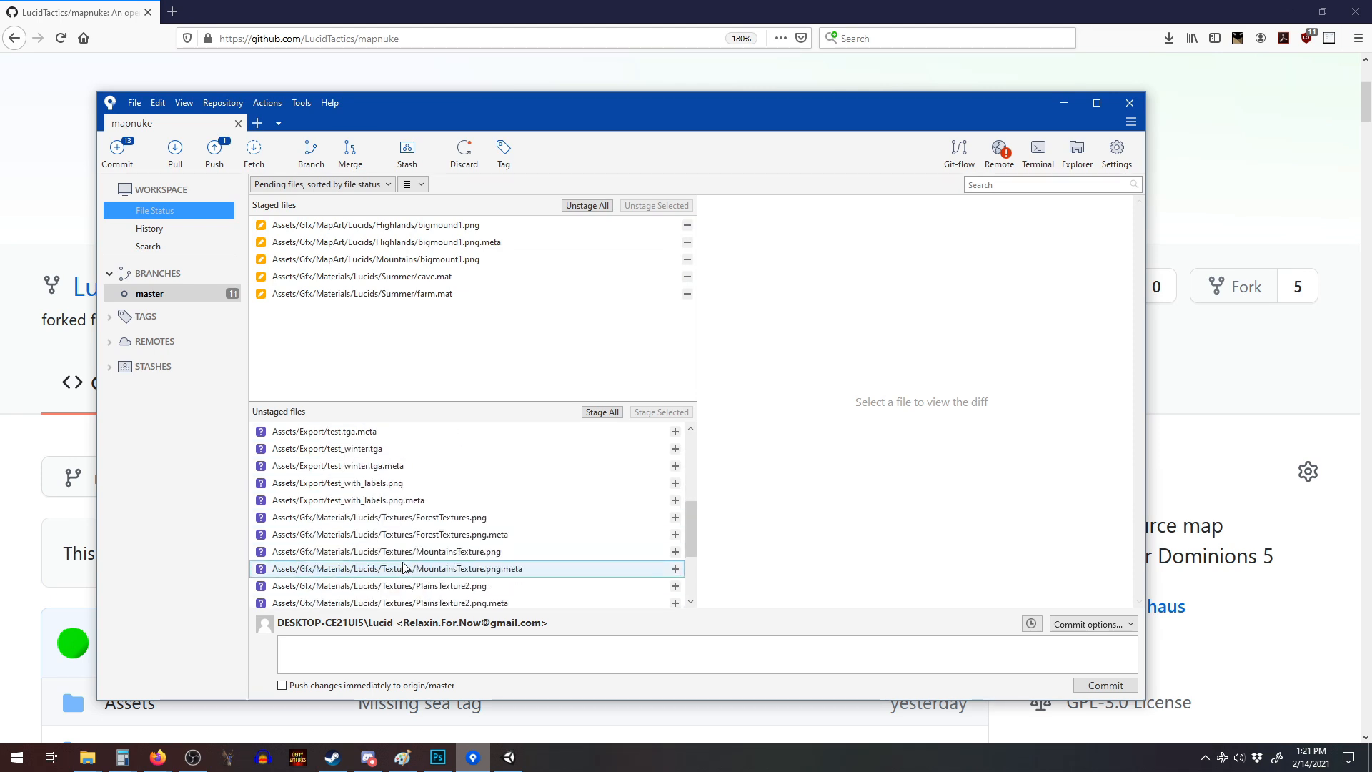
pyautogui.scroll(5, 406, 561)
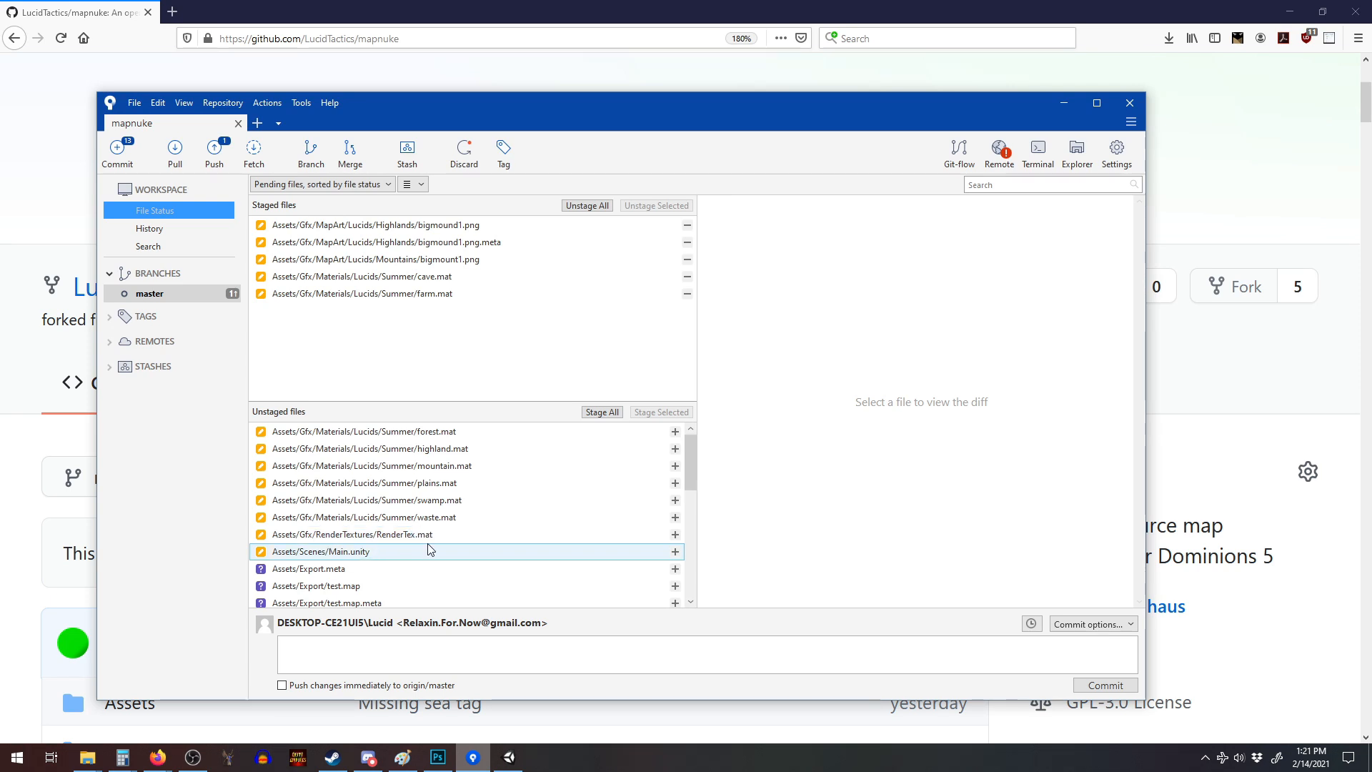
pyautogui.click(431, 551)
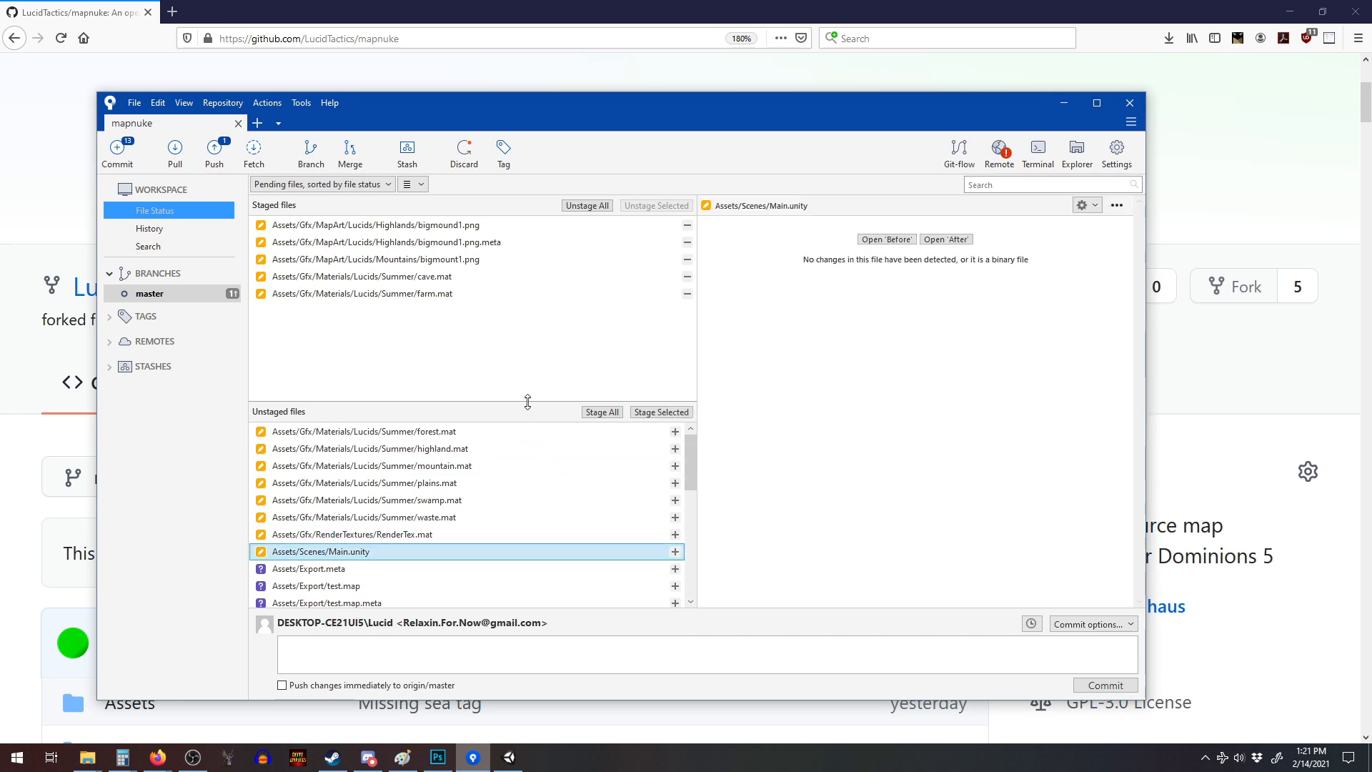
# Enter the commit message "Pull Request Test - Do not commit" for the staged files.
pyautogui.click(531, 652)
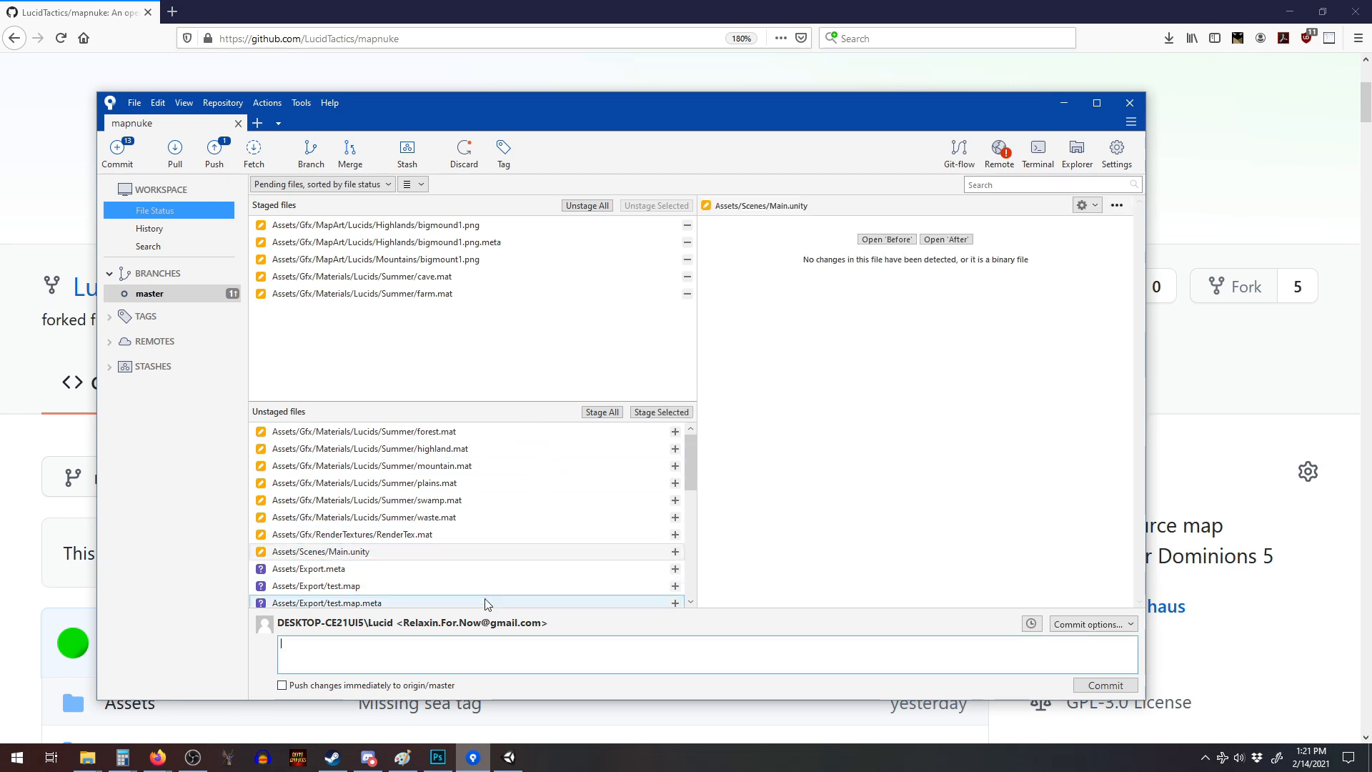
pyautogui.write('Test')
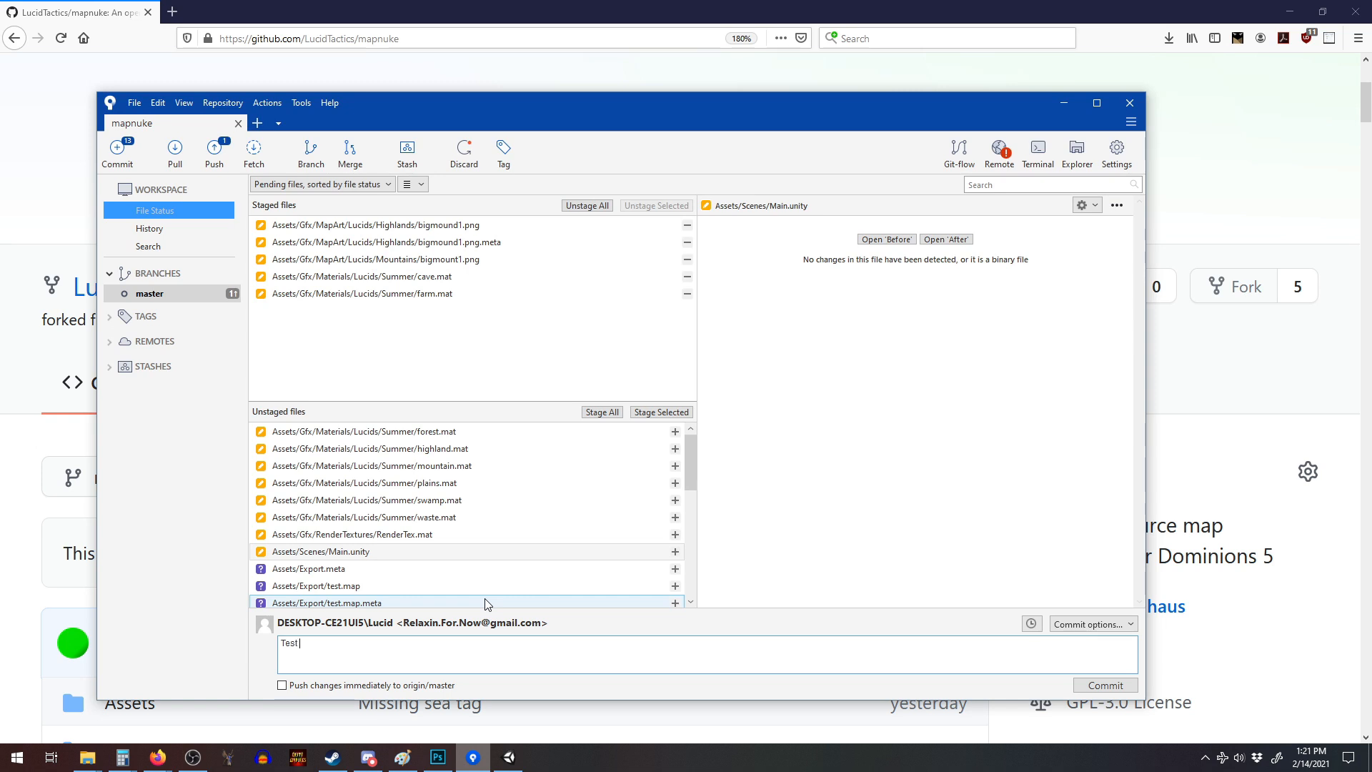
pyautogui.hotkey('ctrl', 'a')
pyautogui.press('BackSpace')
pyautogui.write('Pull Request T')
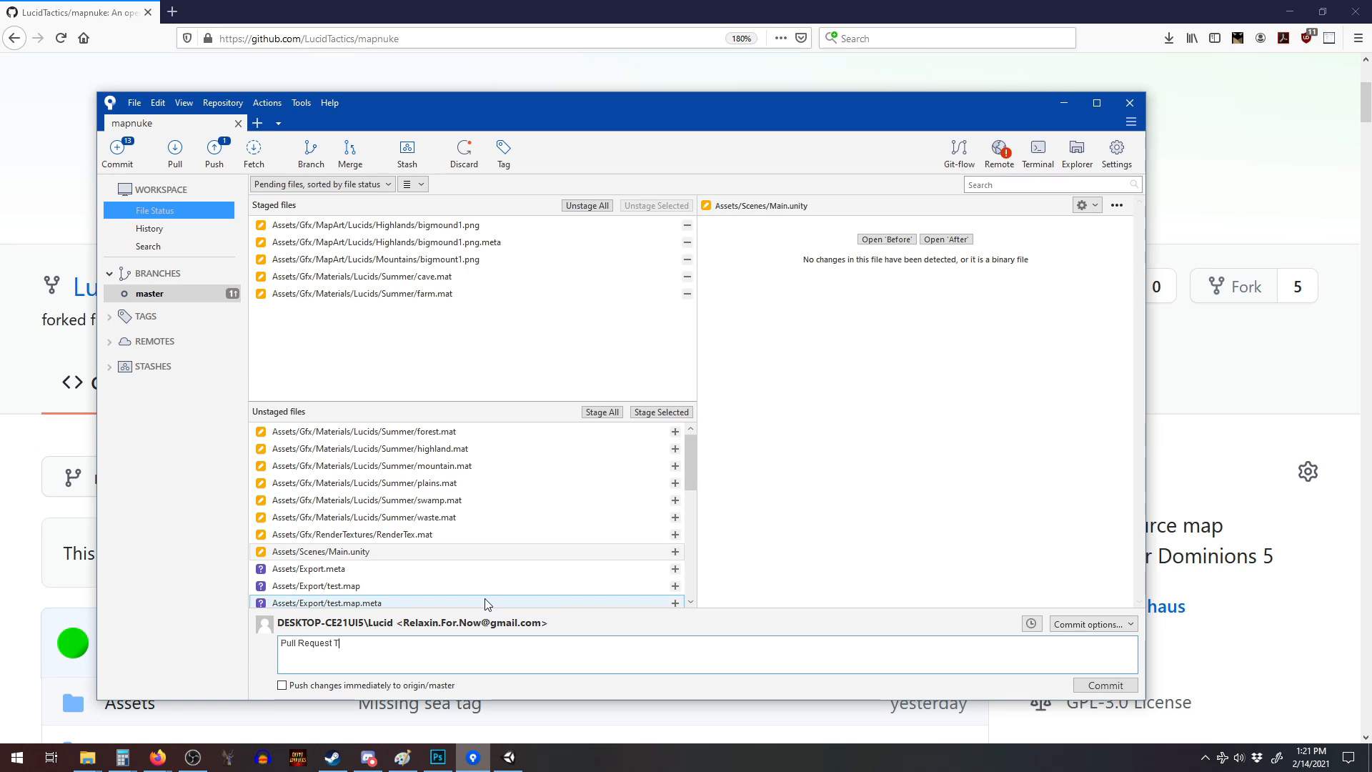
pyautogui.write('est - Do not commit')
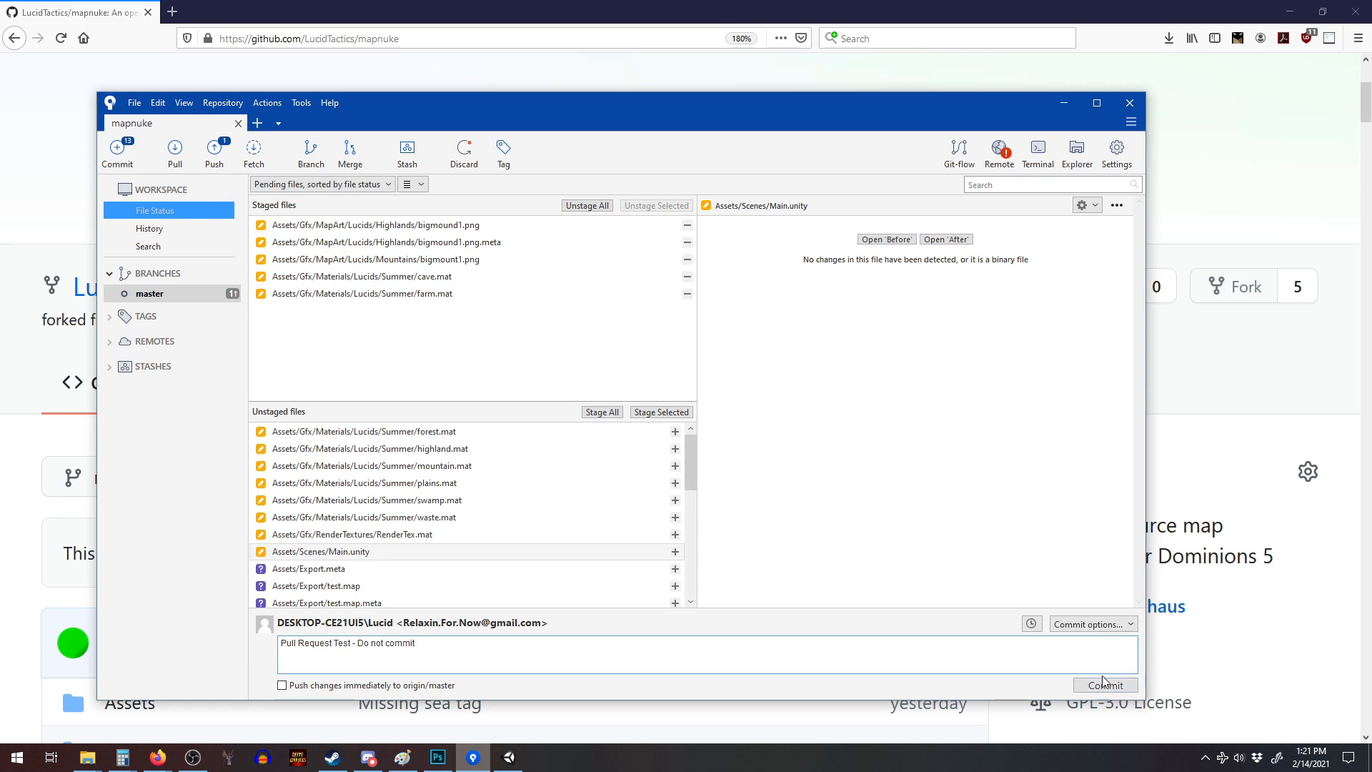
# Switch to Firefox and examine the fork and pull request options on the LucidTactics/mapnuke repository page.
pyautogui.click(563, 82)
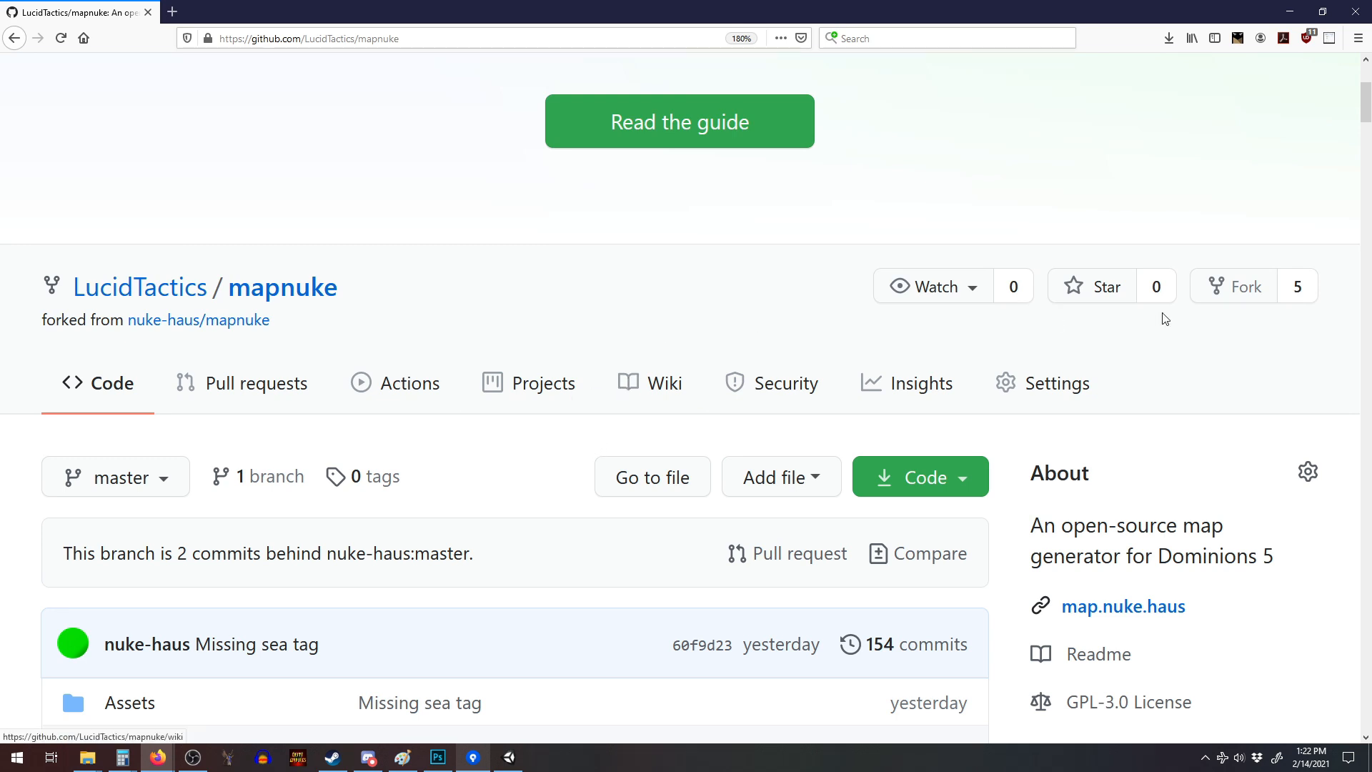
pyautogui.moveTo(1228, 294)
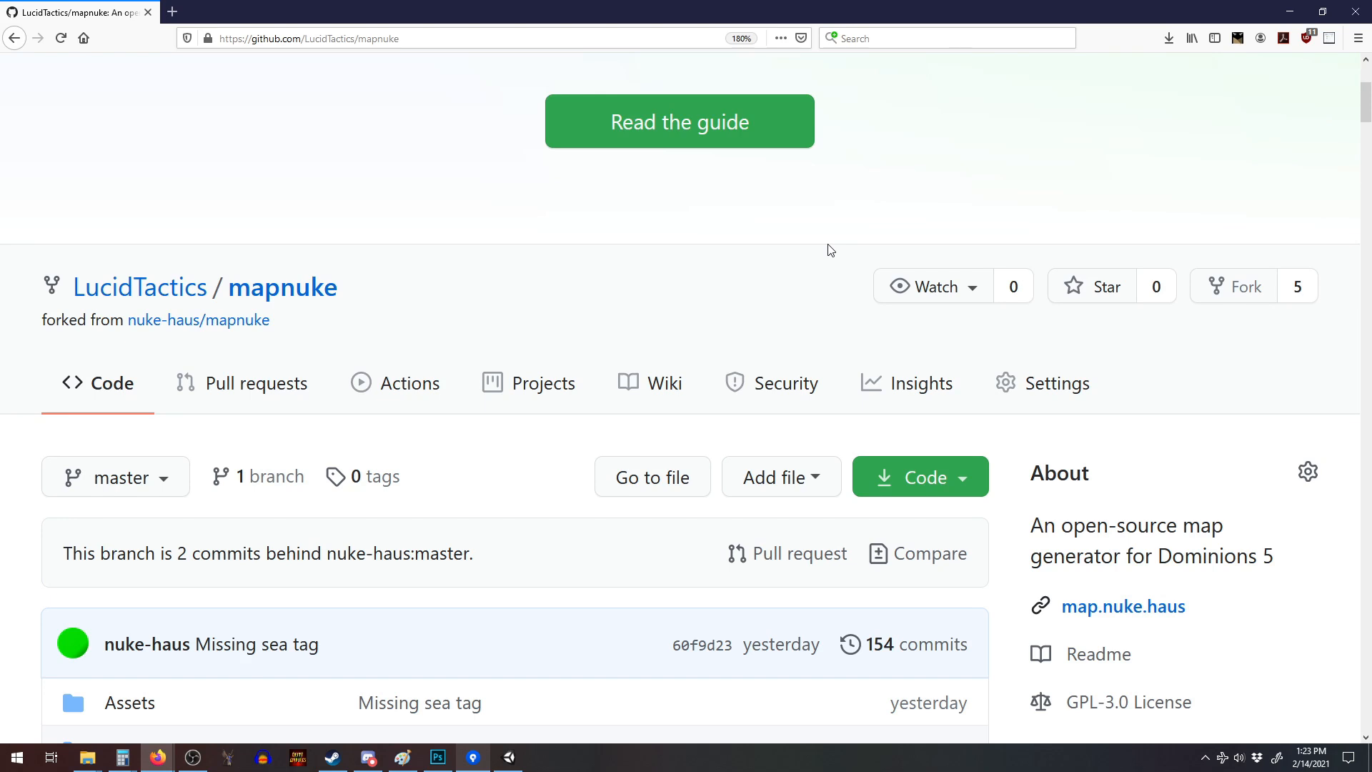
# Switch to Unity, select the Lucids art style under ArtManager, and toggle Is Centerpiece for the highland bigmound1 sprite.
pyautogui.click(513, 760)
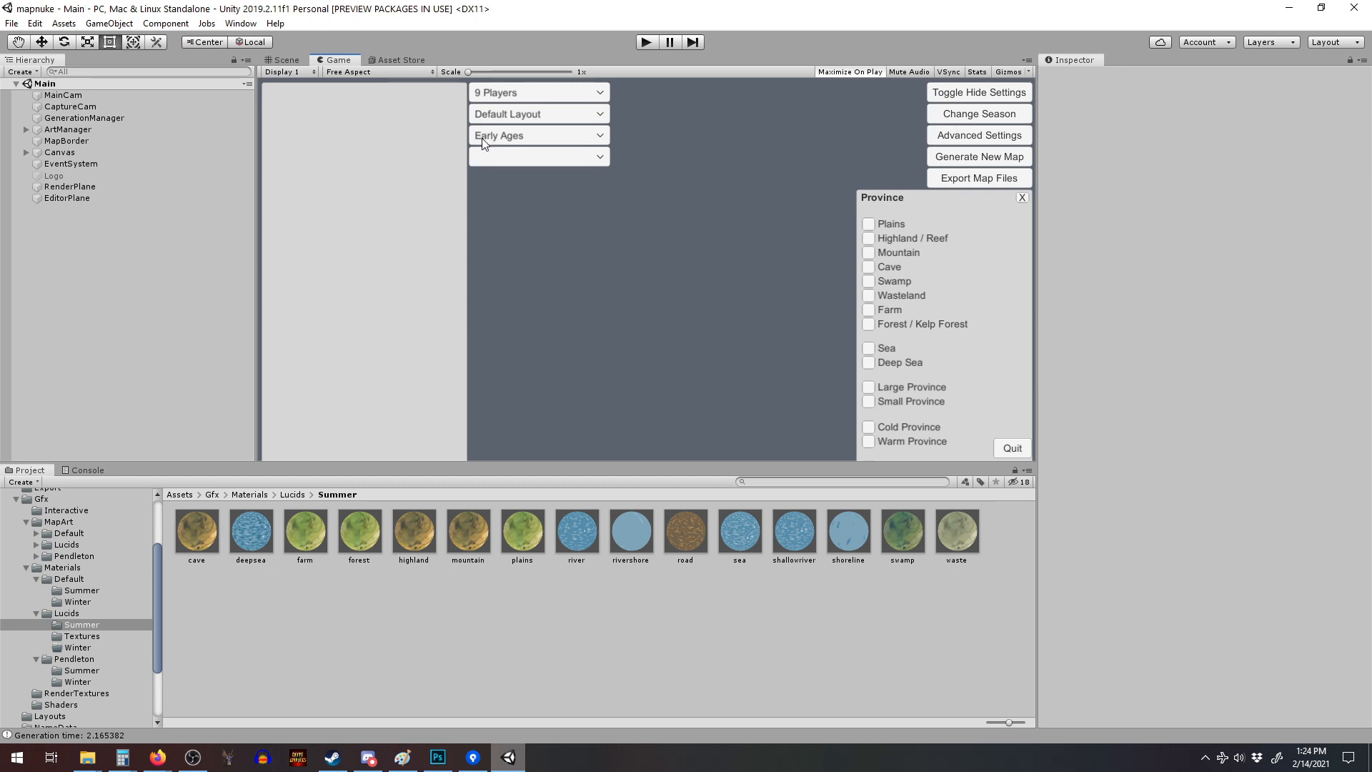
pyautogui.click(26, 129)
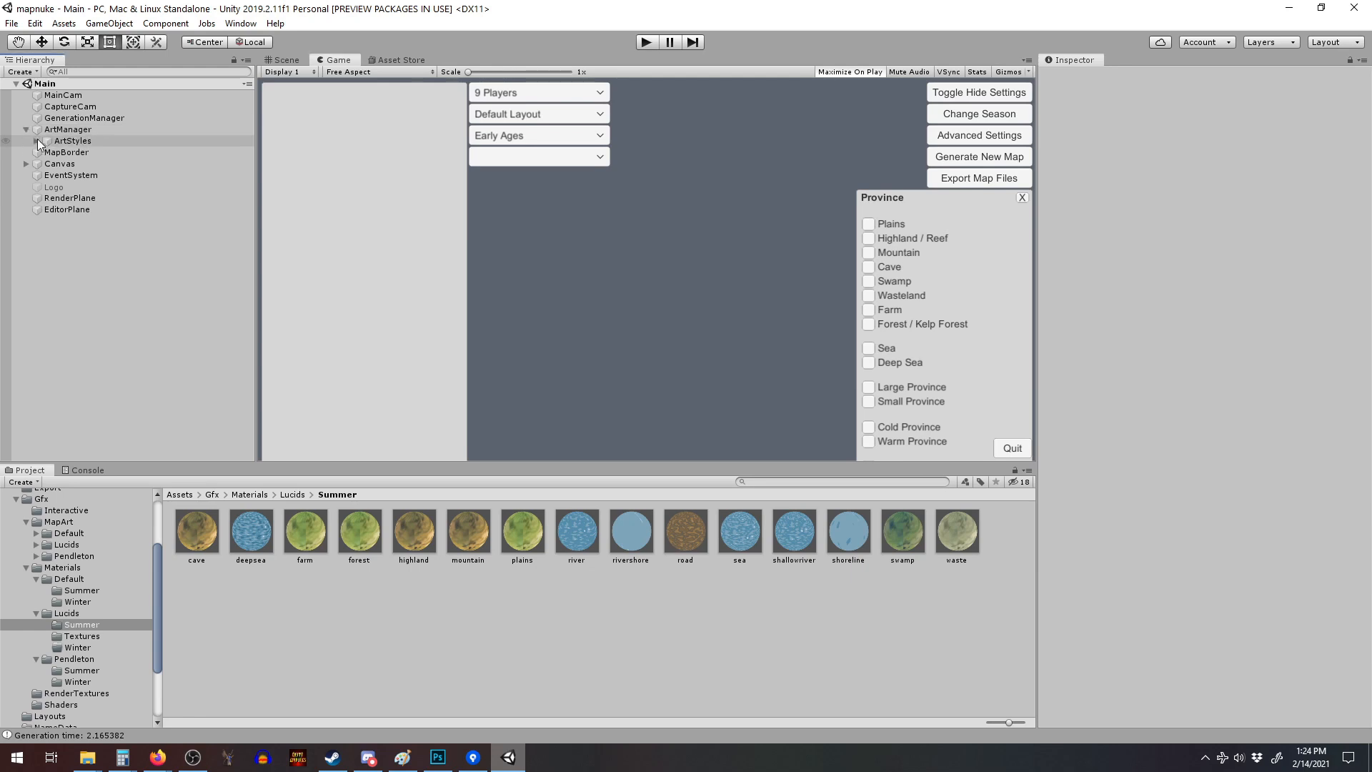
pyautogui.click(35, 141)
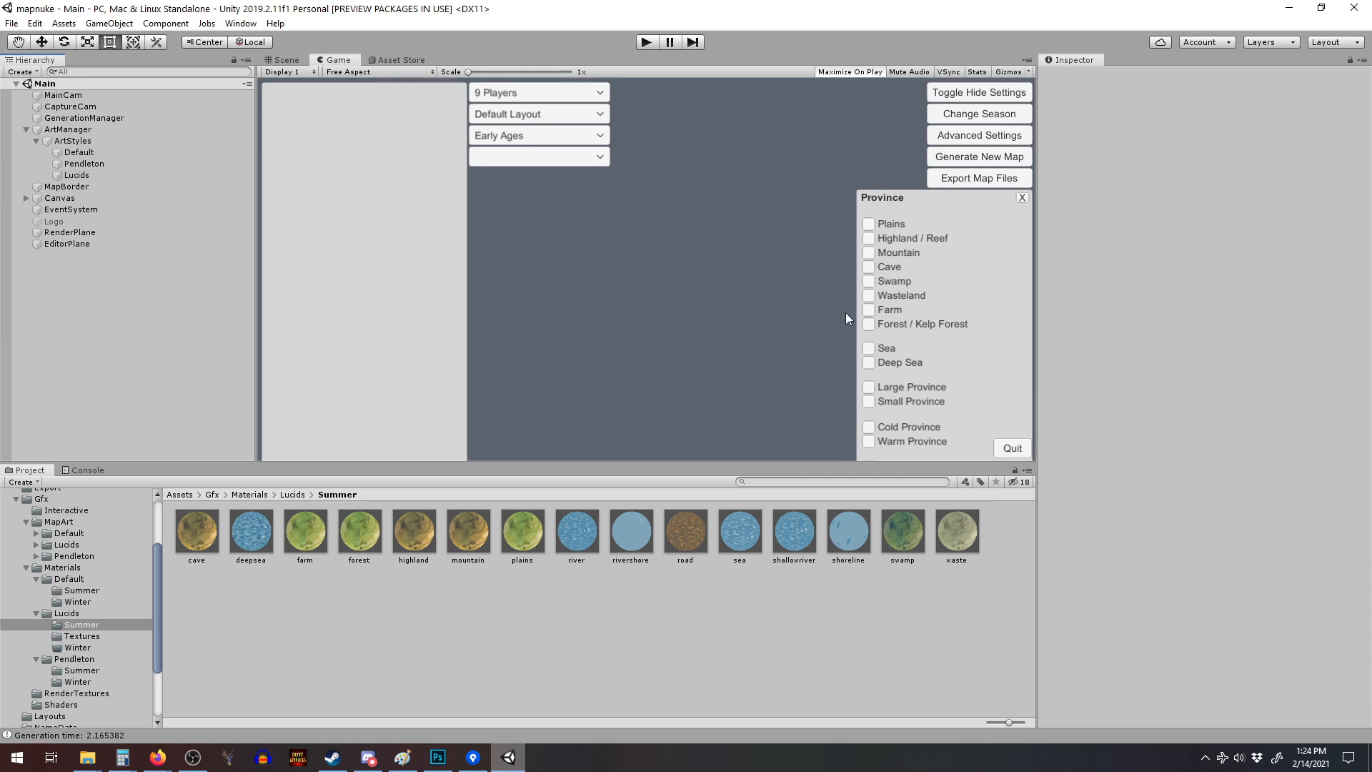
pyautogui.click(85, 176)
pyautogui.scroll(-5, 1155, 486)
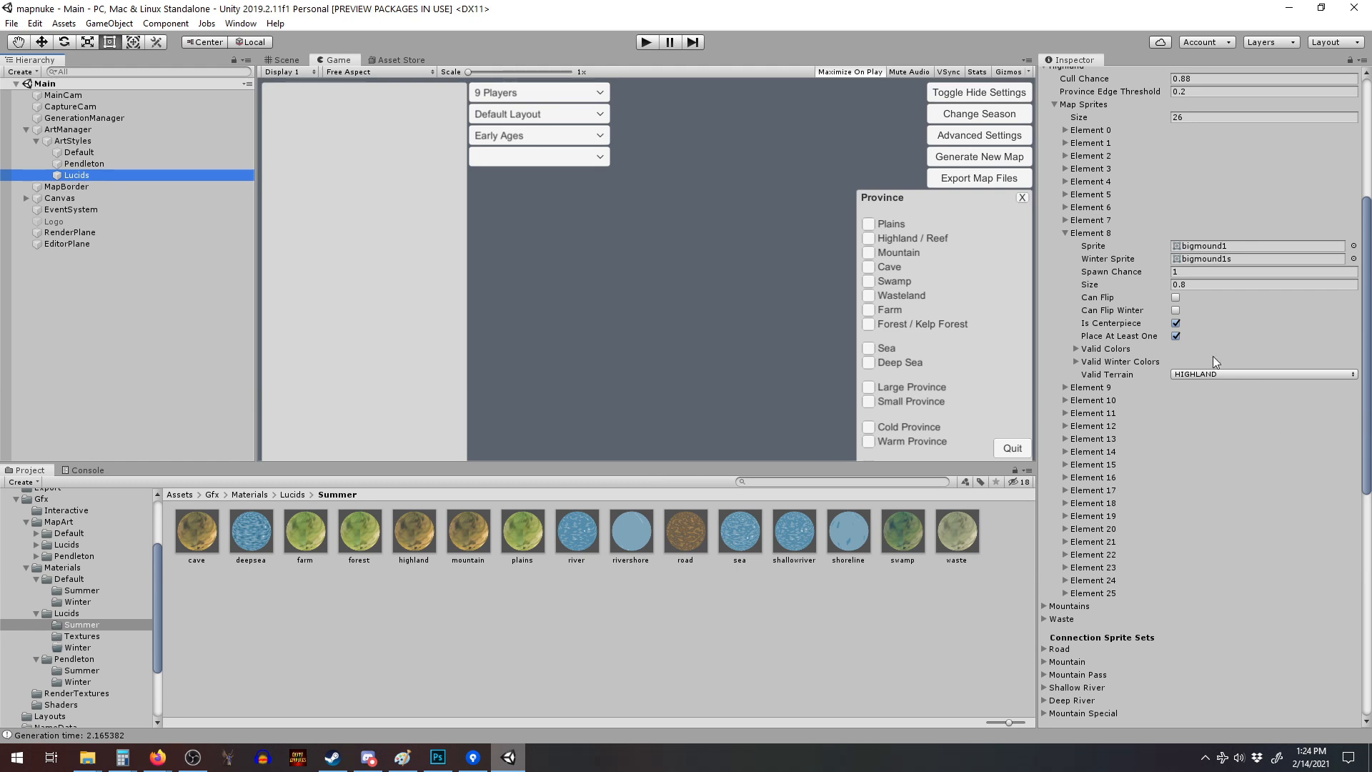
pyautogui.click(1175, 323)
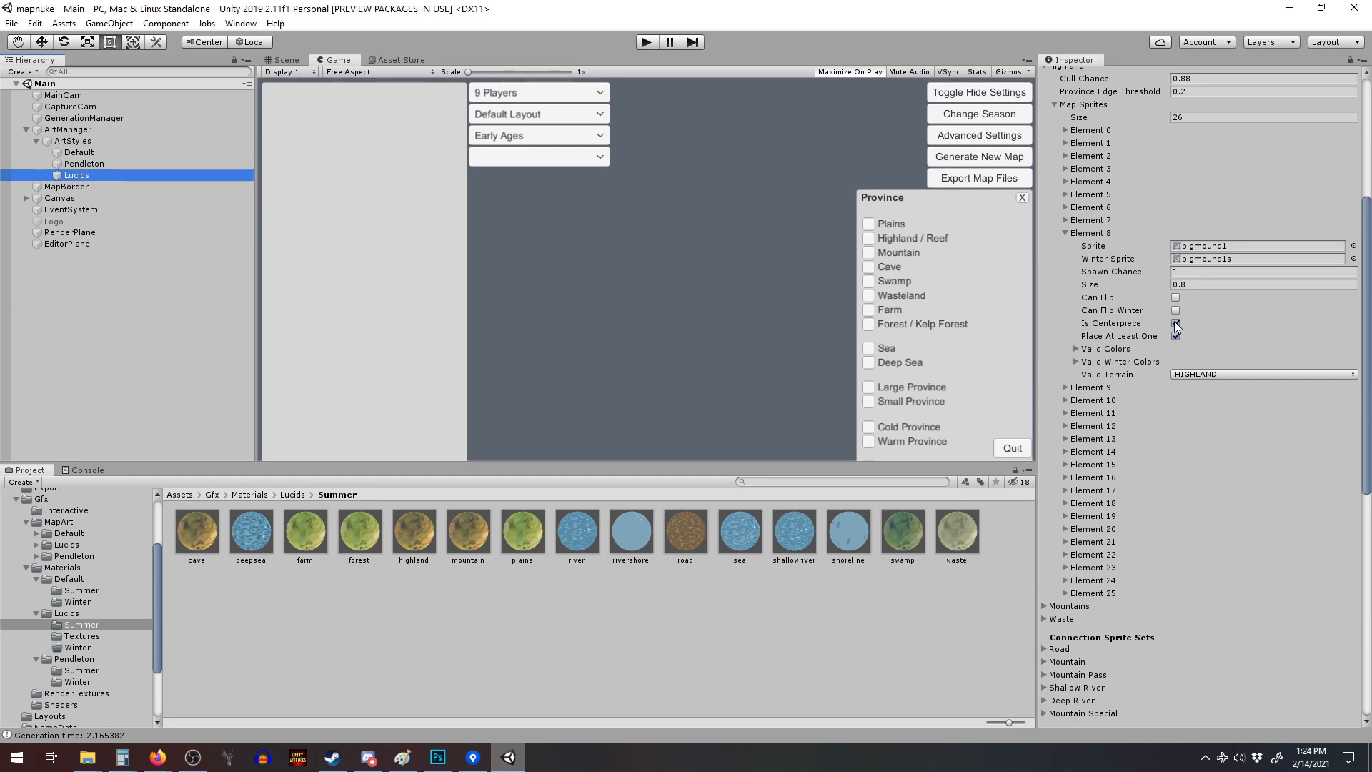